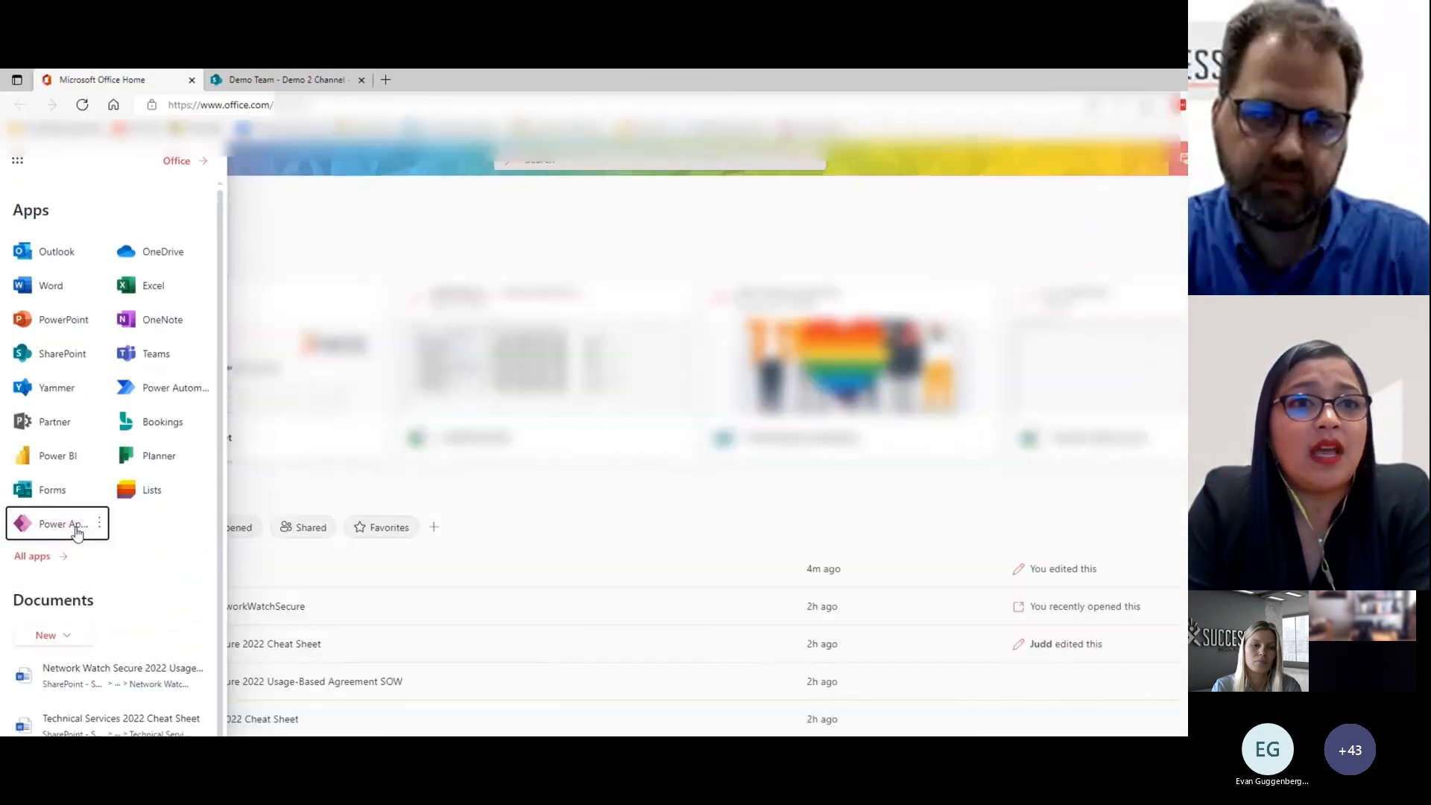
# - Open Power Apps and start a new blank canvas app
pyautogui.click(75, 532)
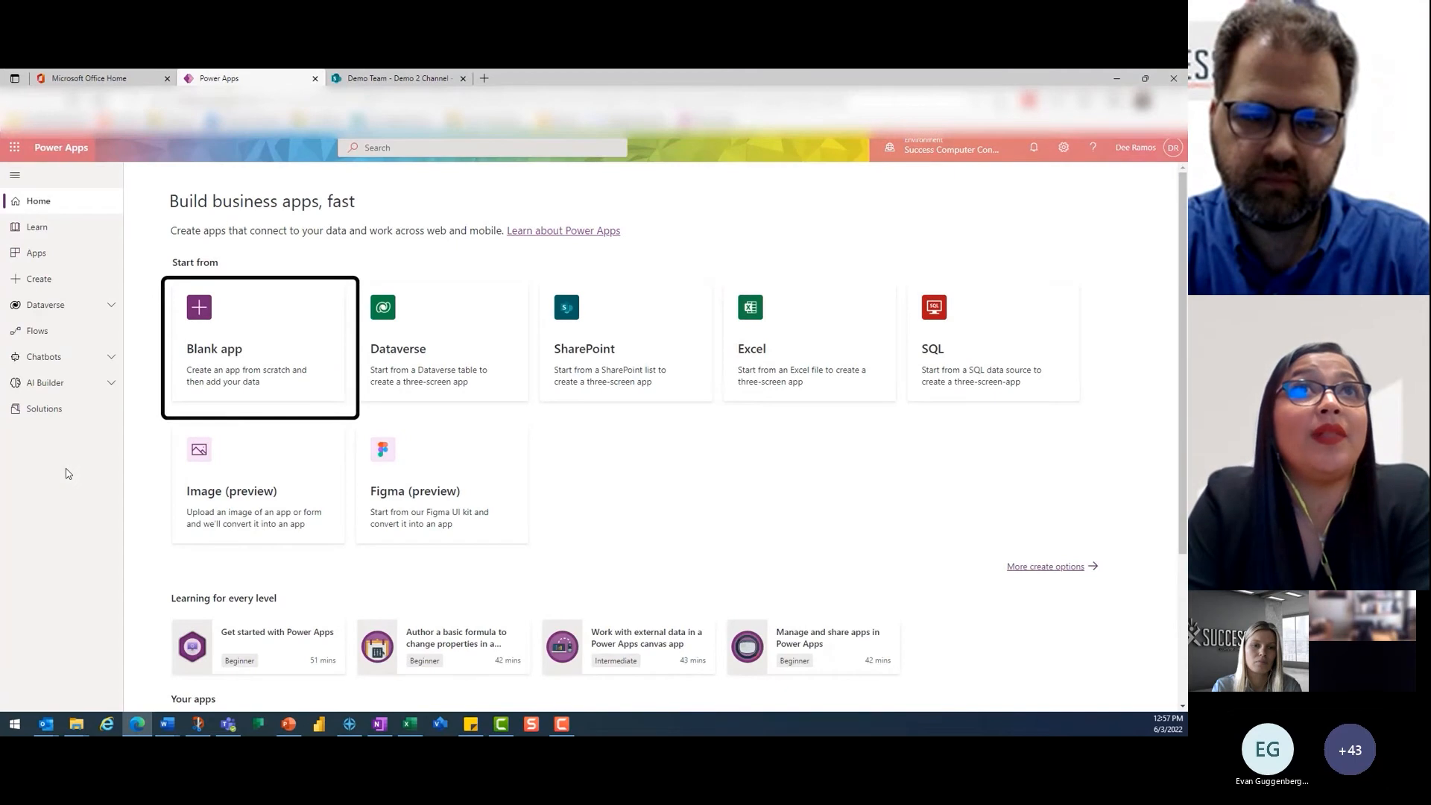
pyautogui.click(224, 353)
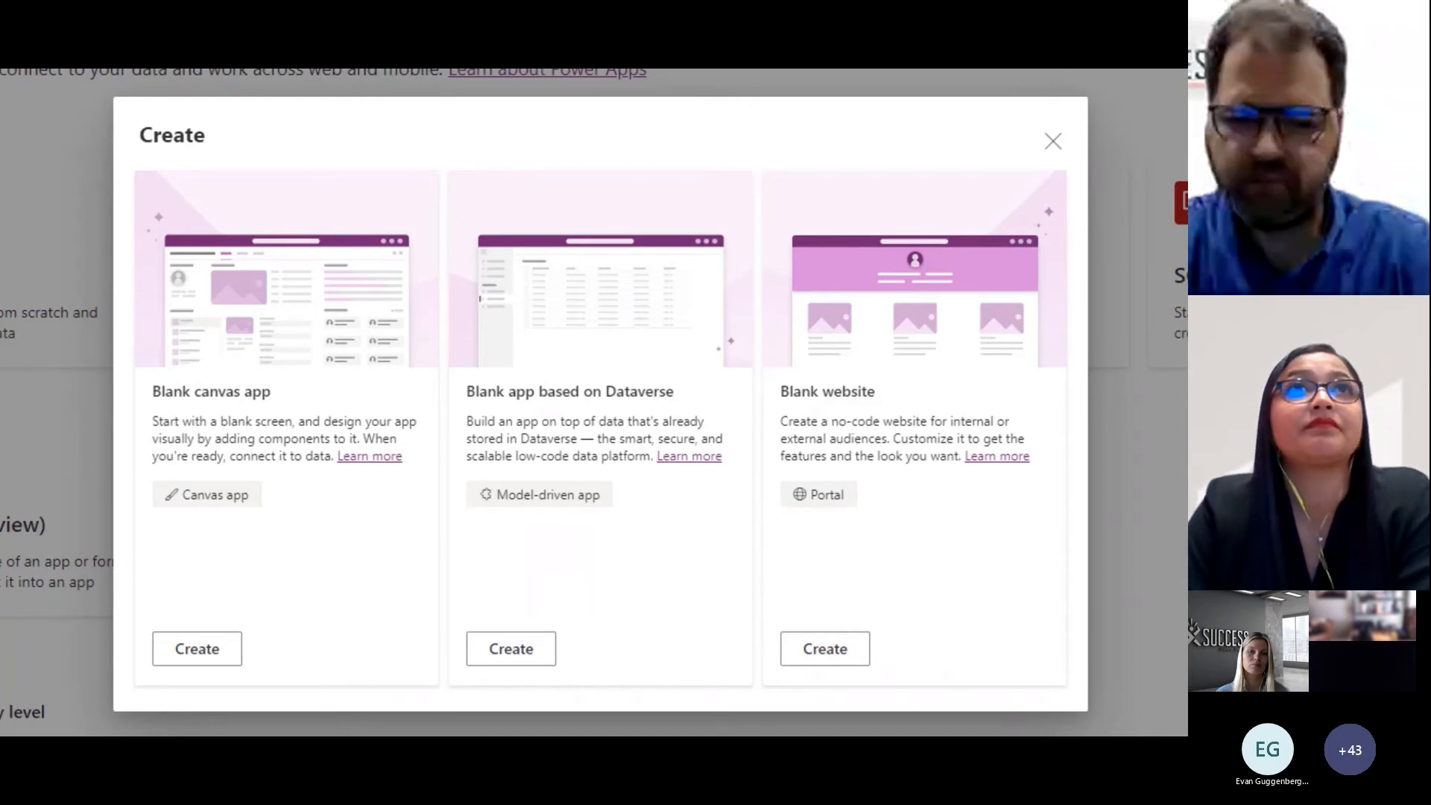
pyautogui.click(231, 653)
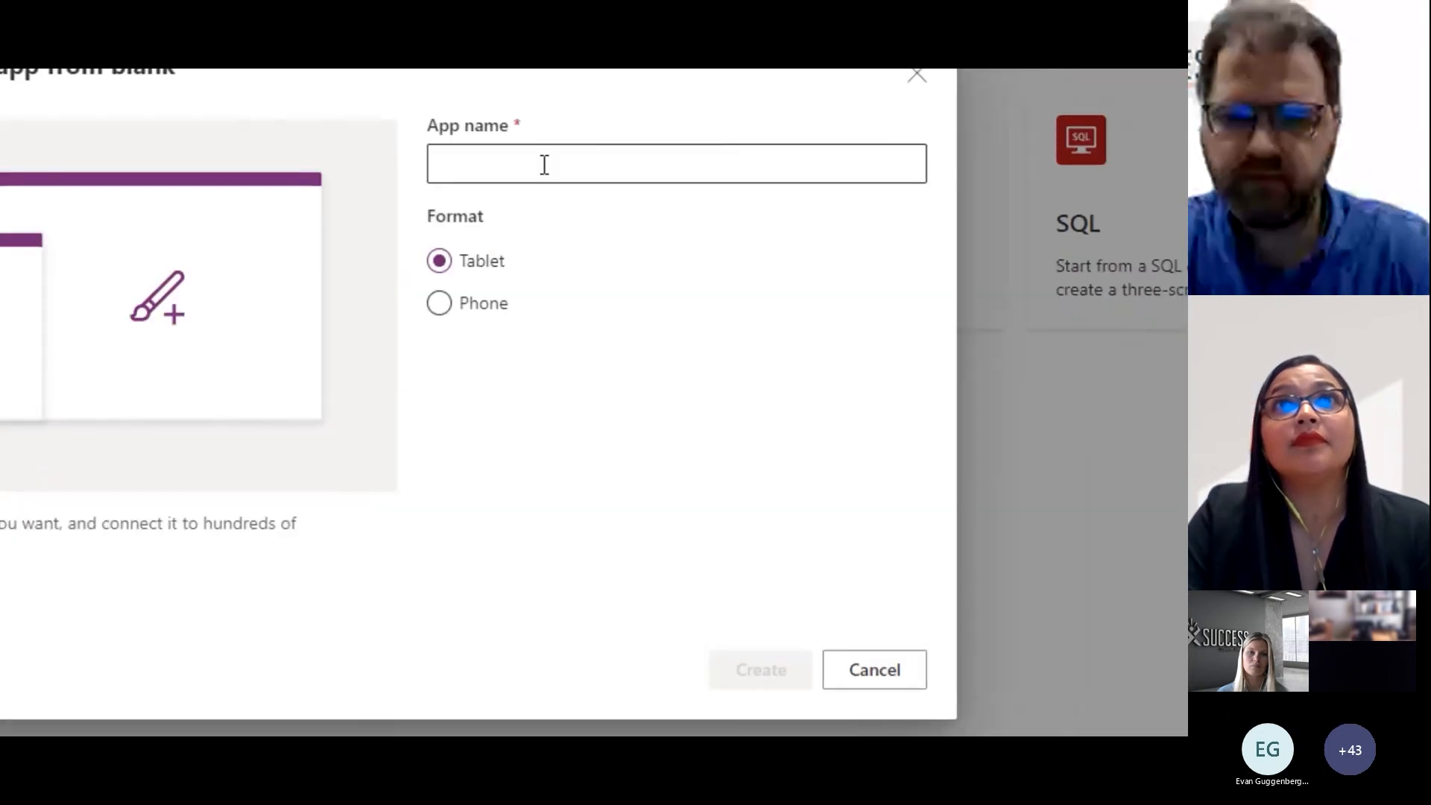
# - Name the canvas app "Paid Time Off Request", choose the Phone format and create it
pyautogui.click(543, 164)
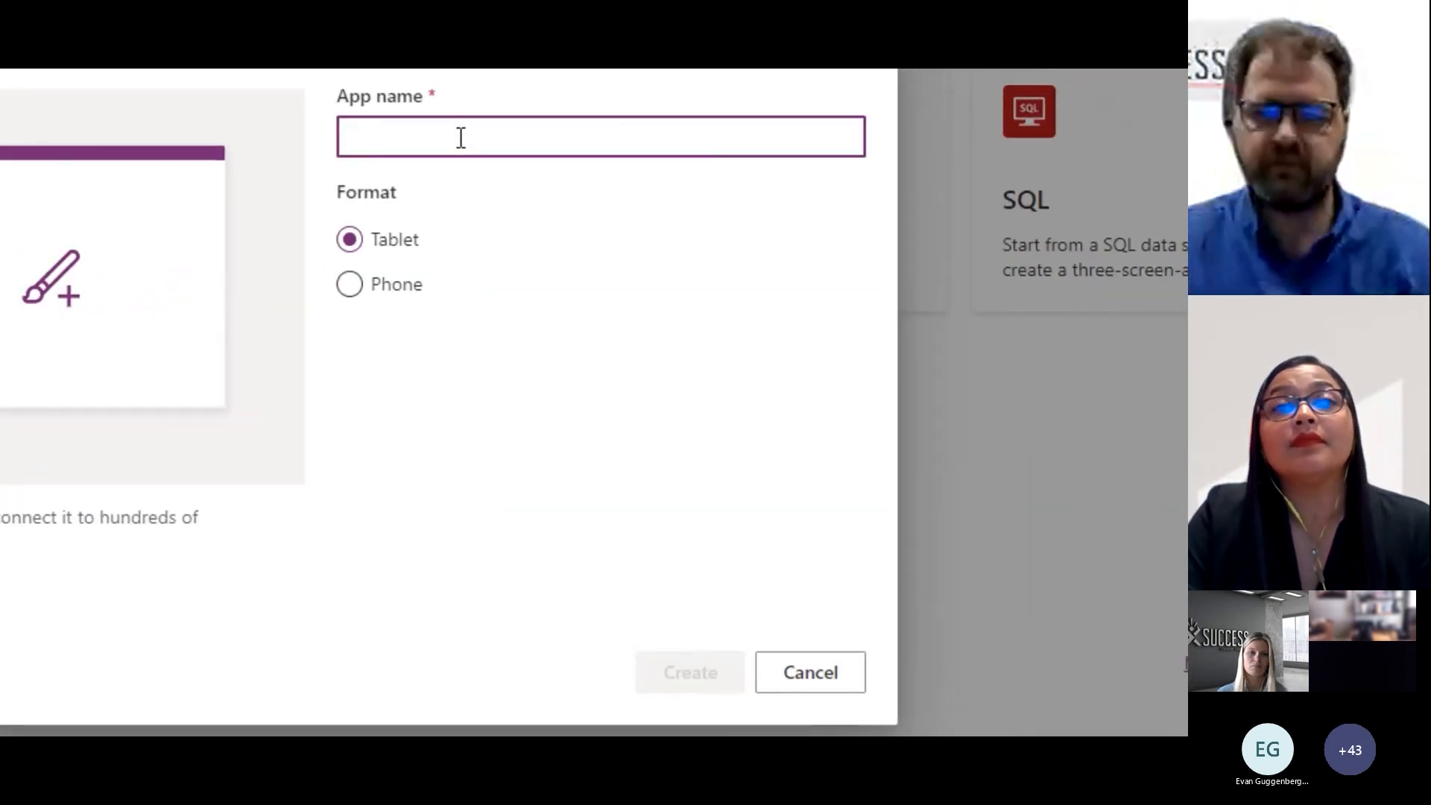
pyautogui.write('Paid ')
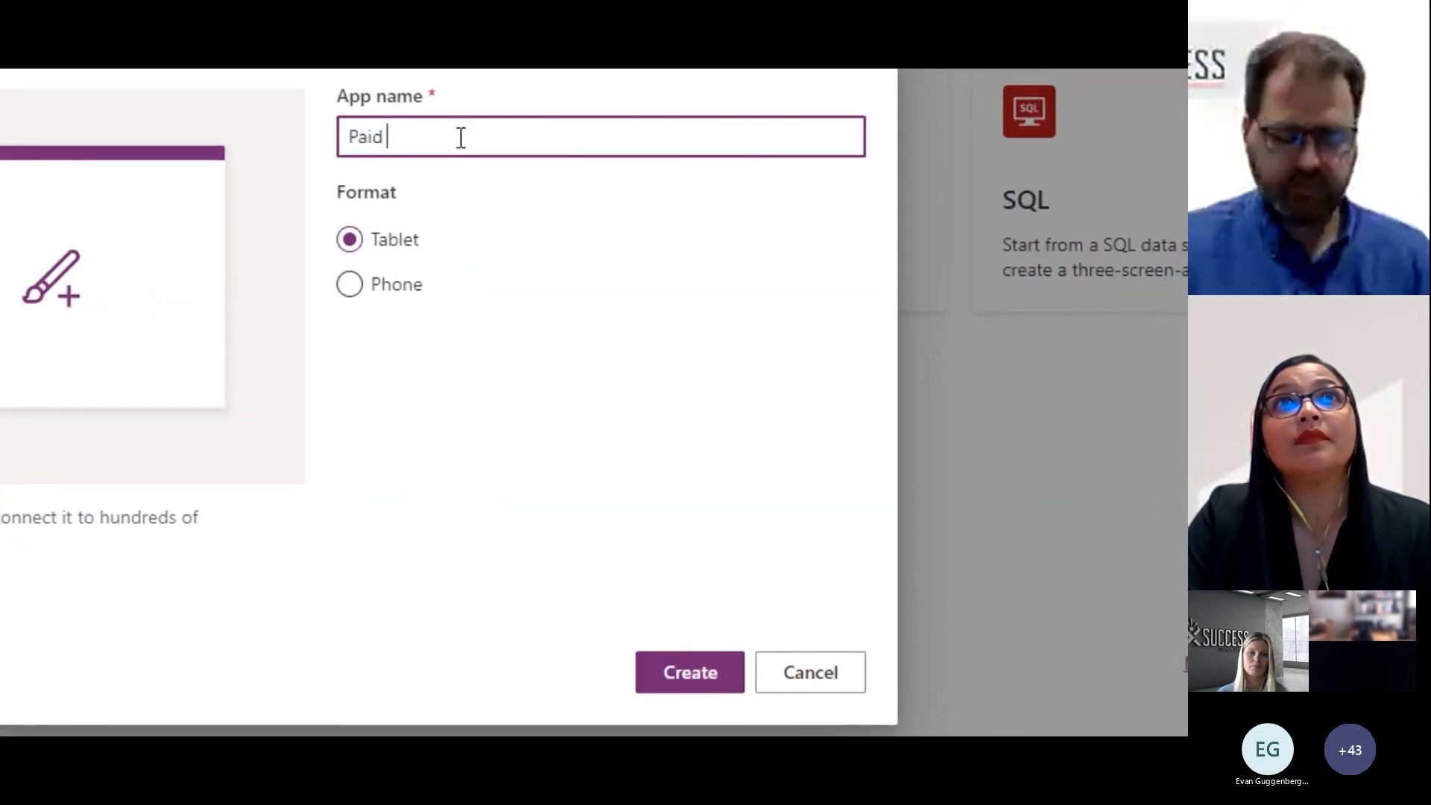
pyautogui.write('Time Off Re')
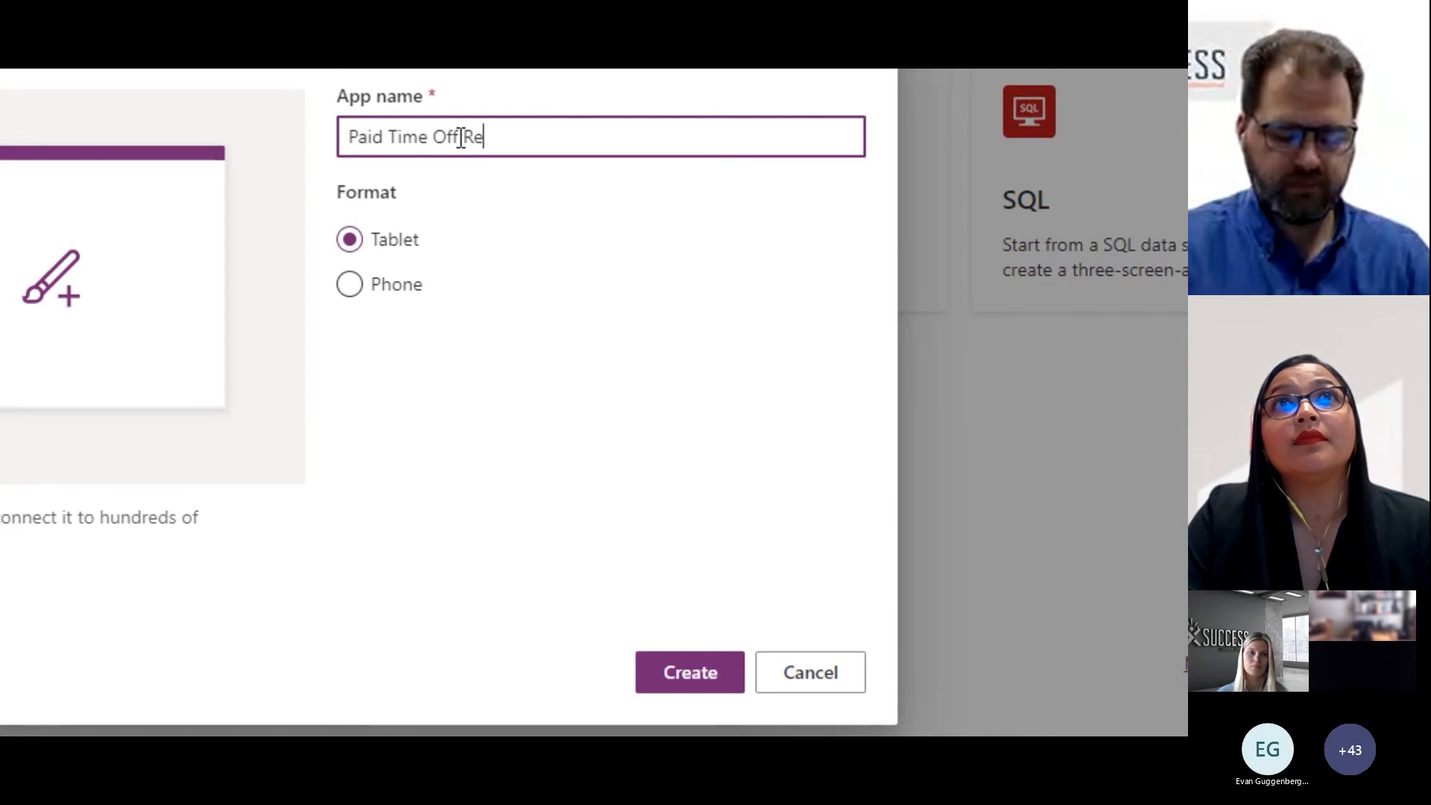
pyautogui.write('e')
pyautogui.write('uest')
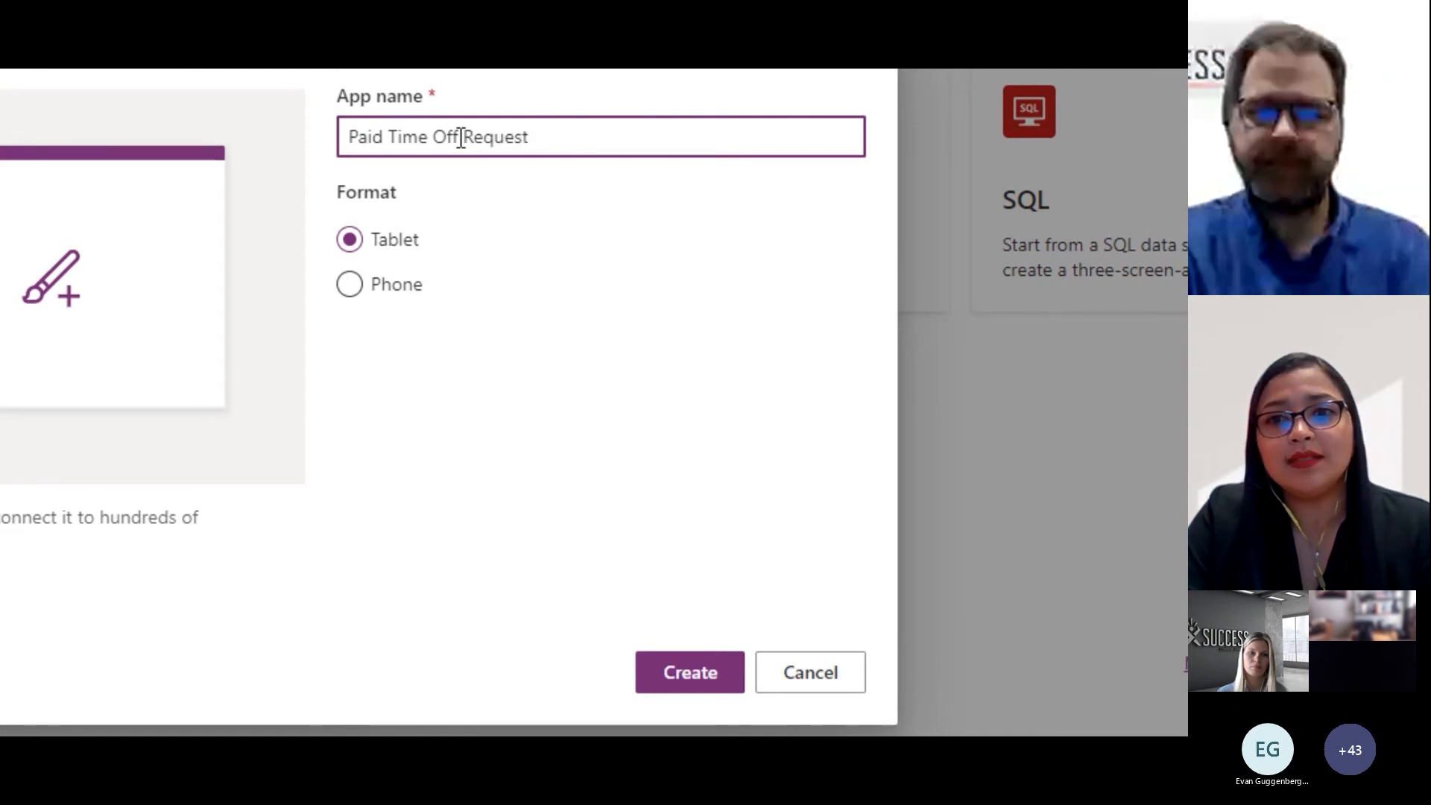
pyautogui.click(350, 287)
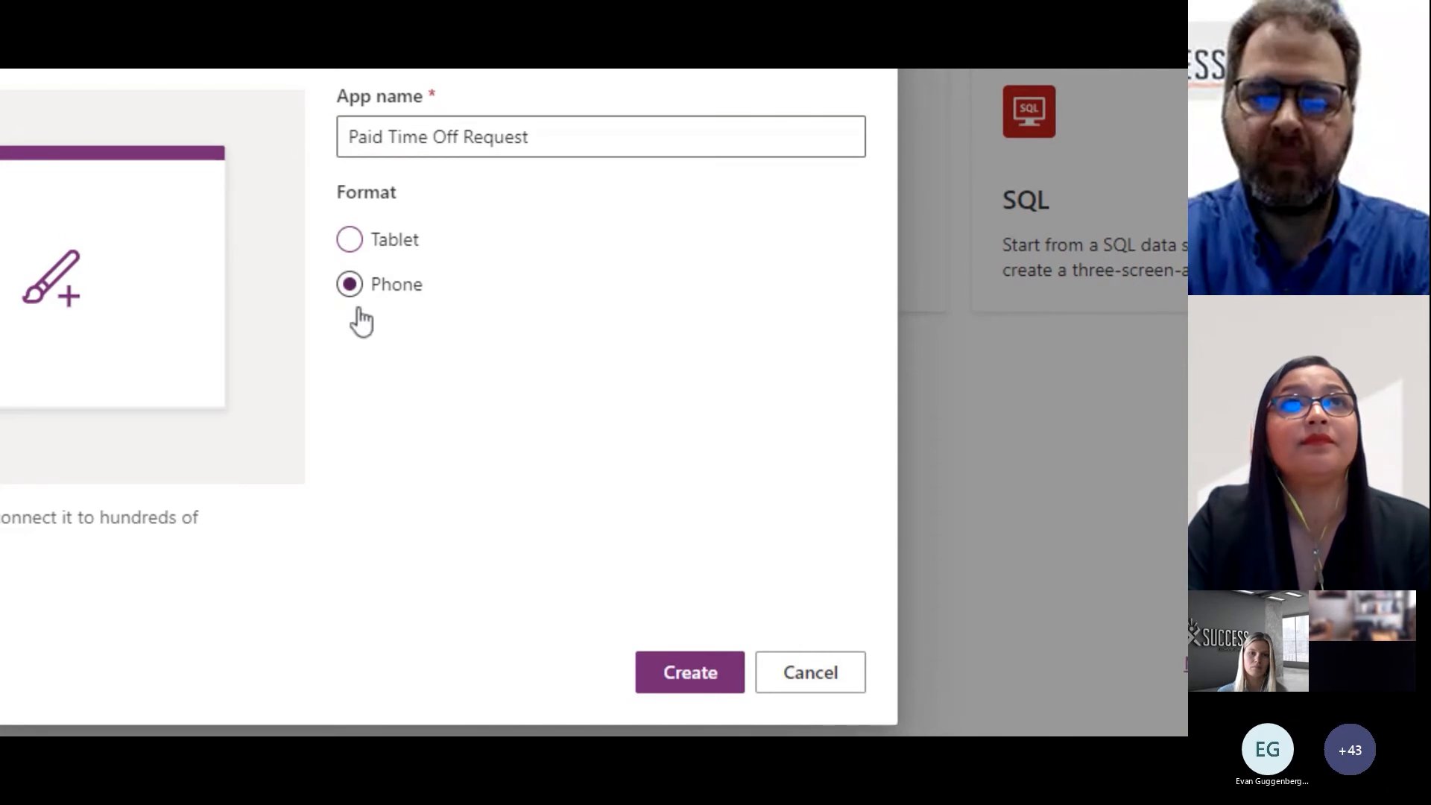
pyautogui.click(711, 680)
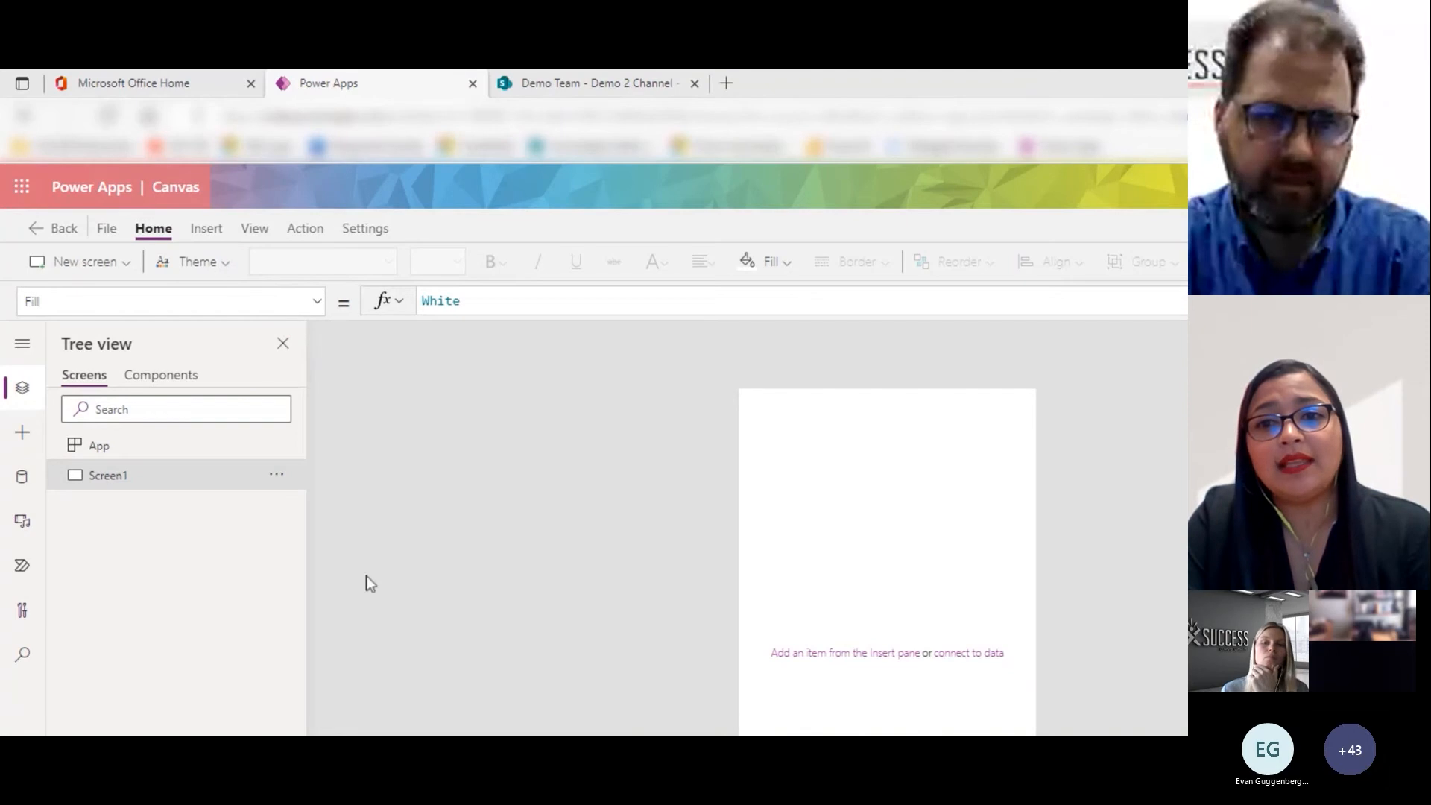
# - Insert a label on the blank screen, set its text to "Date" and its font size to 40
pyautogui.click(208, 225)
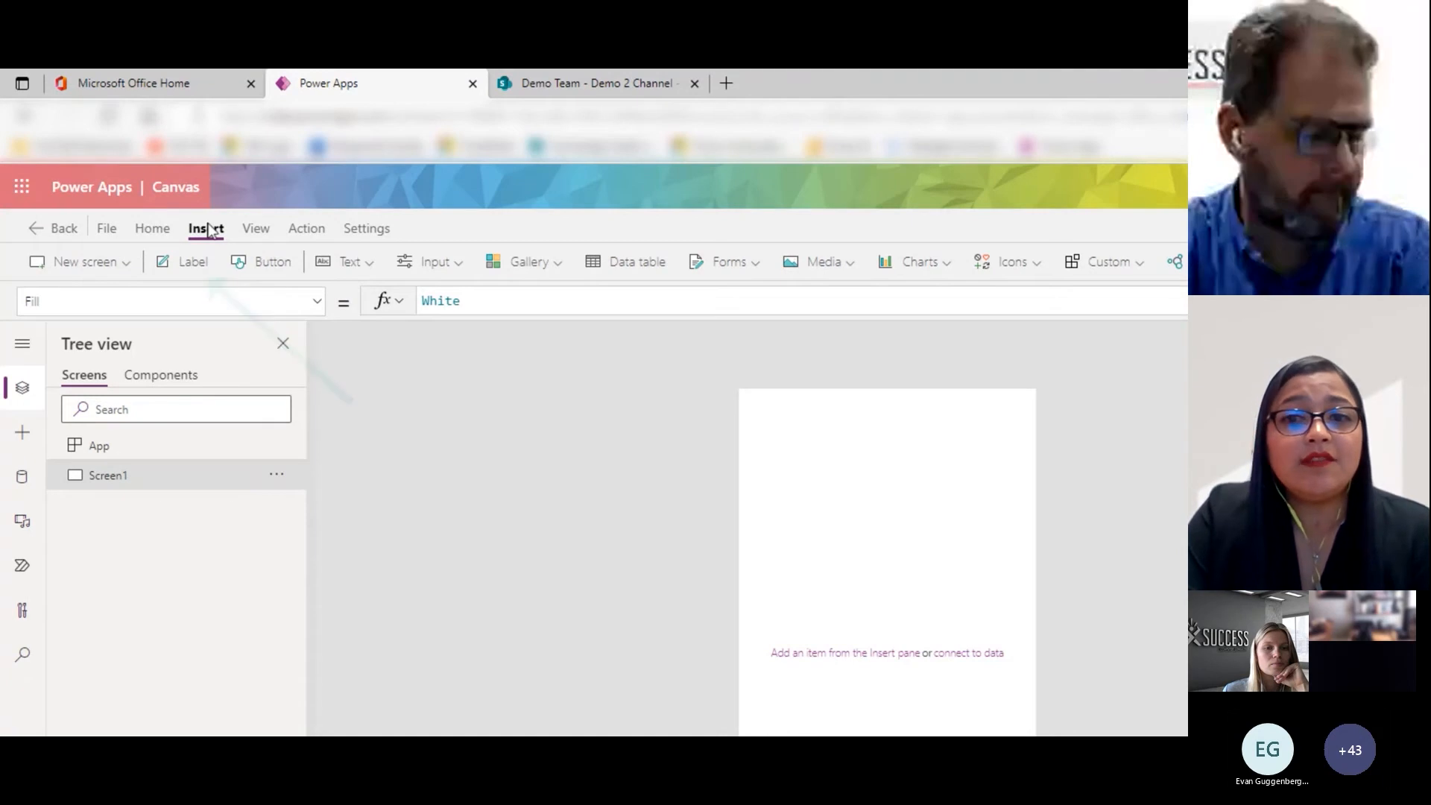
pyautogui.click(199, 265)
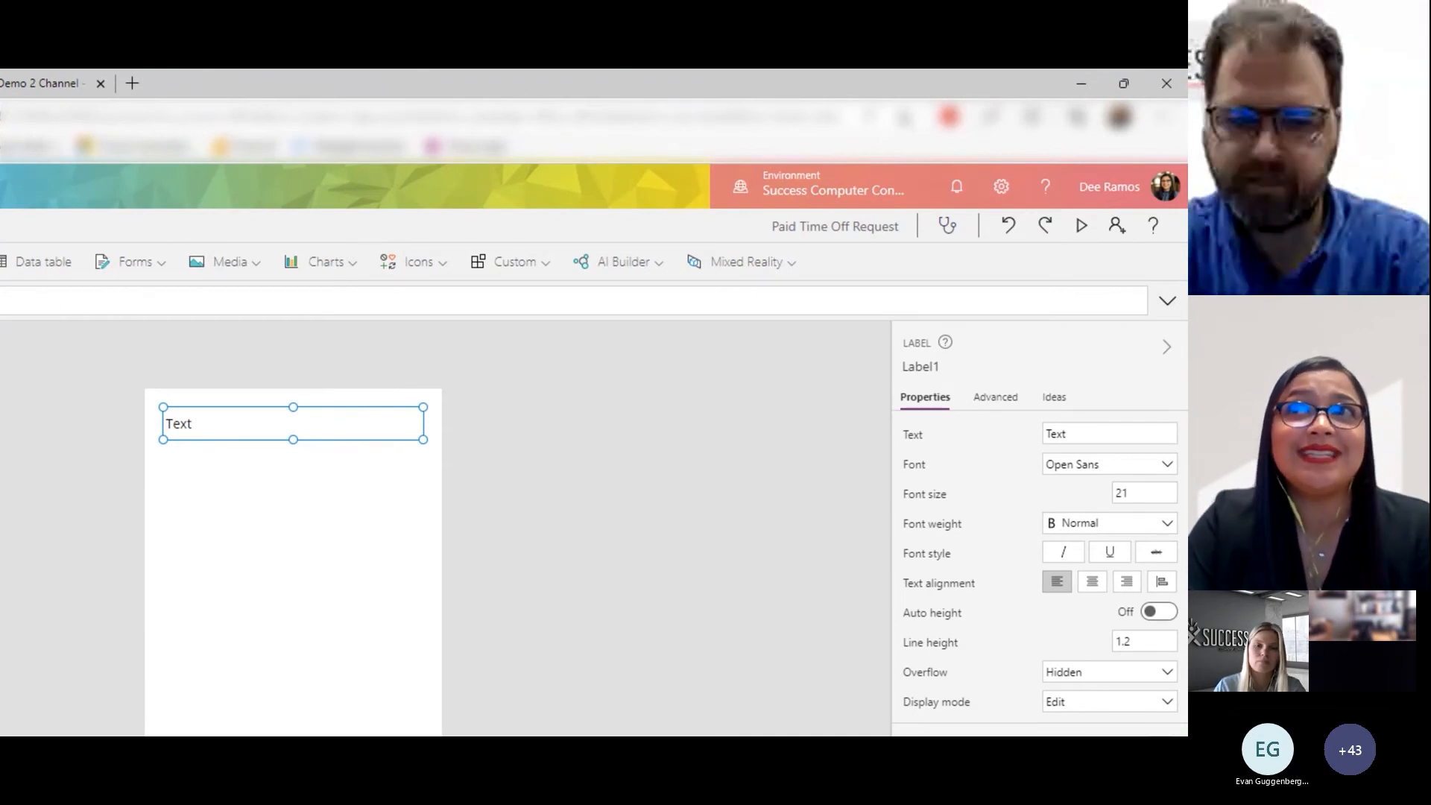
pyautogui.press('Tab')
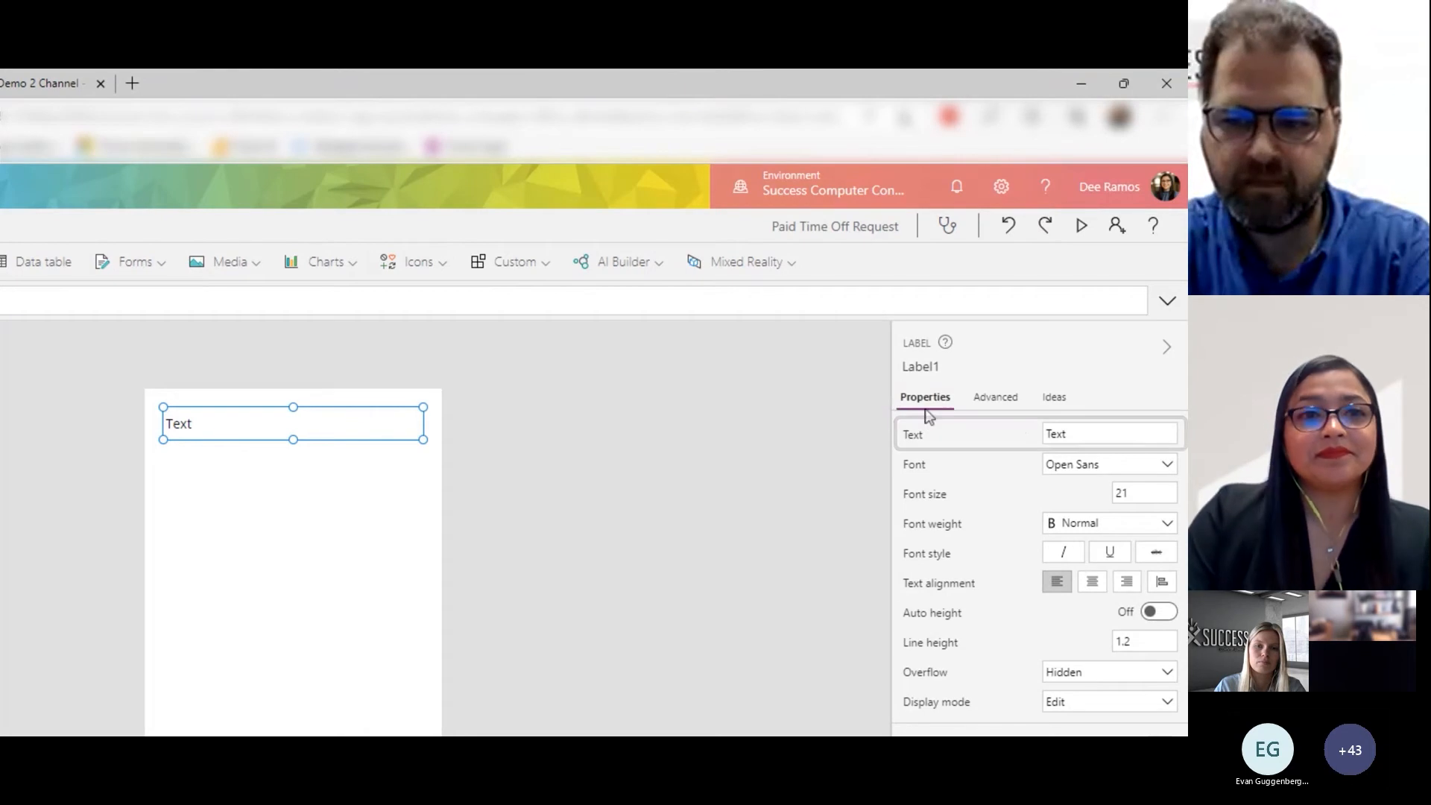
pyautogui.write('Darw')
pyautogui.press('BackSpace')
pyautogui.press('BackSpace')
pyautogui.write('te')
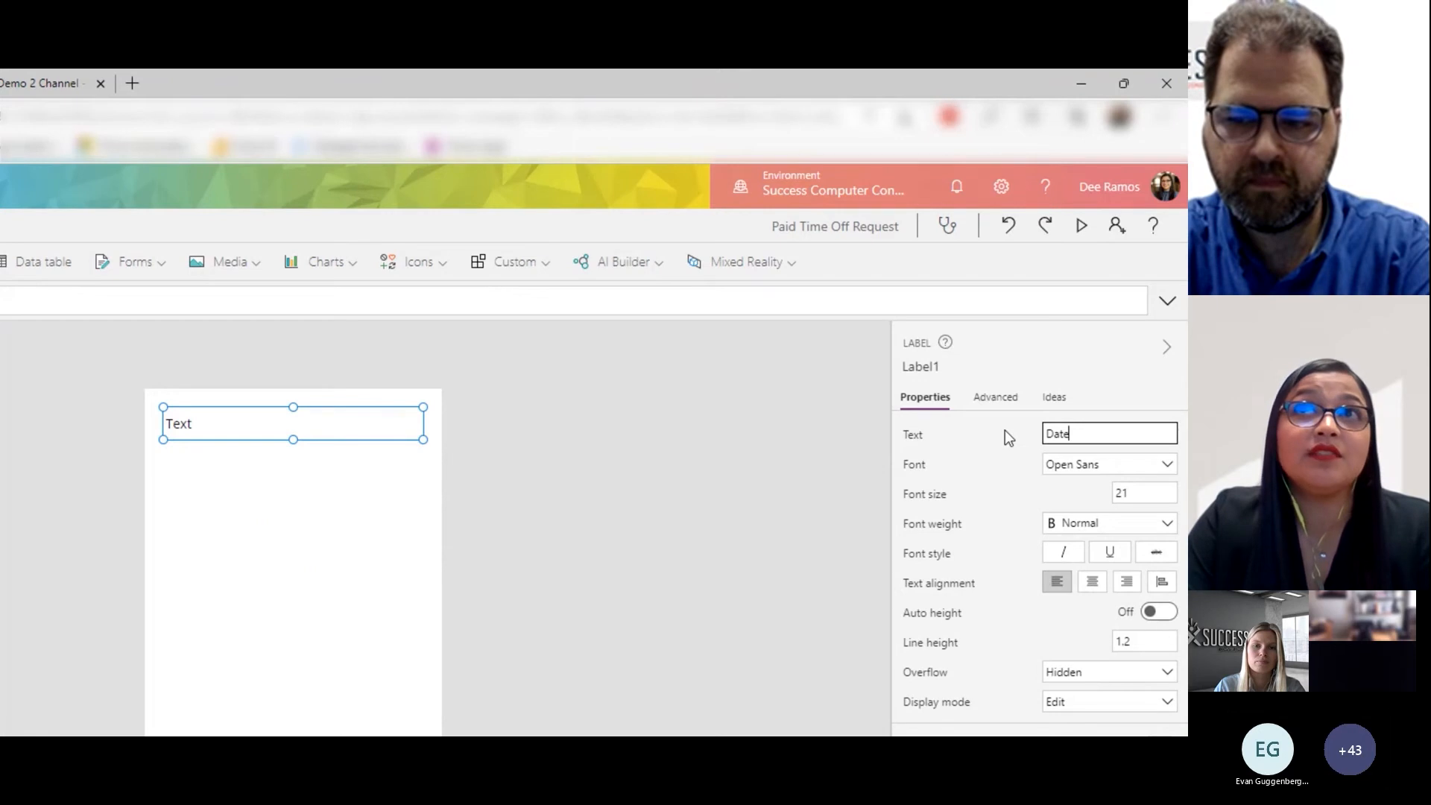
pyautogui.press('Tab')
pyautogui.write('40')
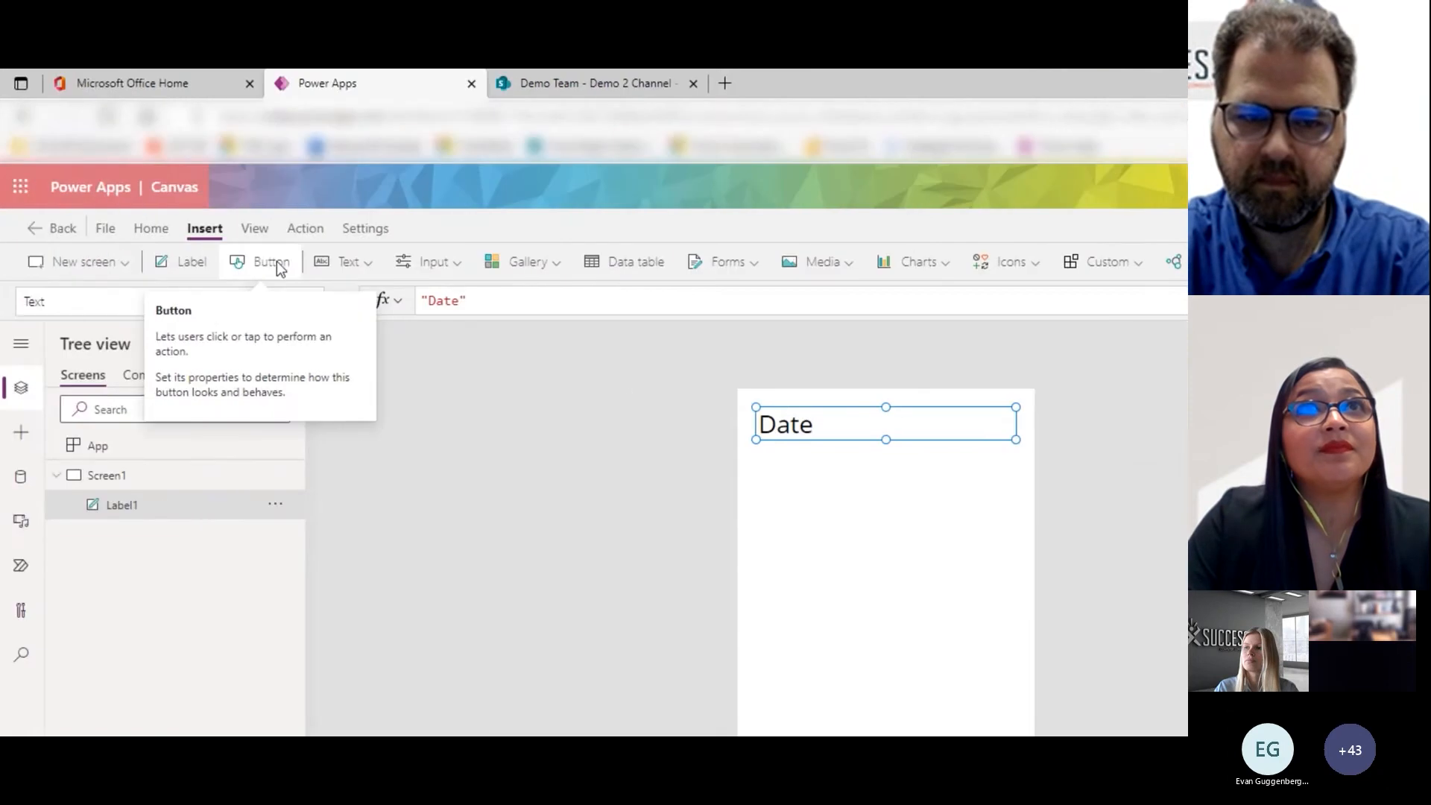
# - Insert a button, place it below the Date label at about X 63, Y 186, and set its text to "Send Email"
pyautogui.click(280, 267)
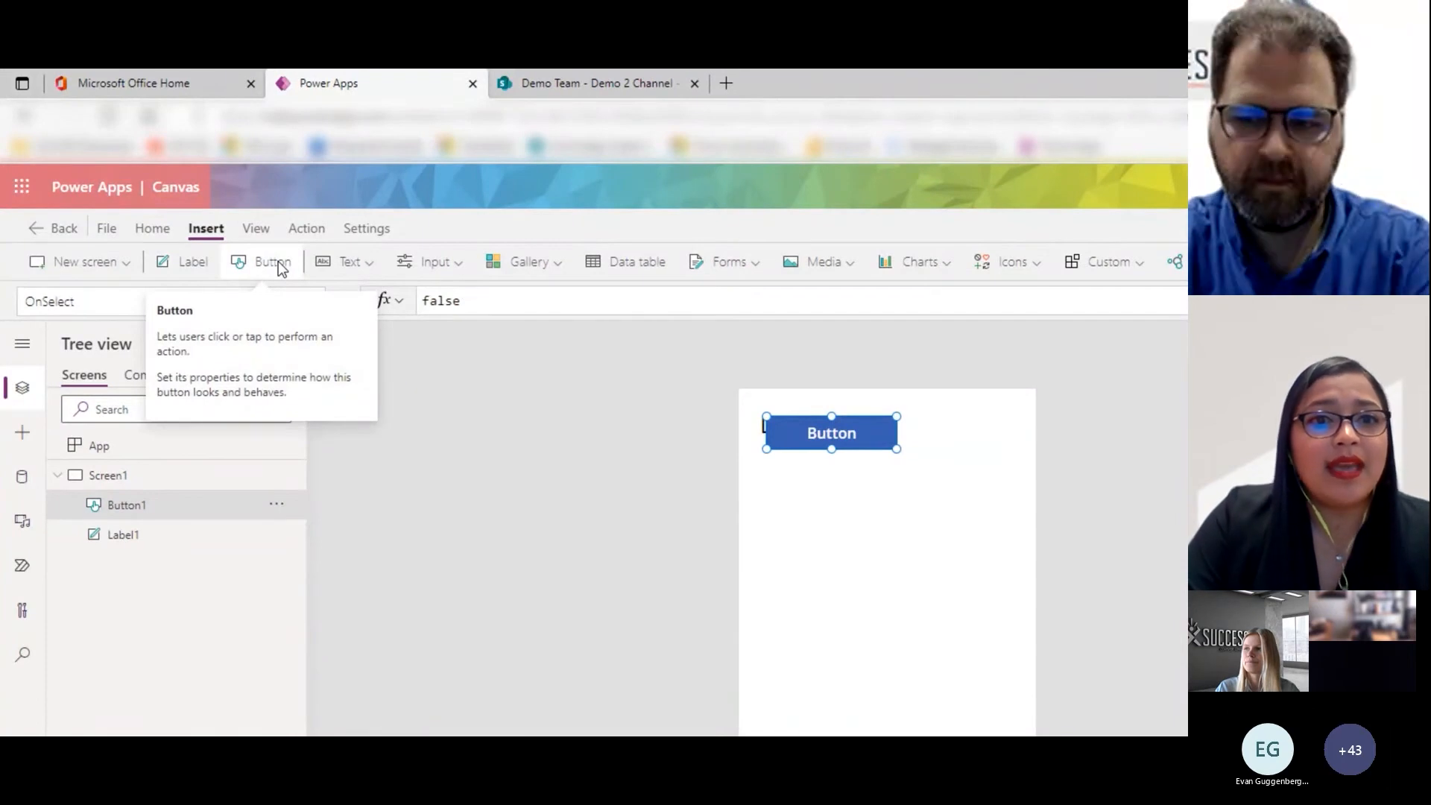
pyautogui.moveTo(831, 430); pyautogui.dragTo(833, 489)
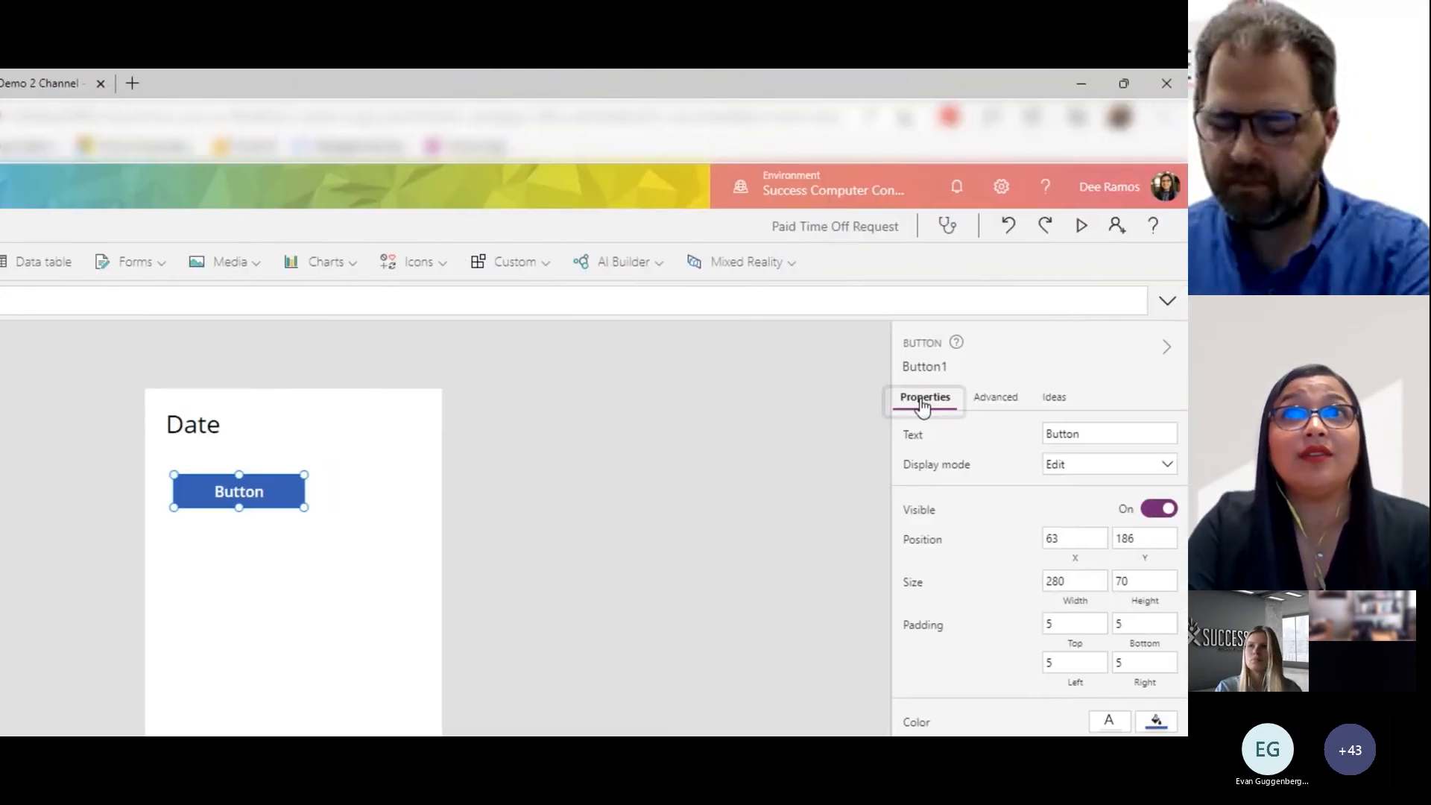
pyautogui.click(923, 402)
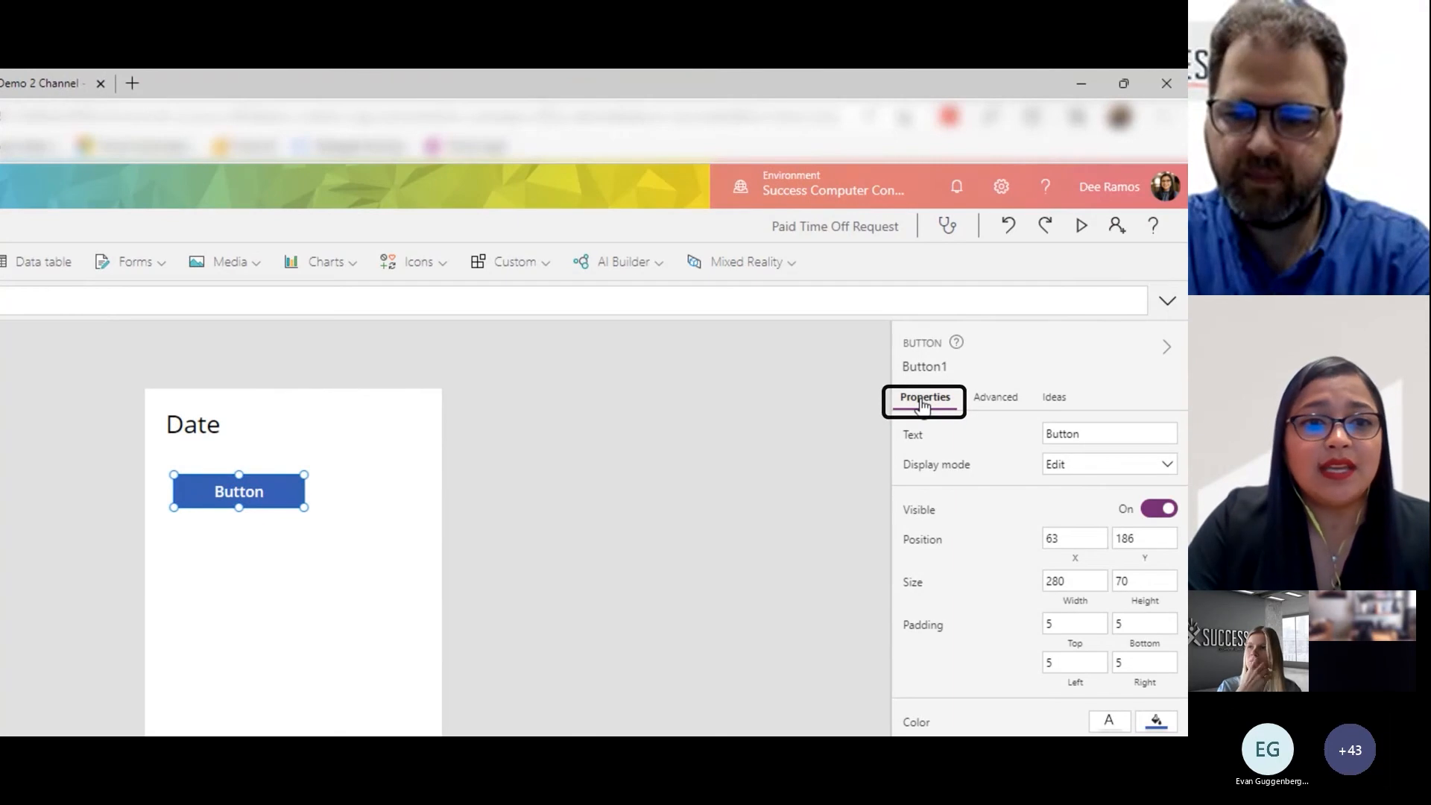
pyautogui.click(1098, 434)
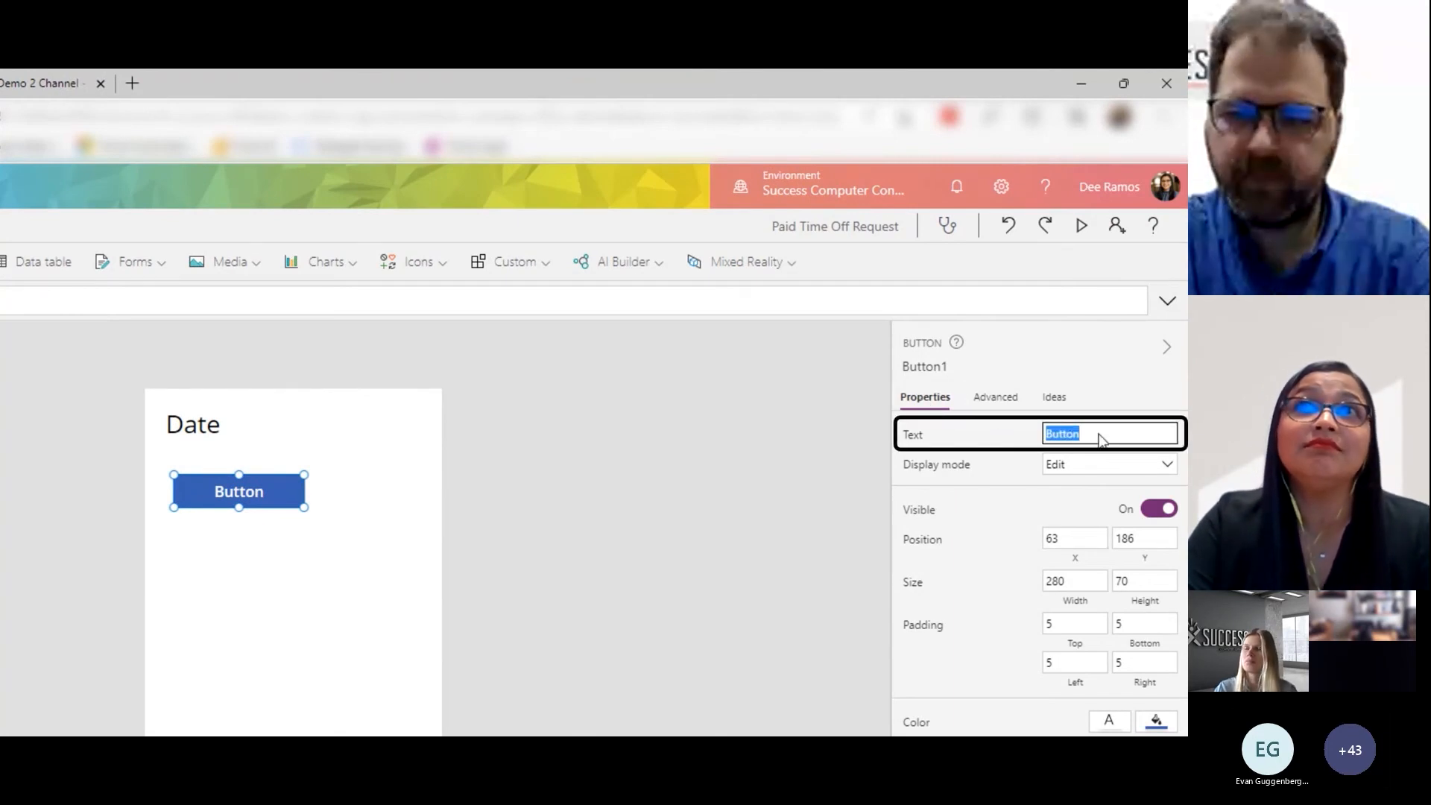
pyautogui.write('Send Email')
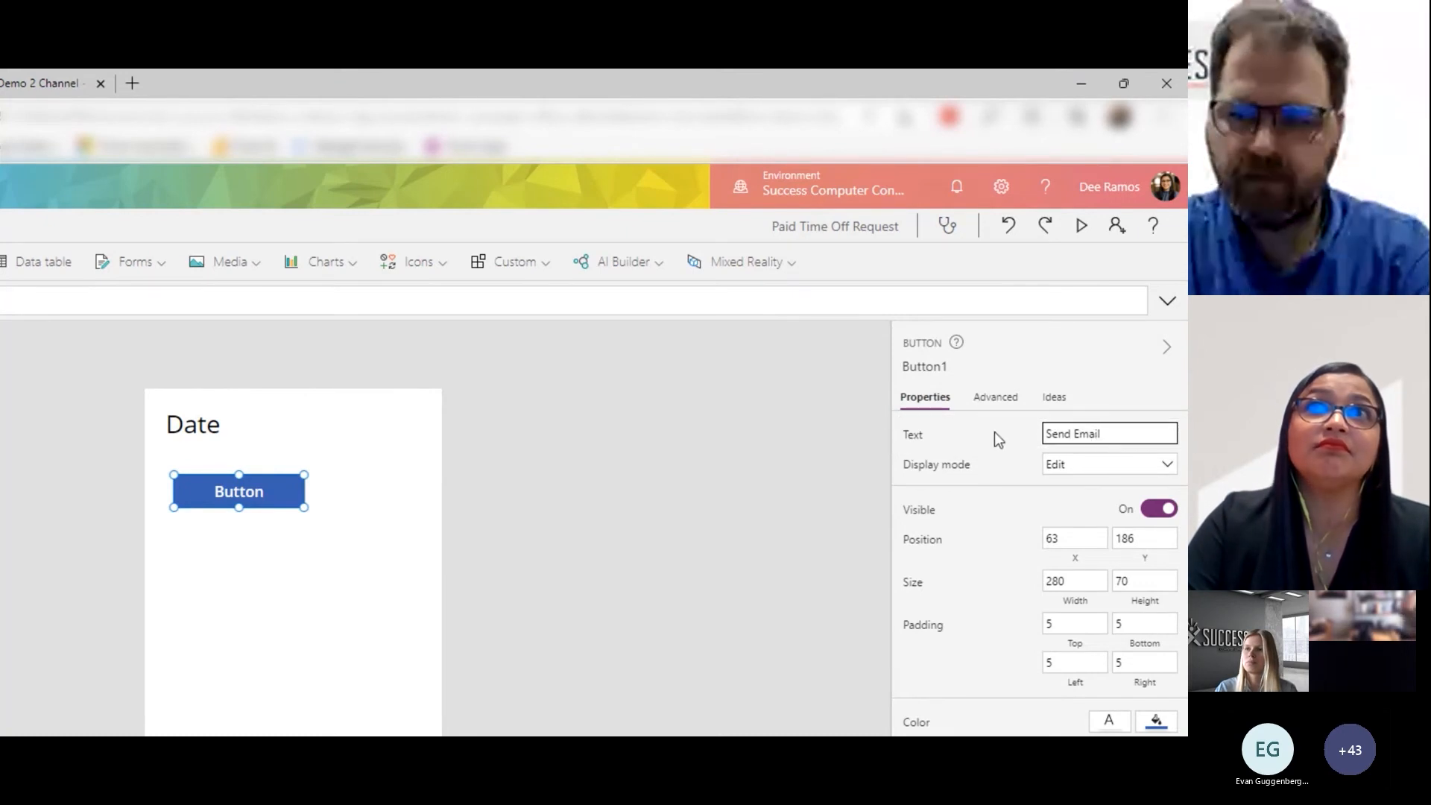
pyautogui.press('Tab')
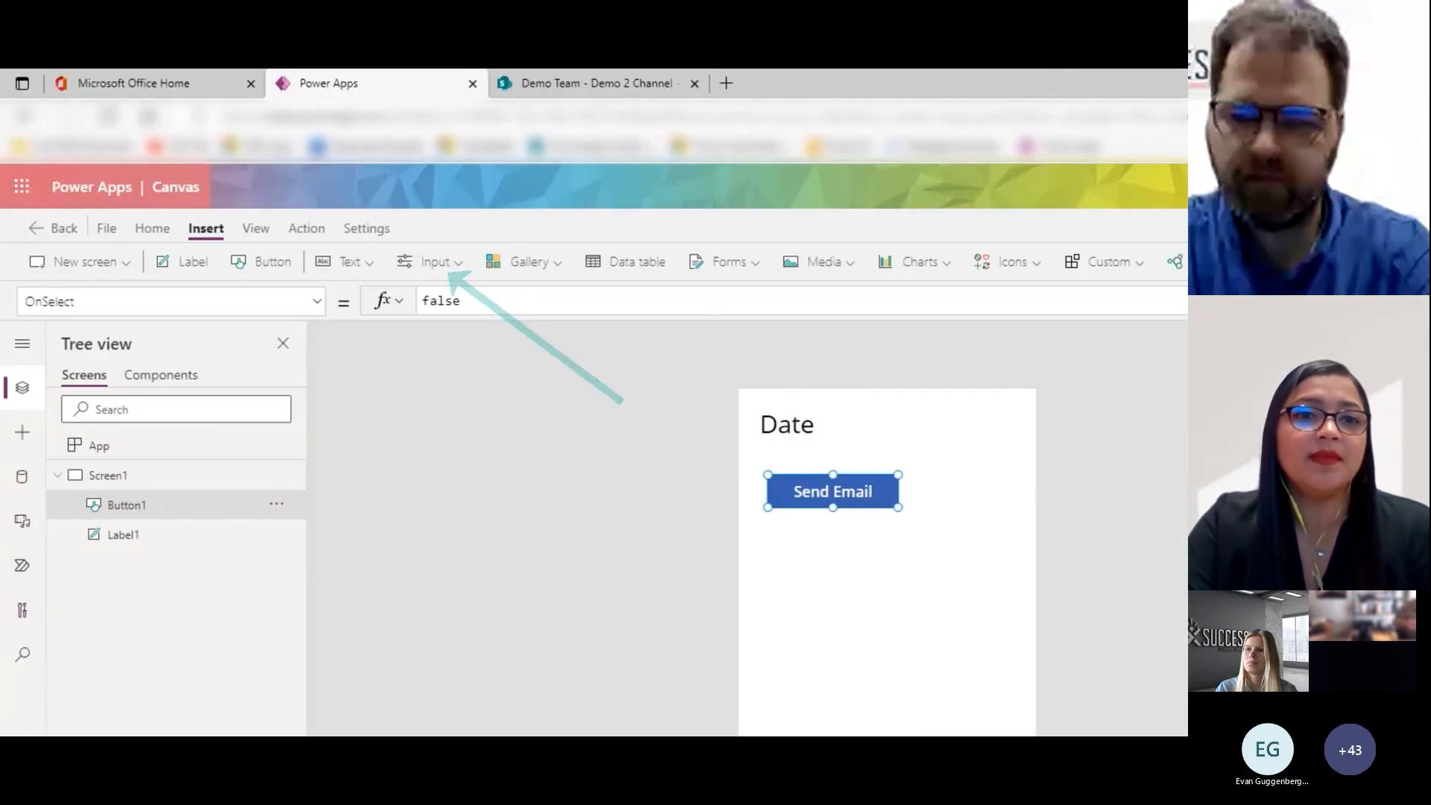
# - Insert a check box and place it below the Send Email button
pyautogui.click(431, 266)
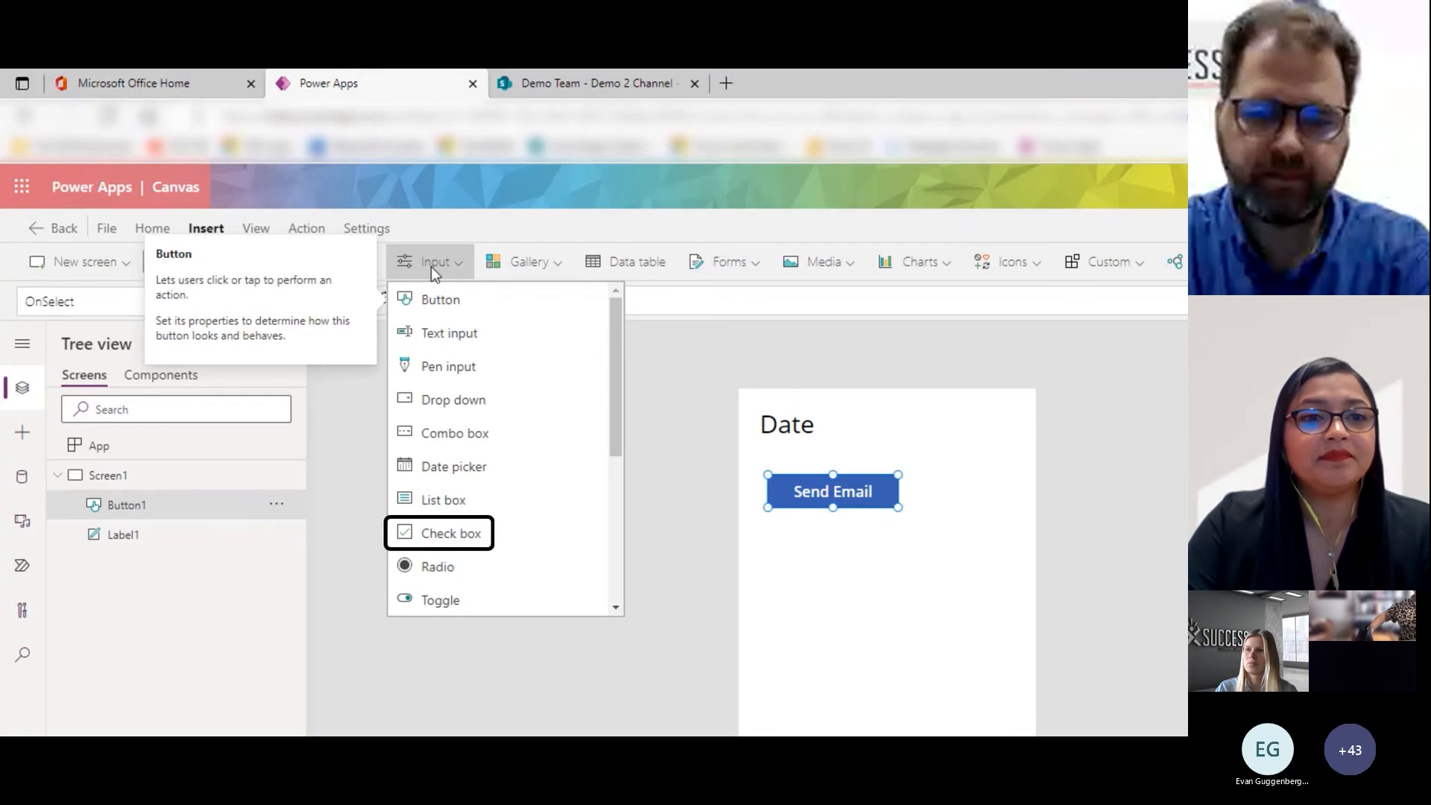
pyautogui.click(447, 534)
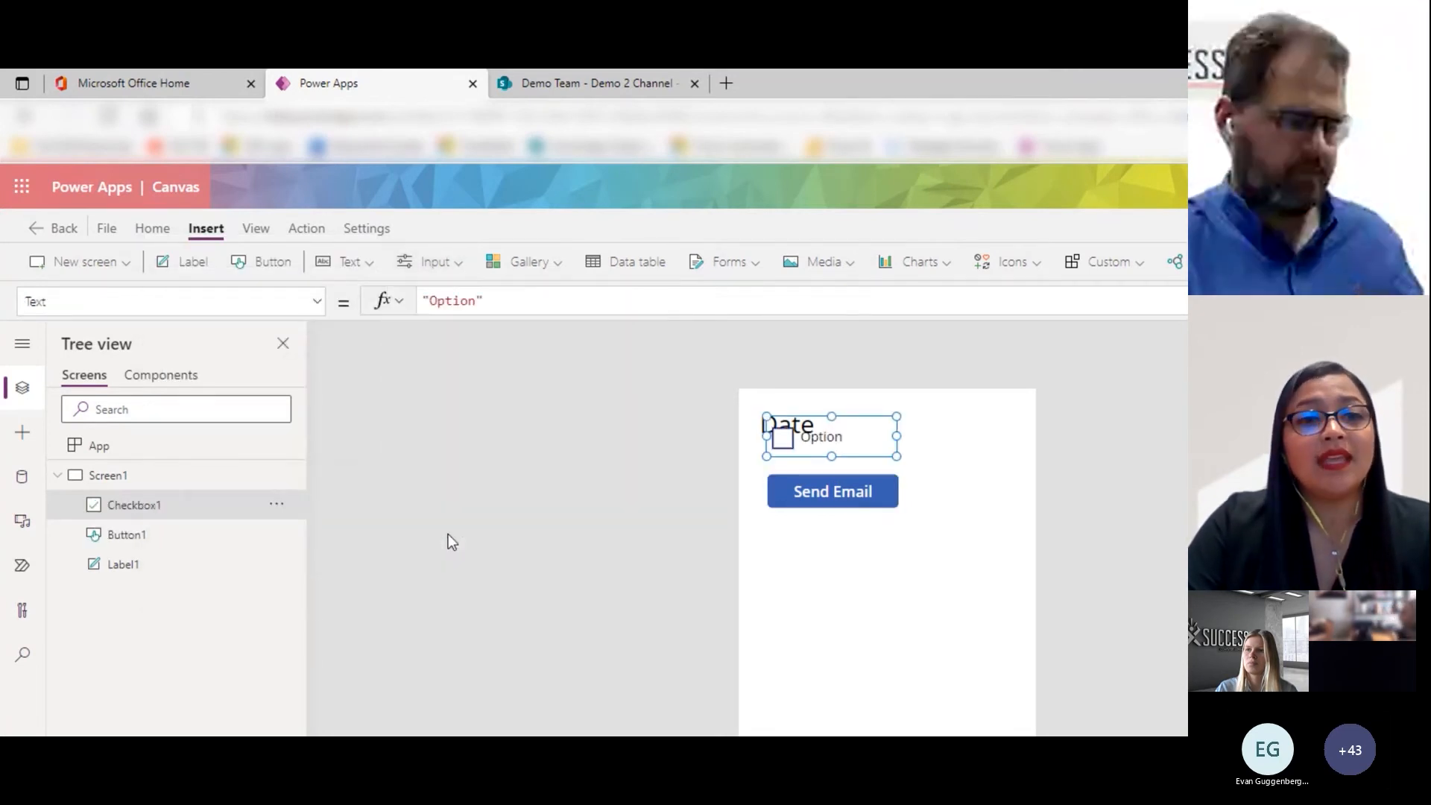
pyautogui.moveTo(812, 444); pyautogui.dragTo(821, 575)
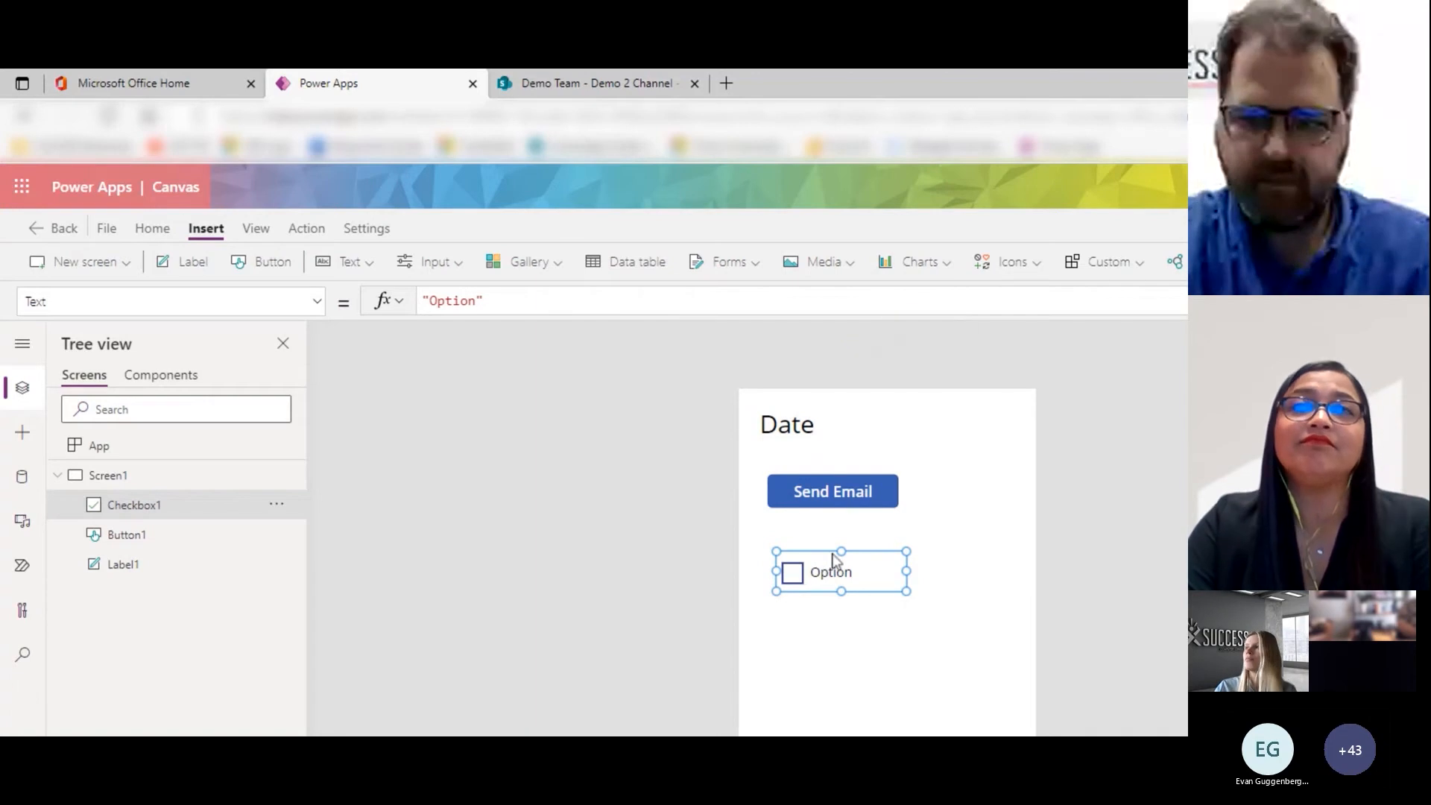
# - Insert a Filter icon, enlarge it to about 476 by 312, and place it below the check box at about X 82, Y 594
pyautogui.click(1015, 262)
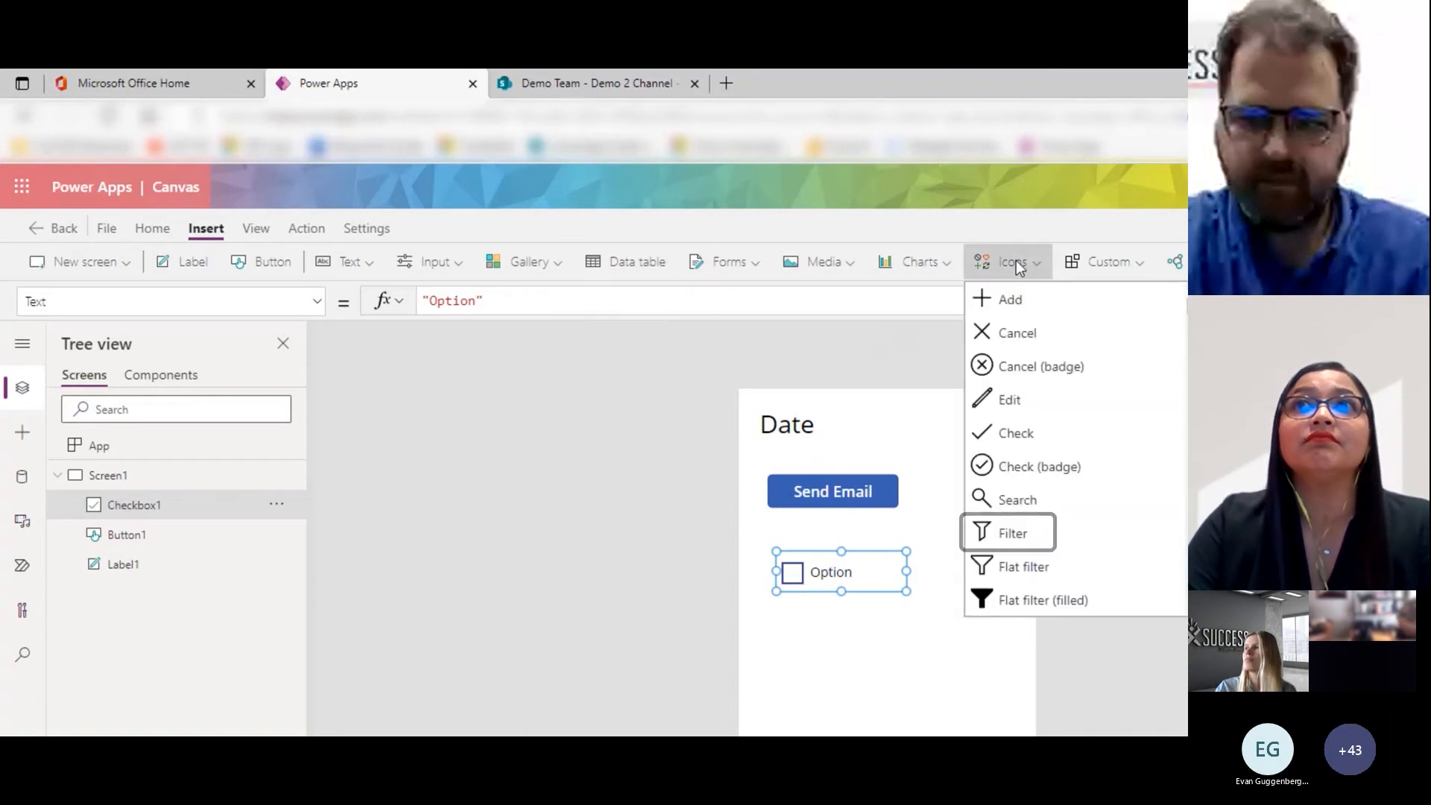
pyautogui.click(1028, 541)
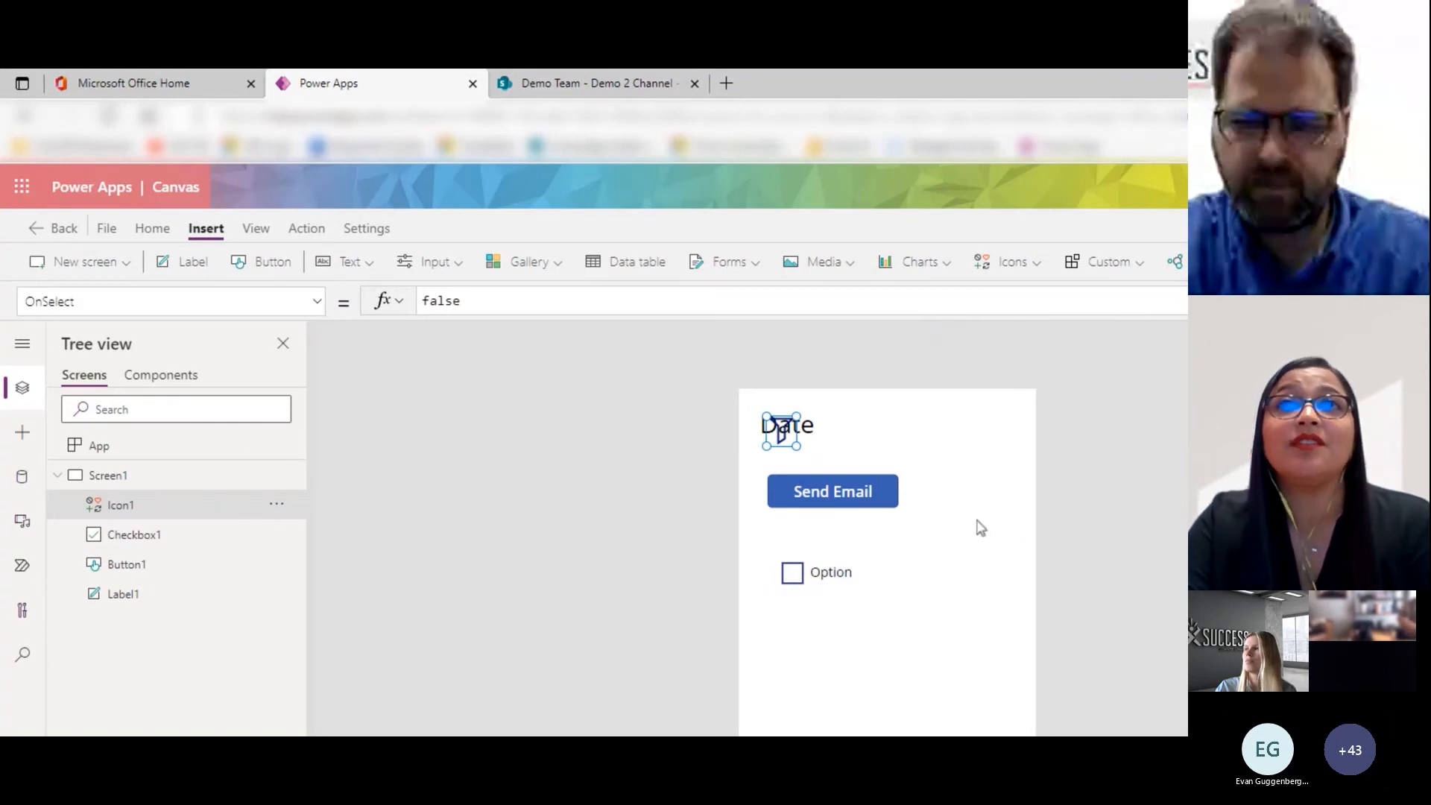
pyautogui.moveTo(797, 446); pyautogui.dragTo(959, 541)
pyautogui.moveTo(873, 500); pyautogui.dragTo(928, 535)
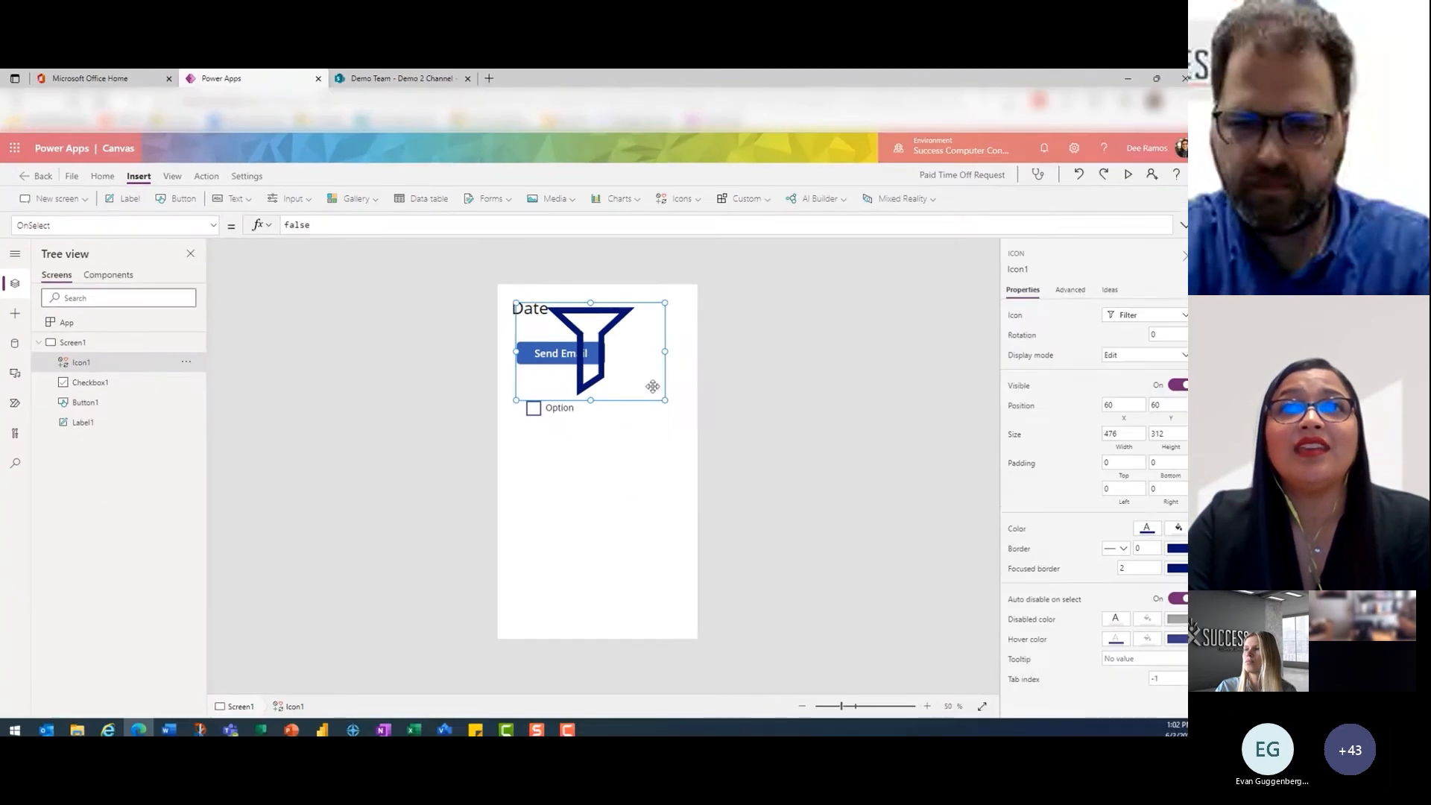
pyautogui.moveTo(836, 463); pyautogui.dragTo(843, 658)
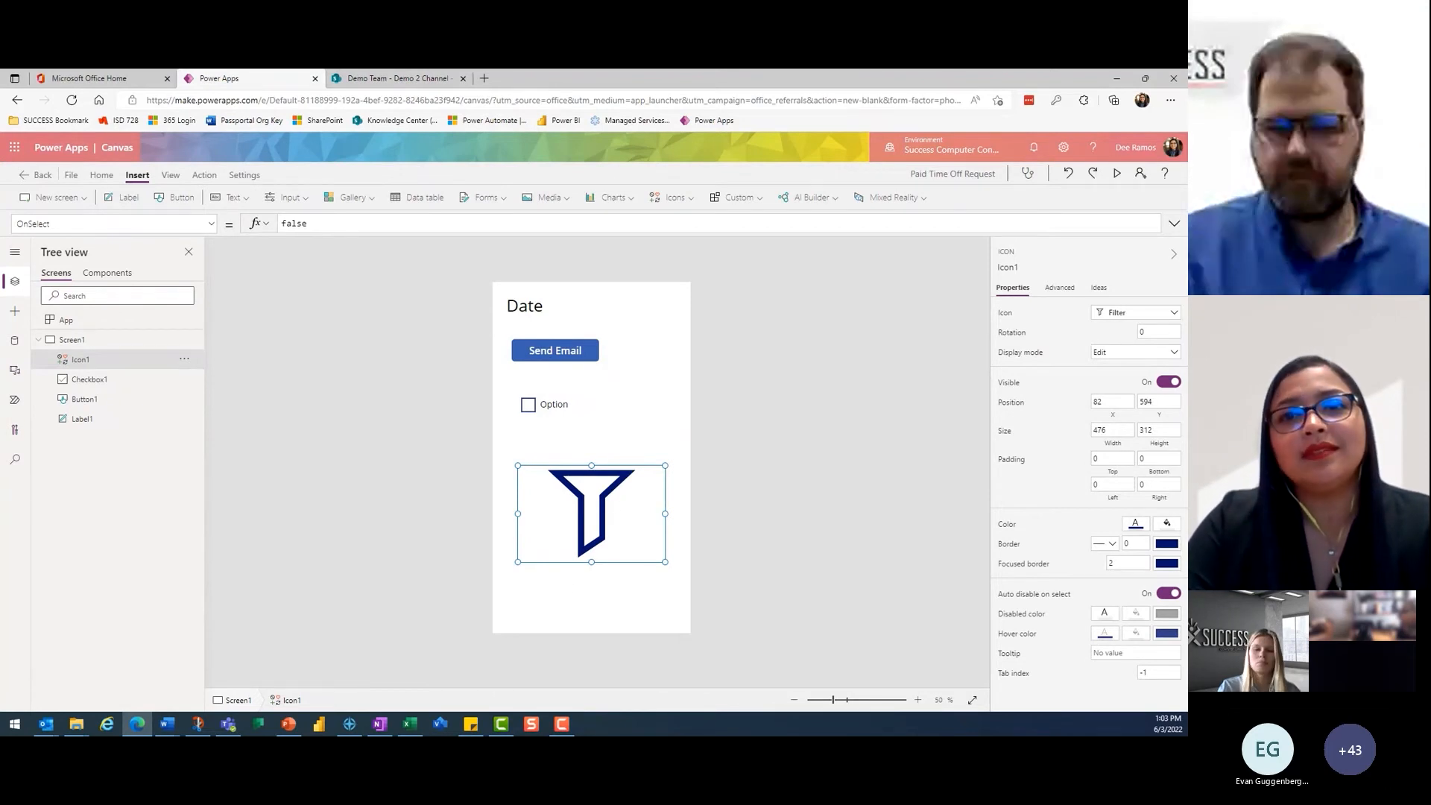
pyautogui.hotkey('alt', 'Tab')
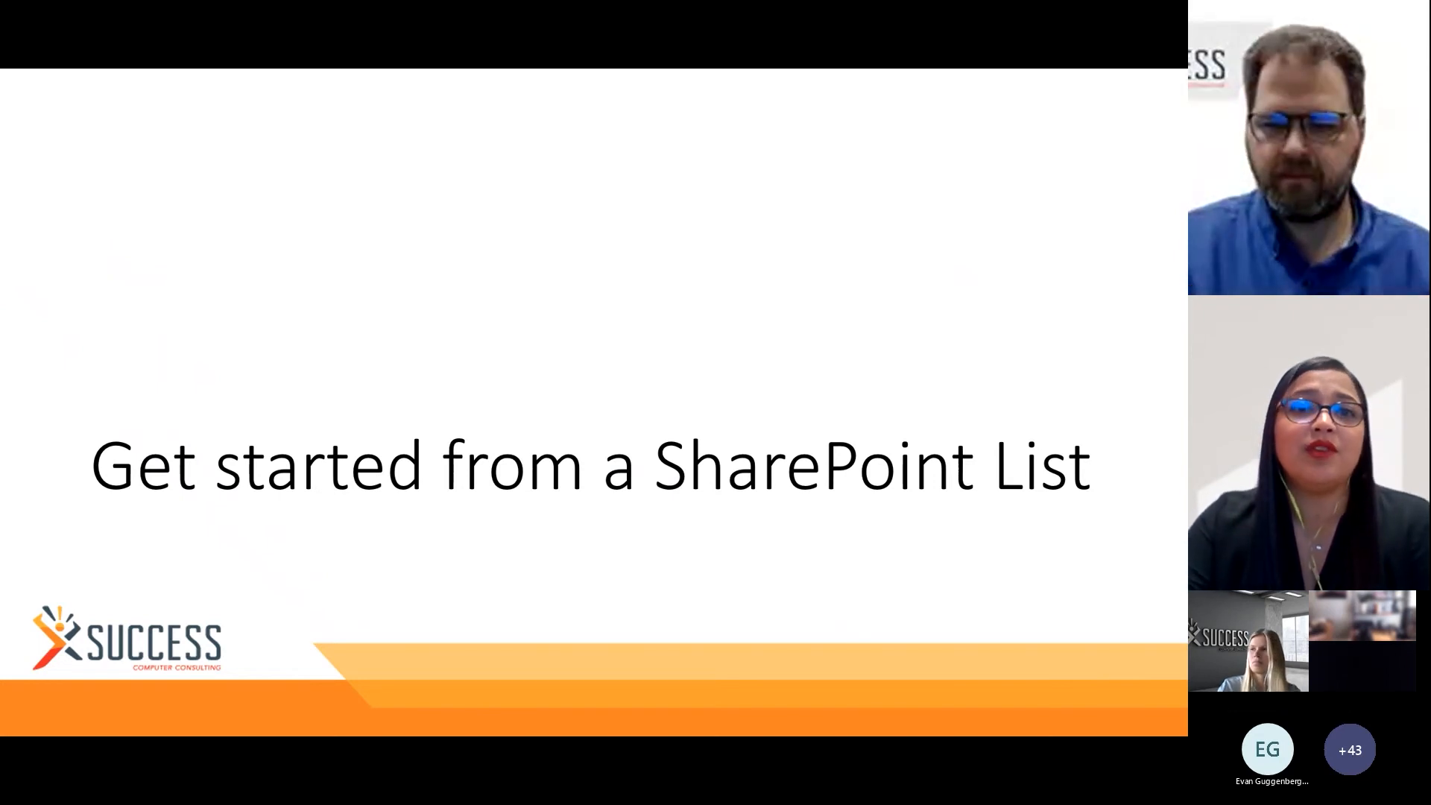
pyautogui.press('Right')
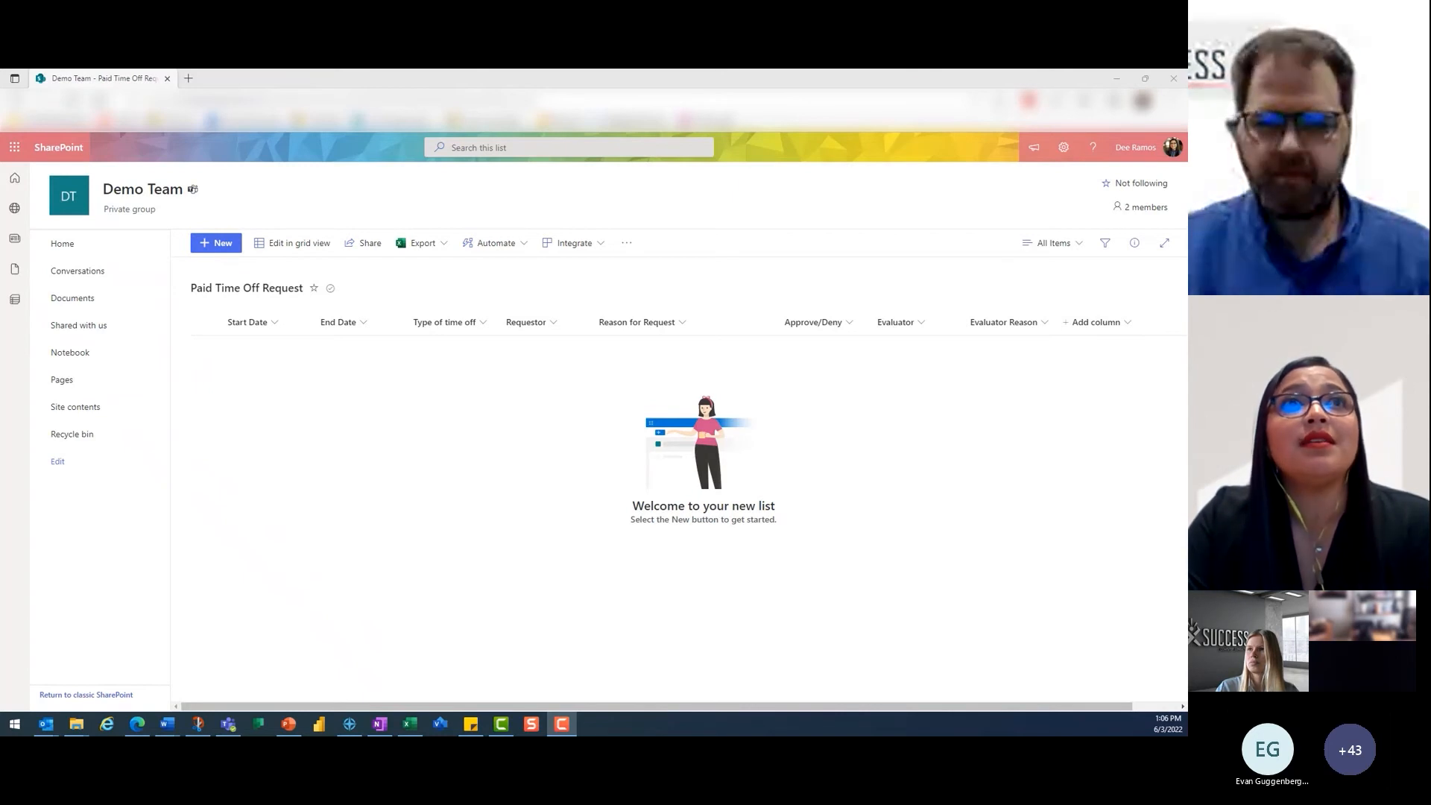
pyautogui.press('Right')
pyautogui.press('Right')
pyautogui.press('Left')
pyautogui.press('Right')
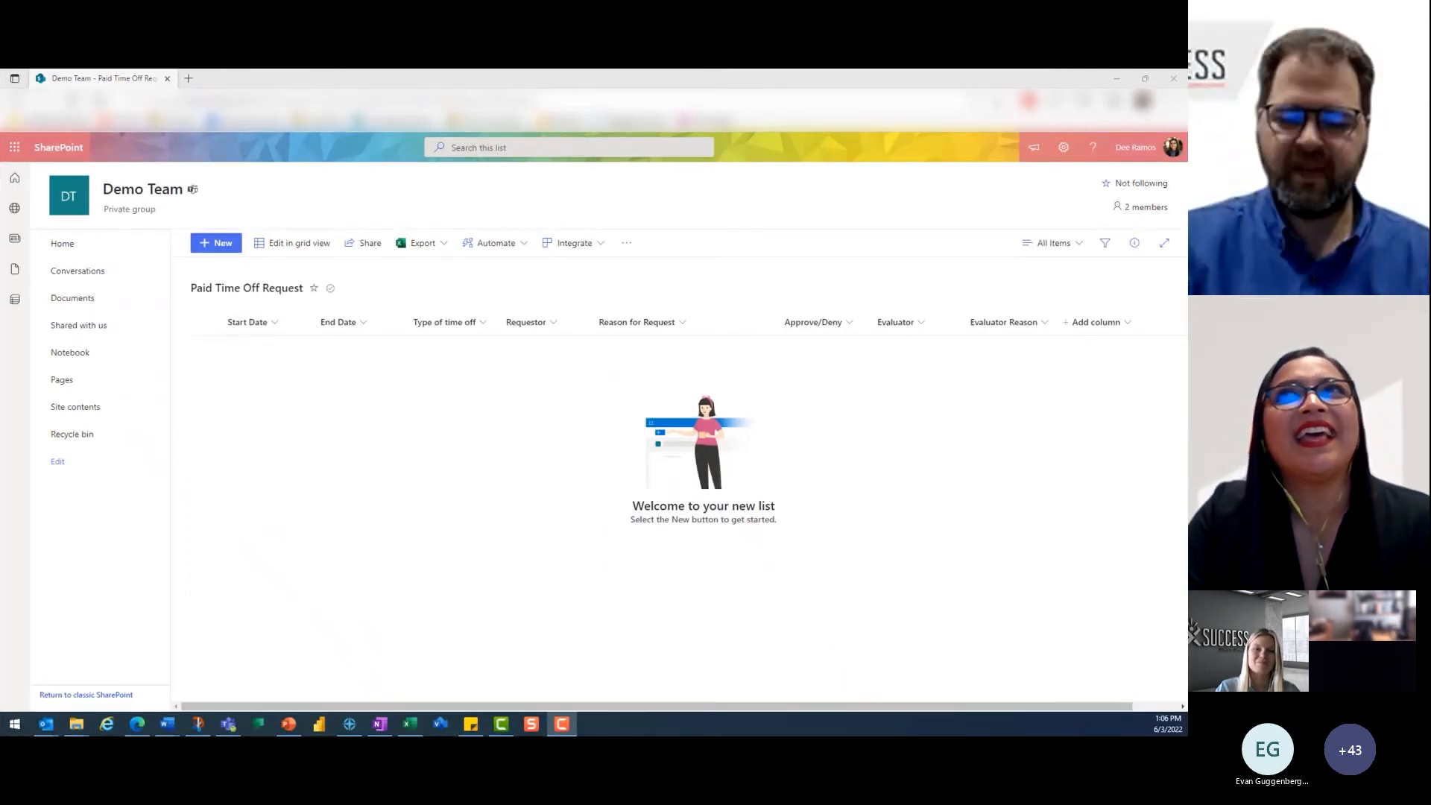
pyautogui.moveTo(660, 386)
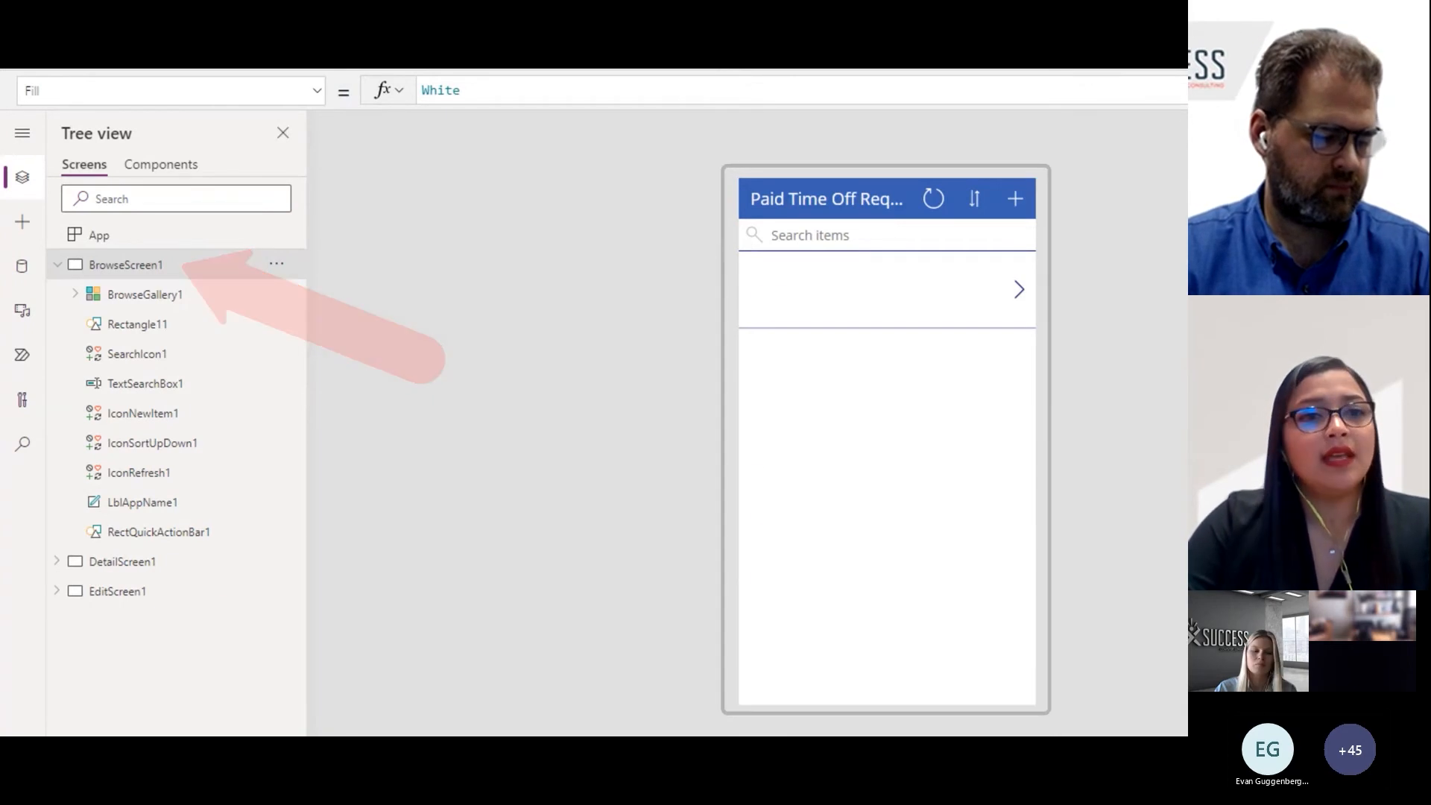
# - Examine the generated app's detail screen and its request form, including the Type of time off choices and the evaluator fields
pyautogui.click(126, 562)
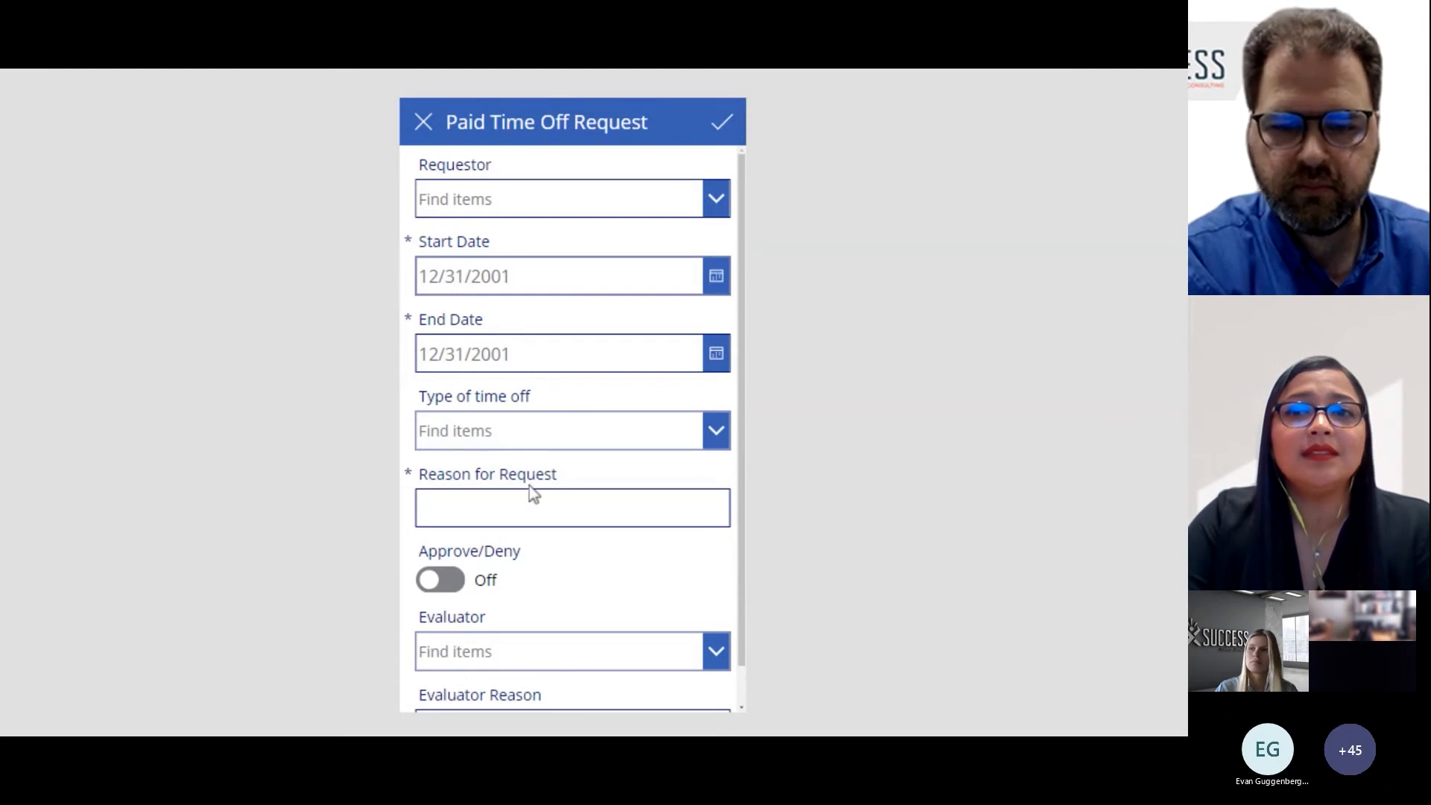
pyautogui.click(721, 445)
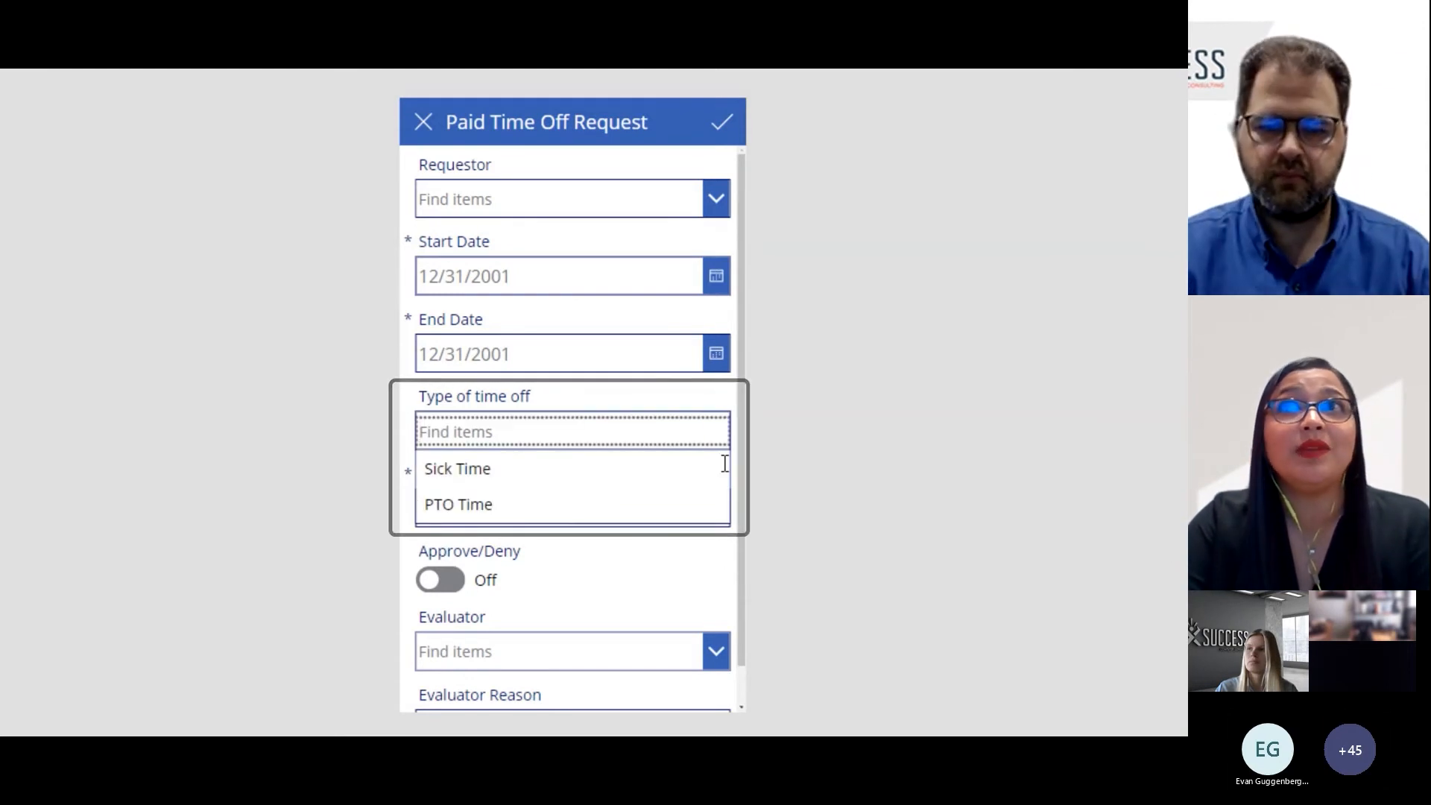
pyautogui.click(725, 463)
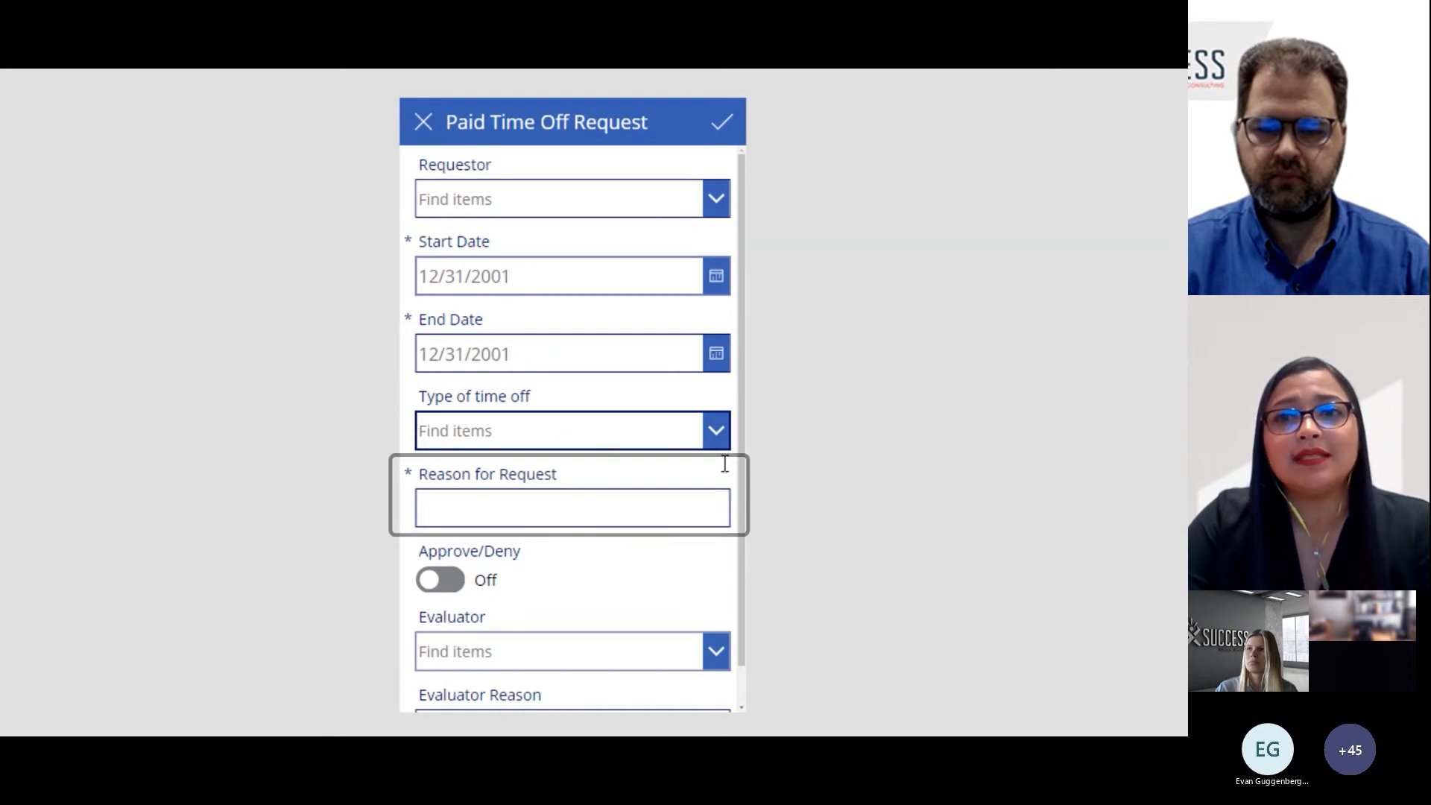
pyautogui.scroll(-1, 724, 463)
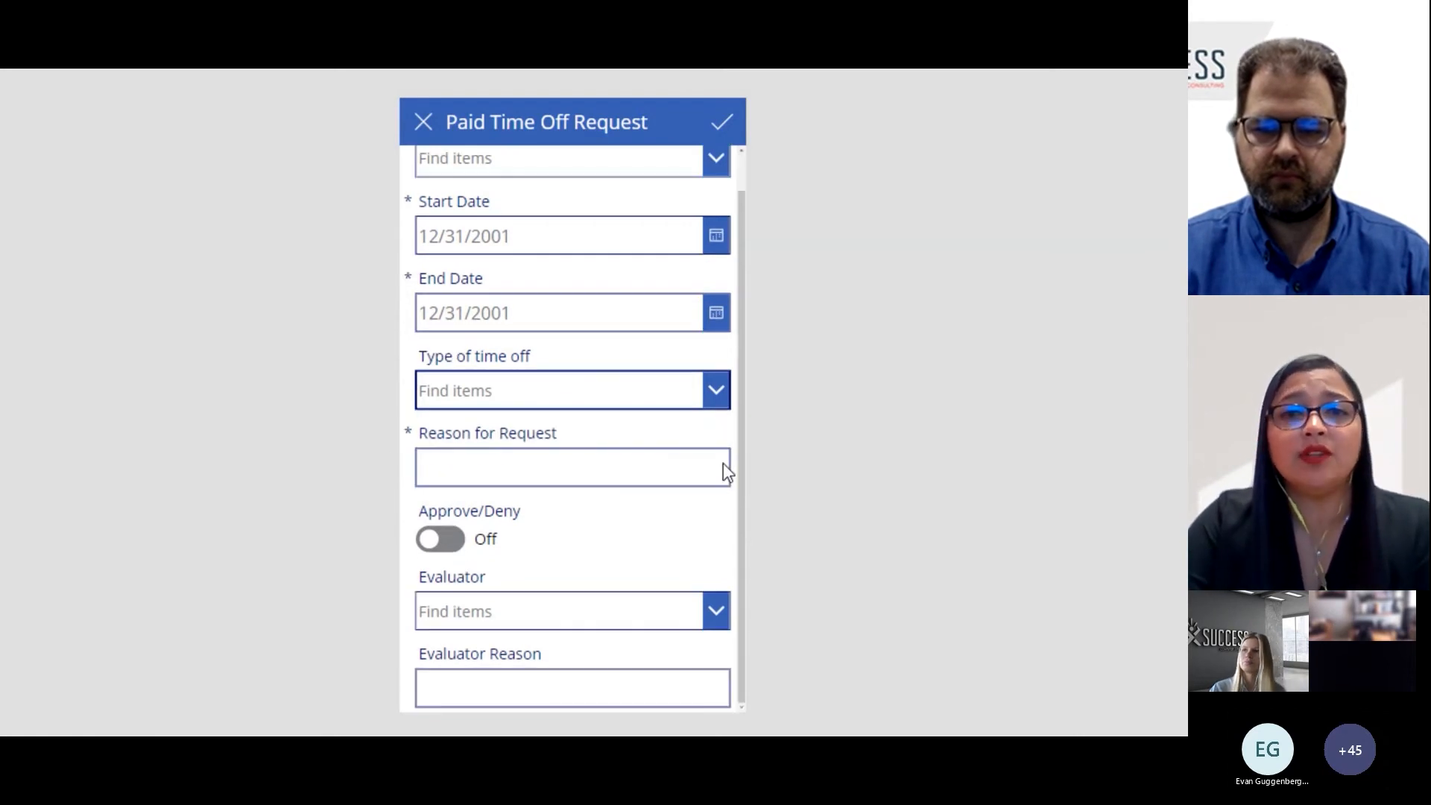
# - Try switching the Approve/Deny toggle on and off in the Paid Time Off Request form
pyautogui.click(445, 539)
pyautogui.click(446, 539)
pyautogui.click(447, 542)
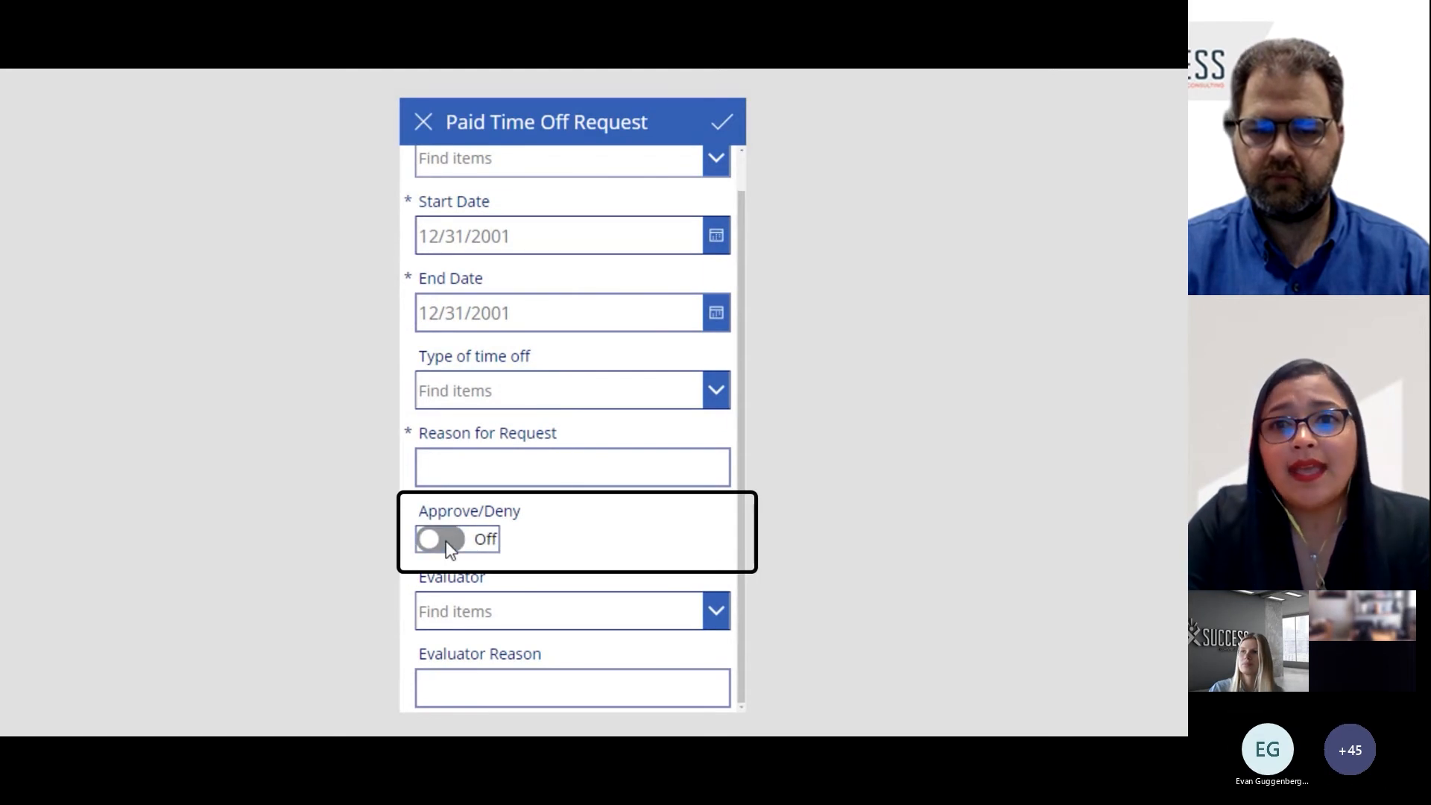
pyautogui.click(446, 544)
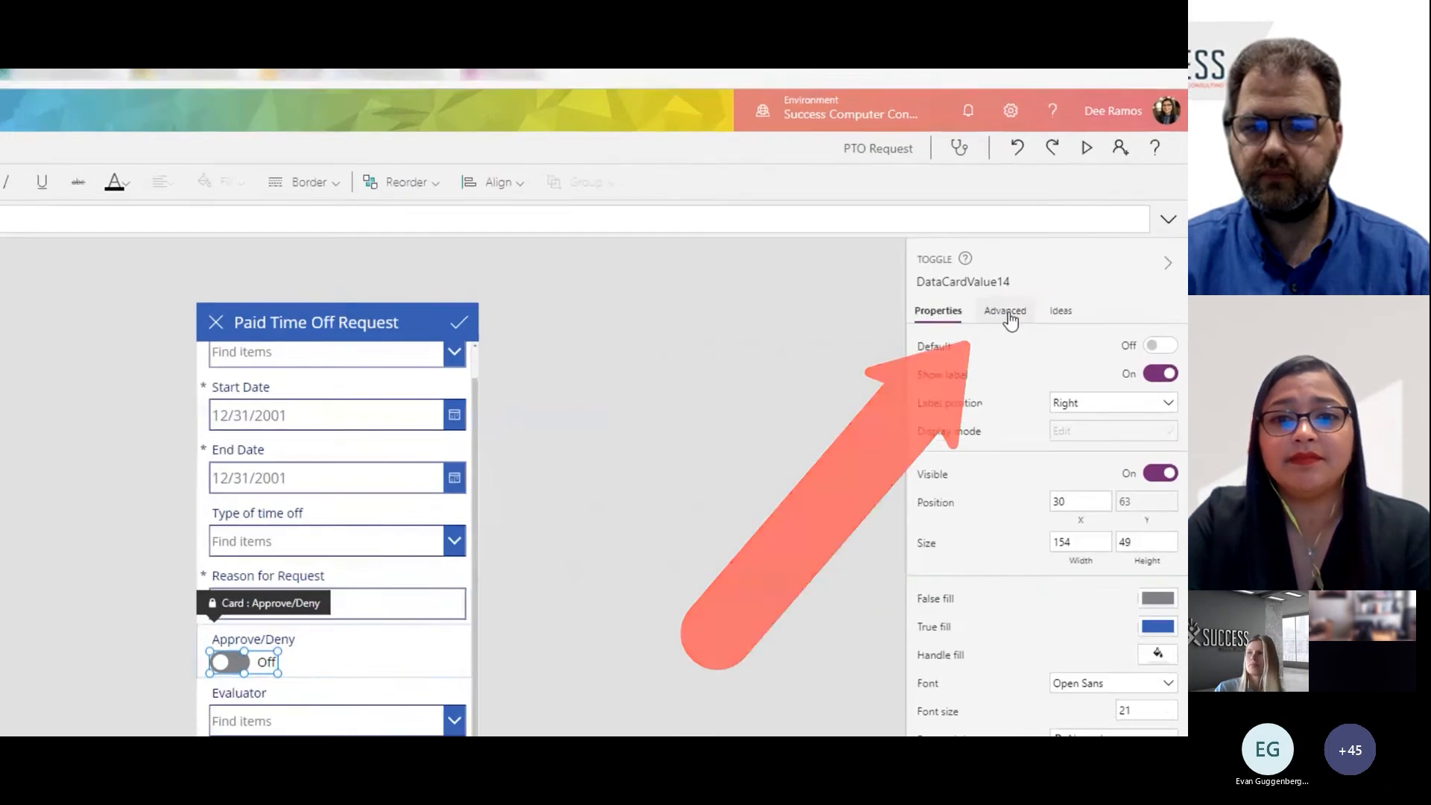
# - Unlock the Approve/Deny toggle's card and set the toggle's DisplayMode property to Disabled
pyautogui.click(1061, 291)
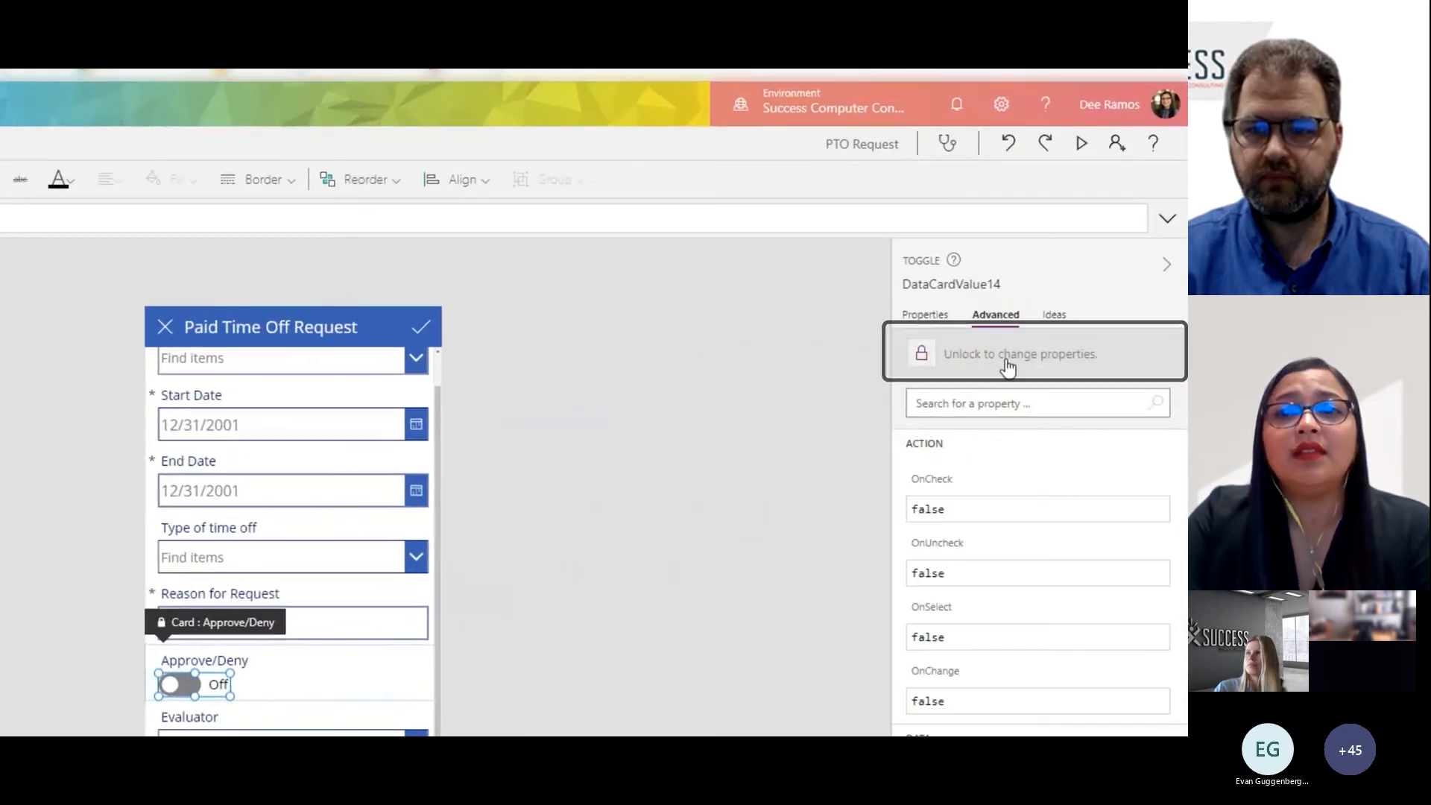
pyautogui.click(1008, 365)
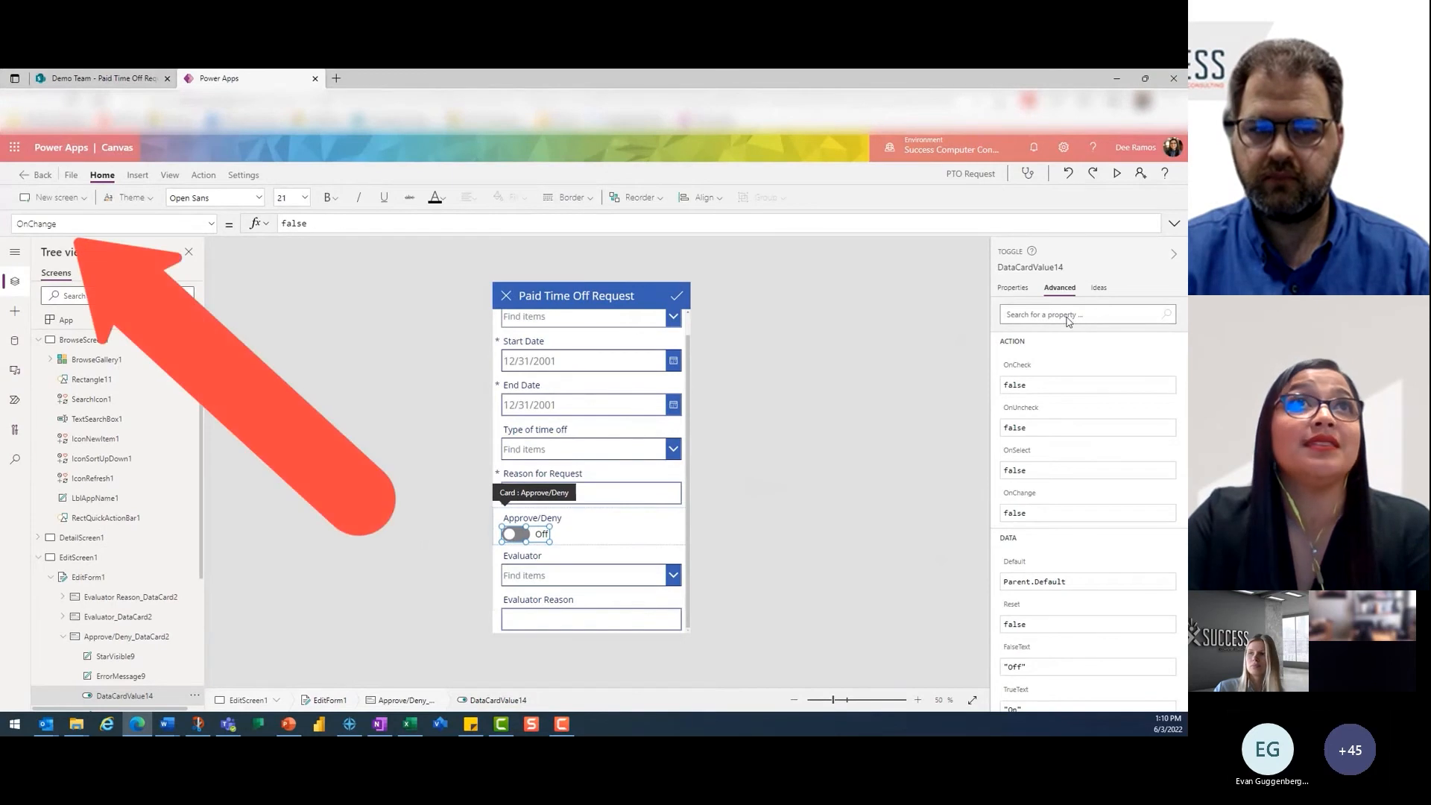
pyautogui.click(176, 227)
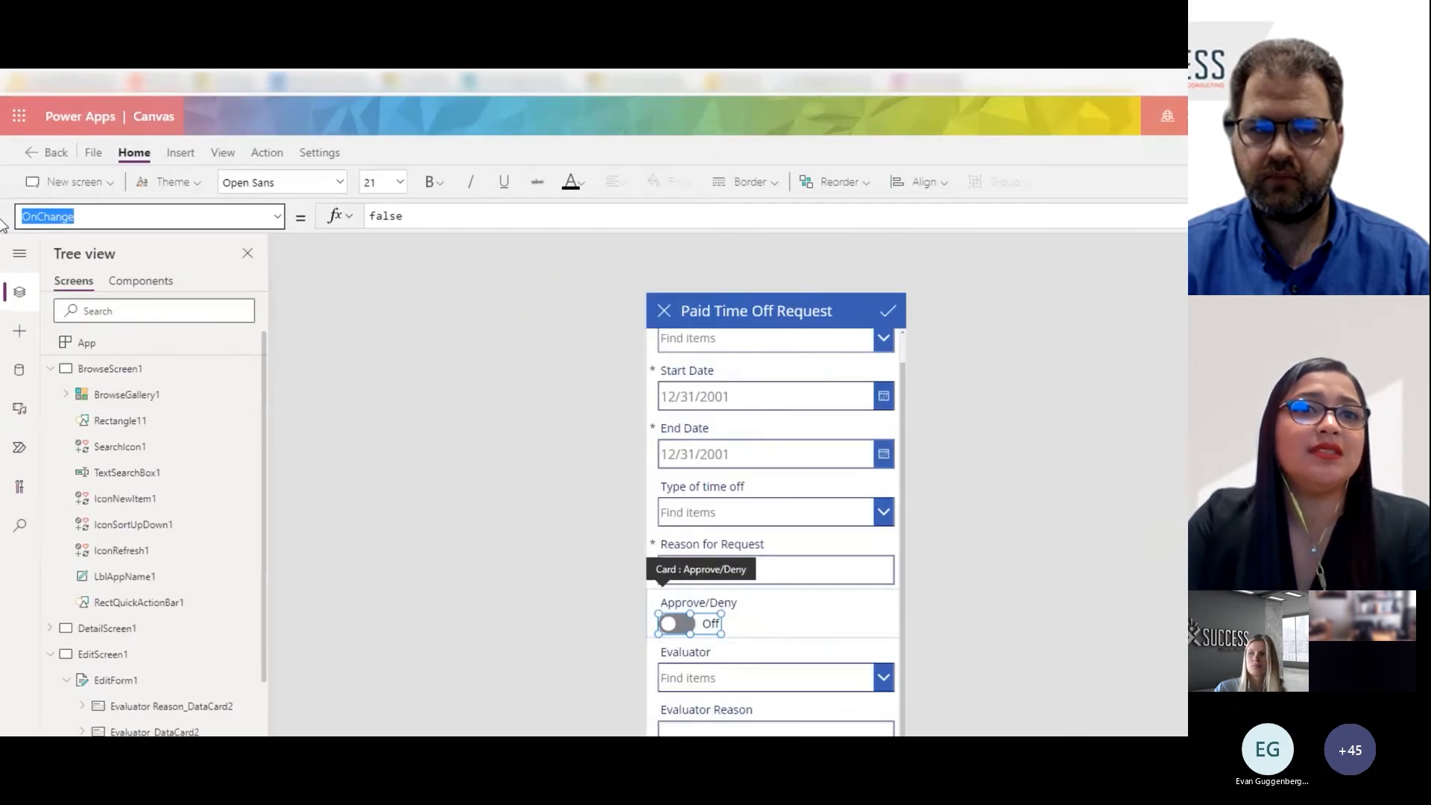
pyautogui.write('DisplayMode')
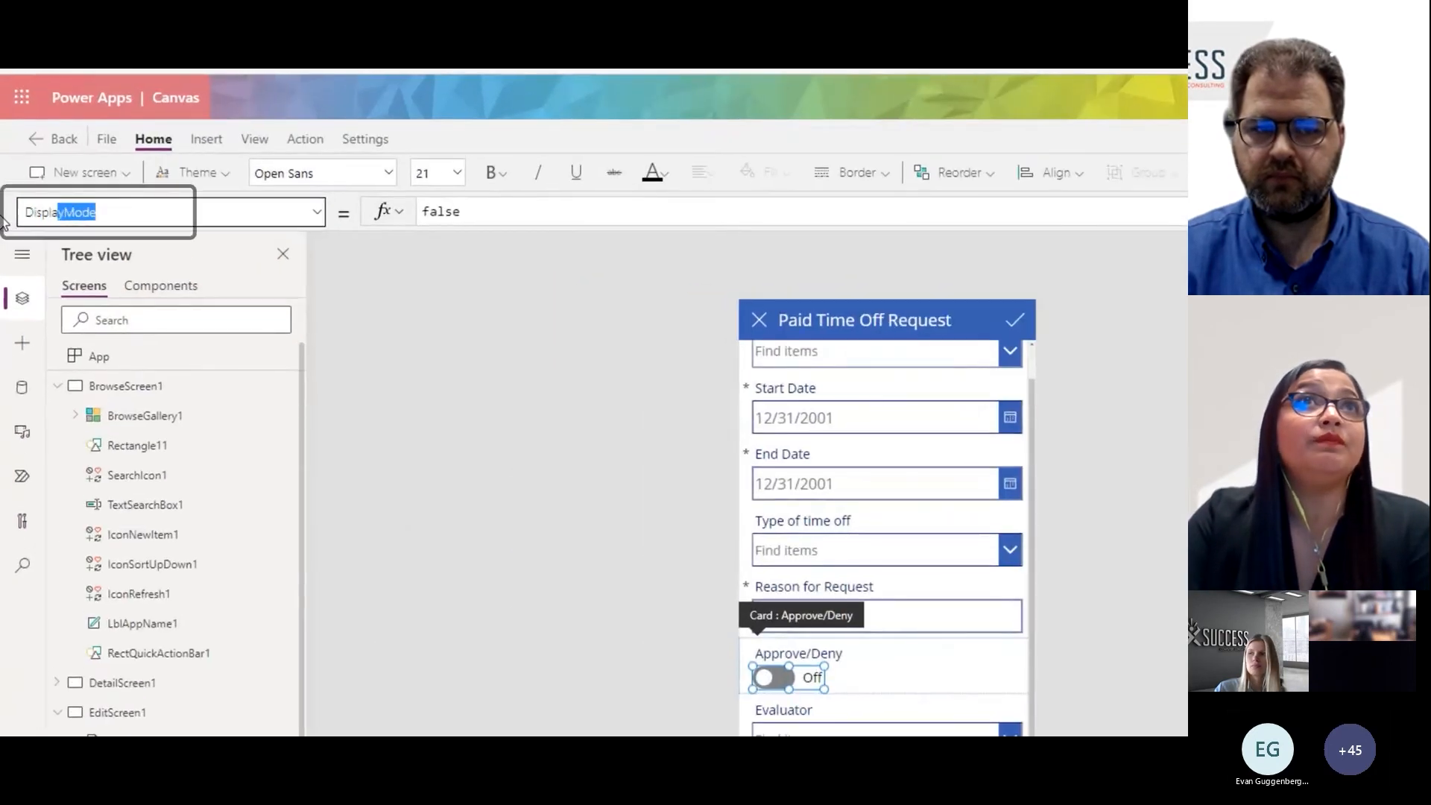
pyautogui.press('Tab')
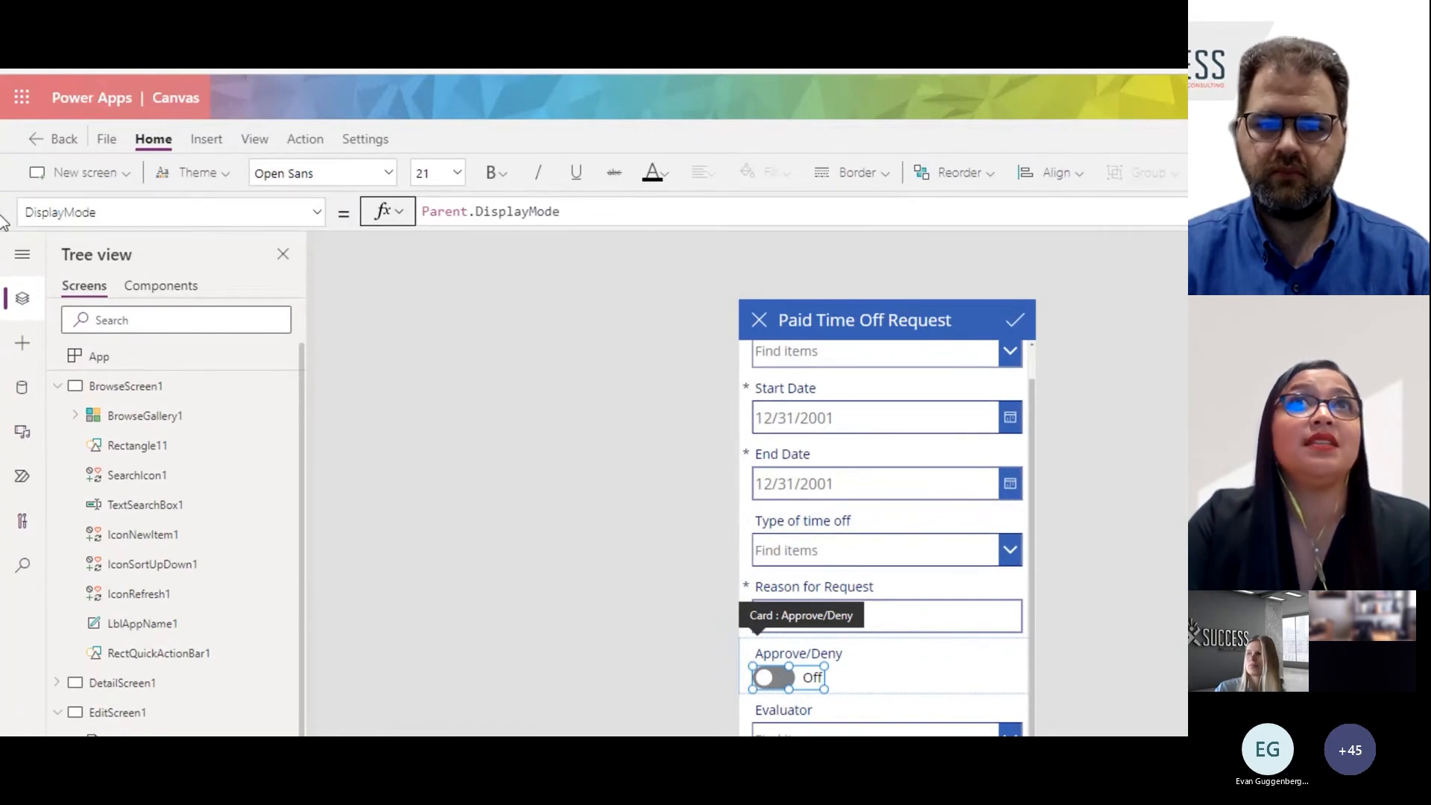
pyautogui.moveTo(568, 213); pyautogui.dragTo(345, 223)
pyautogui.write('Disabled')
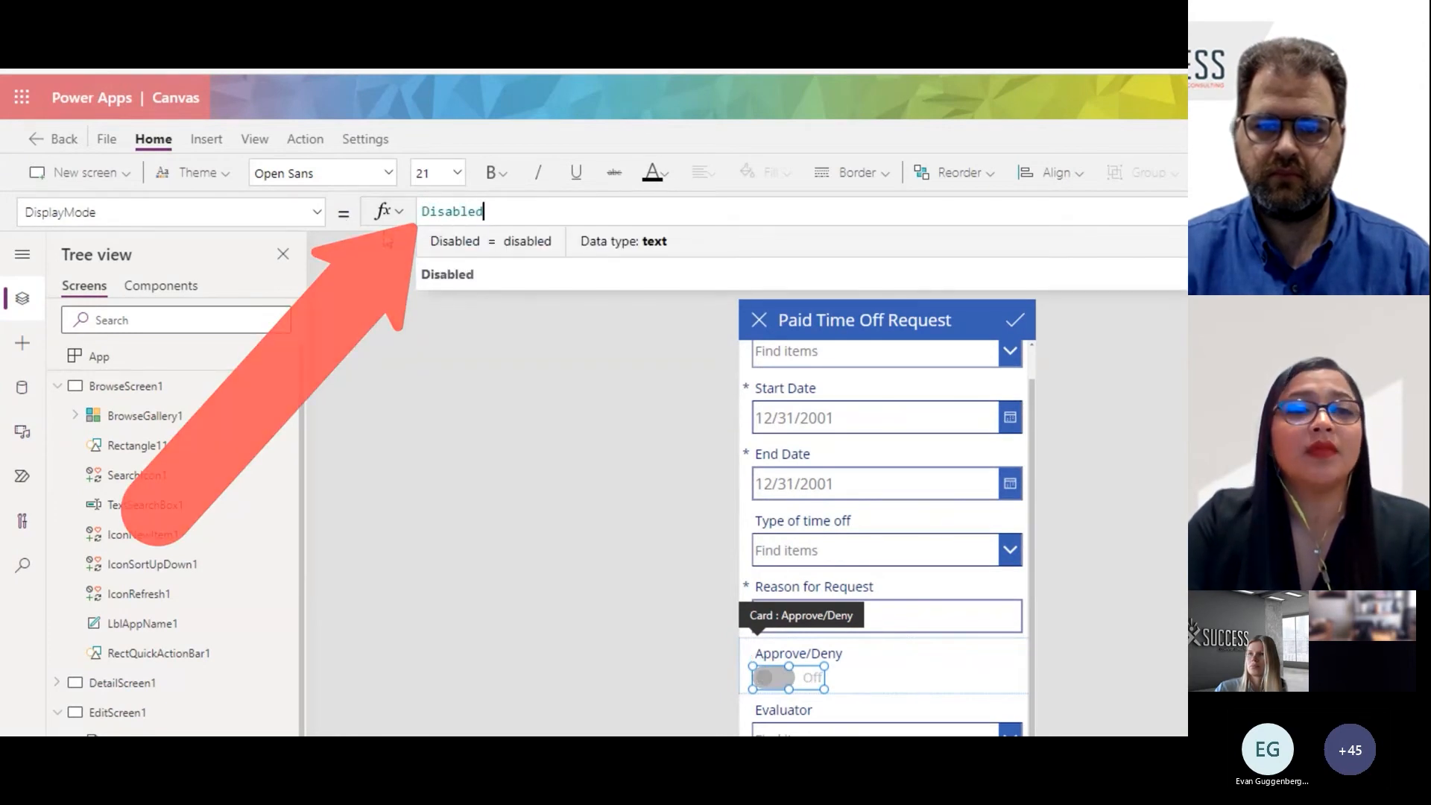
pyautogui.click(498, 276)
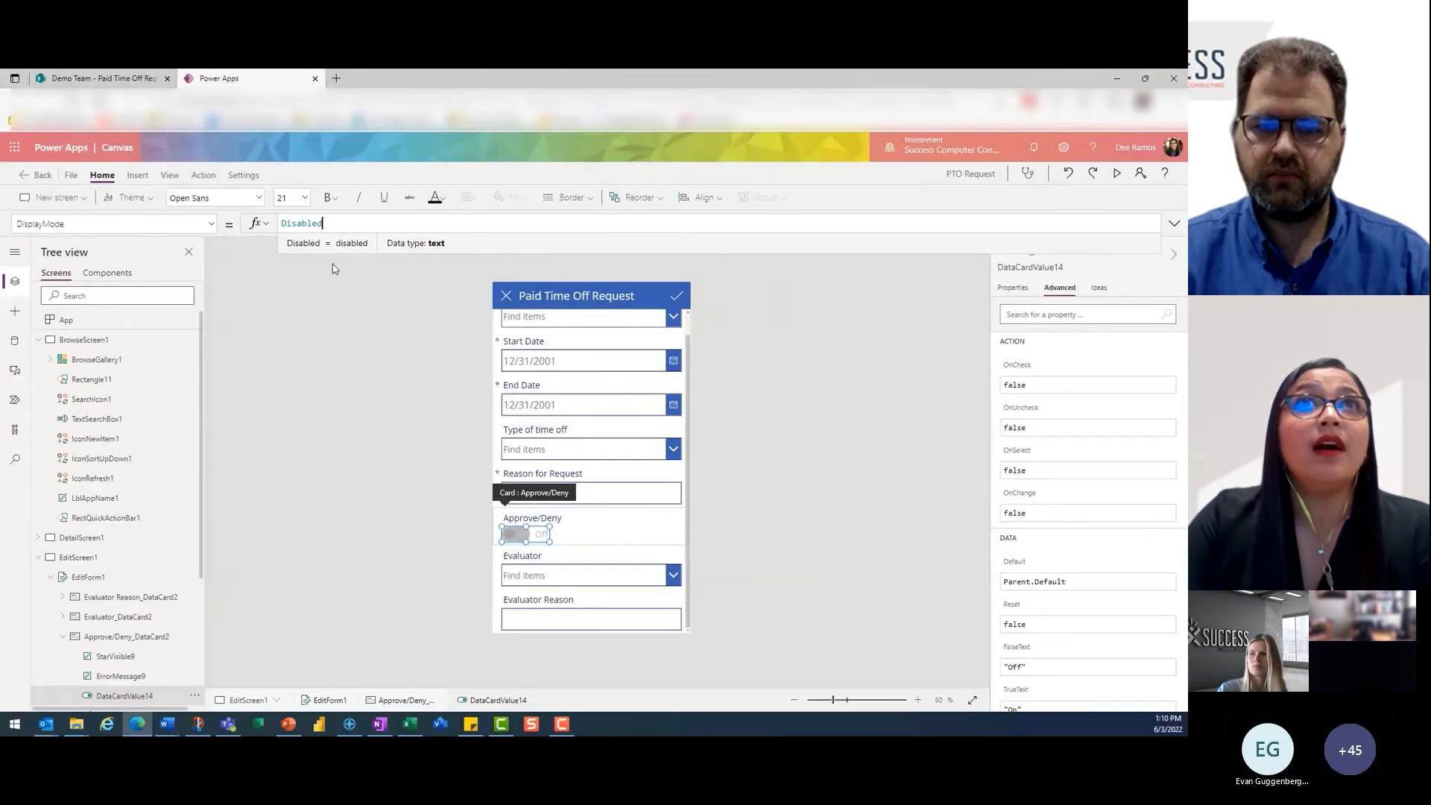
pyautogui.click(365, 307)
# - Unlock the Evaluator combo box's card and set the combo box's DisplayMode property to Disabled
pyautogui.click(583, 581)
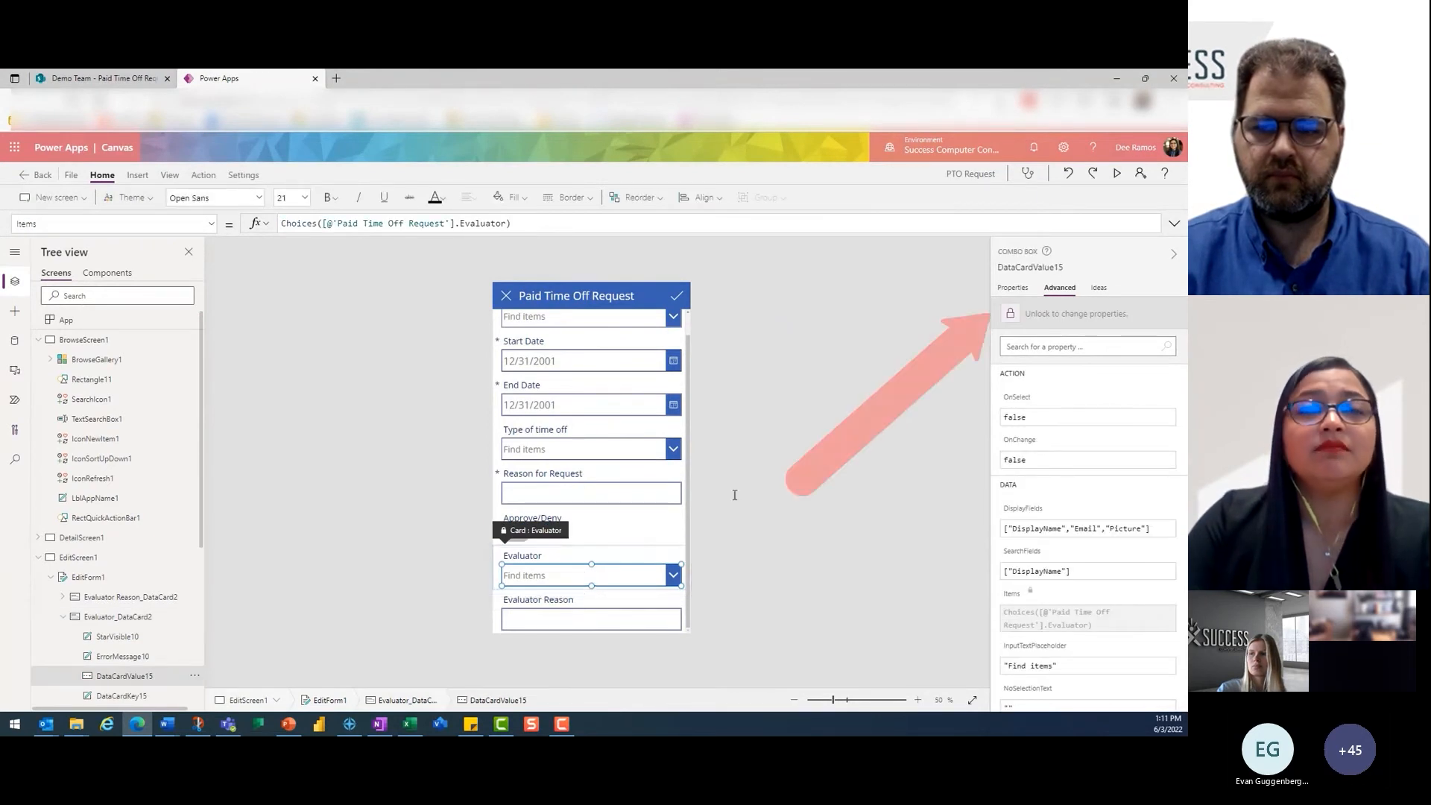
pyautogui.click(1052, 318)
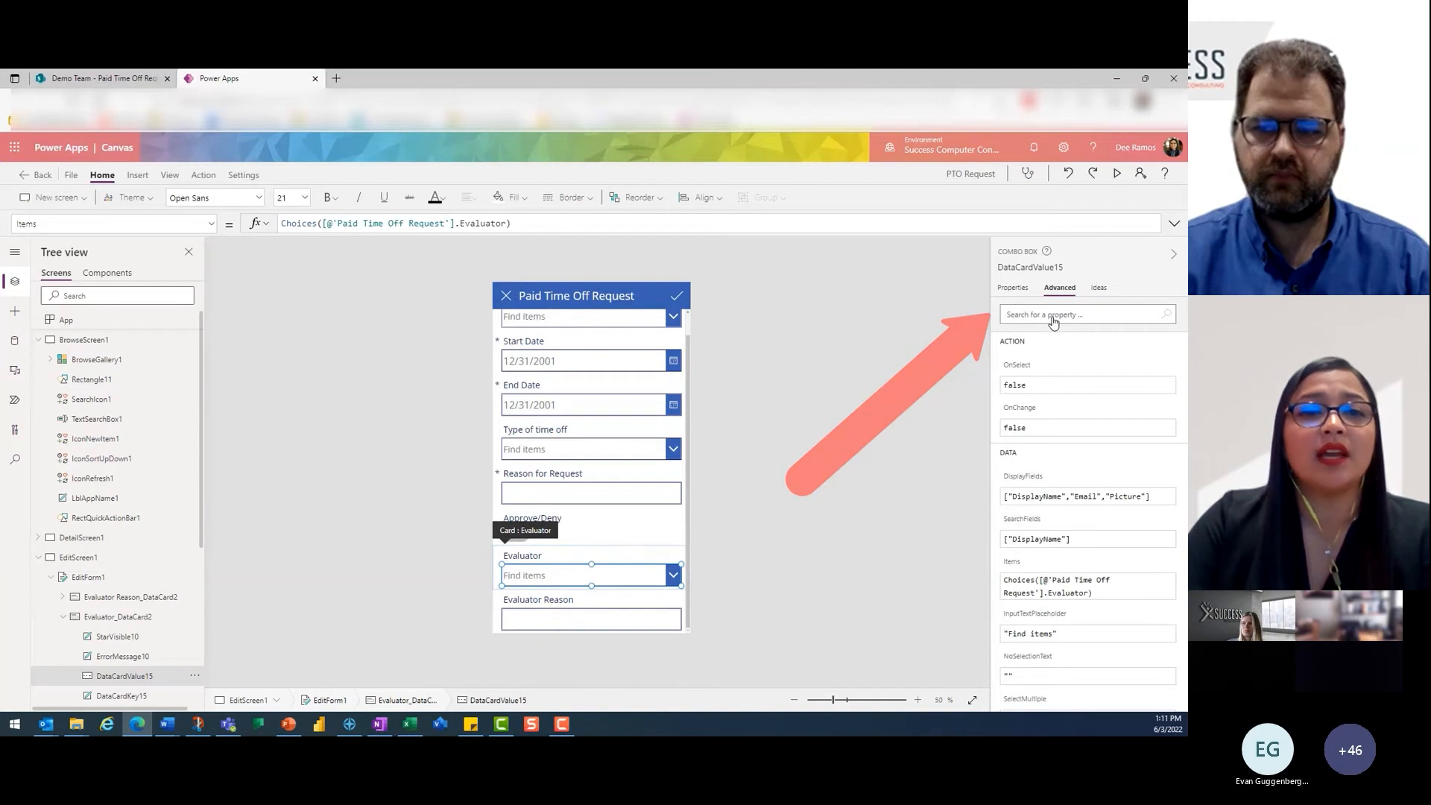
pyautogui.click(132, 222)
pyautogui.moveTo(131, 222); pyautogui.dragTo(3, 213)
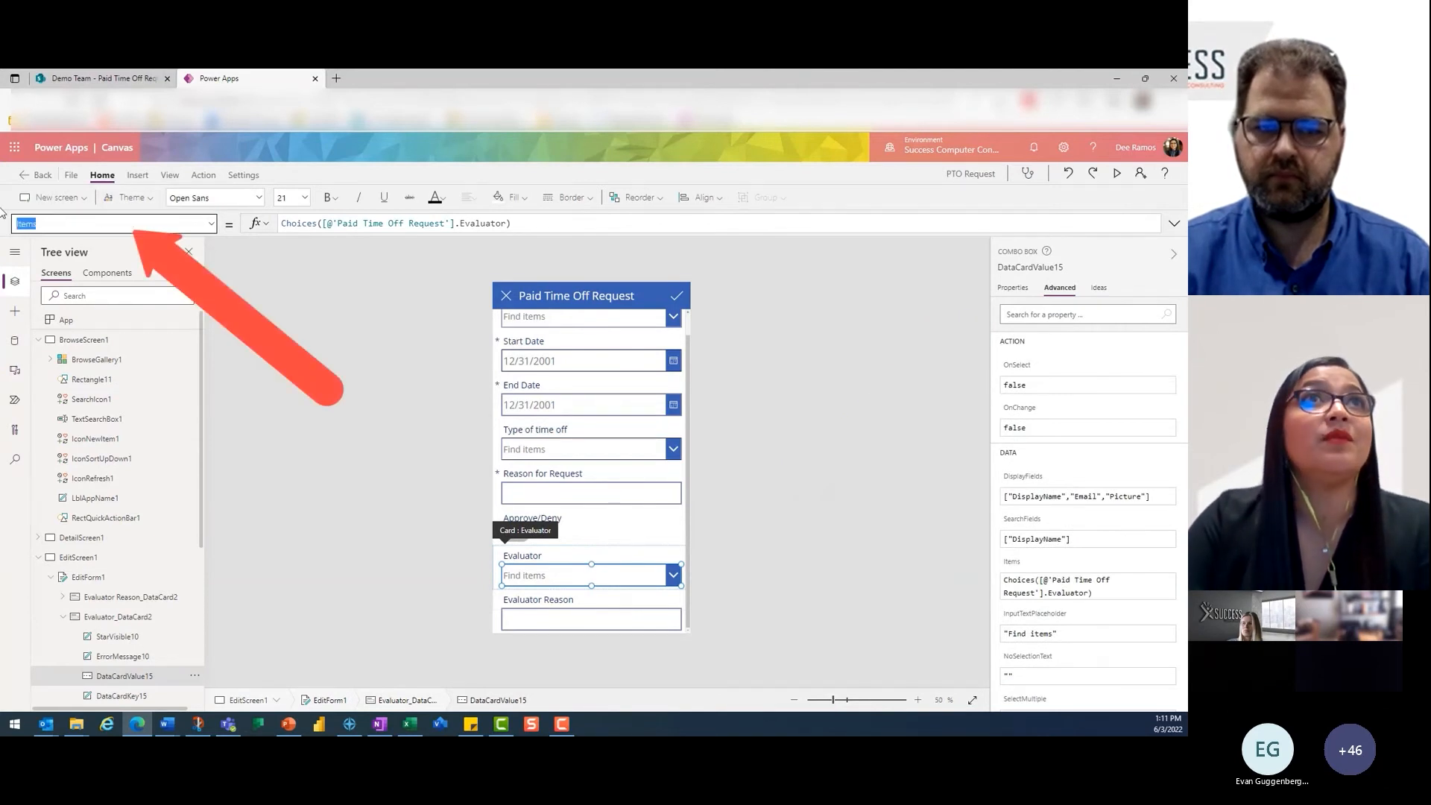
pyautogui.write('D')
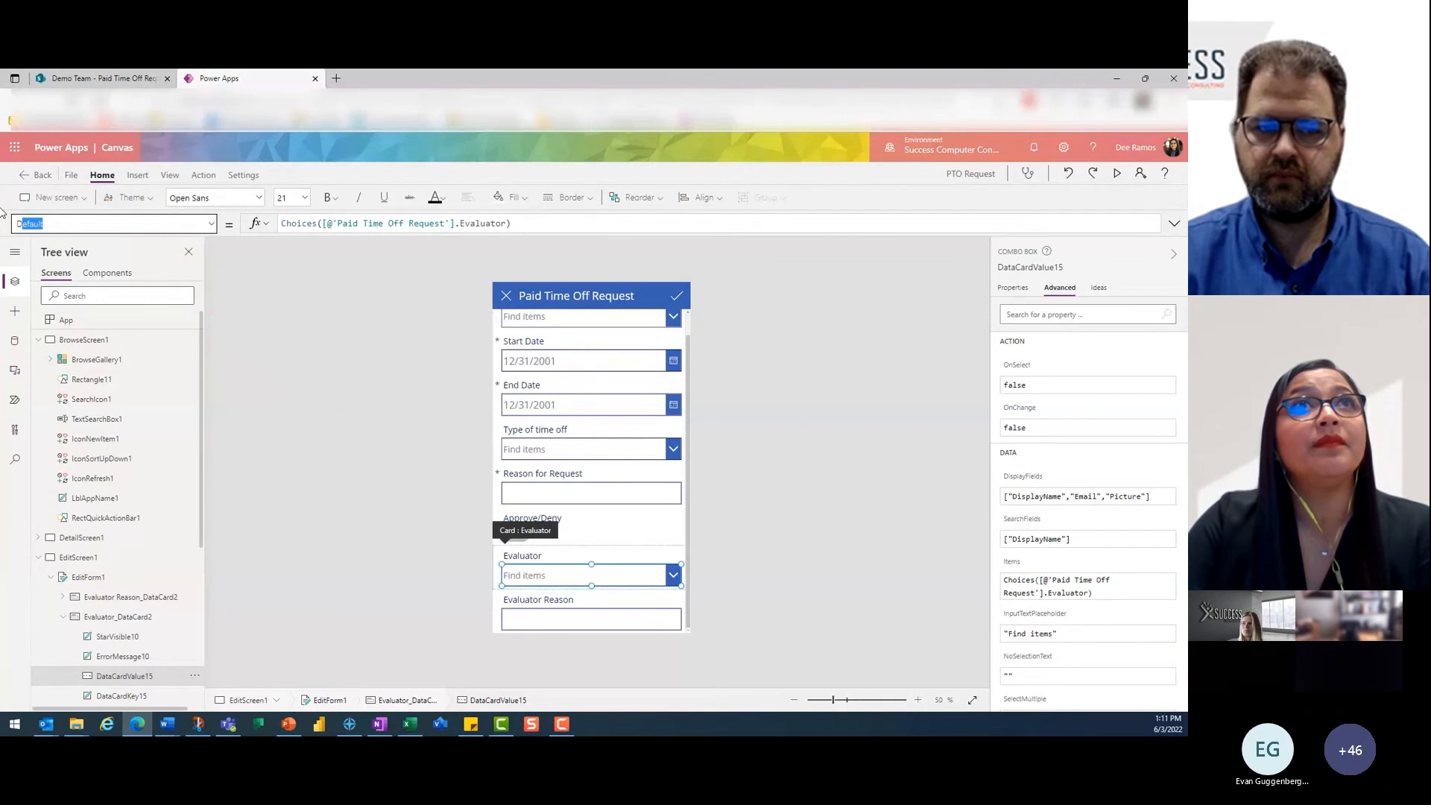
pyautogui.write('isplayMo')
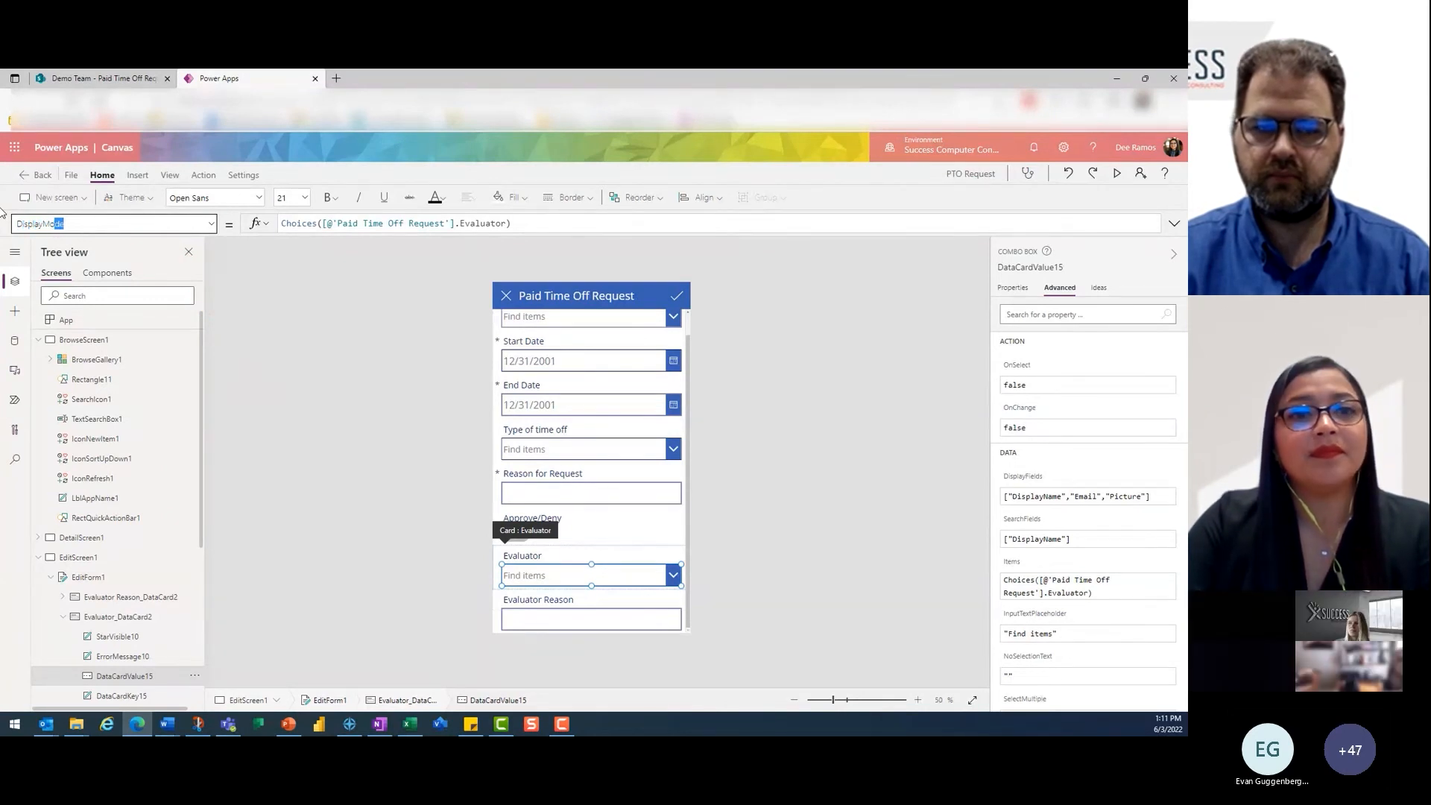
pyautogui.press('Return')
pyautogui.moveTo(415, 225); pyautogui.dragTo(280, 224)
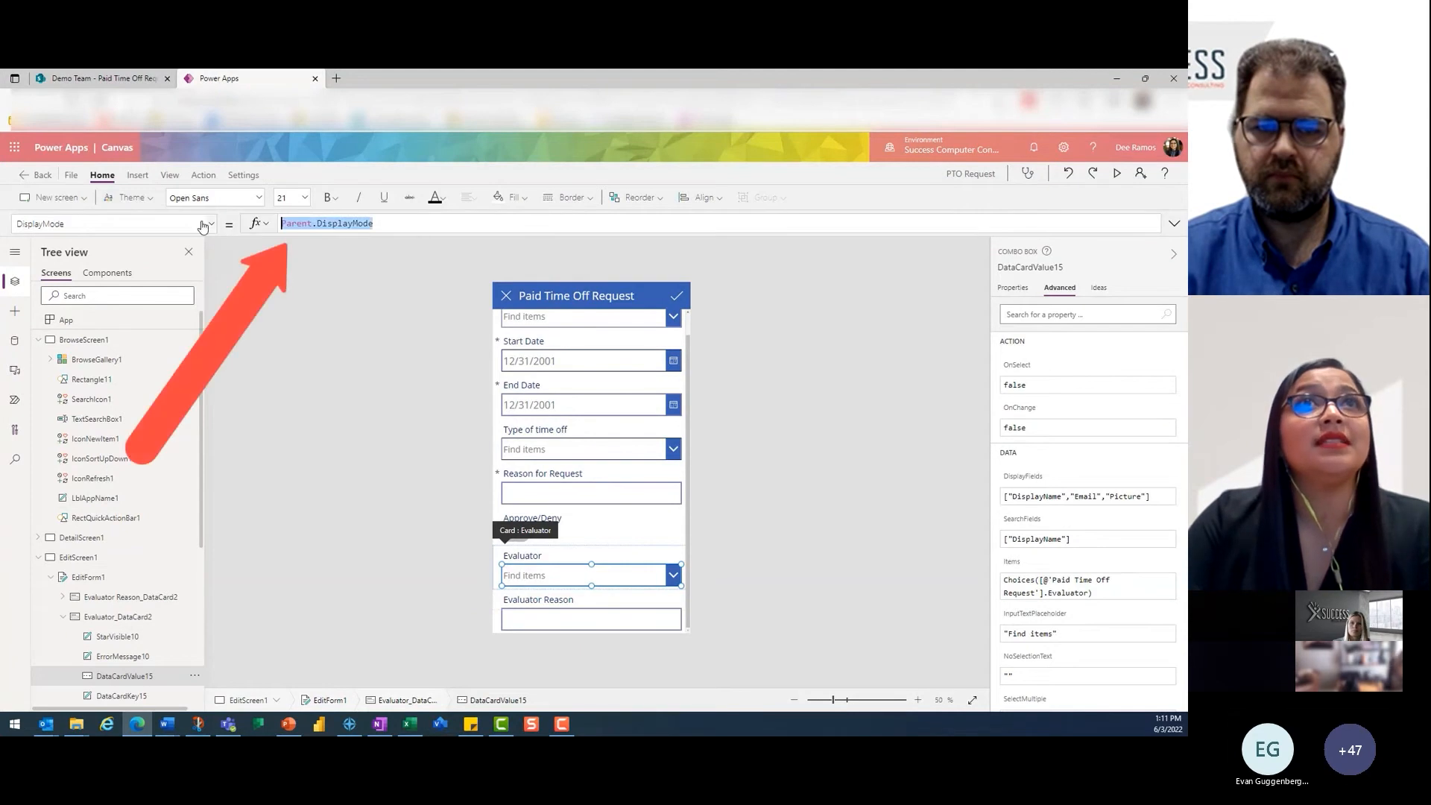
pyautogui.write('Disabled')
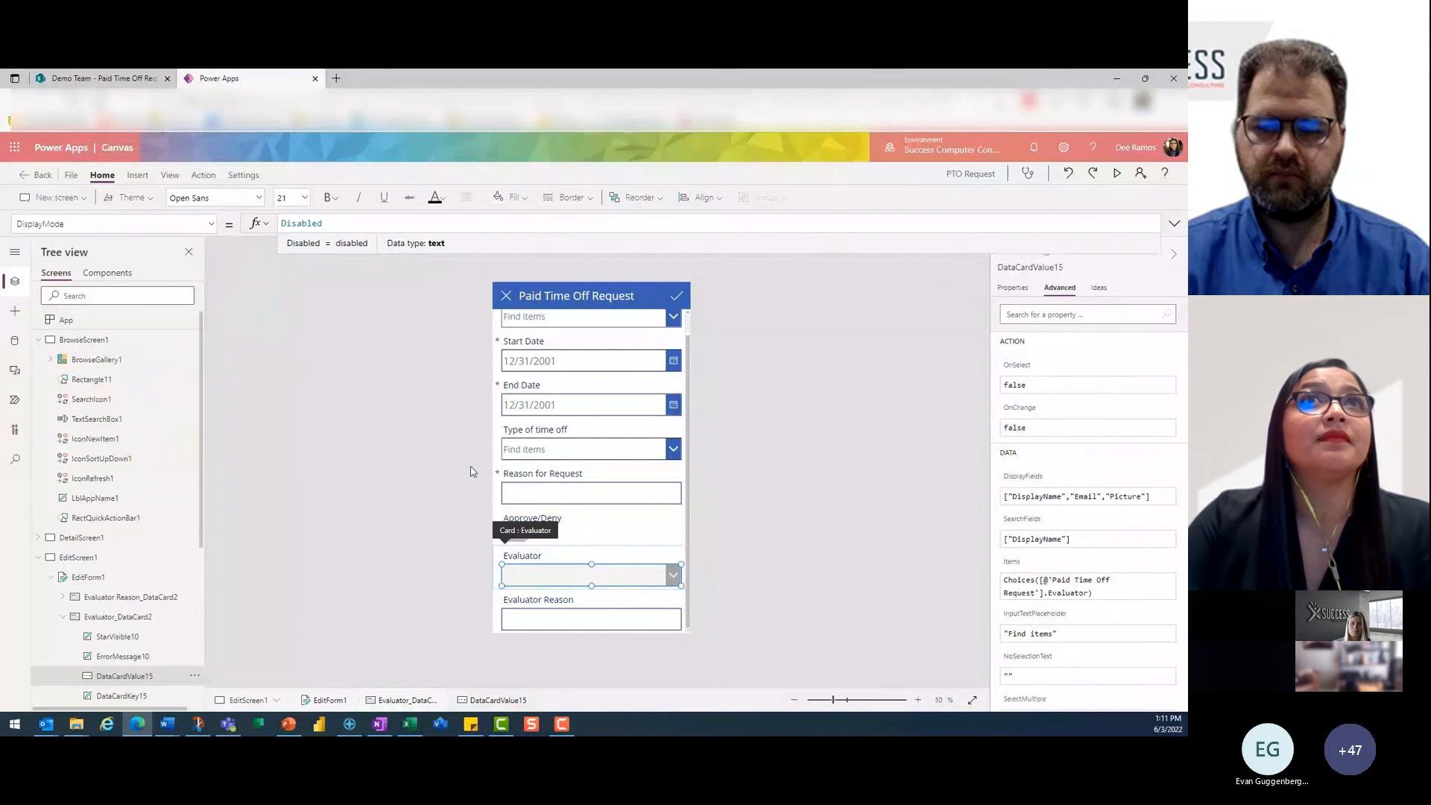
# - Unlock the Evaluator Reason text input's card and set the input's DisplayMode property to Disabled
pyautogui.click(558, 620)
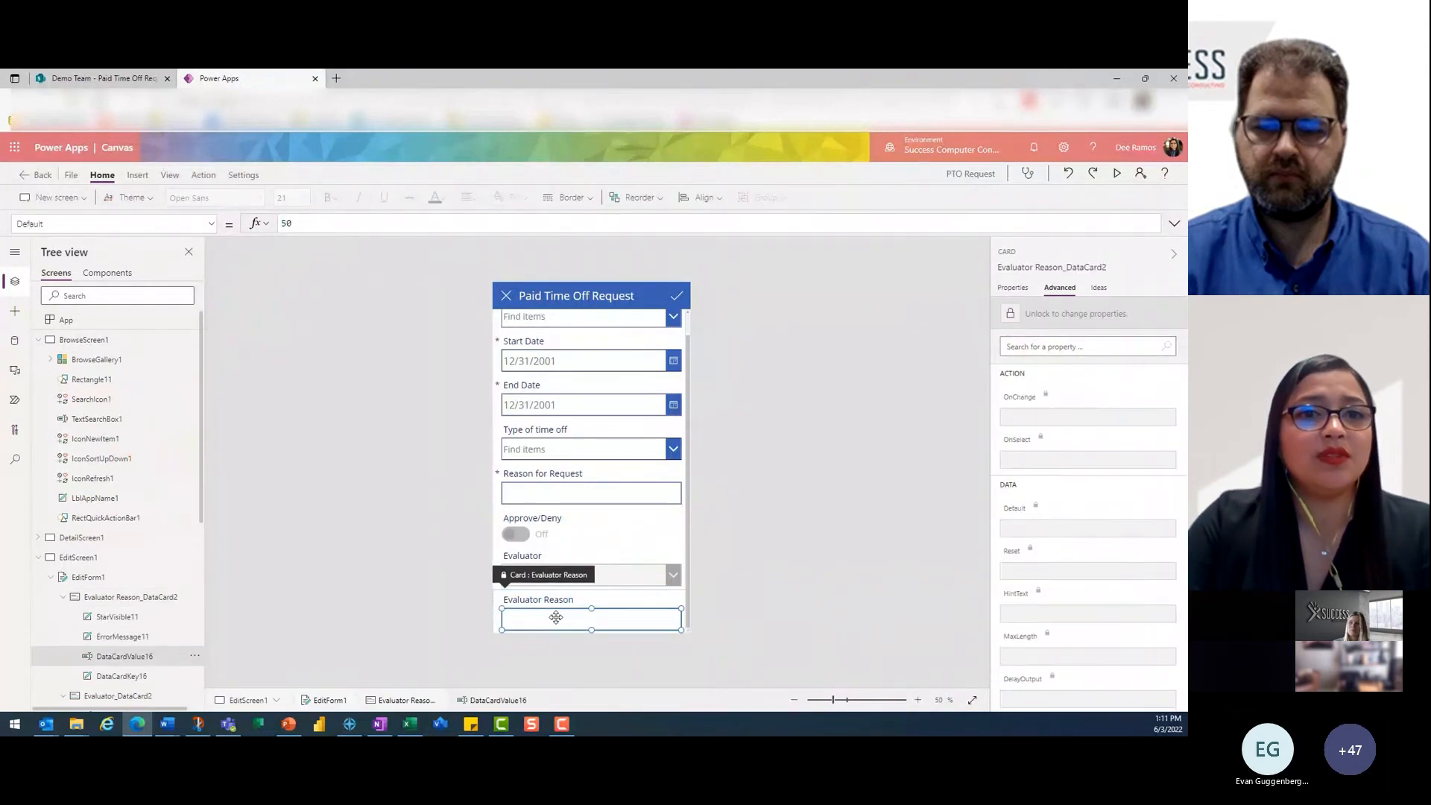
pyautogui.click(555, 618)
pyautogui.click(1054, 313)
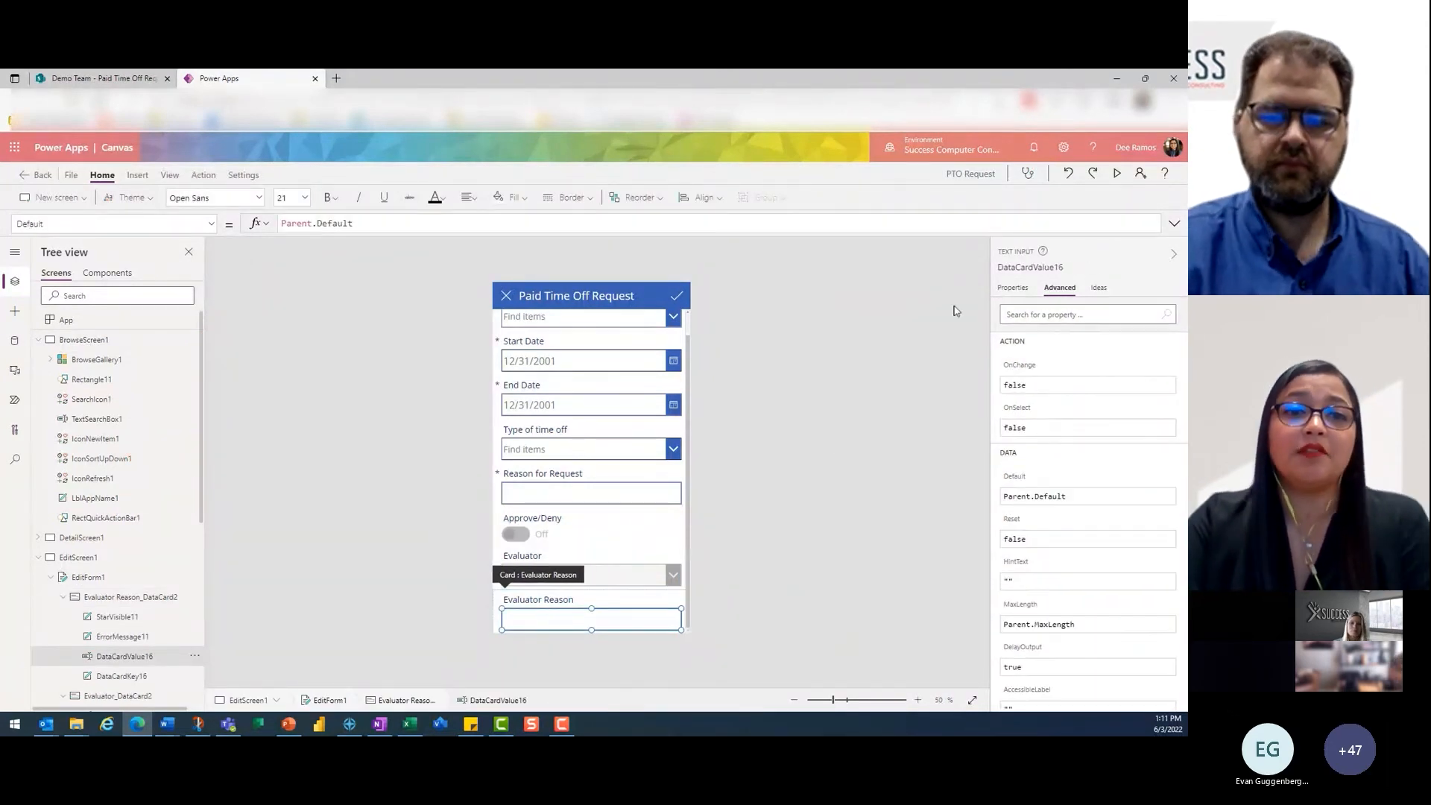
pyautogui.moveTo(195, 223); pyautogui.dragTo(2, 222)
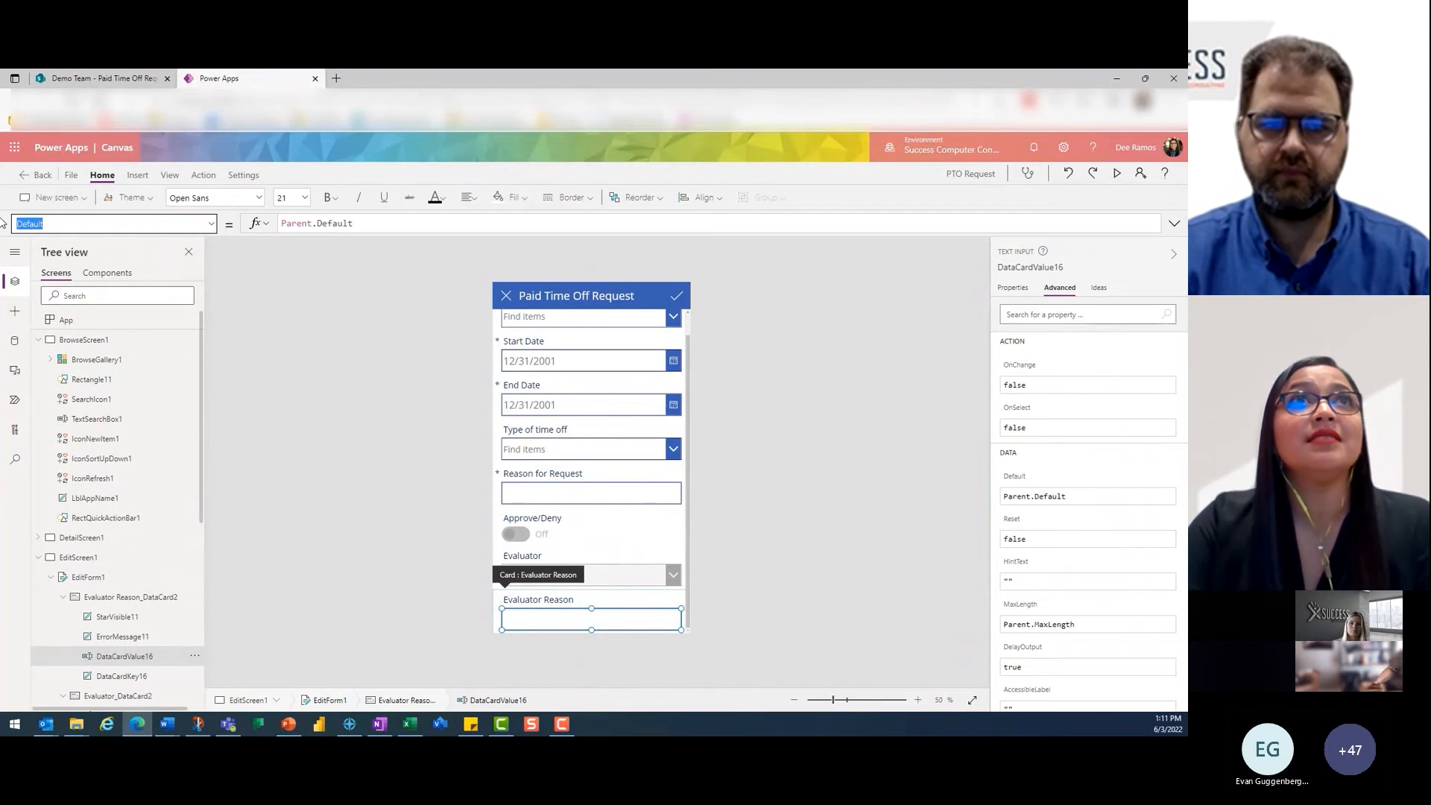
pyautogui.write('DisplayMode')
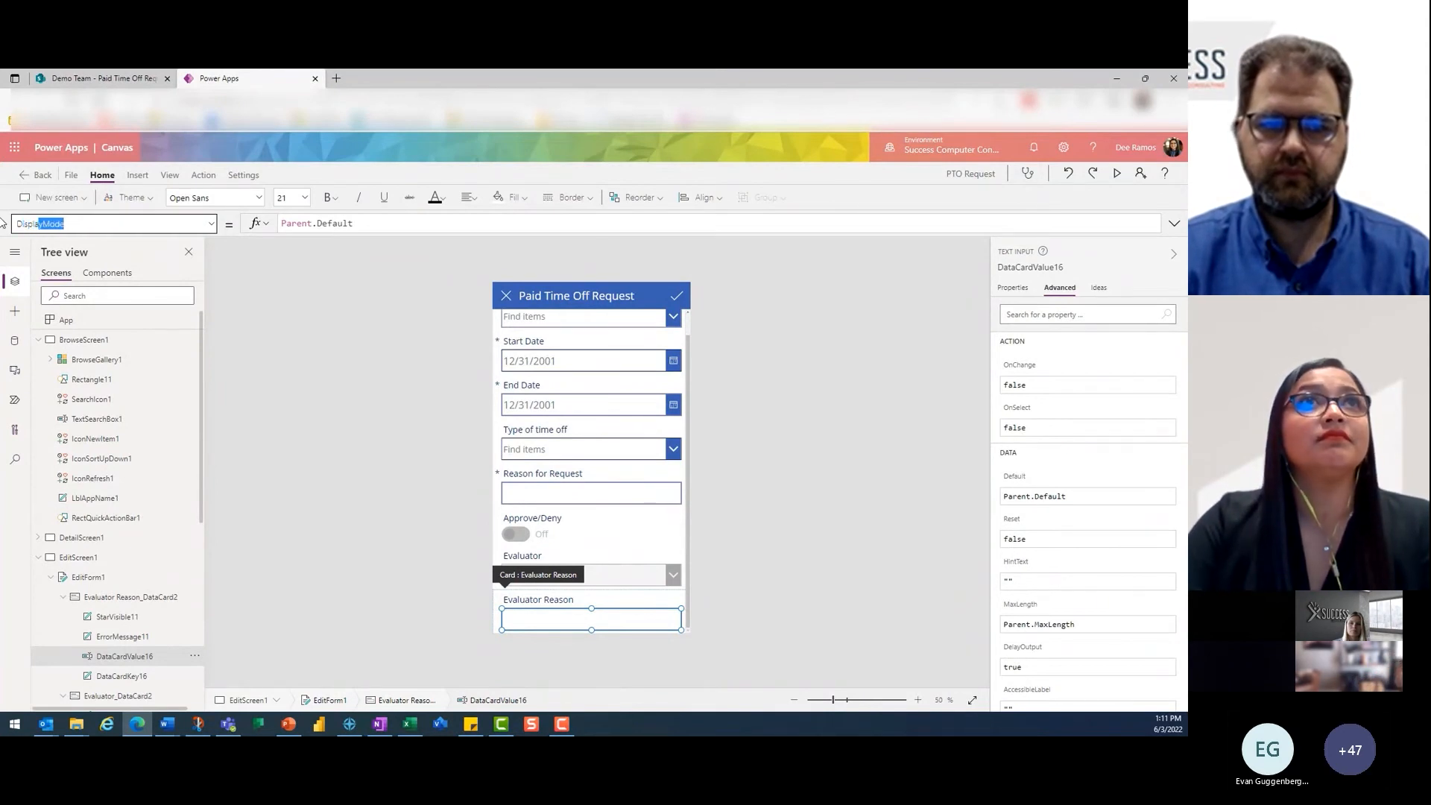
pyautogui.press('Return')
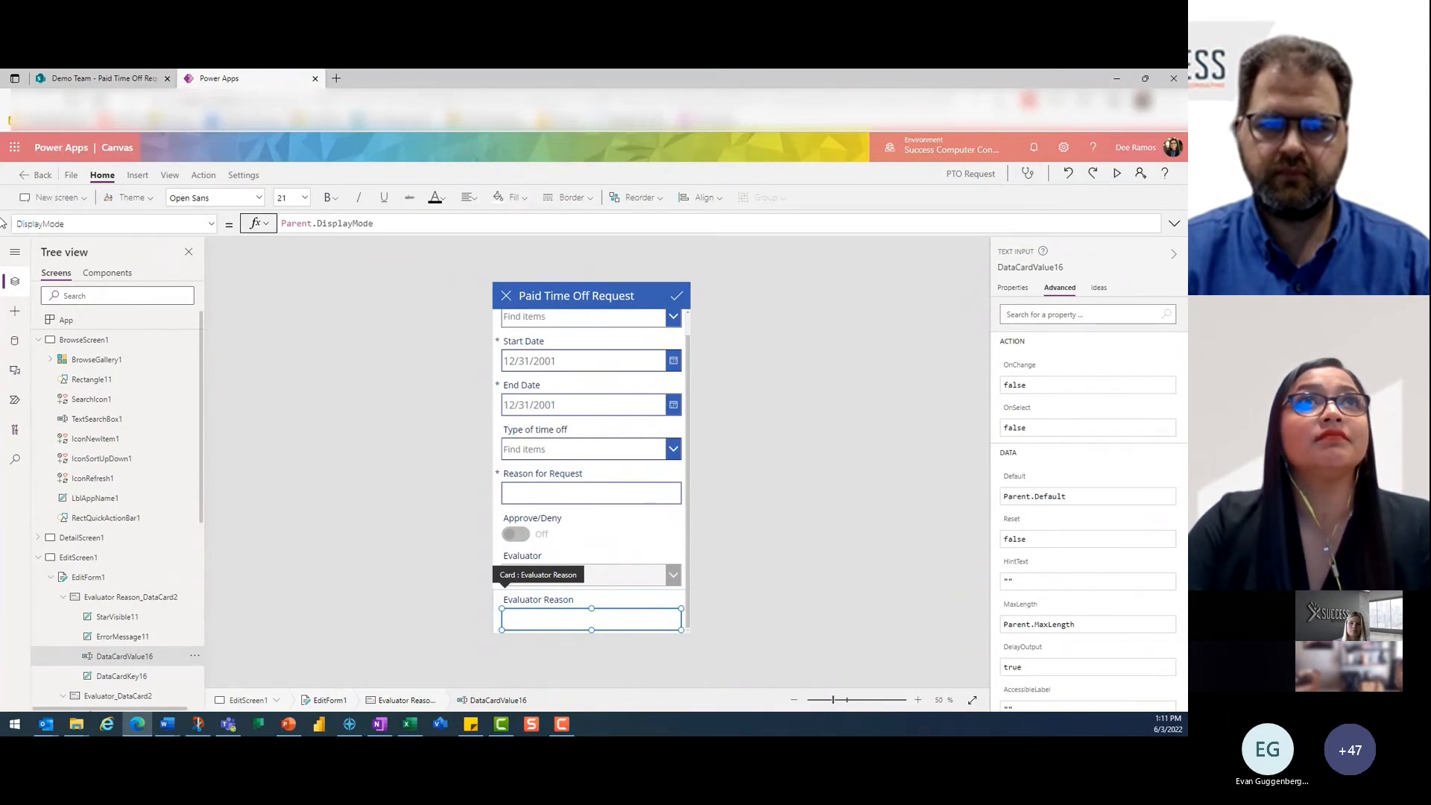
pyautogui.moveTo(376, 223); pyautogui.dragTo(213, 225)
pyautogui.write('De')
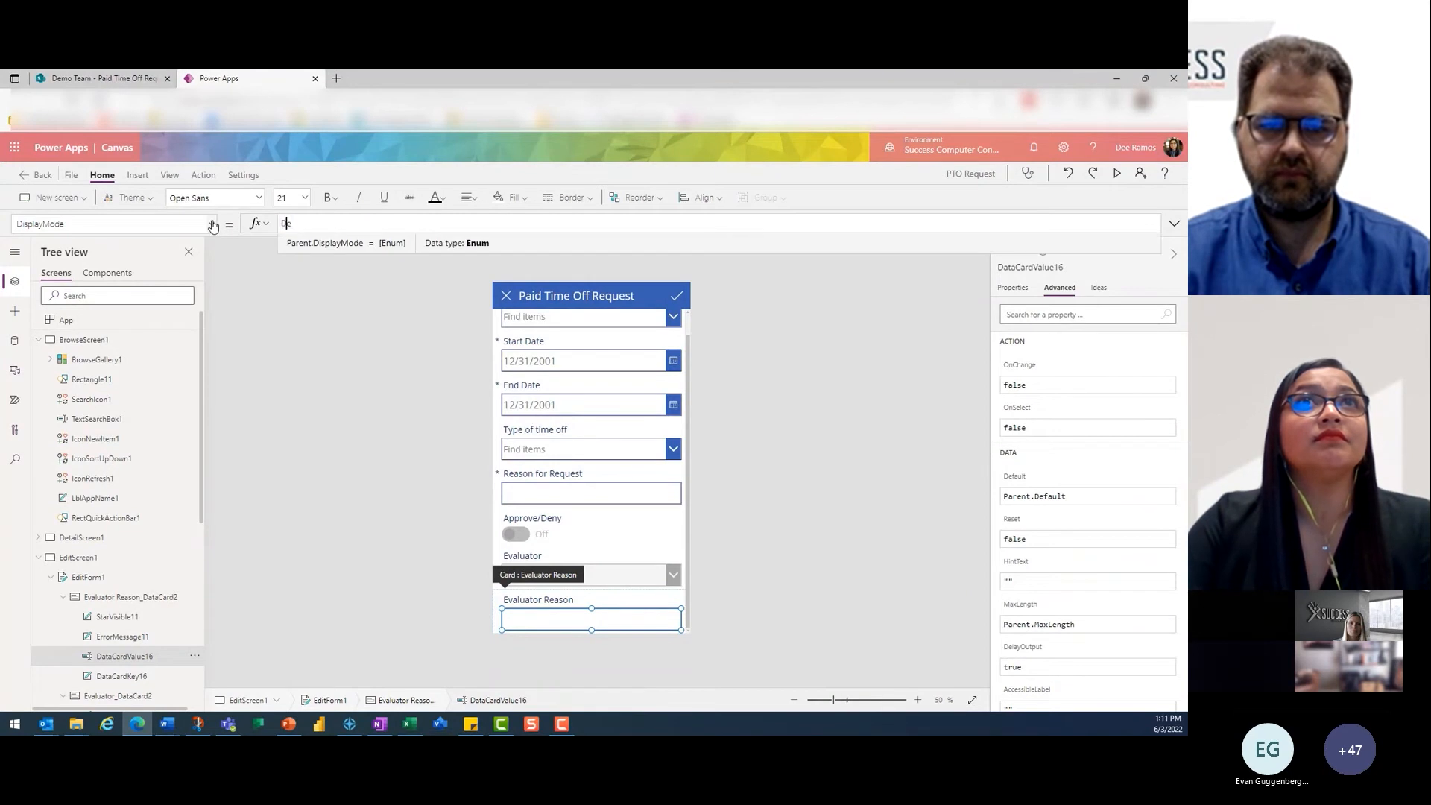
pyautogui.write('a')
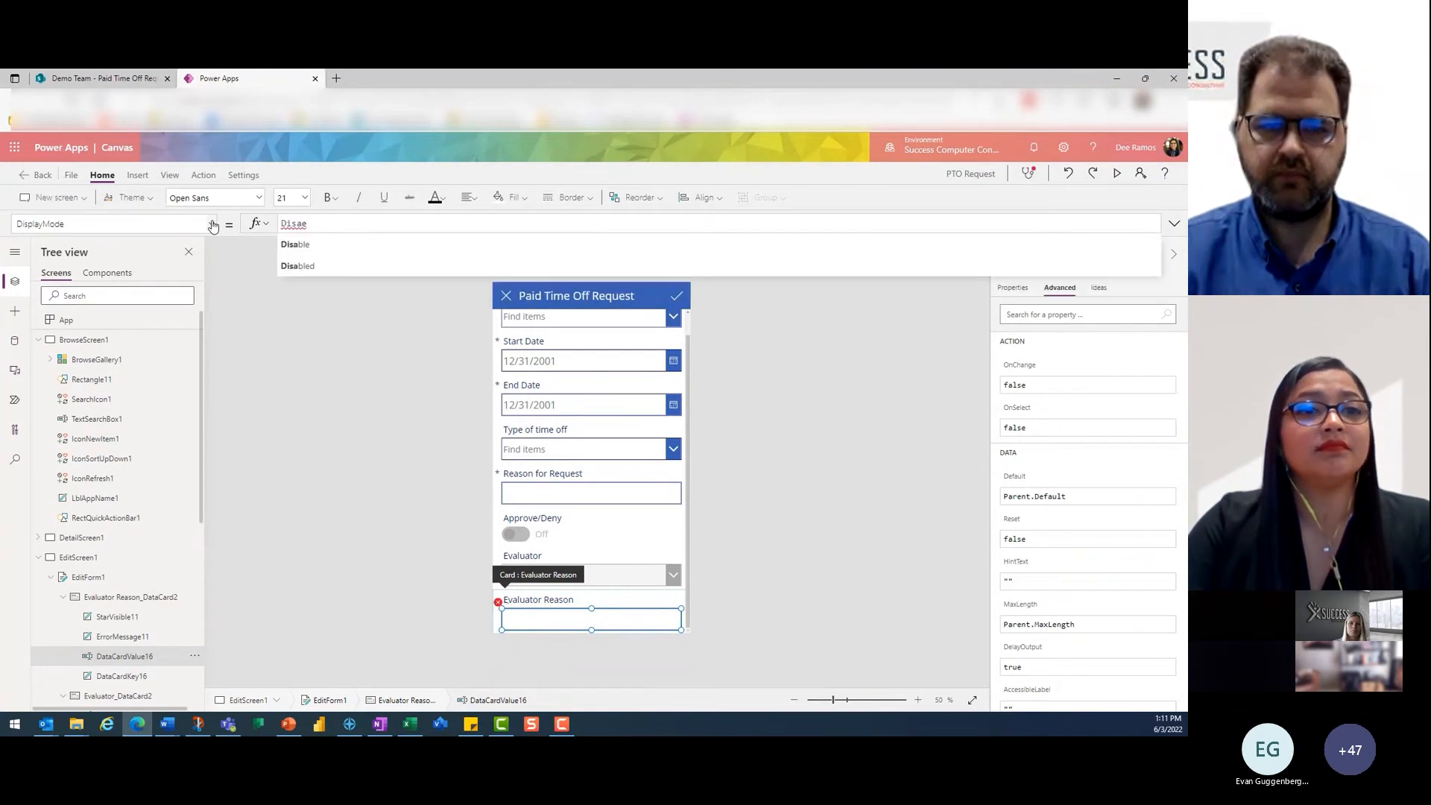
pyautogui.click(315, 263)
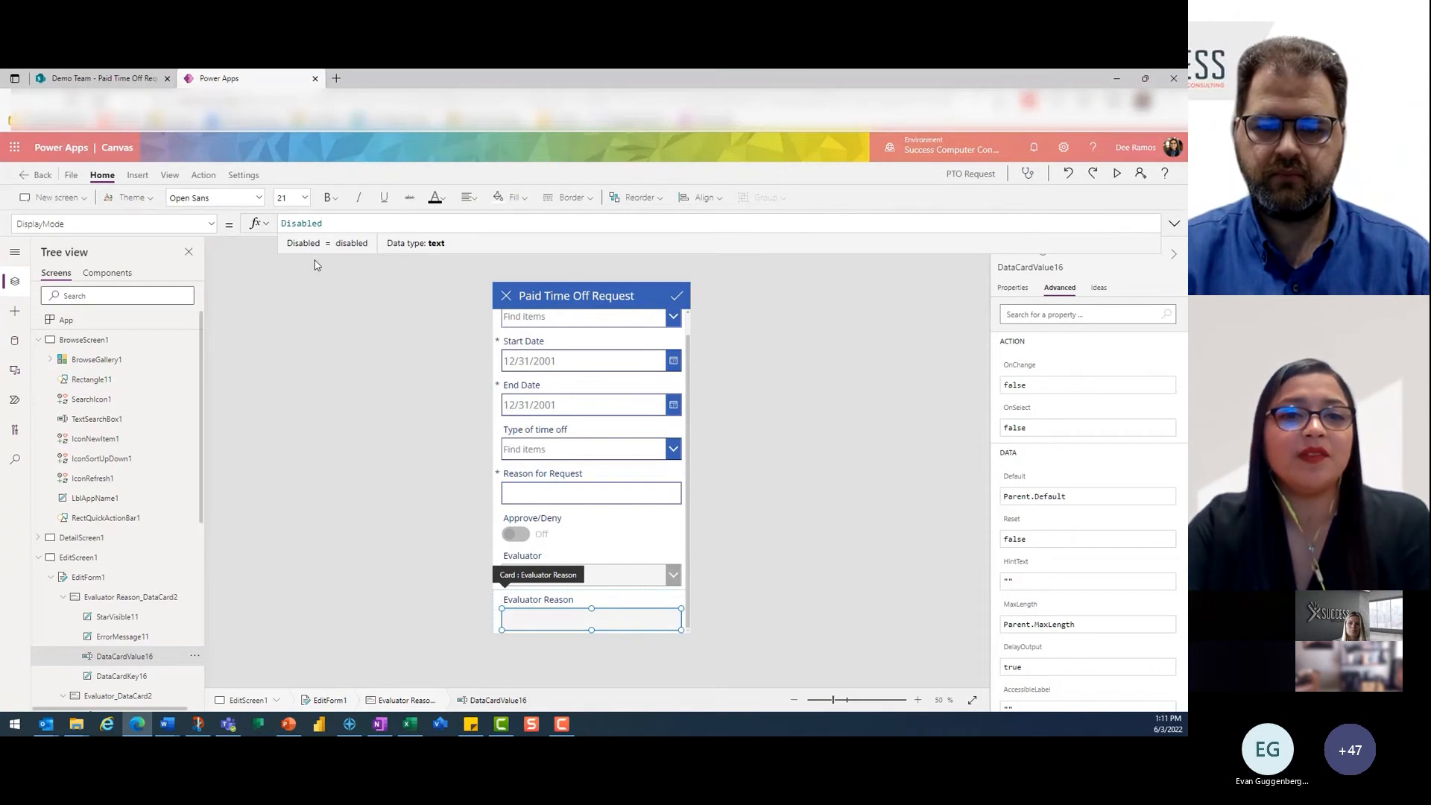
# - Start a new request from BrowseScreen1 and preview the app with the request form open
pyautogui.click(95, 340)
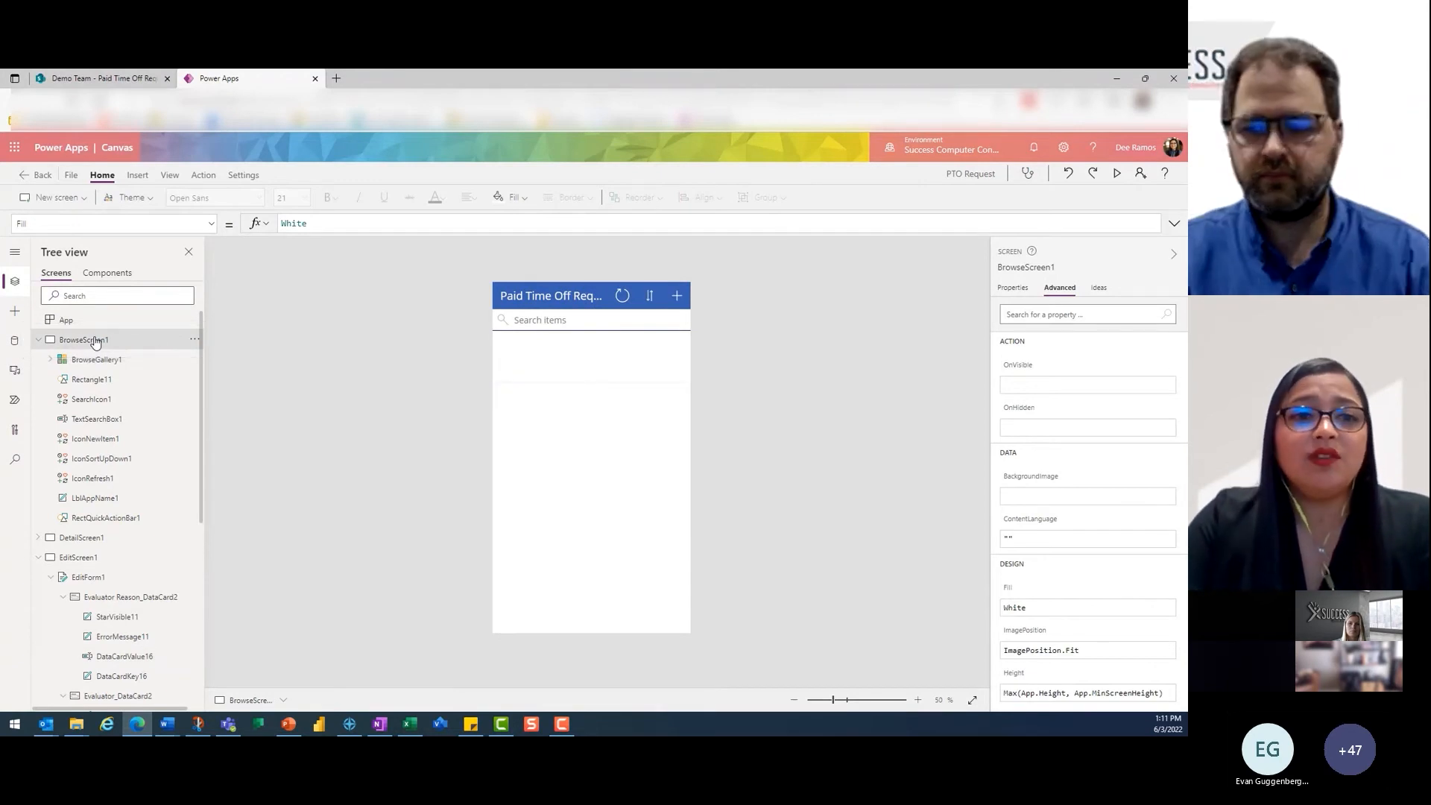
pyautogui.keyDown('alt'); pyautogui.click(676, 297); pyautogui.keyUp('alt')
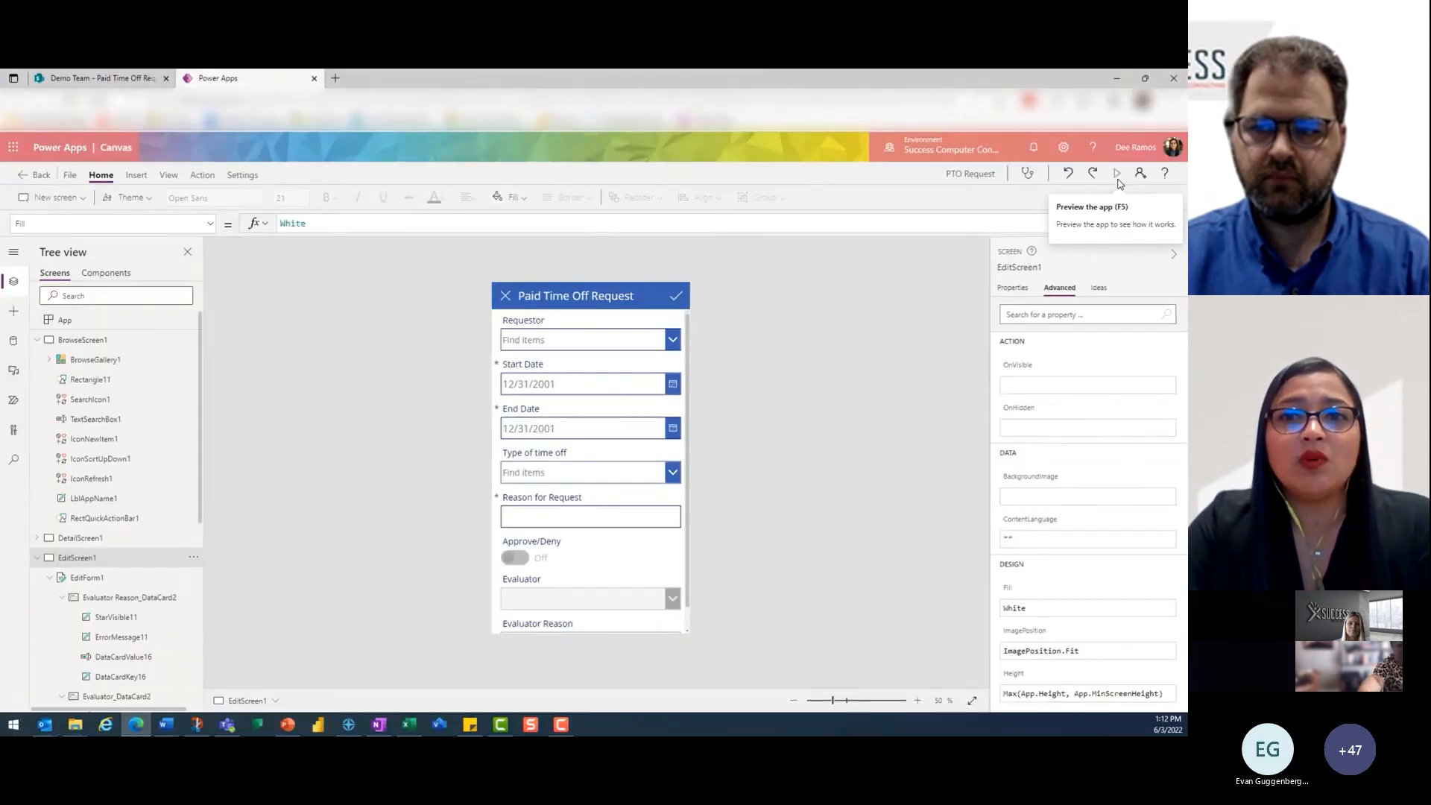
pyautogui.click(1096, 157)
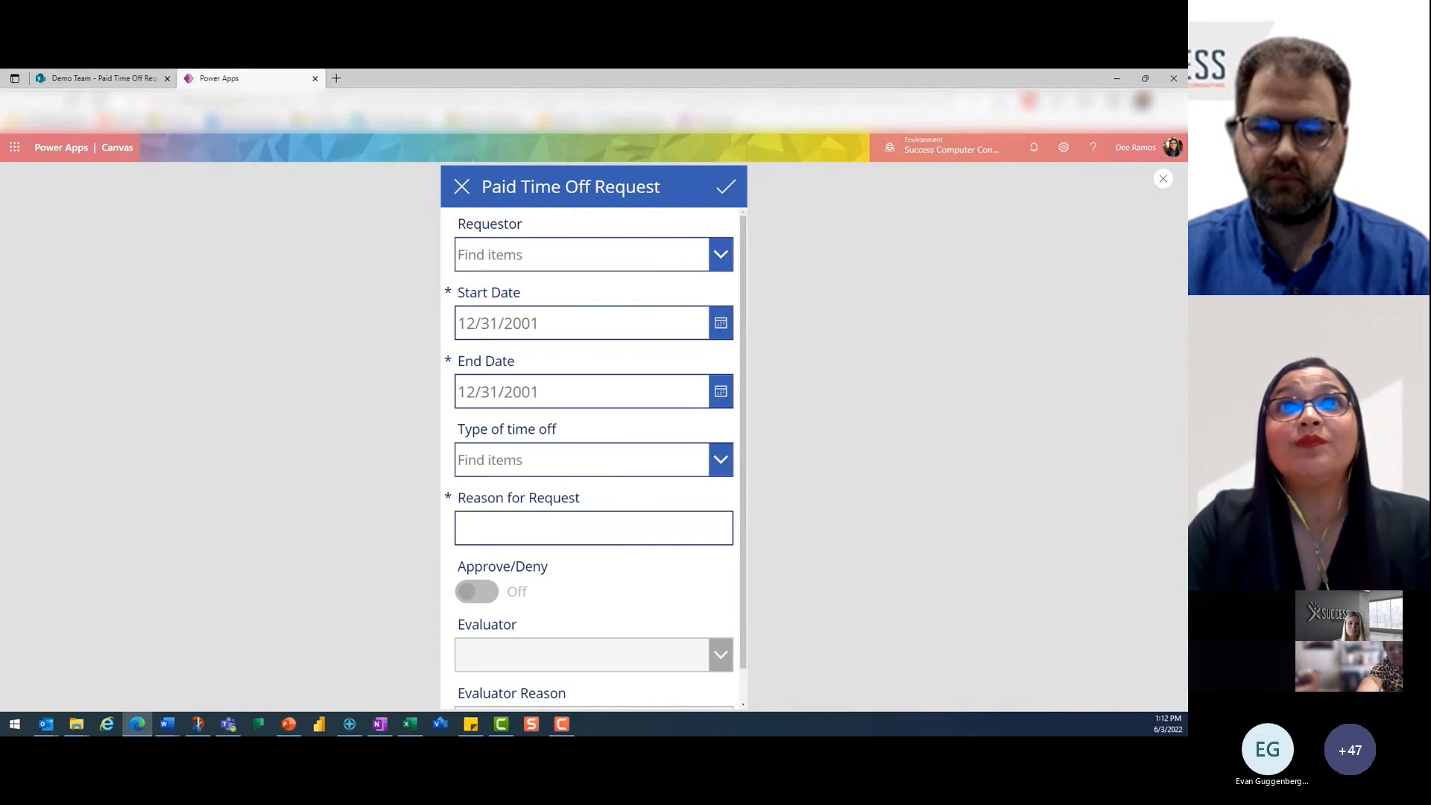
# - Look up the requestor by name and select the matching person as the Requestor
pyautogui.click(581, 254)
pyautogui.write('Dee')
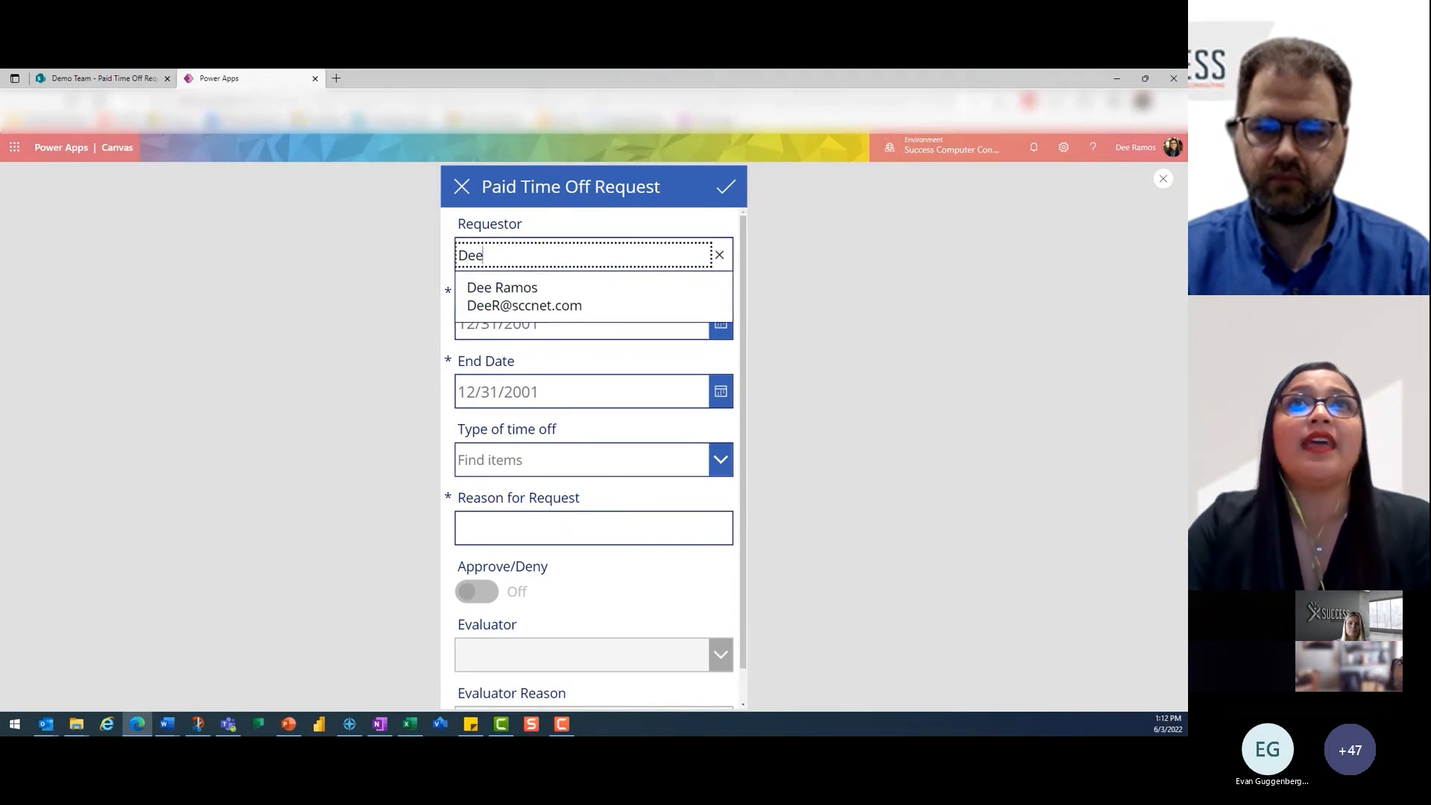
pyautogui.click(554, 289)
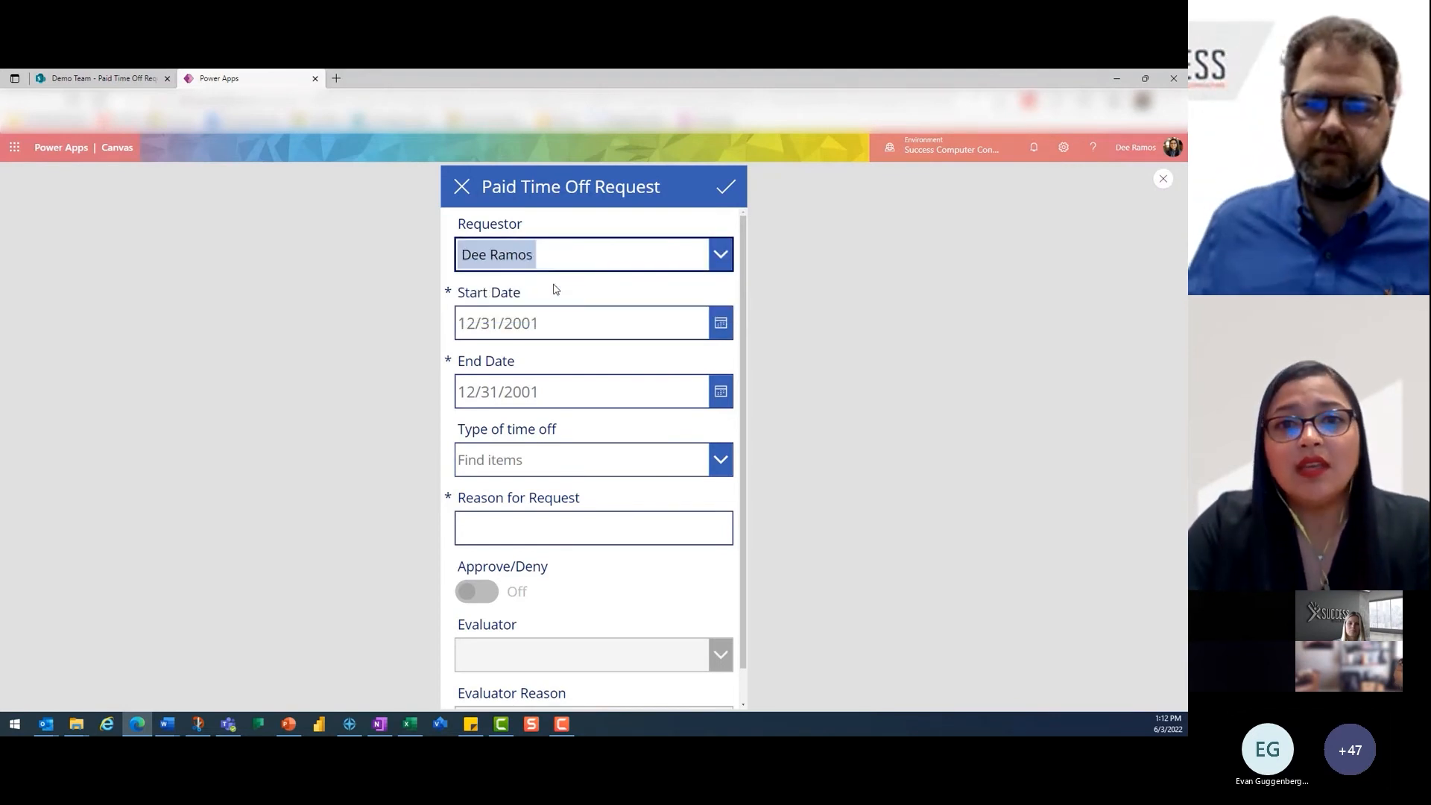
# - Set both the Start Date and the End Date of the request to 6/10/2022
pyautogui.click(719, 323)
pyautogui.click(645, 496)
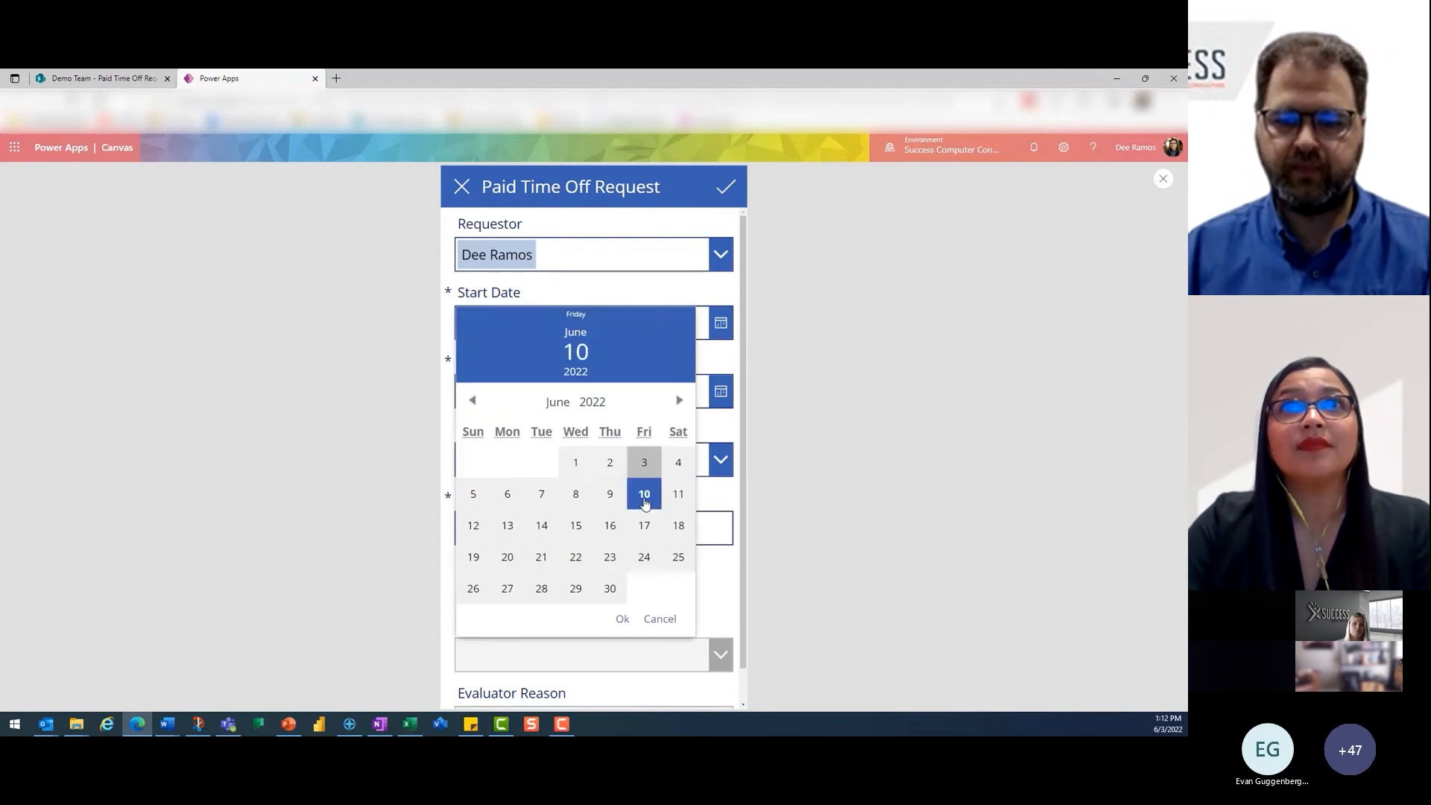
pyautogui.click(622, 619)
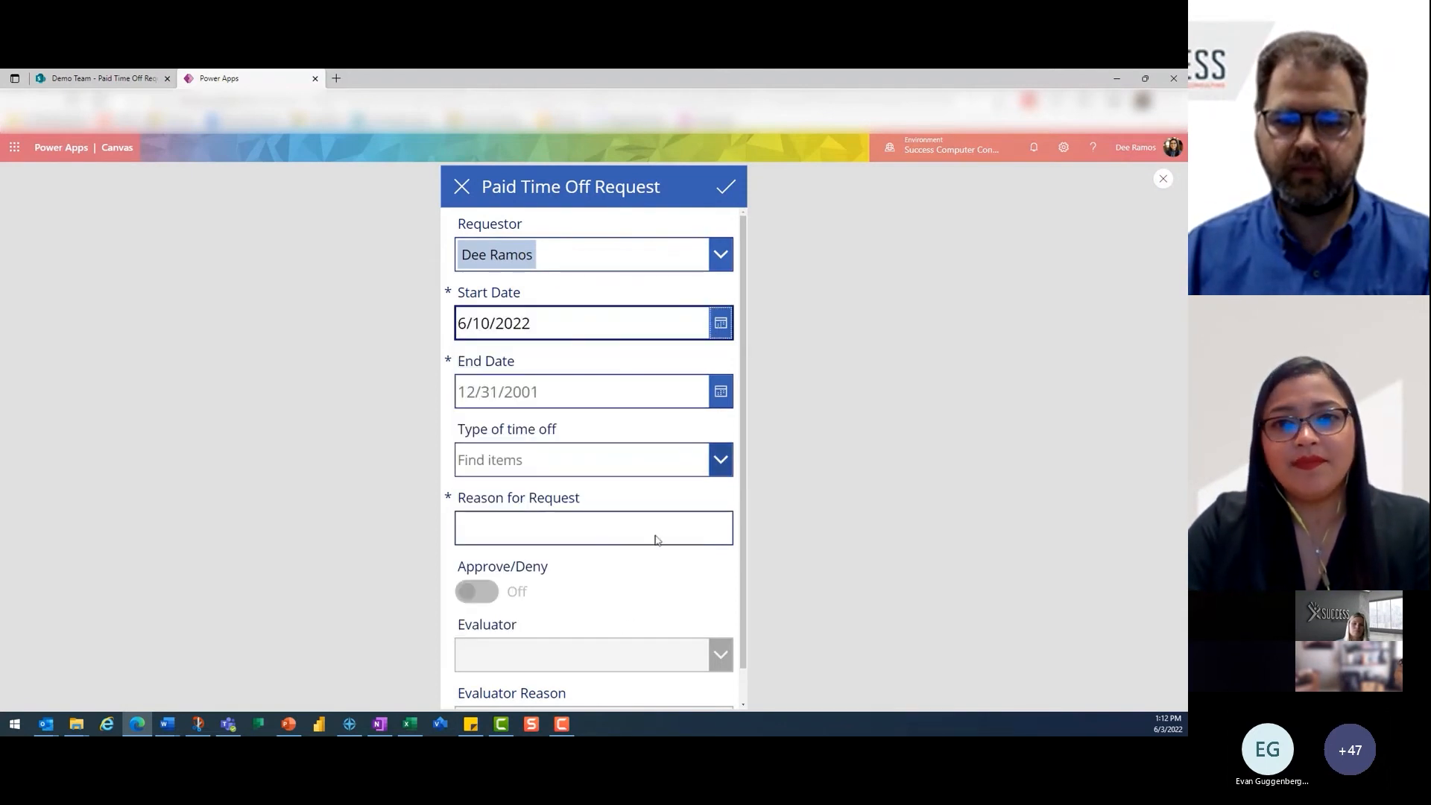
pyautogui.click(714, 395)
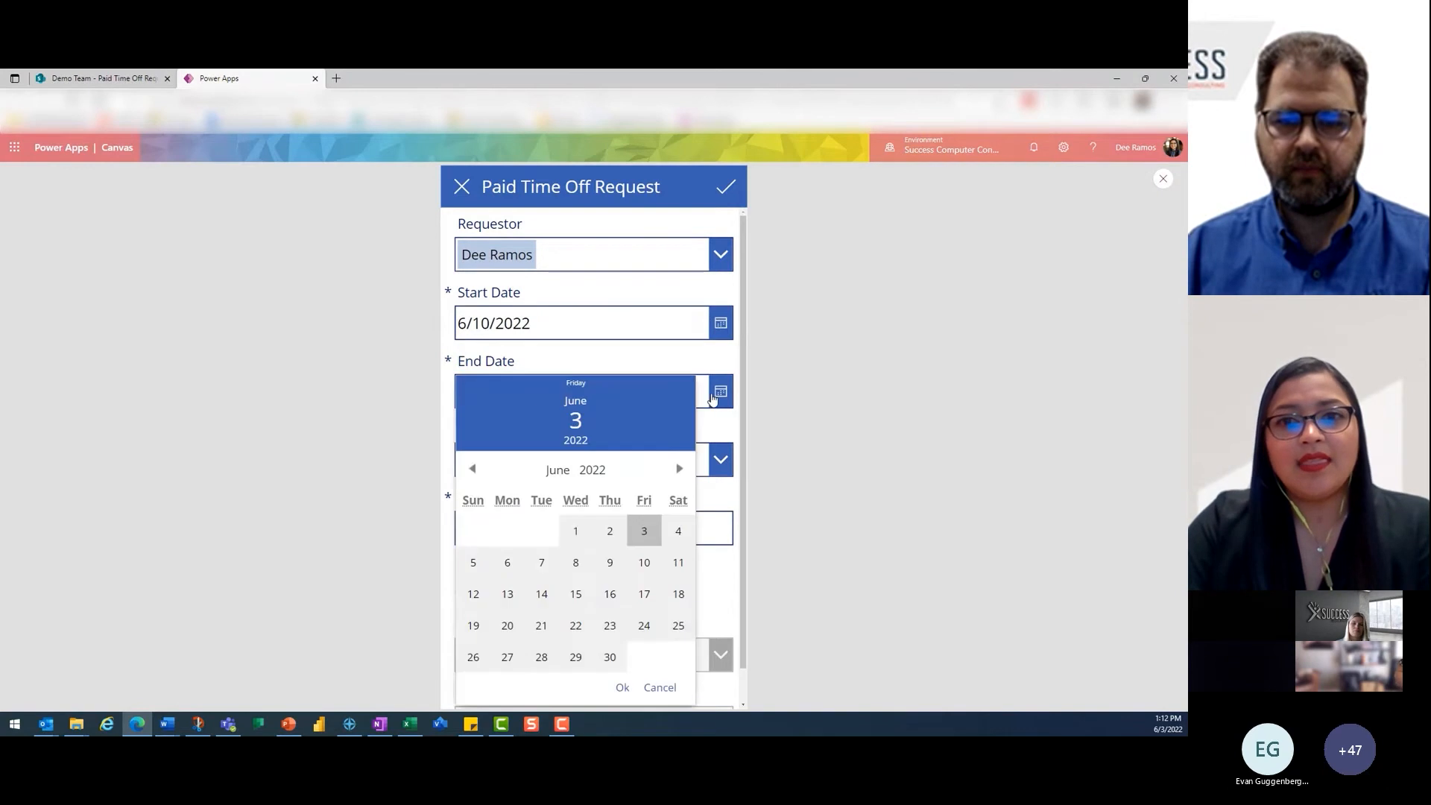
pyautogui.click(645, 565)
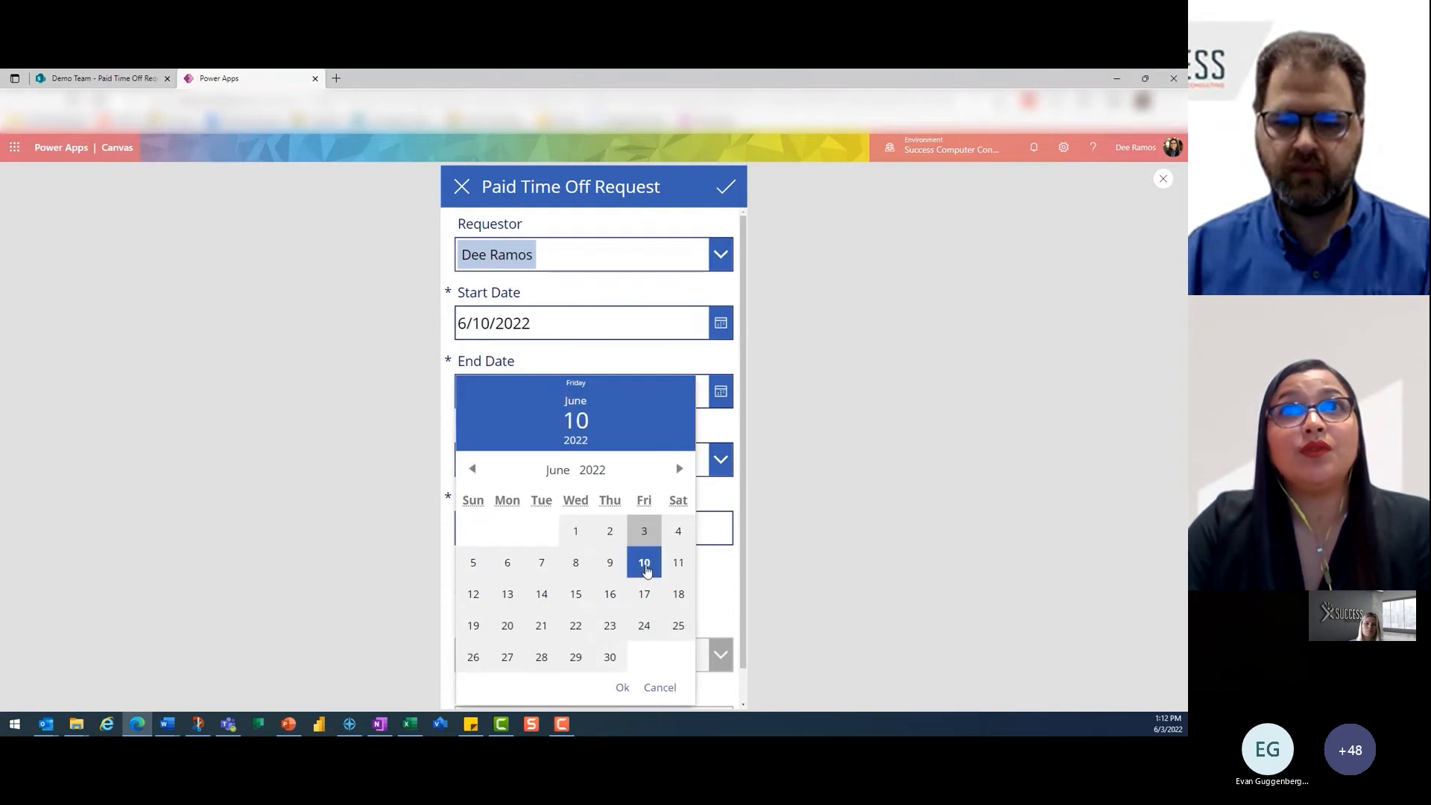
pyautogui.click(623, 687)
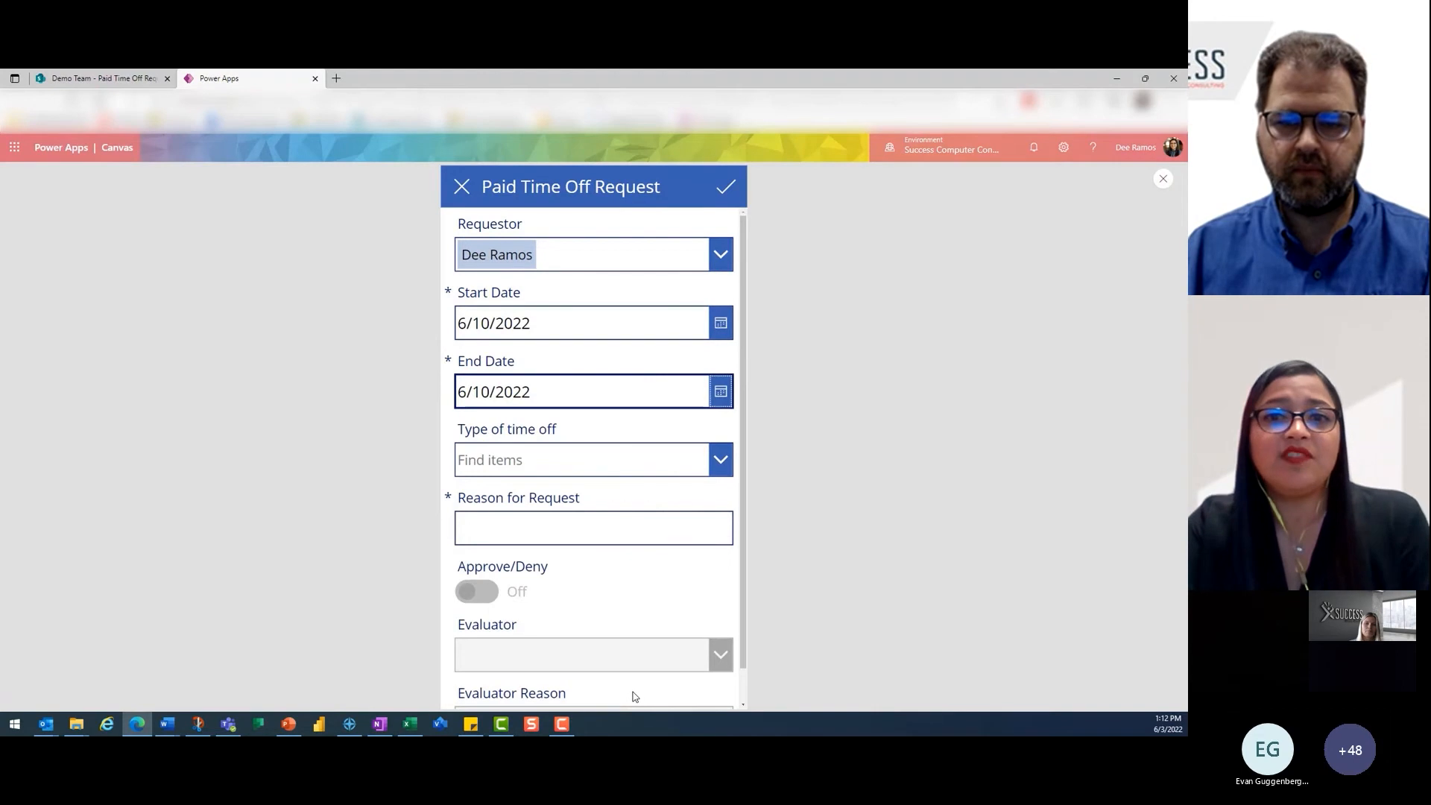
# - Set the Type of time off to PTO Time, enter "Cabin Day of Fun" as the Reason for Request, and submit the request
pyautogui.click(720, 459)
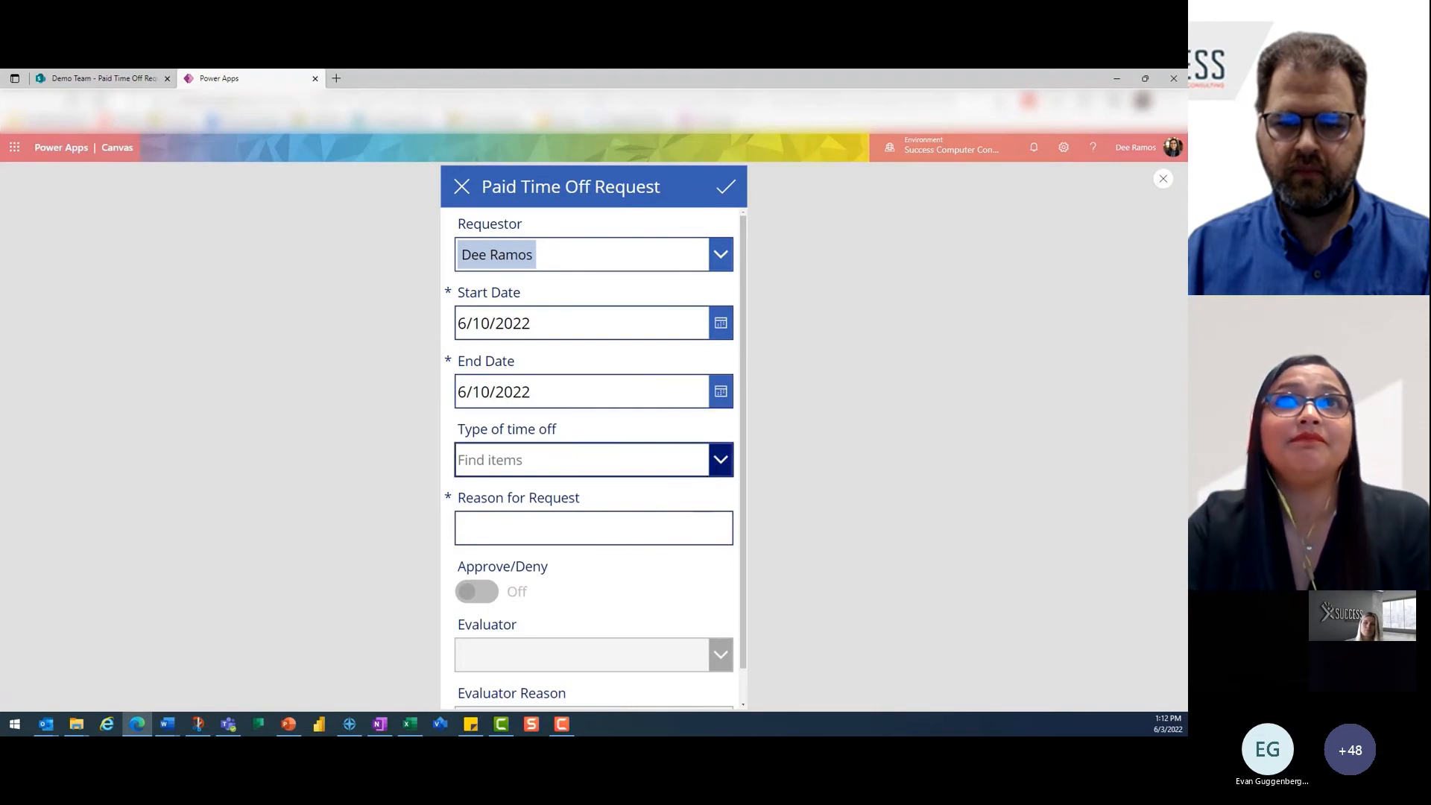
pyautogui.click(637, 525)
pyautogui.click(607, 530)
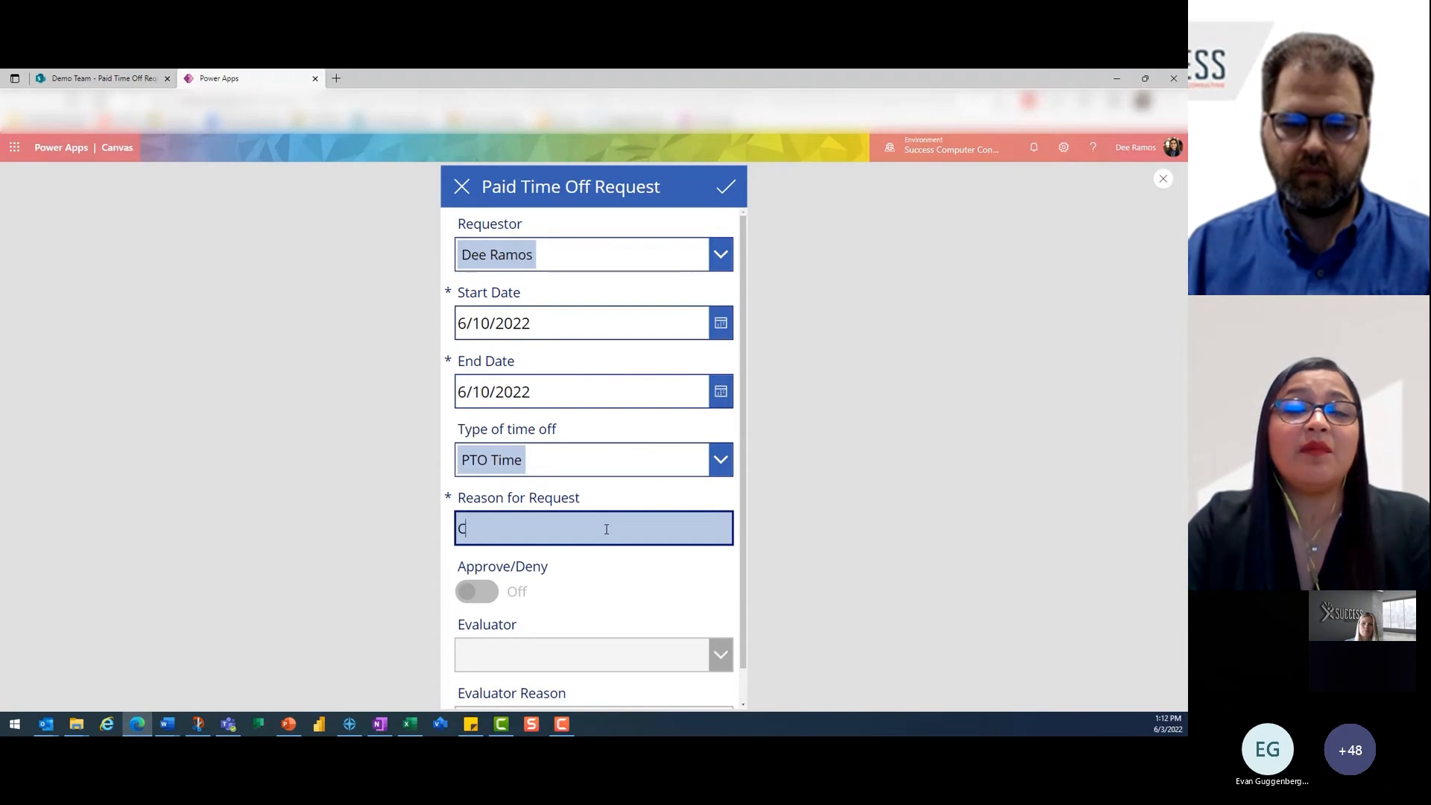
pyautogui.write('Cabin Dat o')
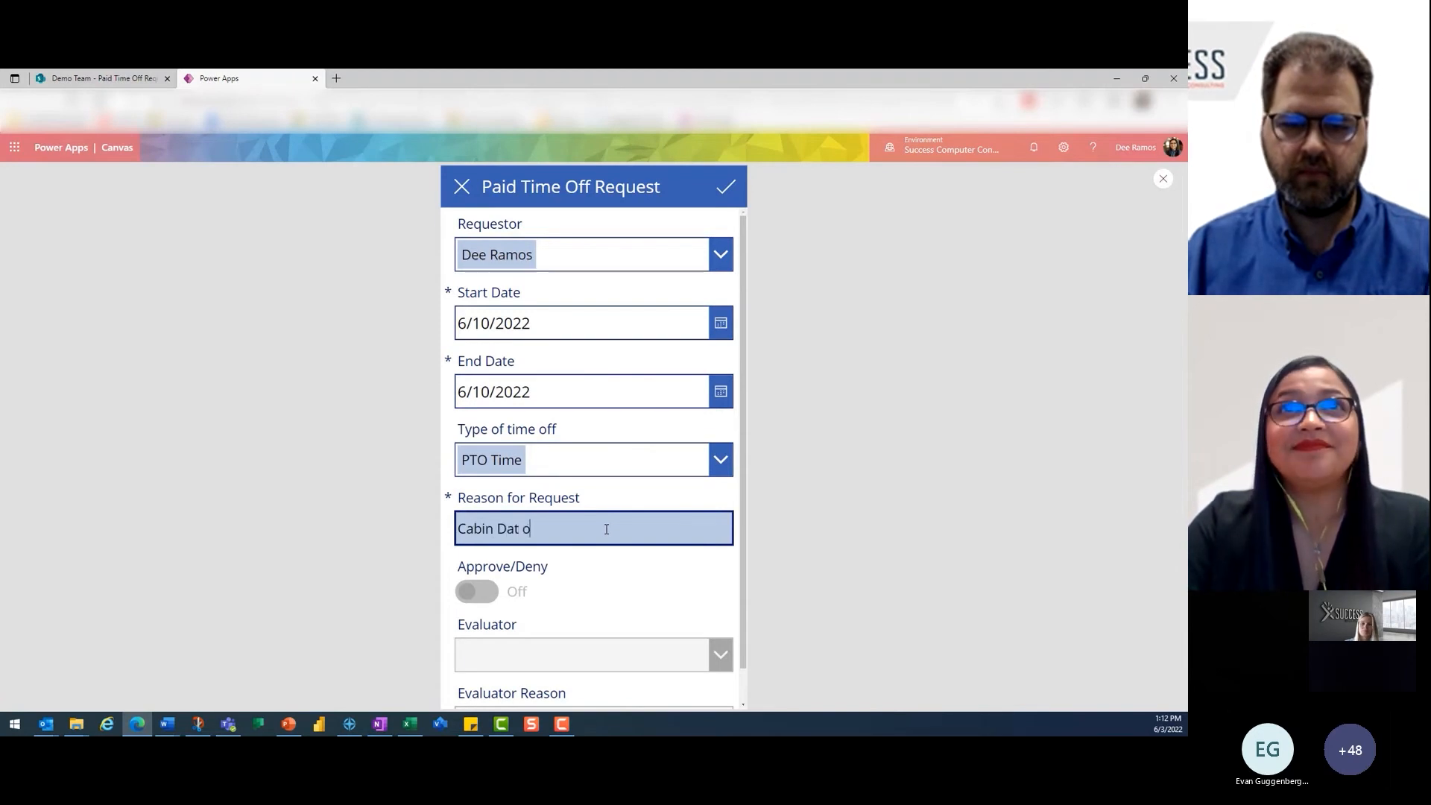
pyautogui.press('BackSpace')
pyautogui.press('BackSpace')
pyautogui.press('BackSpace')
pyautogui.write('y of Fun')
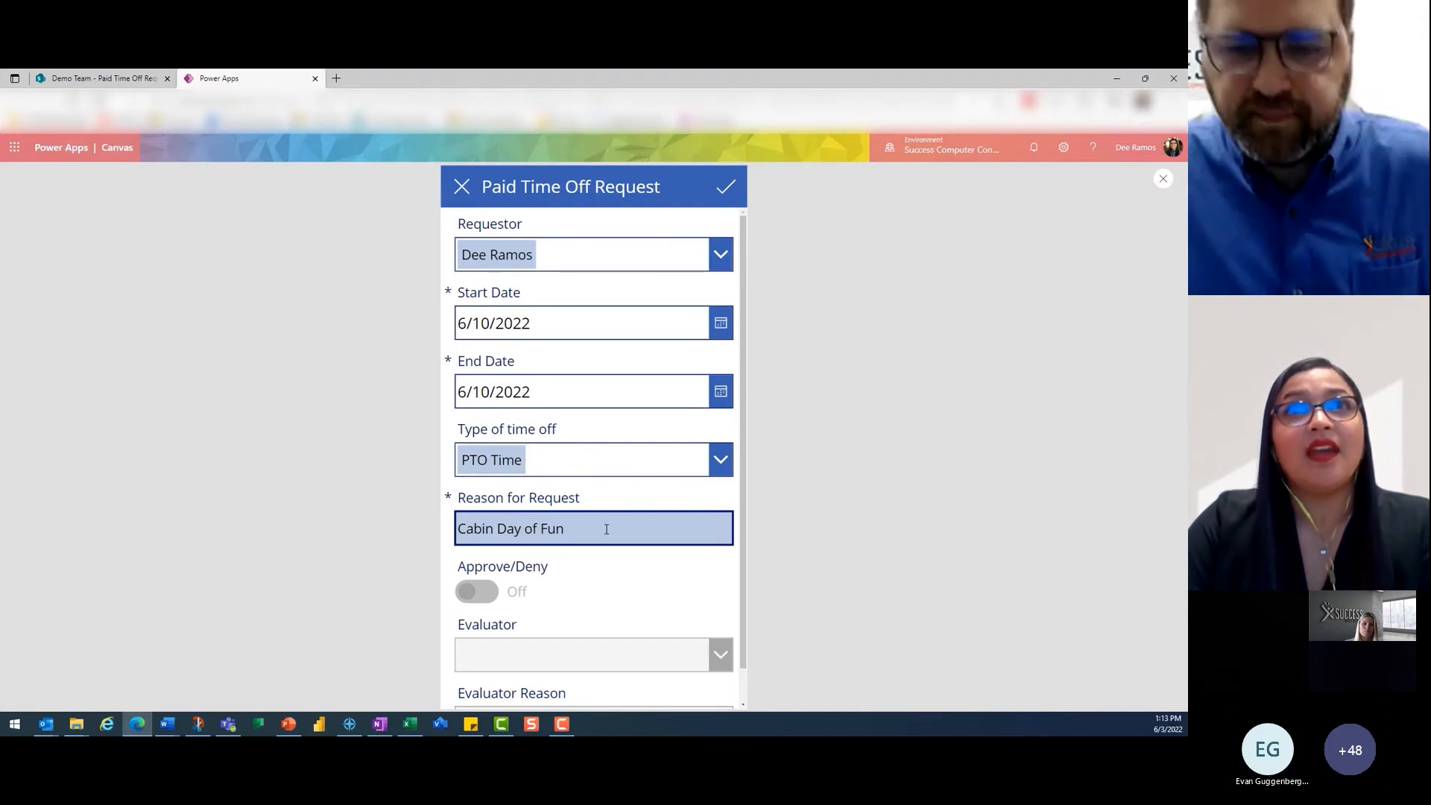
pyautogui.scroll(-1, 637, 593)
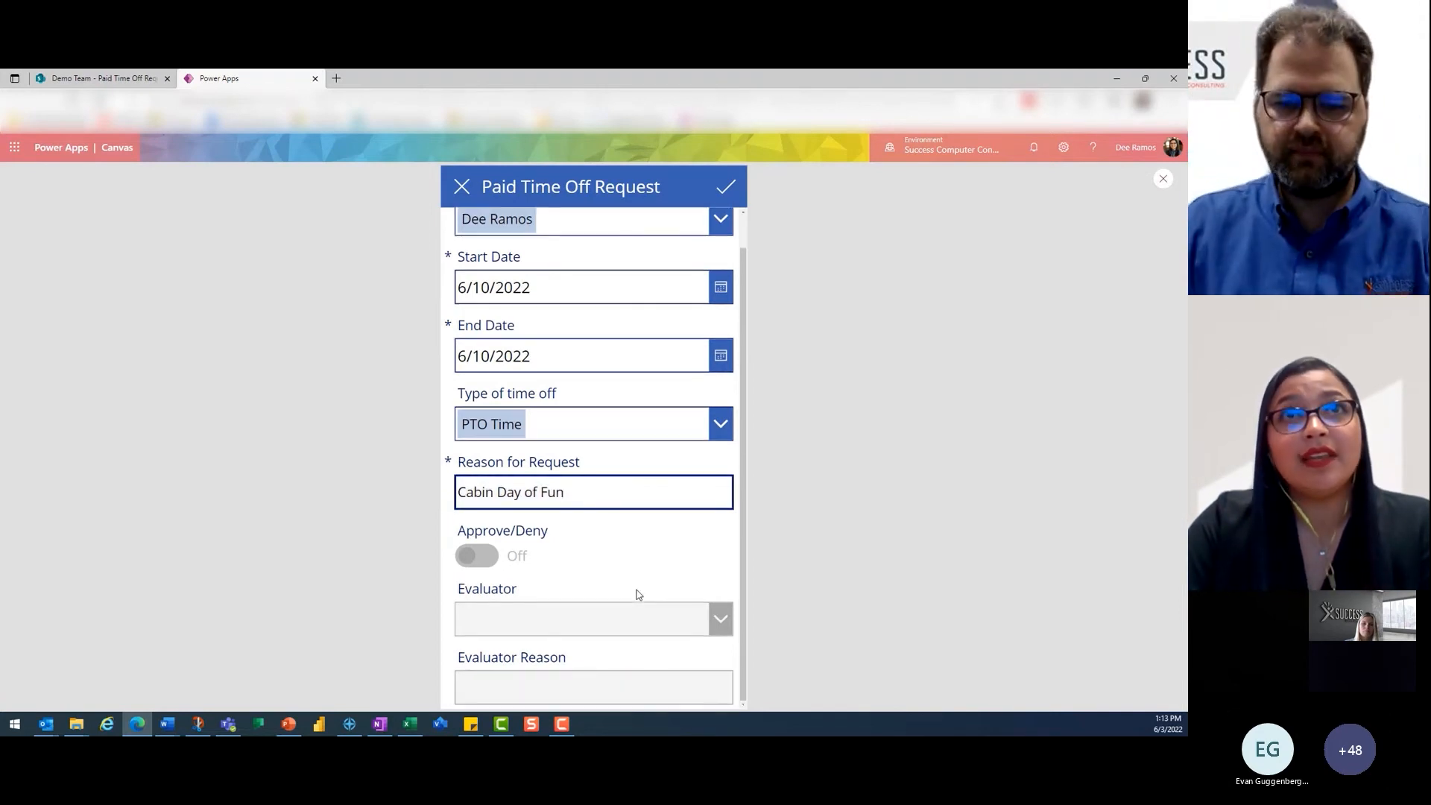
pyautogui.click(477, 564)
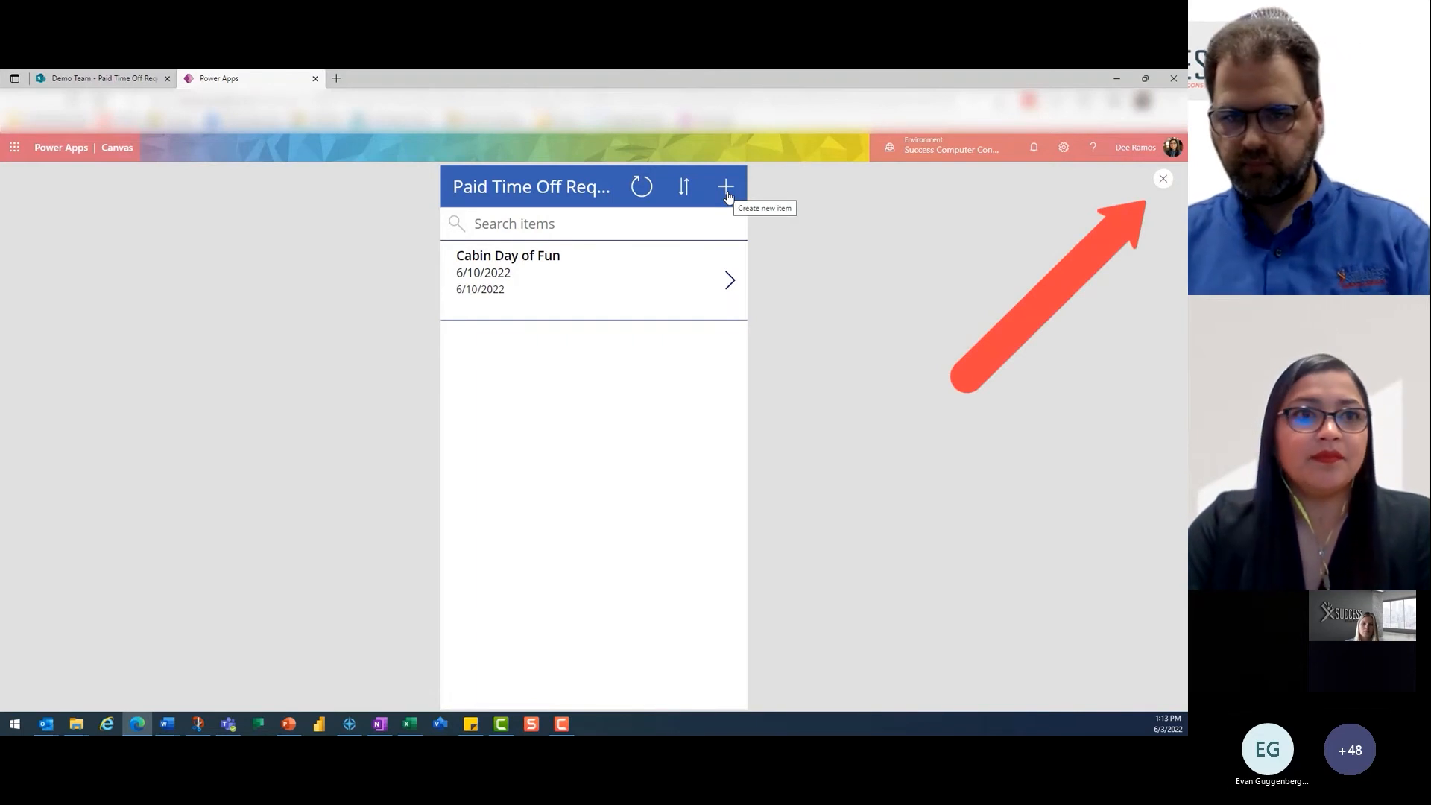
# - Close the app preview and refresh the Paid Time Off Request list in SharePoint to check for the new request
pyautogui.click(1164, 181)
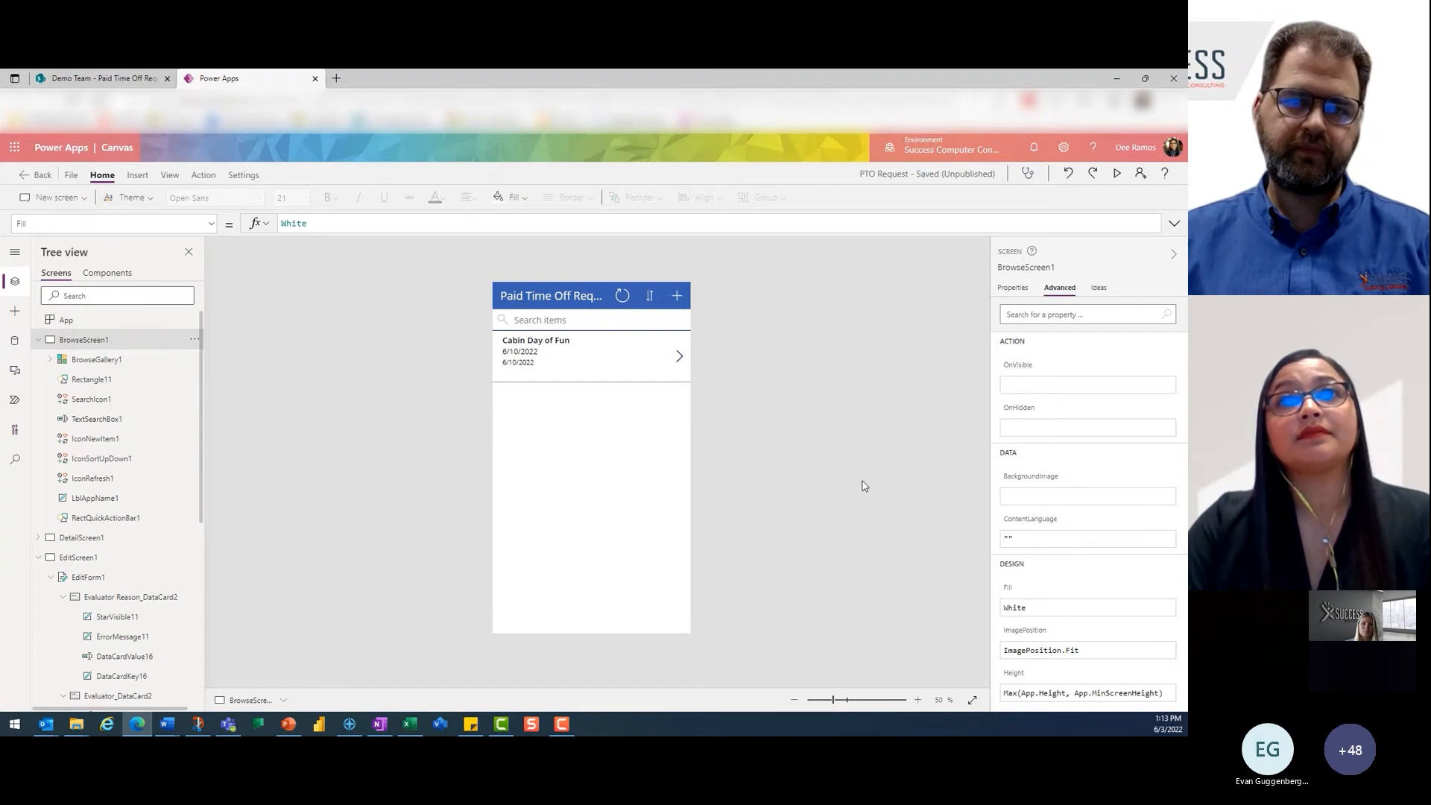
pyautogui.click(88, 78)
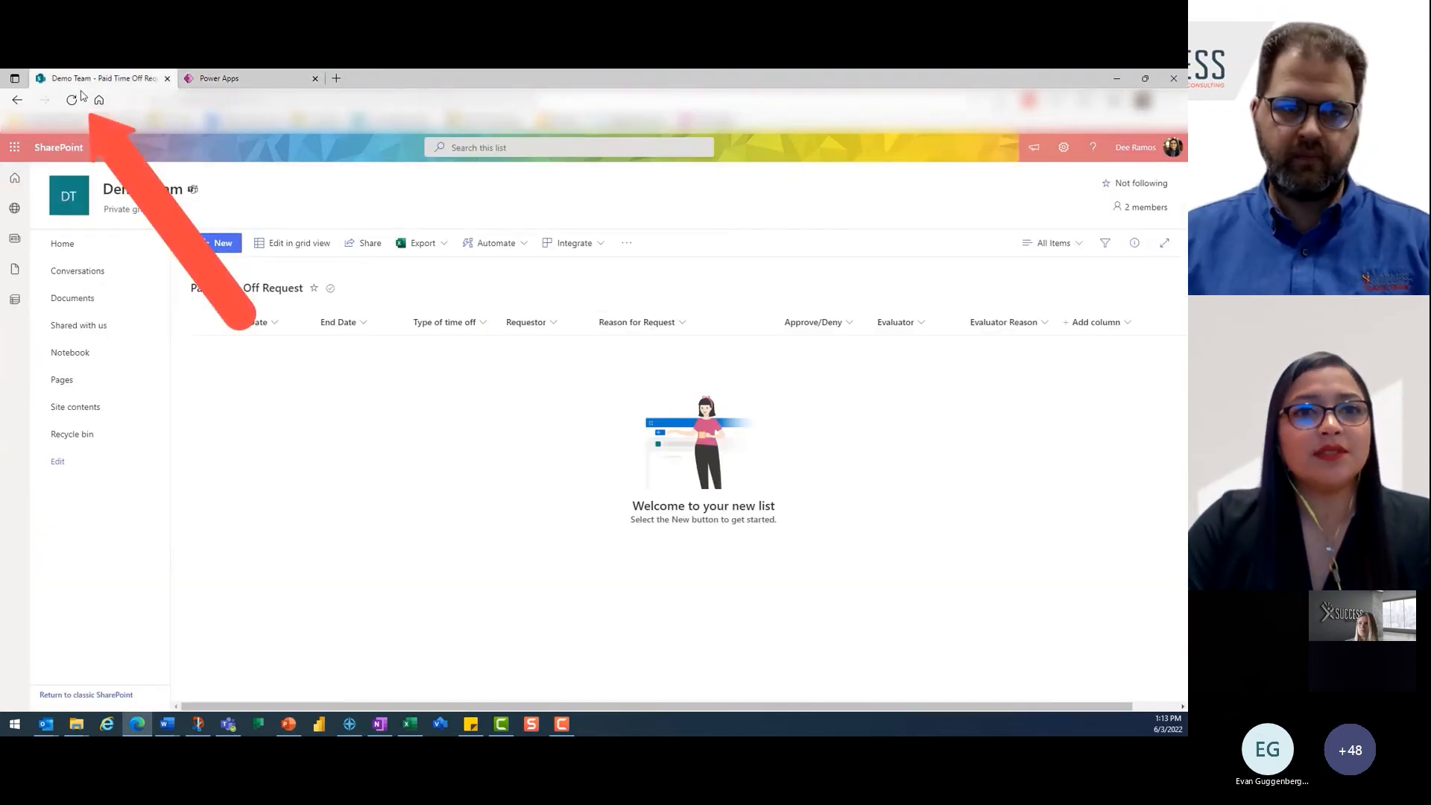
pyautogui.click(73, 101)
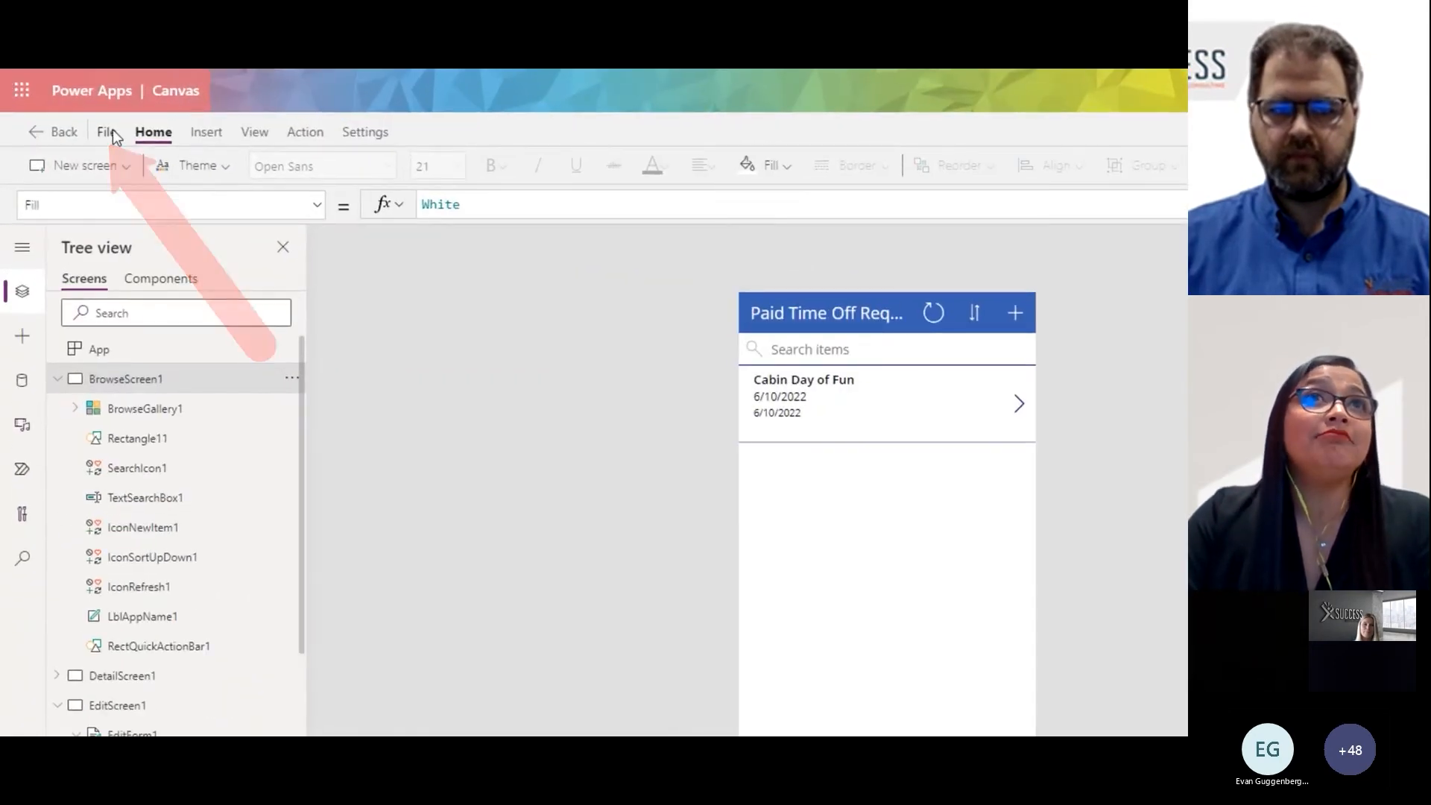
# - Save the PTO Request app and publish this version
pyautogui.click(108, 133)
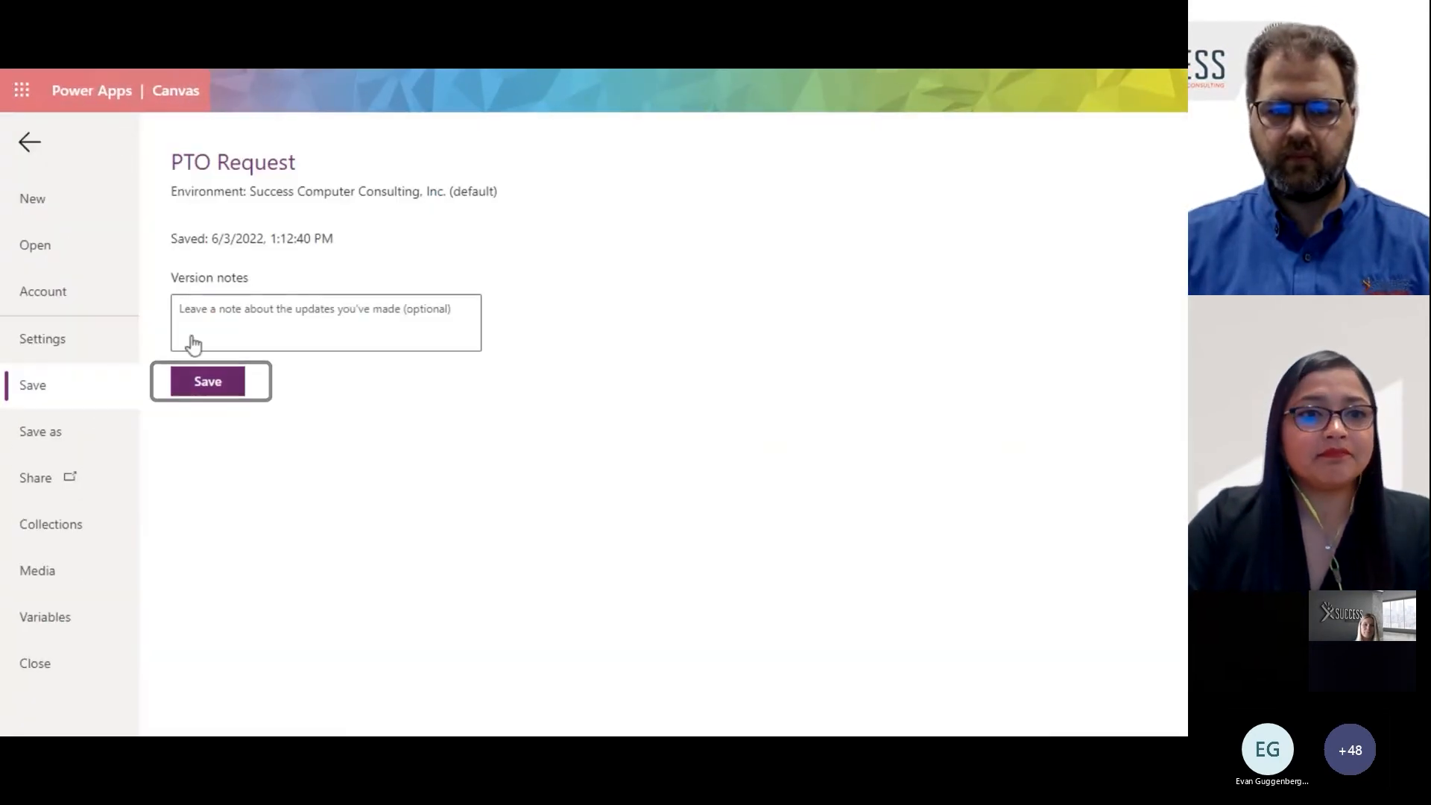
pyautogui.click(211, 386)
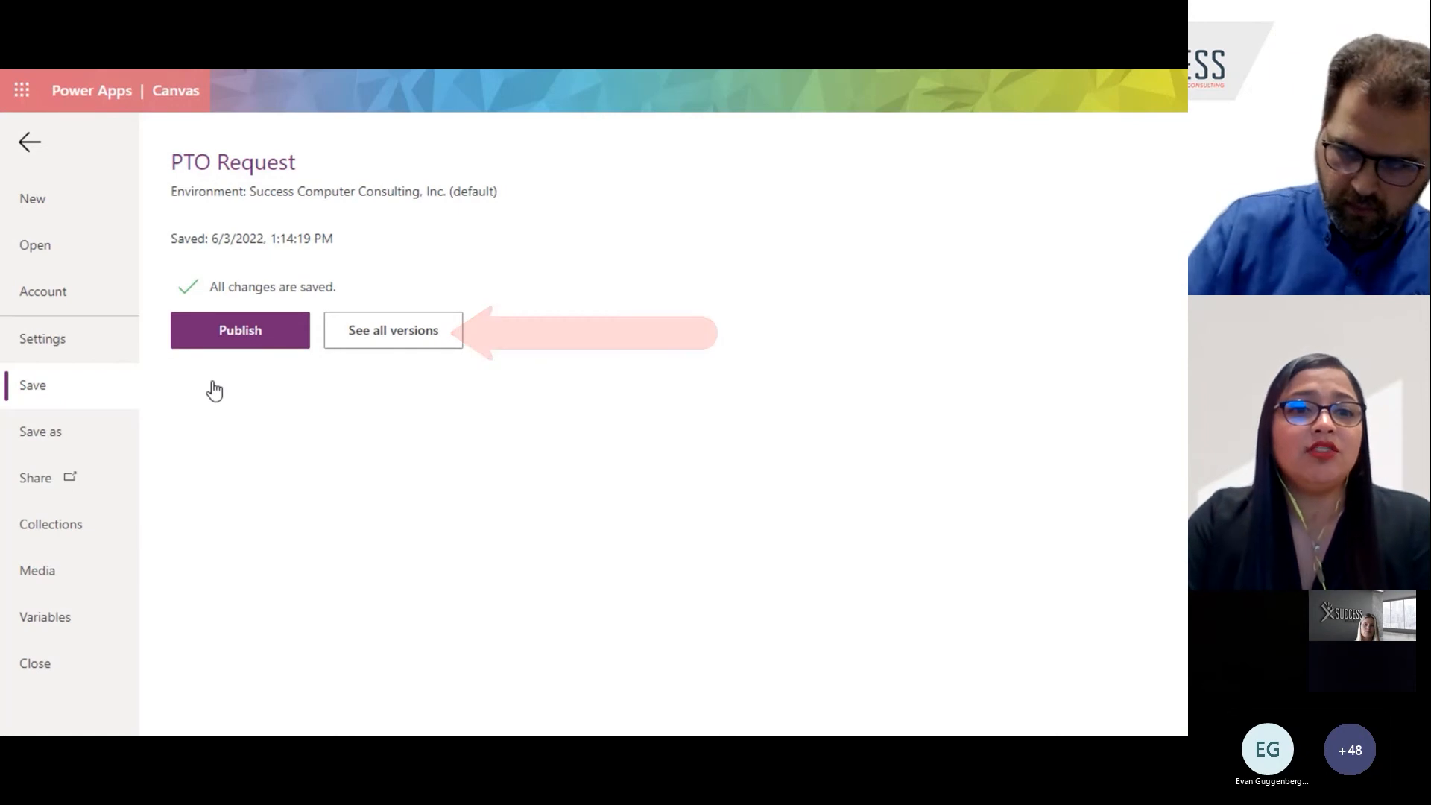
pyautogui.click(253, 320)
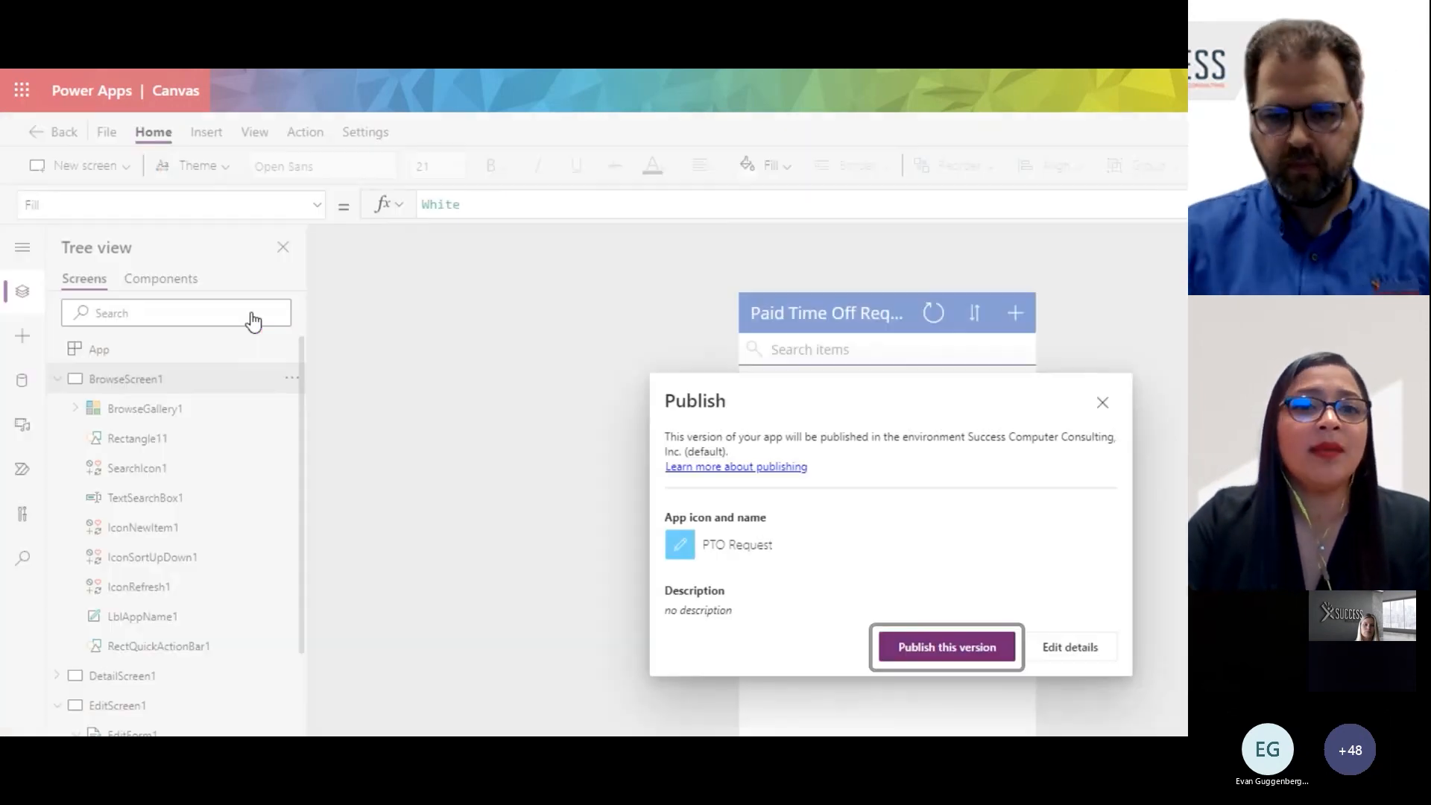
pyautogui.click(974, 670)
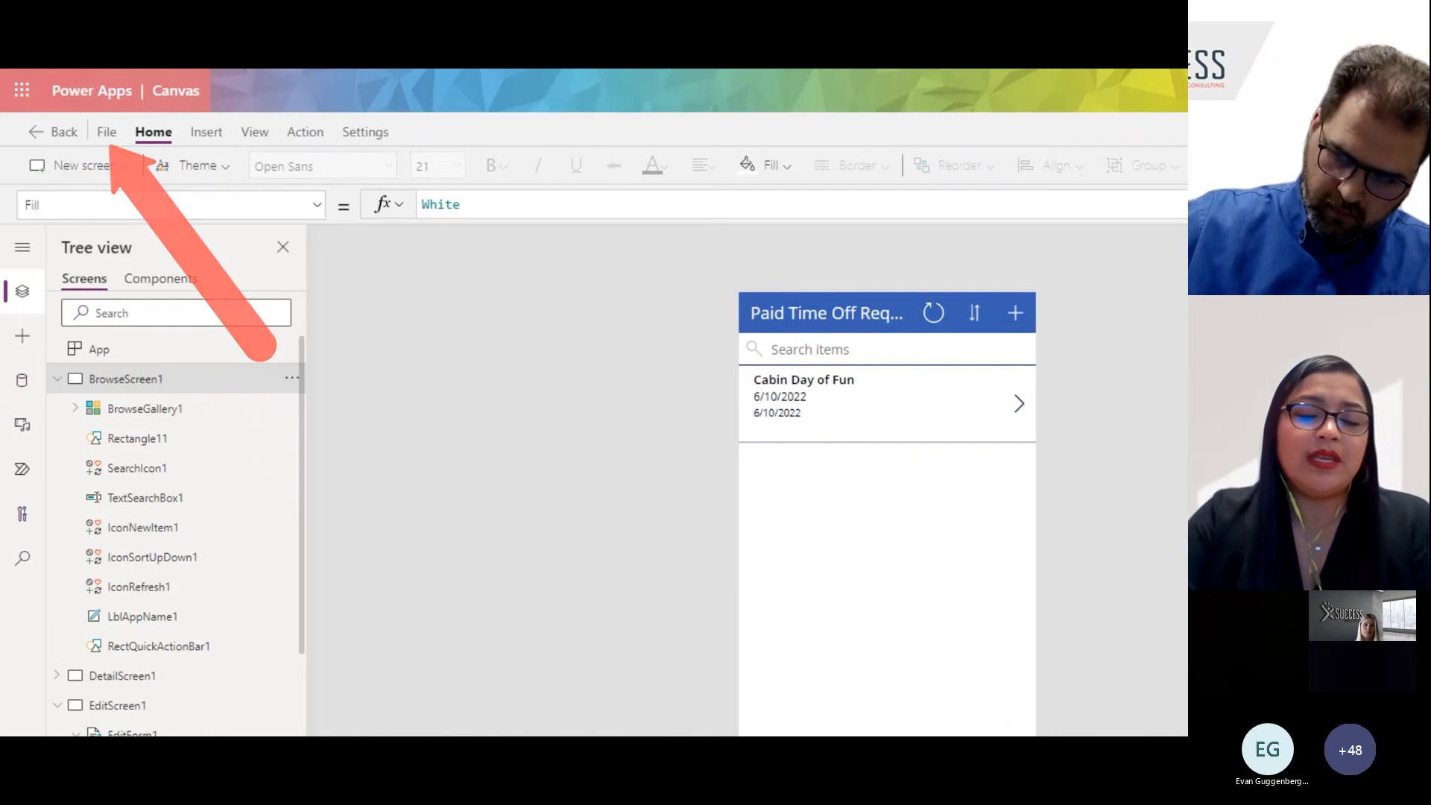
# - Share the PTO Request app with a colleague looked up by name, granting that person Co-owner permission
pyautogui.click(114, 131)
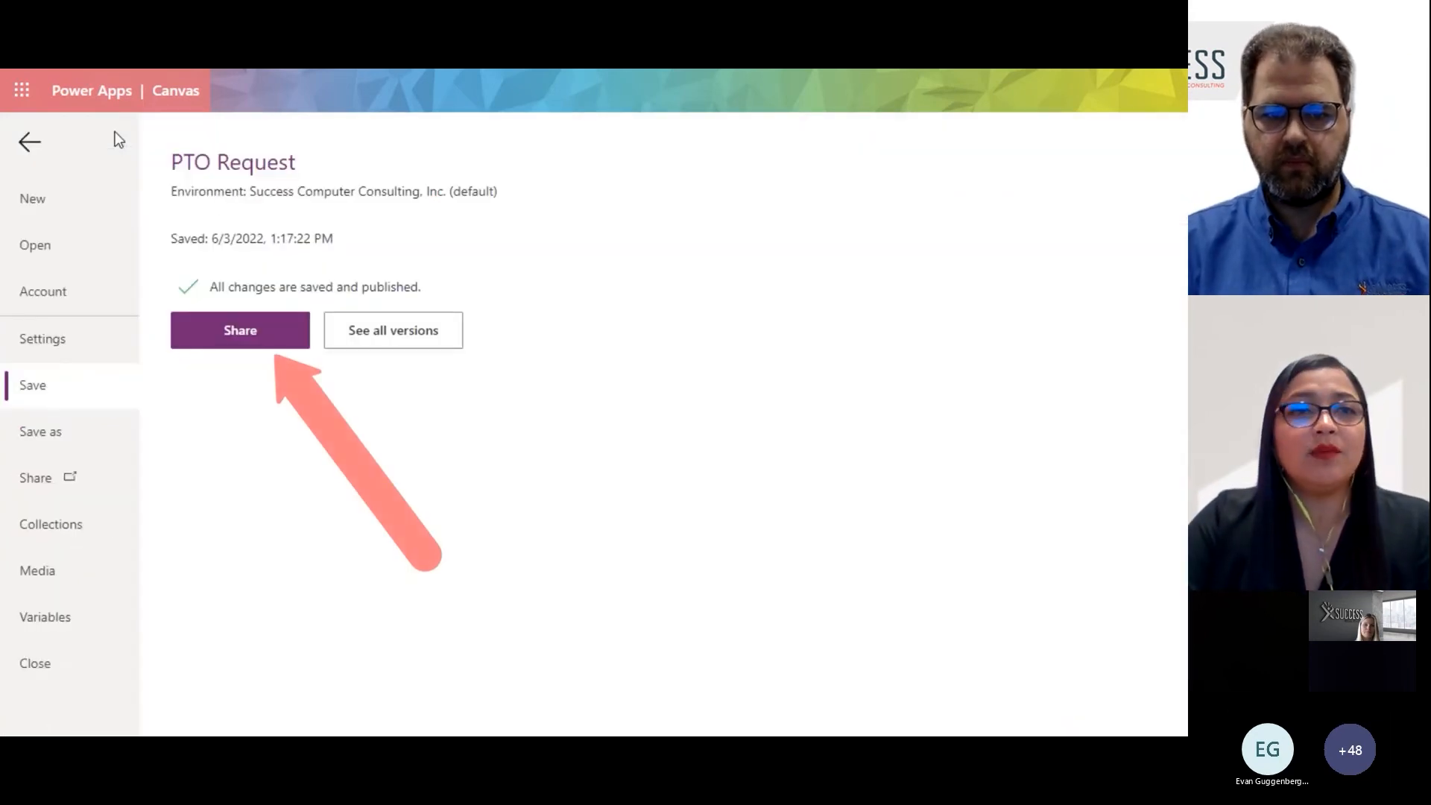
pyautogui.click(248, 339)
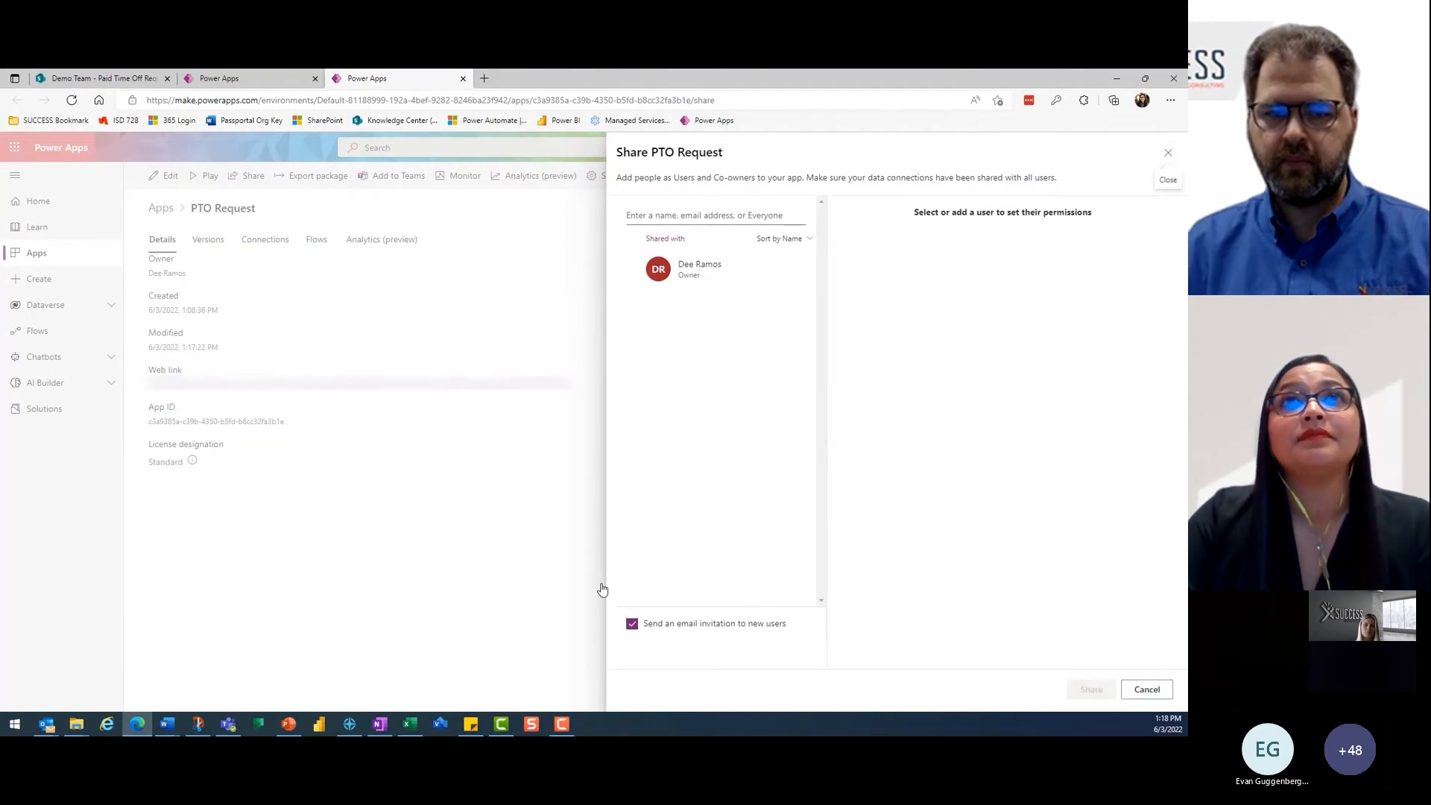
pyautogui.click(665, 217)
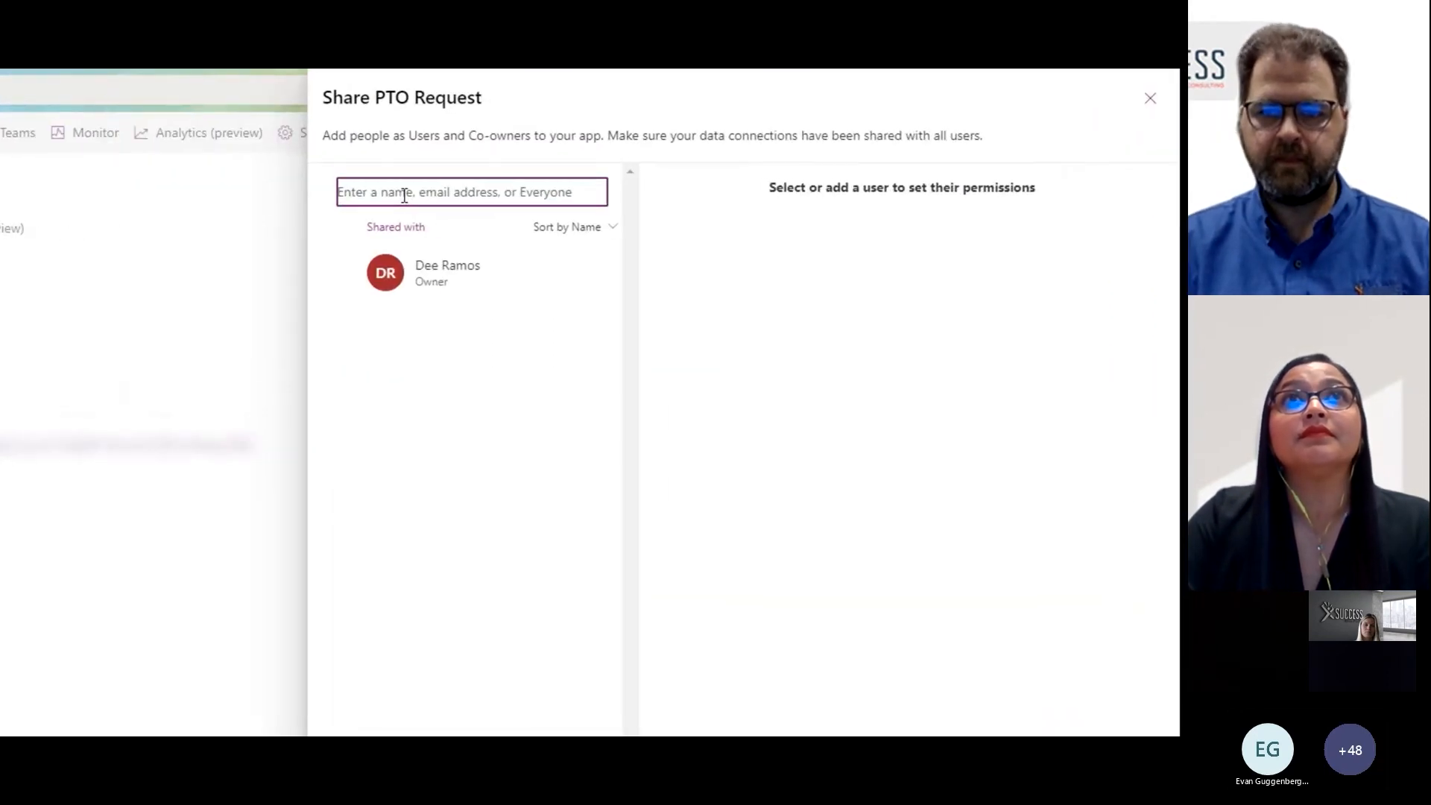
pyautogui.write('Ale')
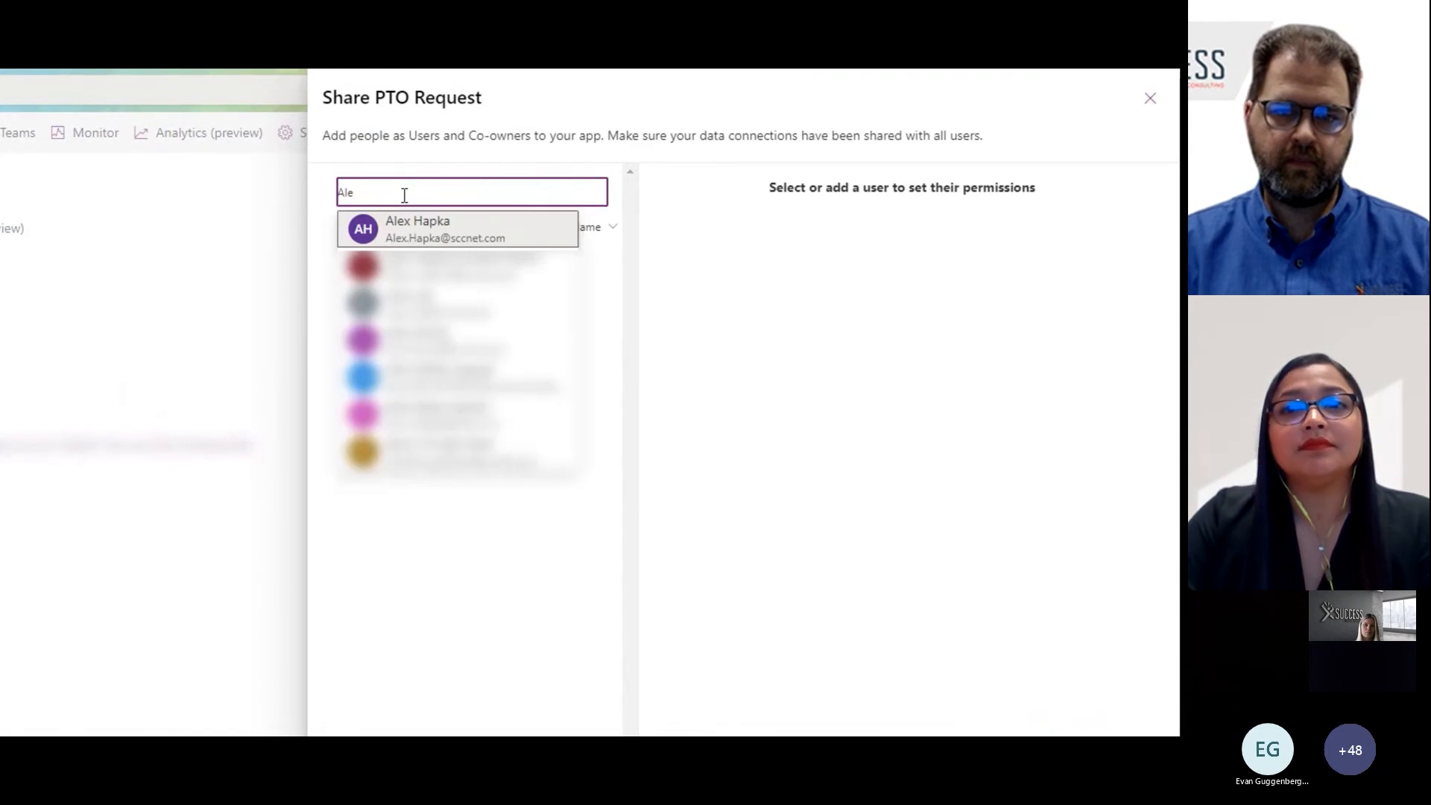
pyautogui.click(418, 237)
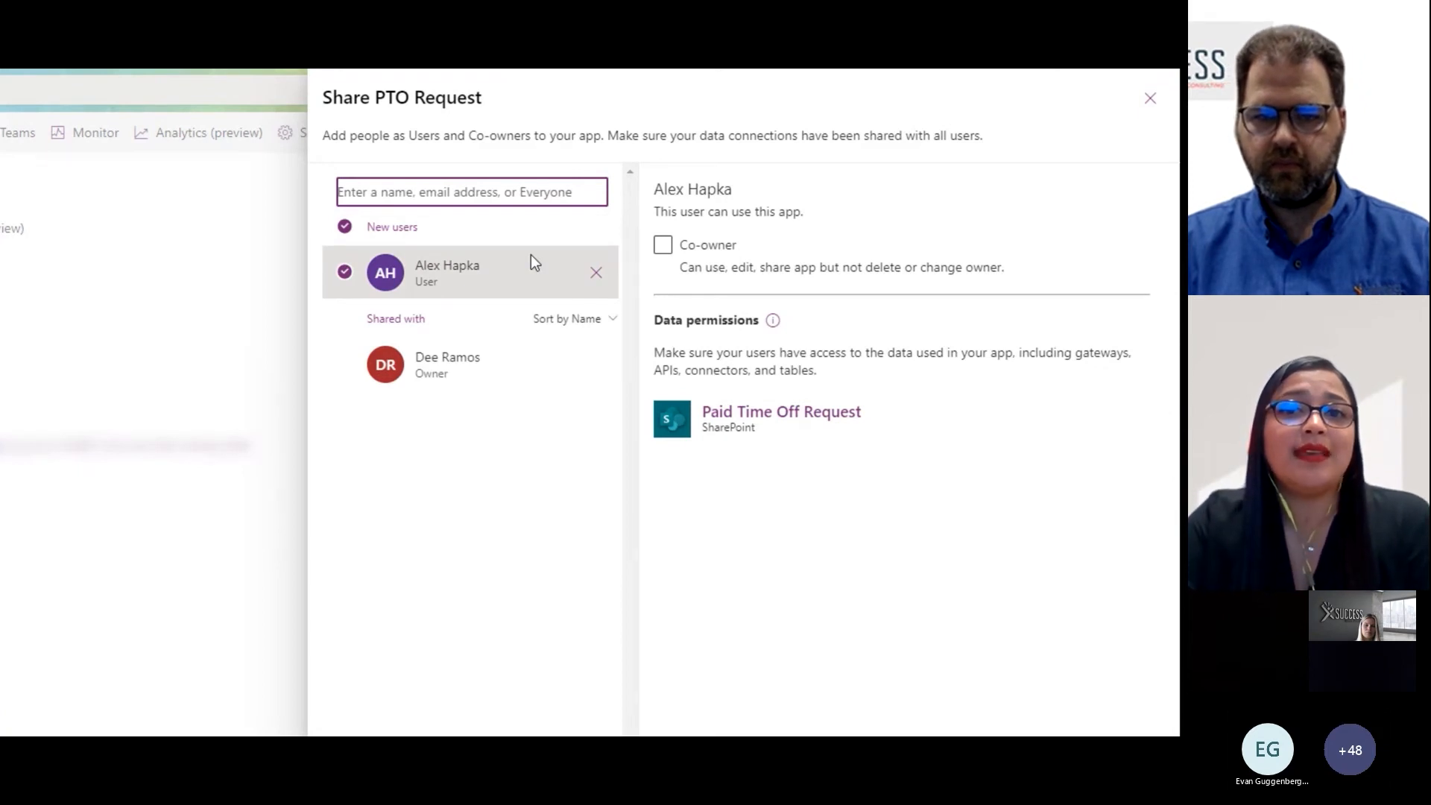
pyautogui.click(663, 250)
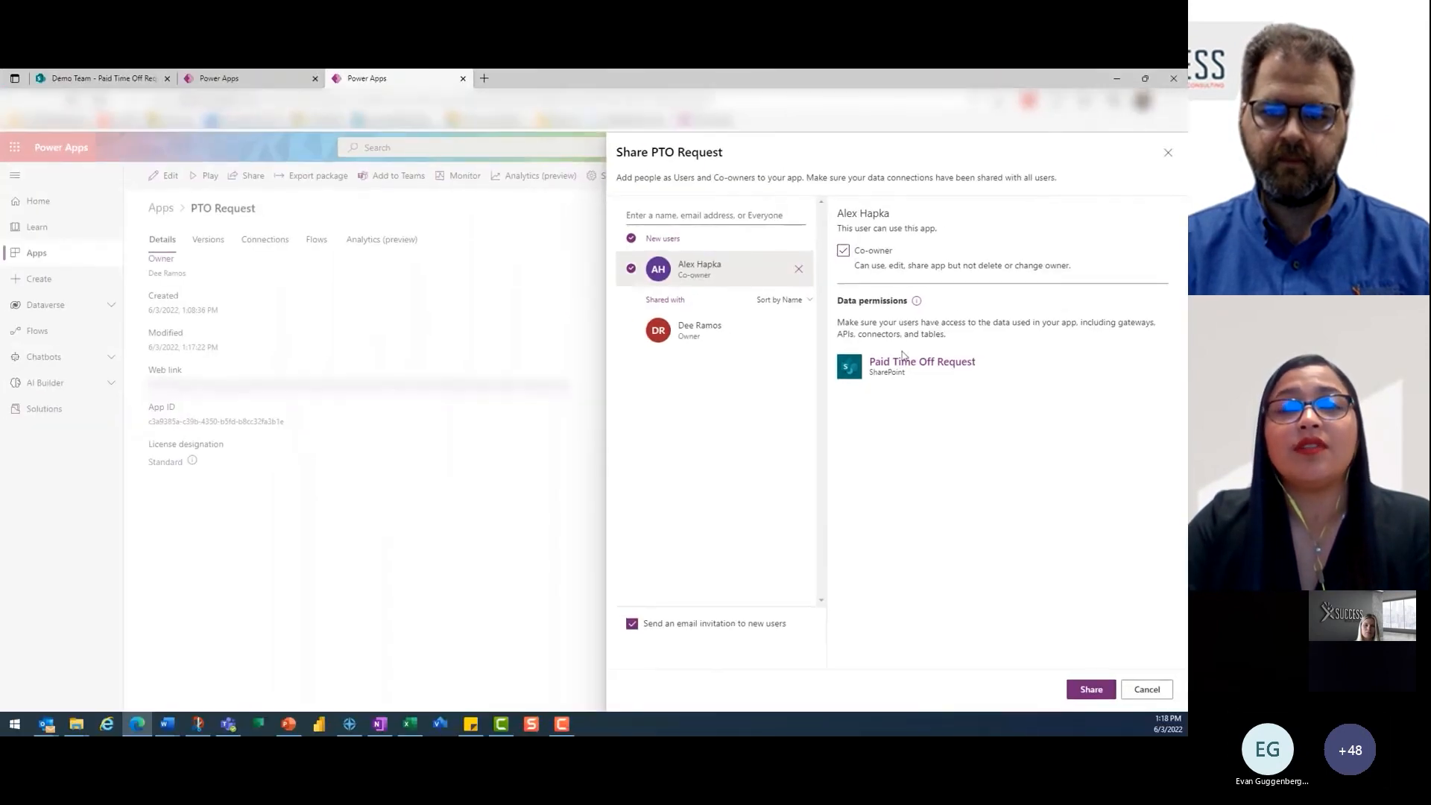
pyautogui.click(1088, 690)
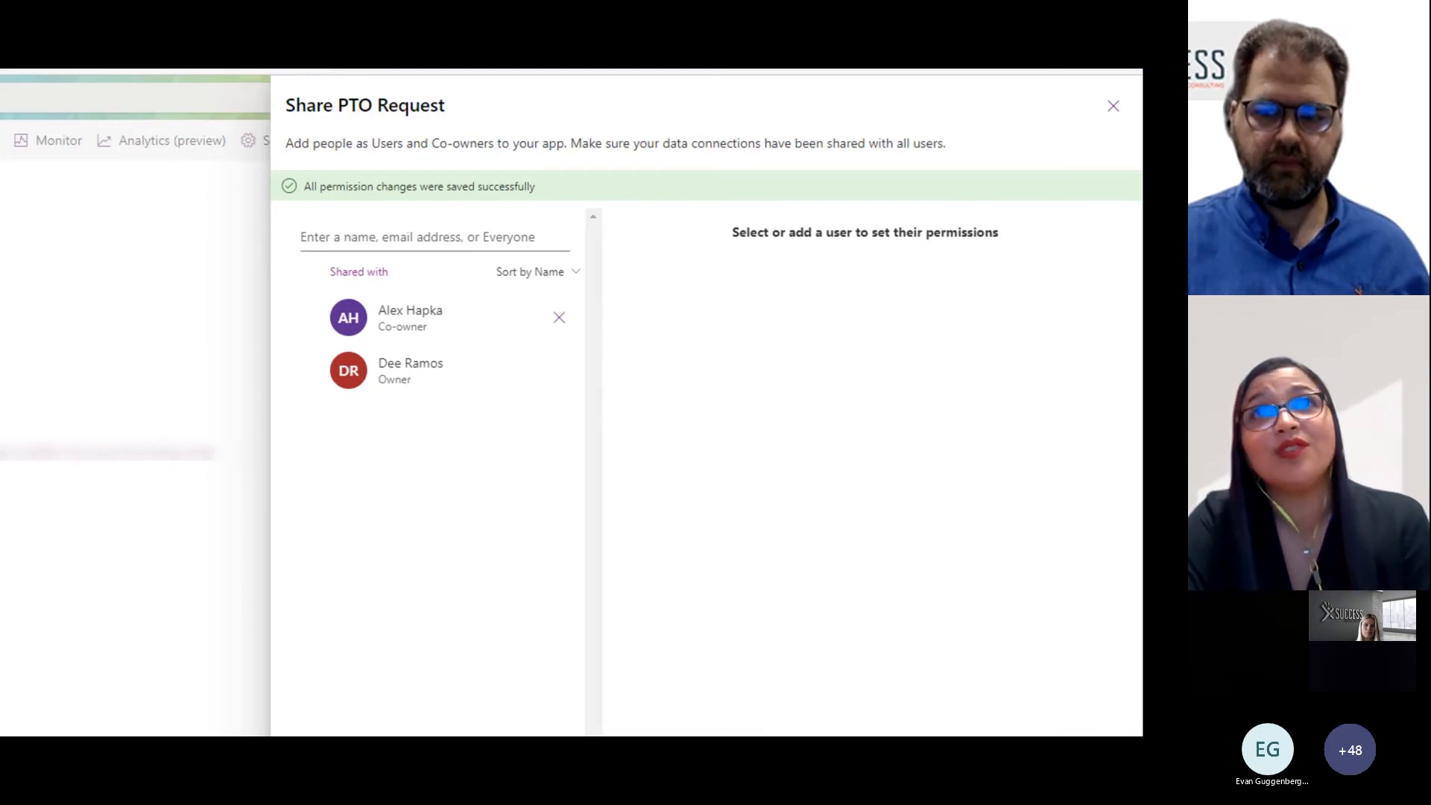
pyautogui.press('Right')
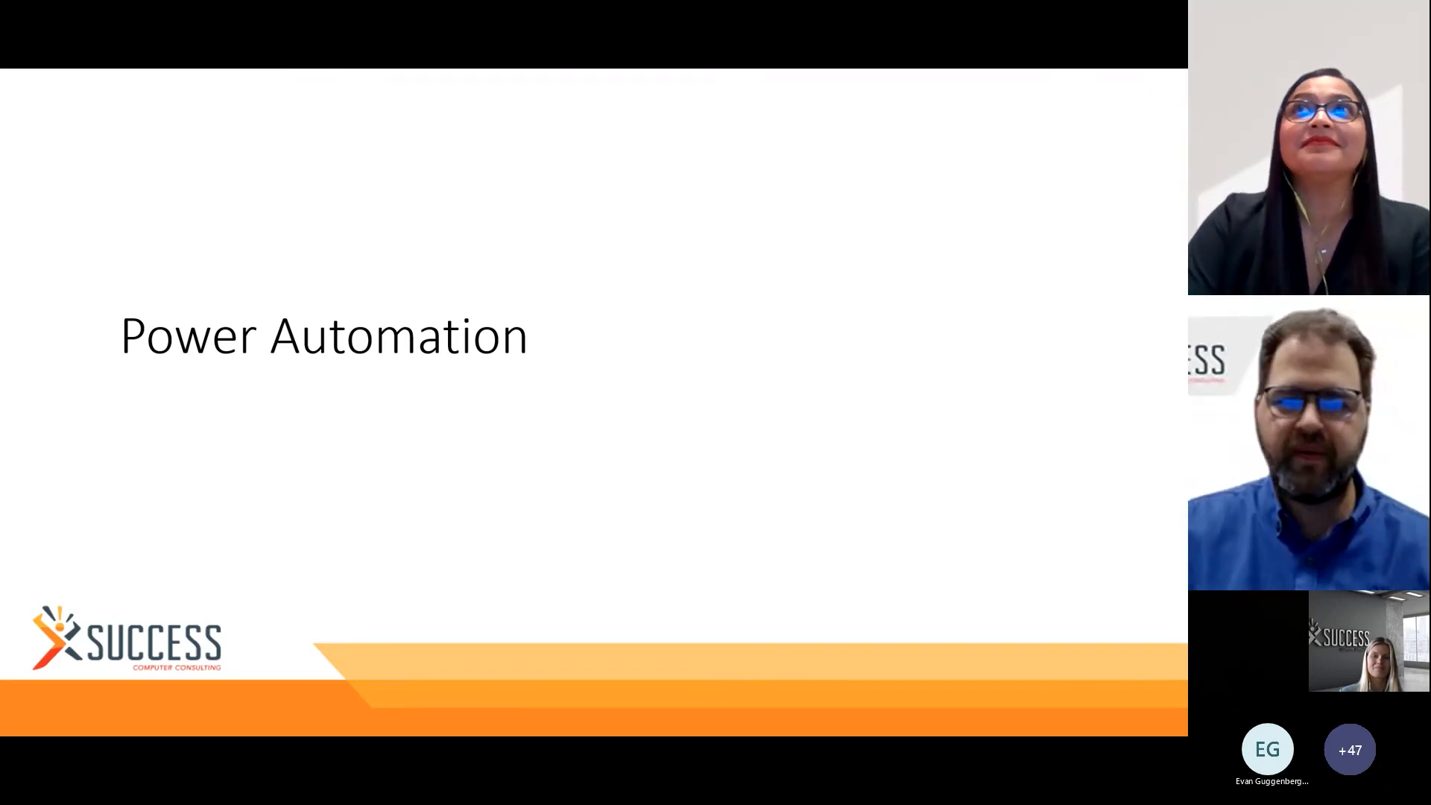
pyautogui.press('Right')
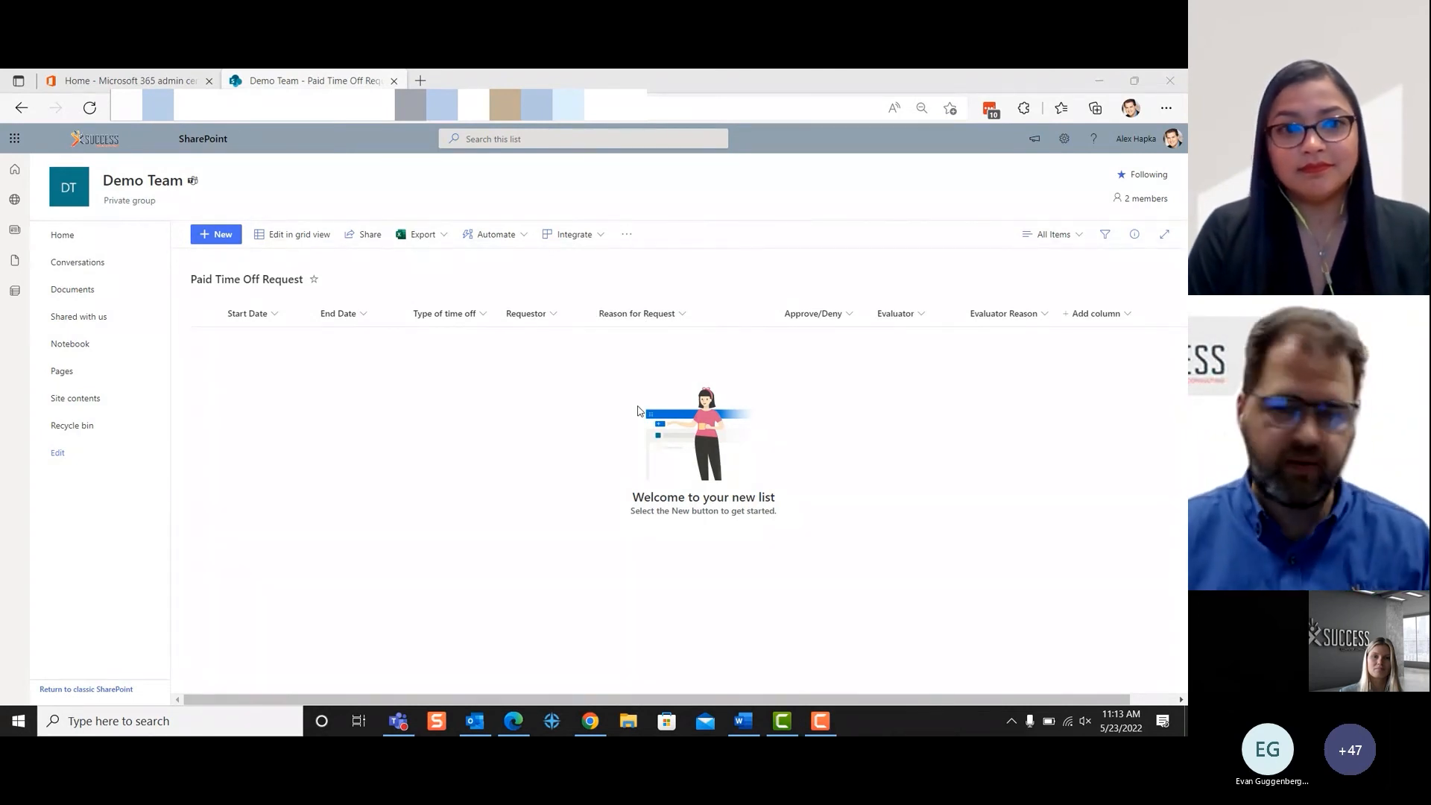
# - Switch to Power Automate from the Microsoft 365 admin center and view the available flow types and templates for creating a flow
pyautogui.click(150, 82)
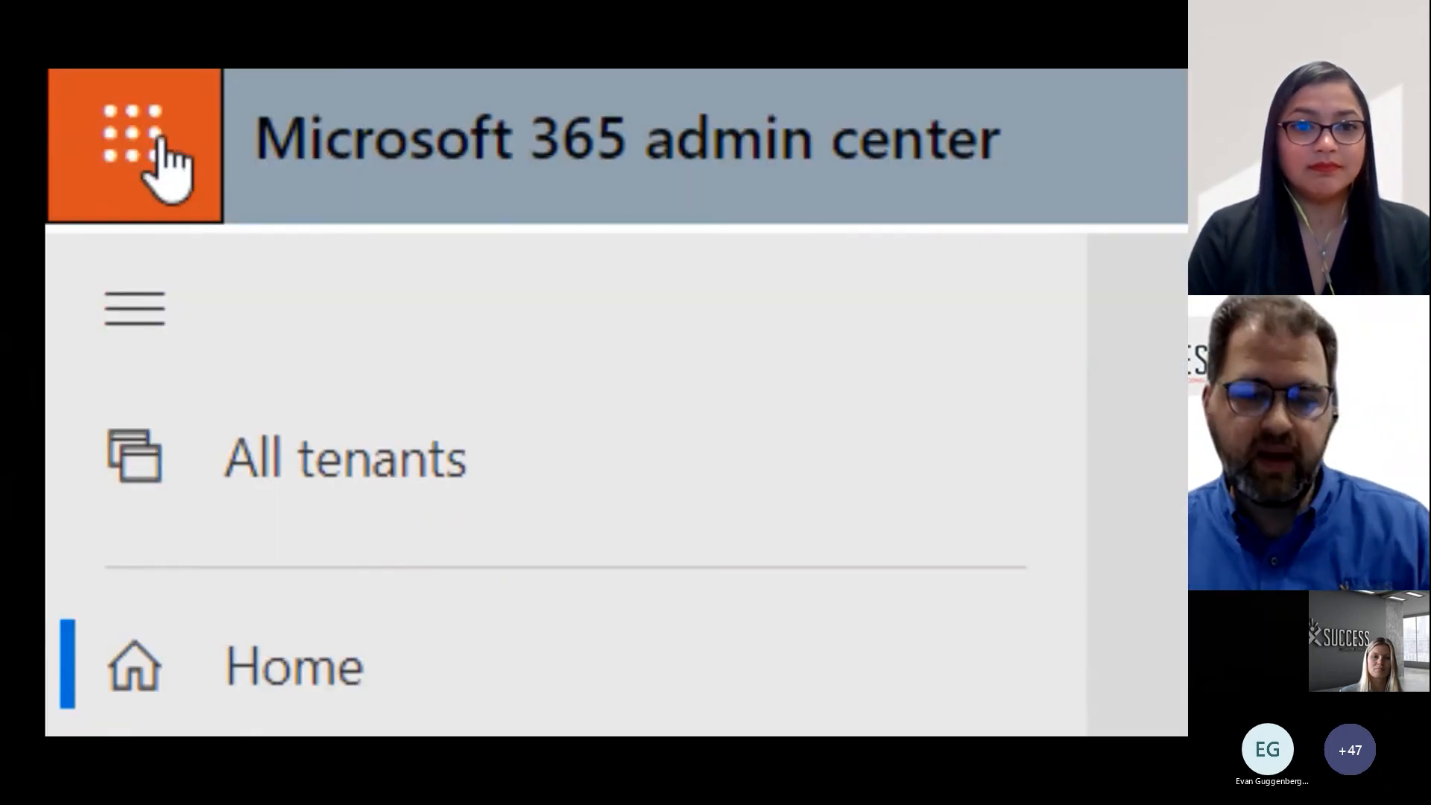
pyautogui.click(121, 454)
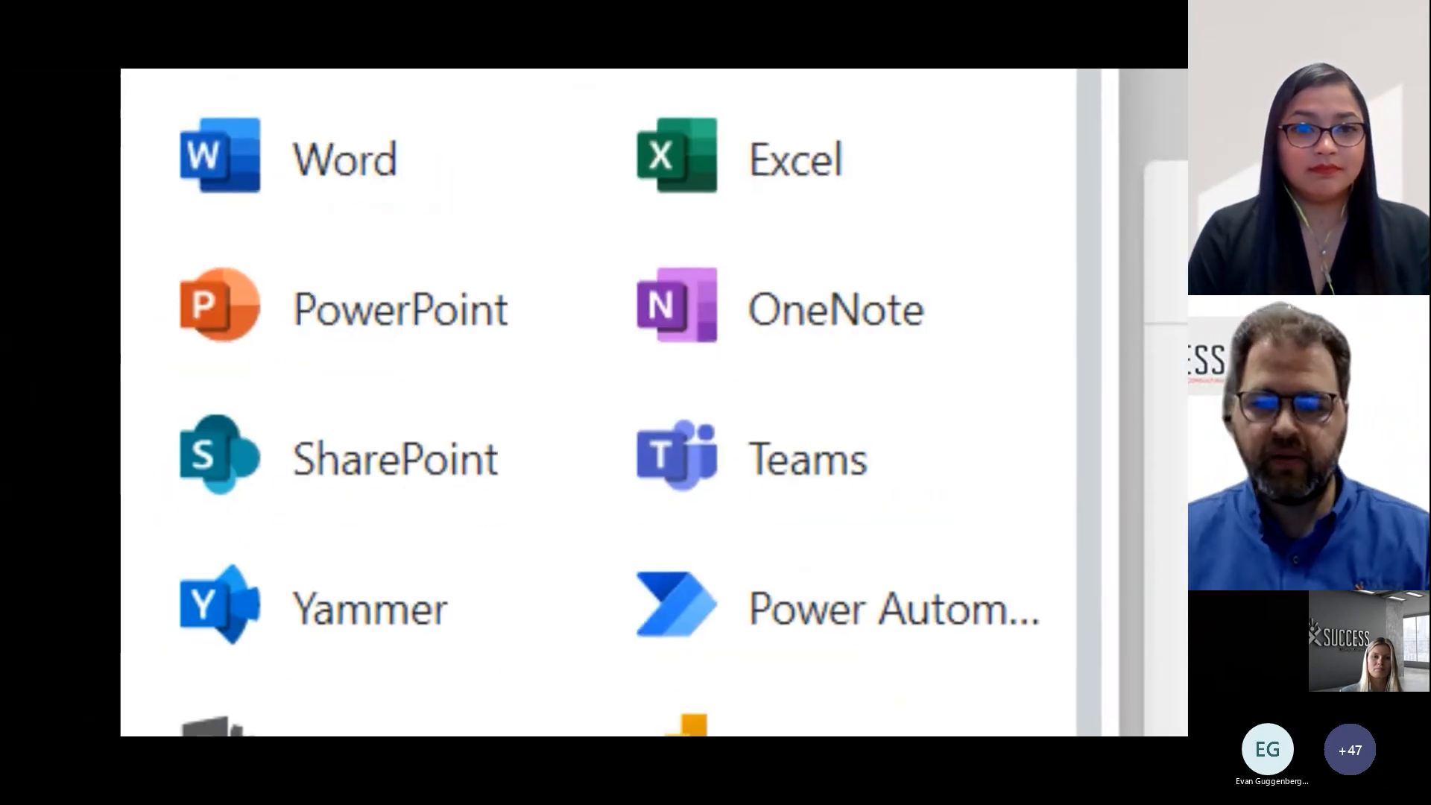
pyautogui.click(731, 624)
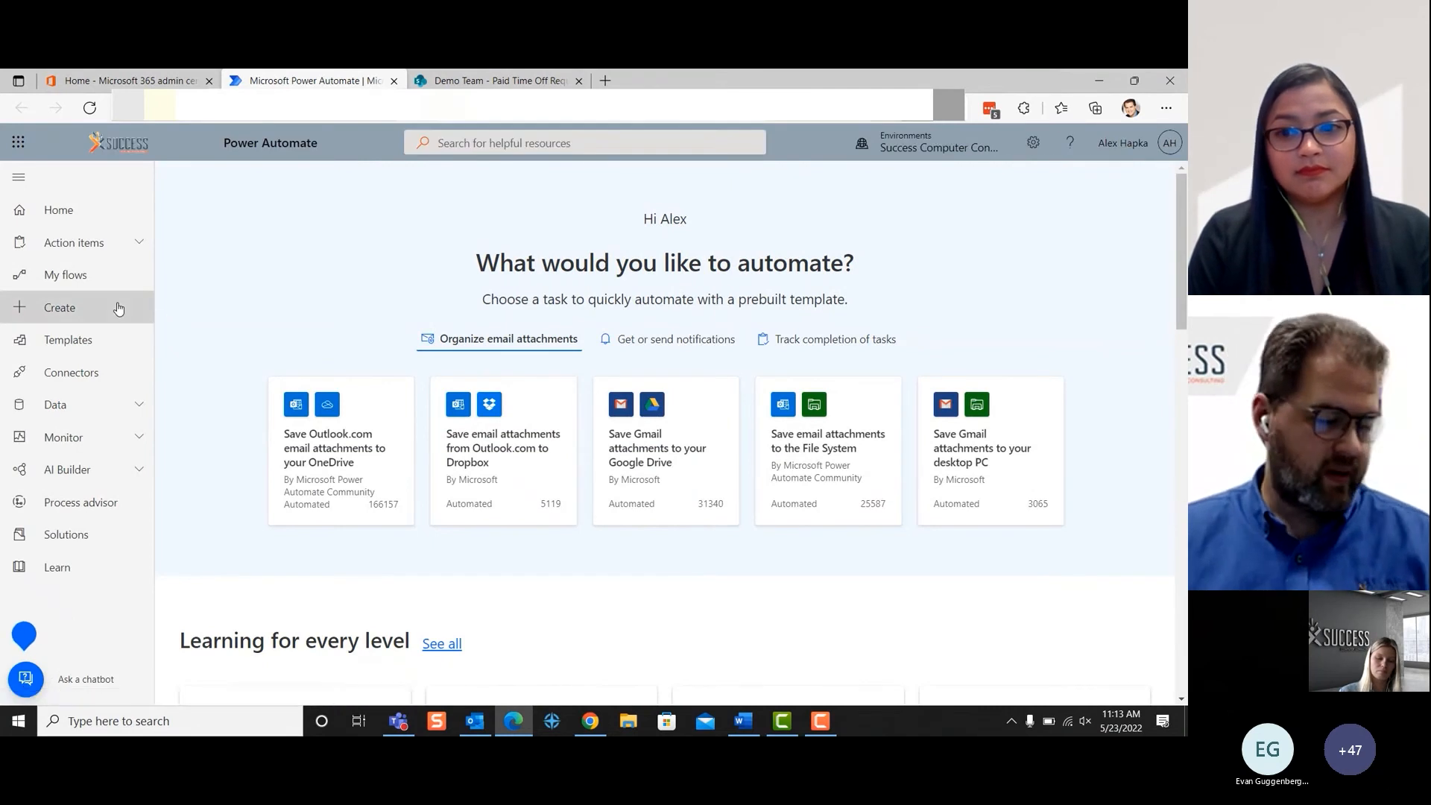
pyautogui.click(118, 308)
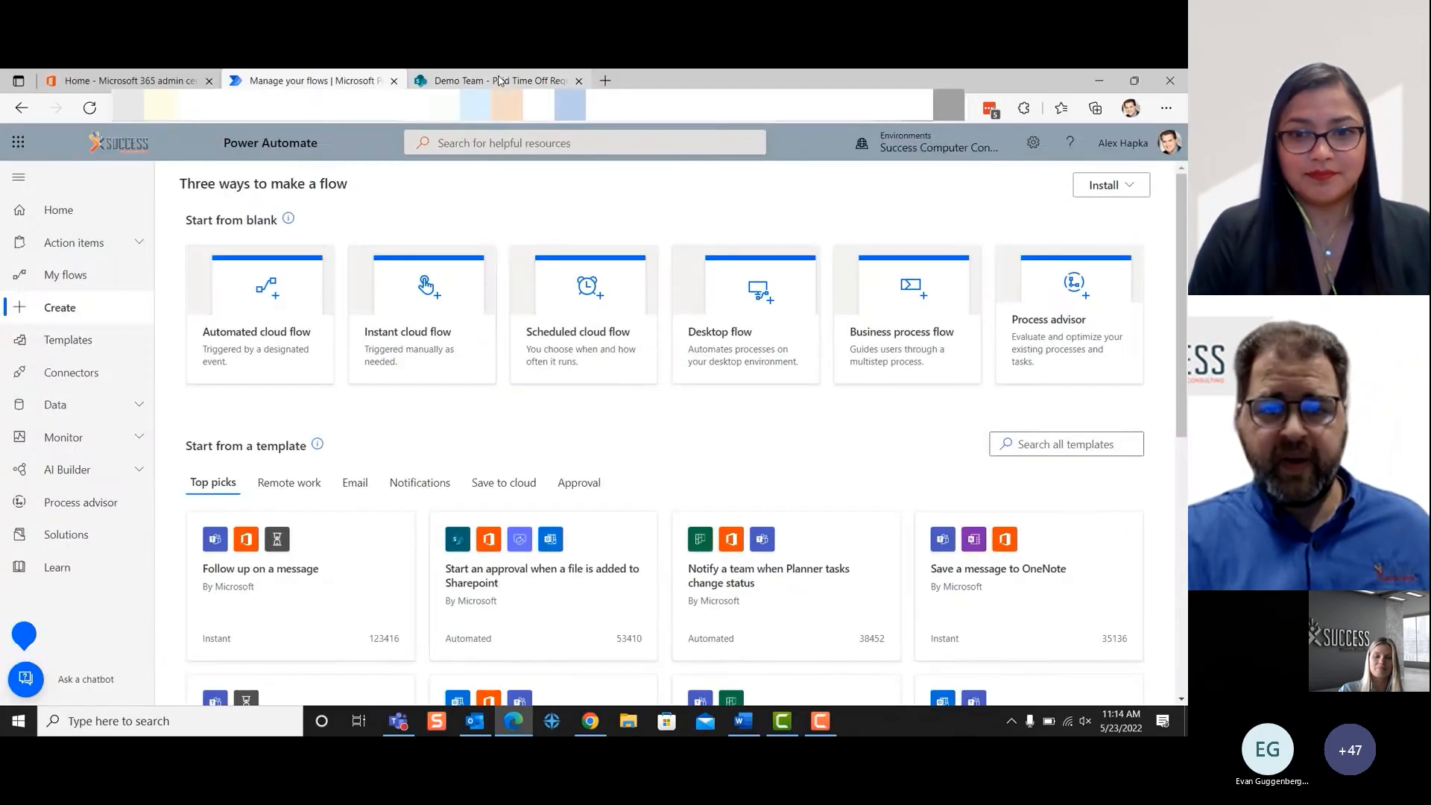
# - Create a Power Automate flow from the SharePoint Paid Time Off Request list using the template "Start approval when a new item is added"
pyautogui.click(499, 80)
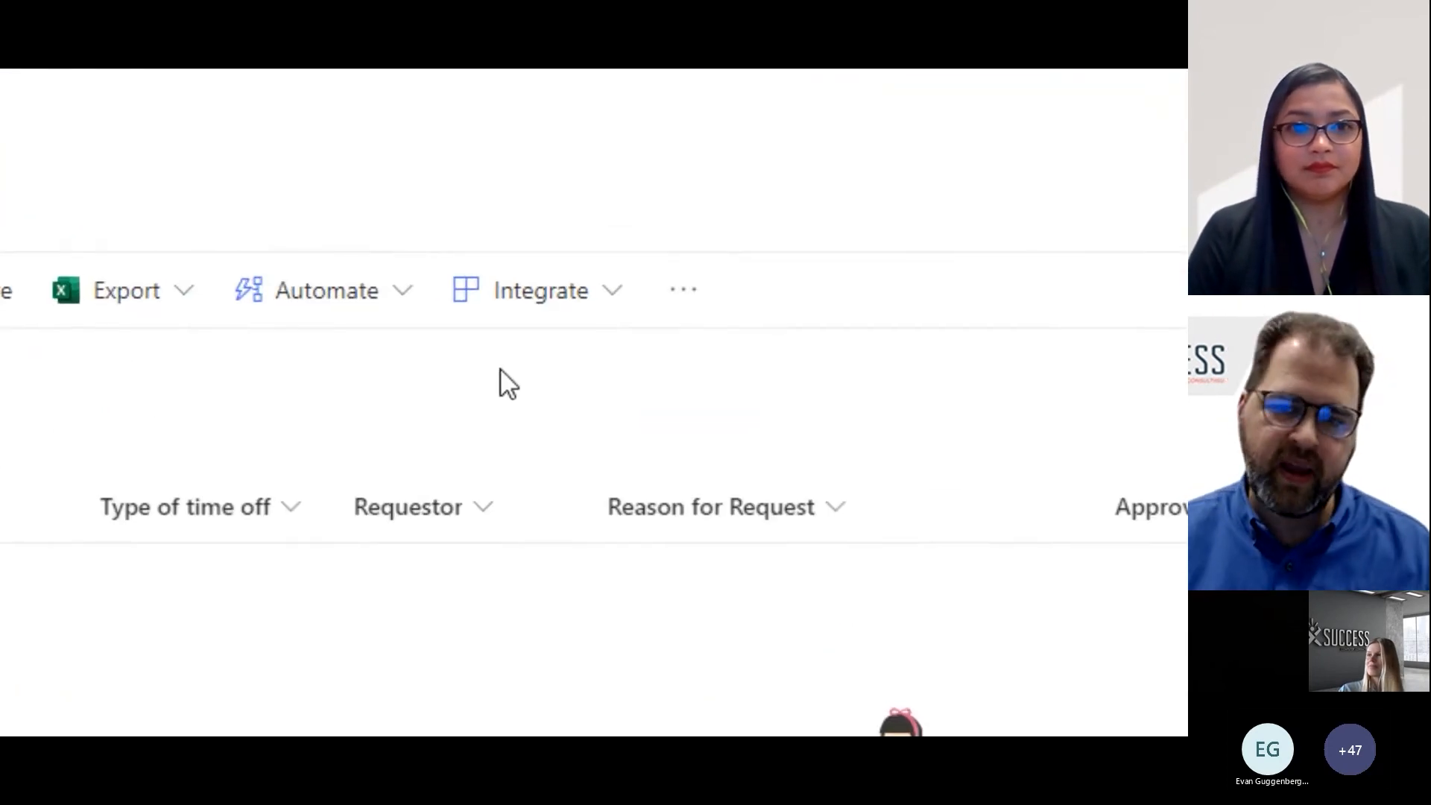
pyautogui.click(509, 283)
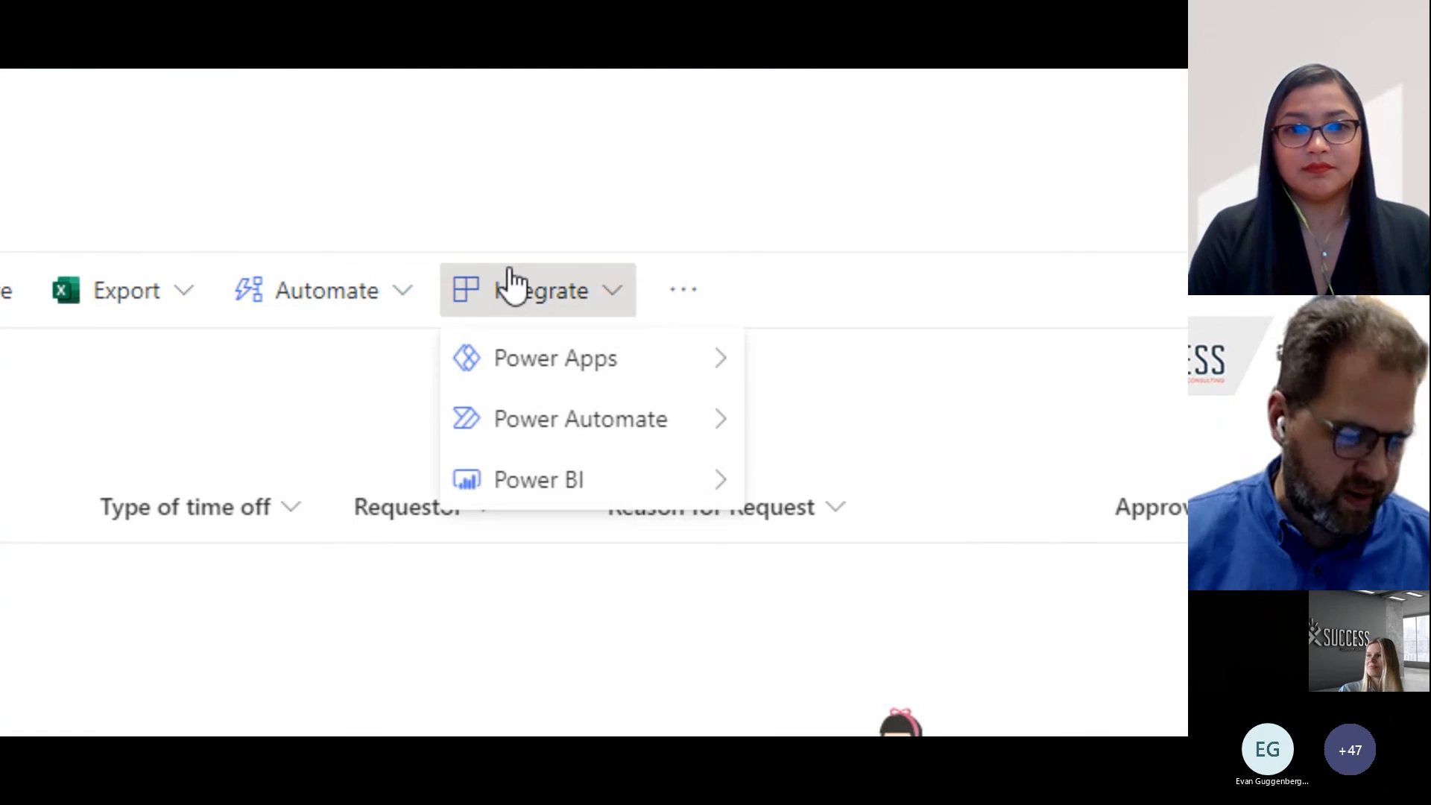
pyautogui.moveTo(581, 423)
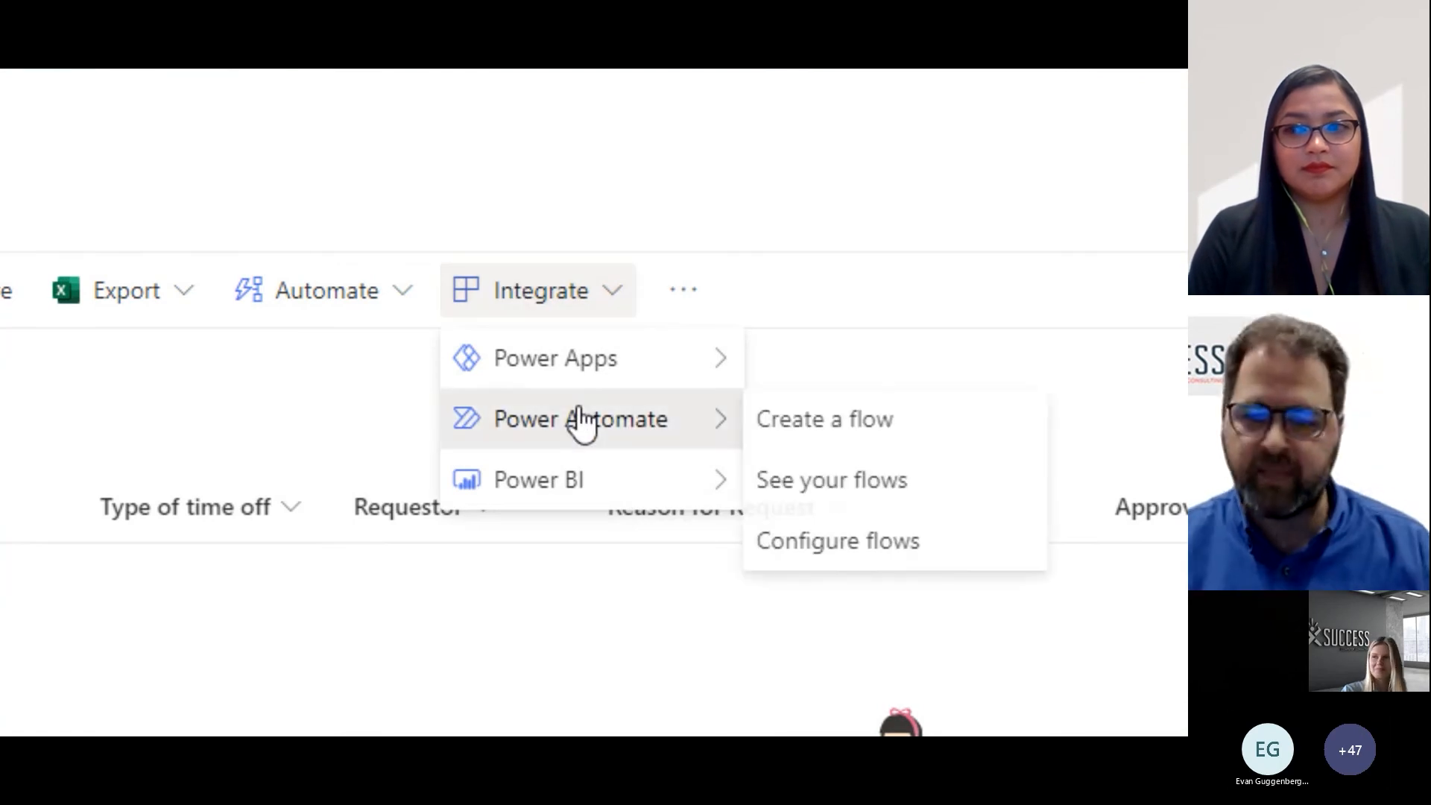
pyautogui.click(819, 425)
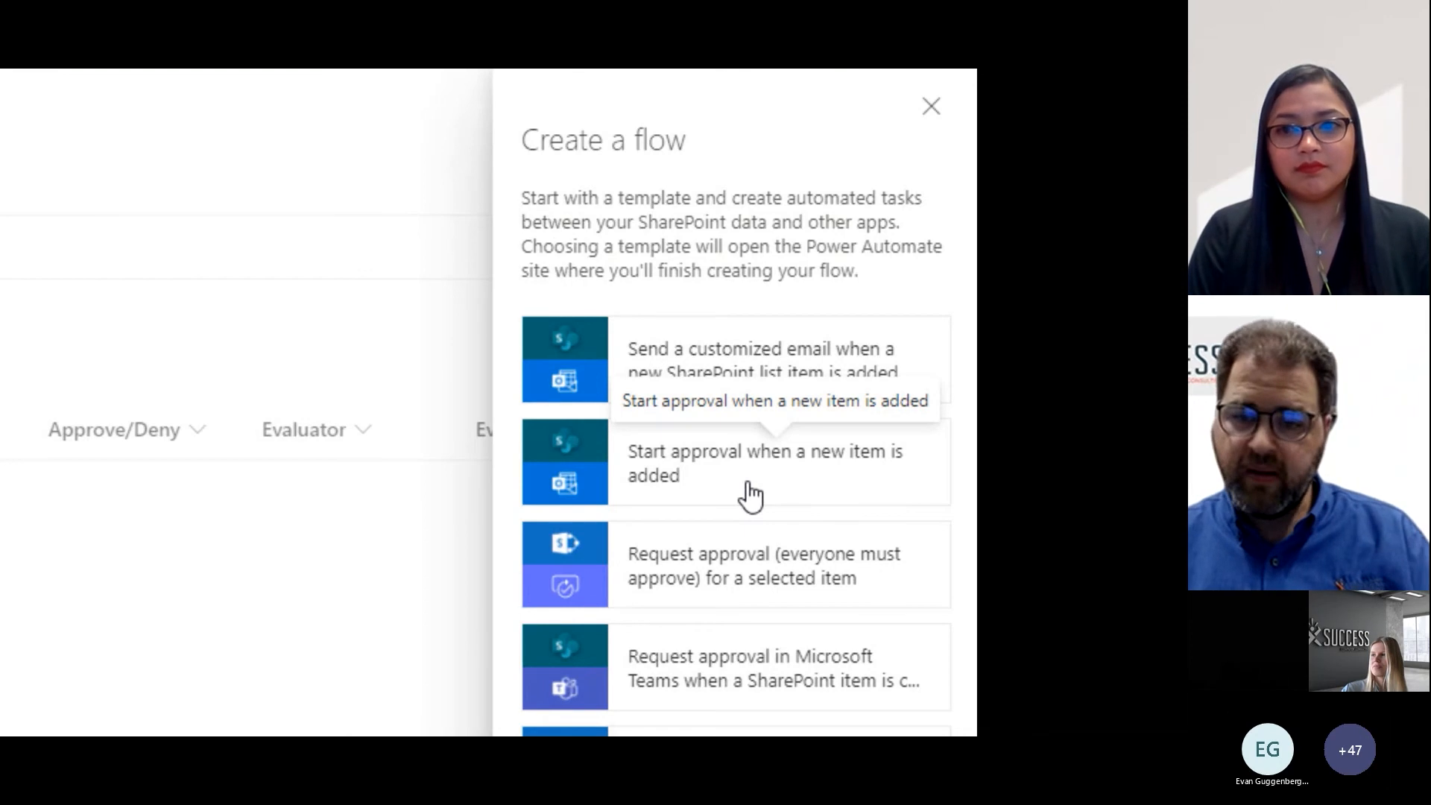
pyautogui.click(749, 496)
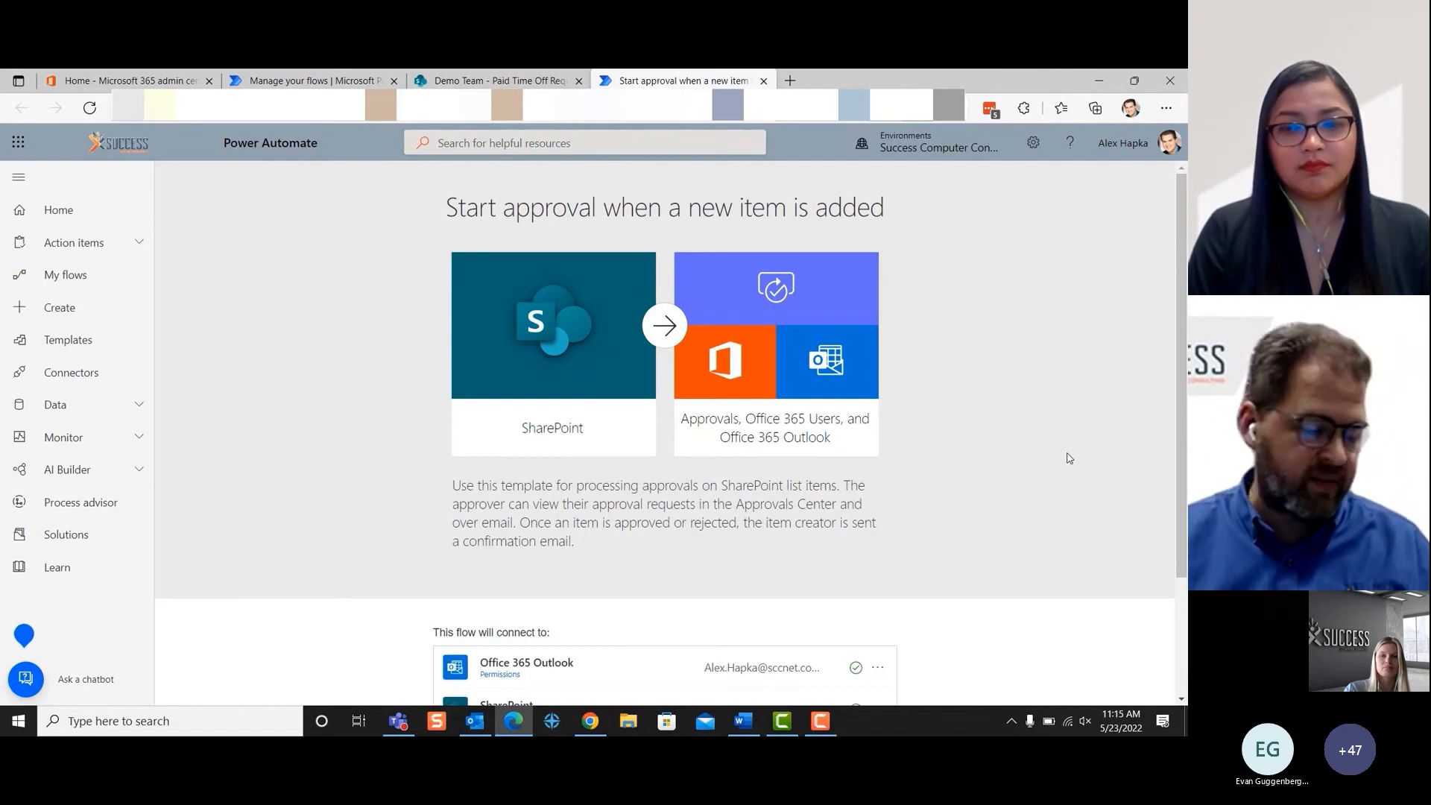
# - Review the flow's connections, including the Office 365 Outlook account options, and continue to the flow editor
pyautogui.scroll(-2, 820, 507)
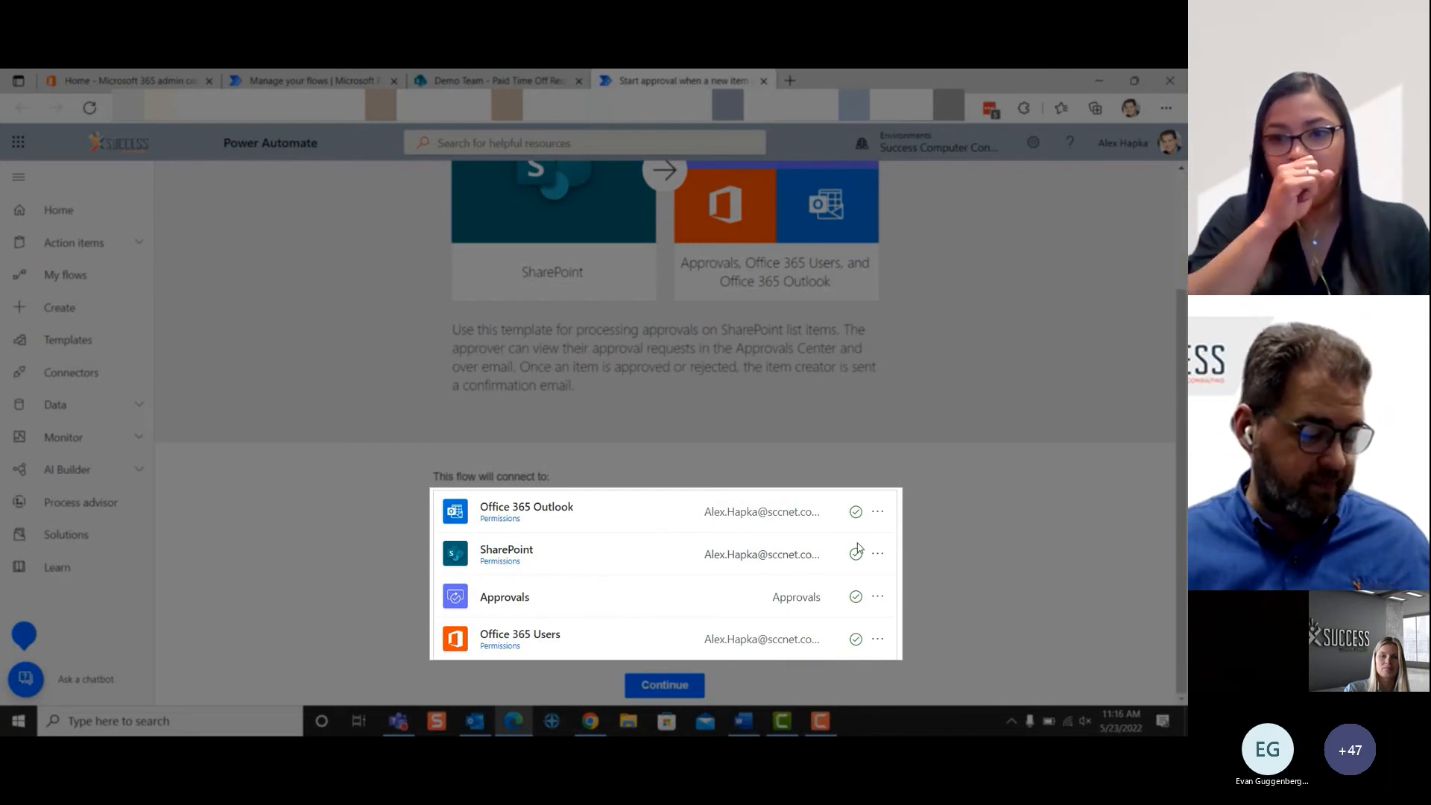
pyautogui.click(876, 513)
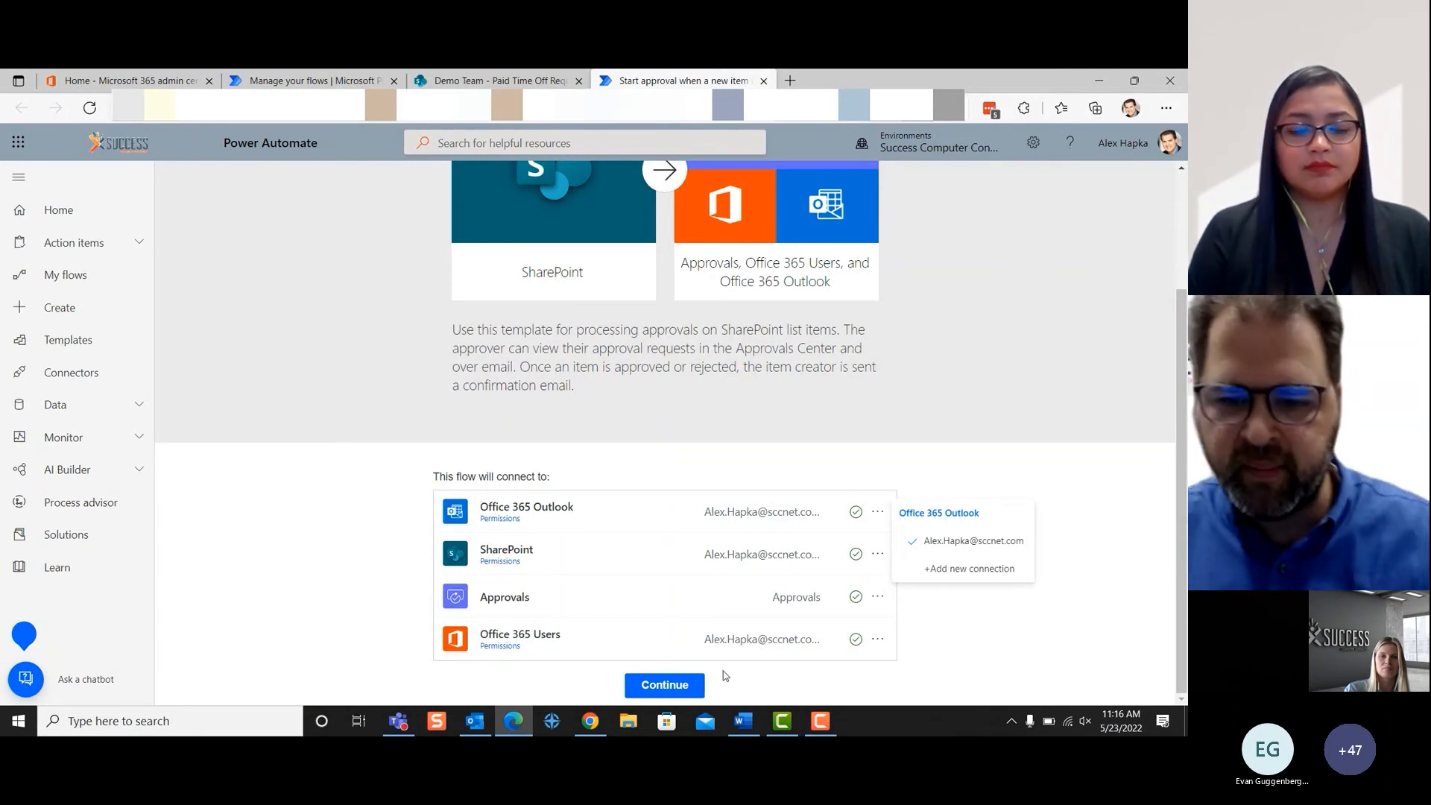
pyautogui.click(712, 690)
pyautogui.click(664, 684)
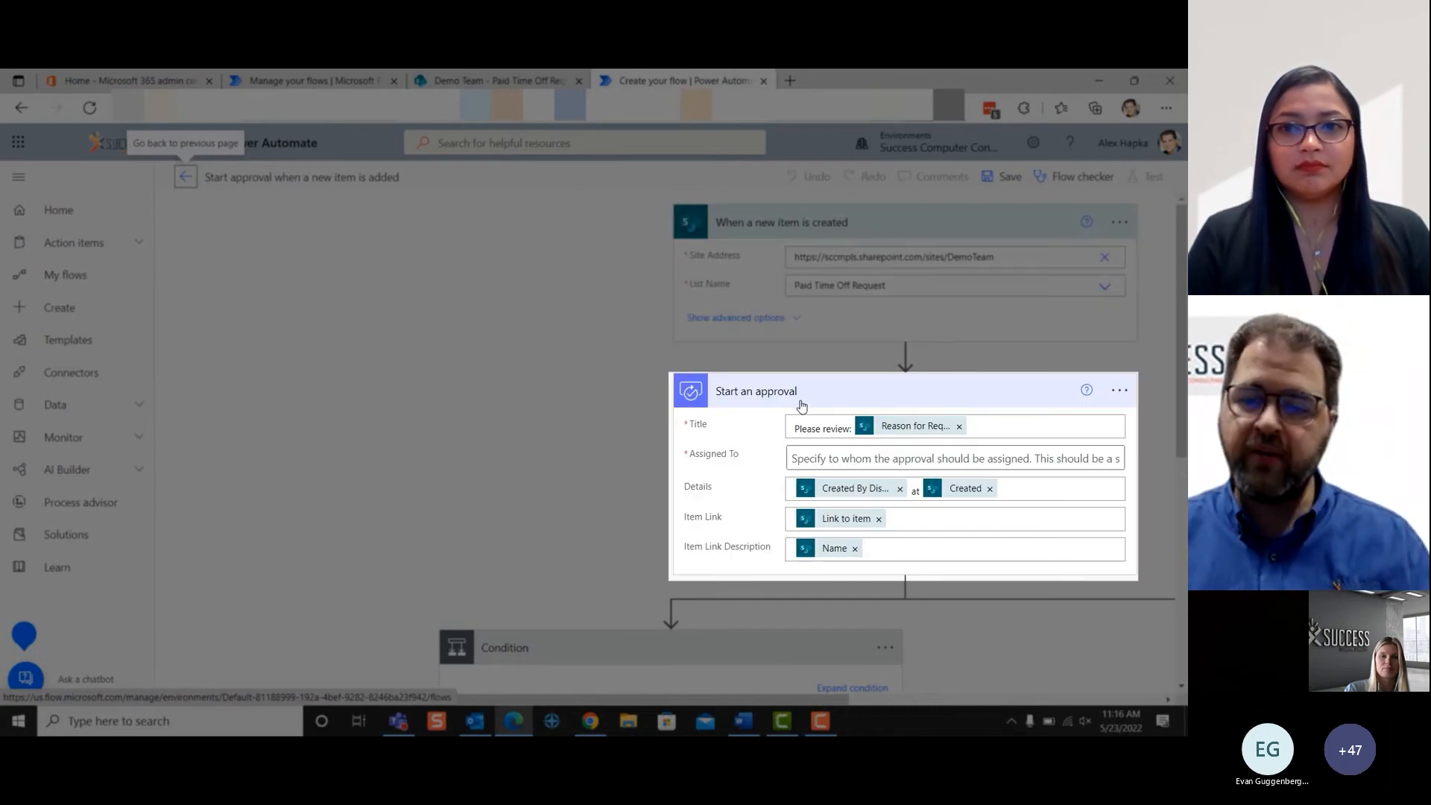
# - Assign the Start an approval action to the approver, looked up by full name among the suggested people
pyautogui.click(833, 456)
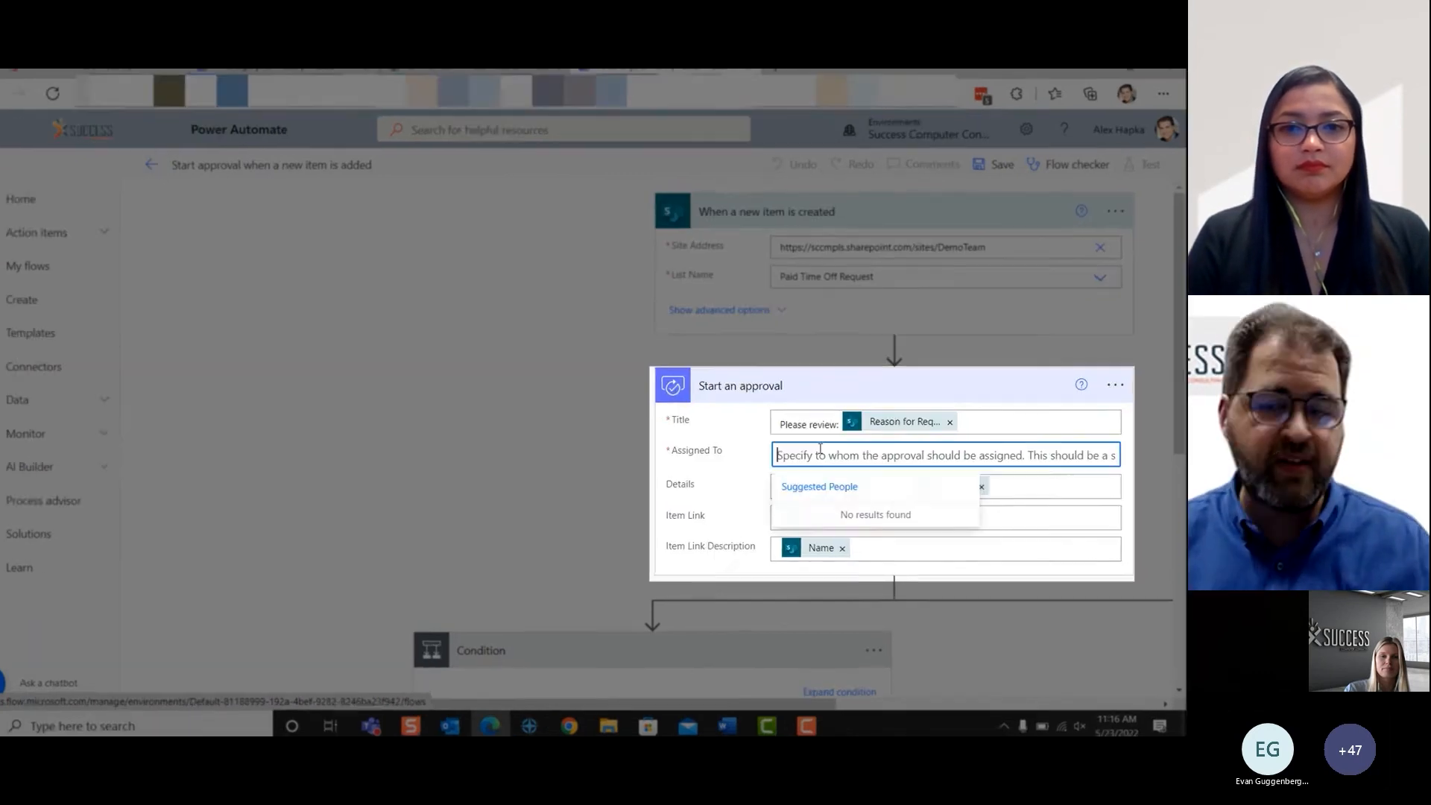
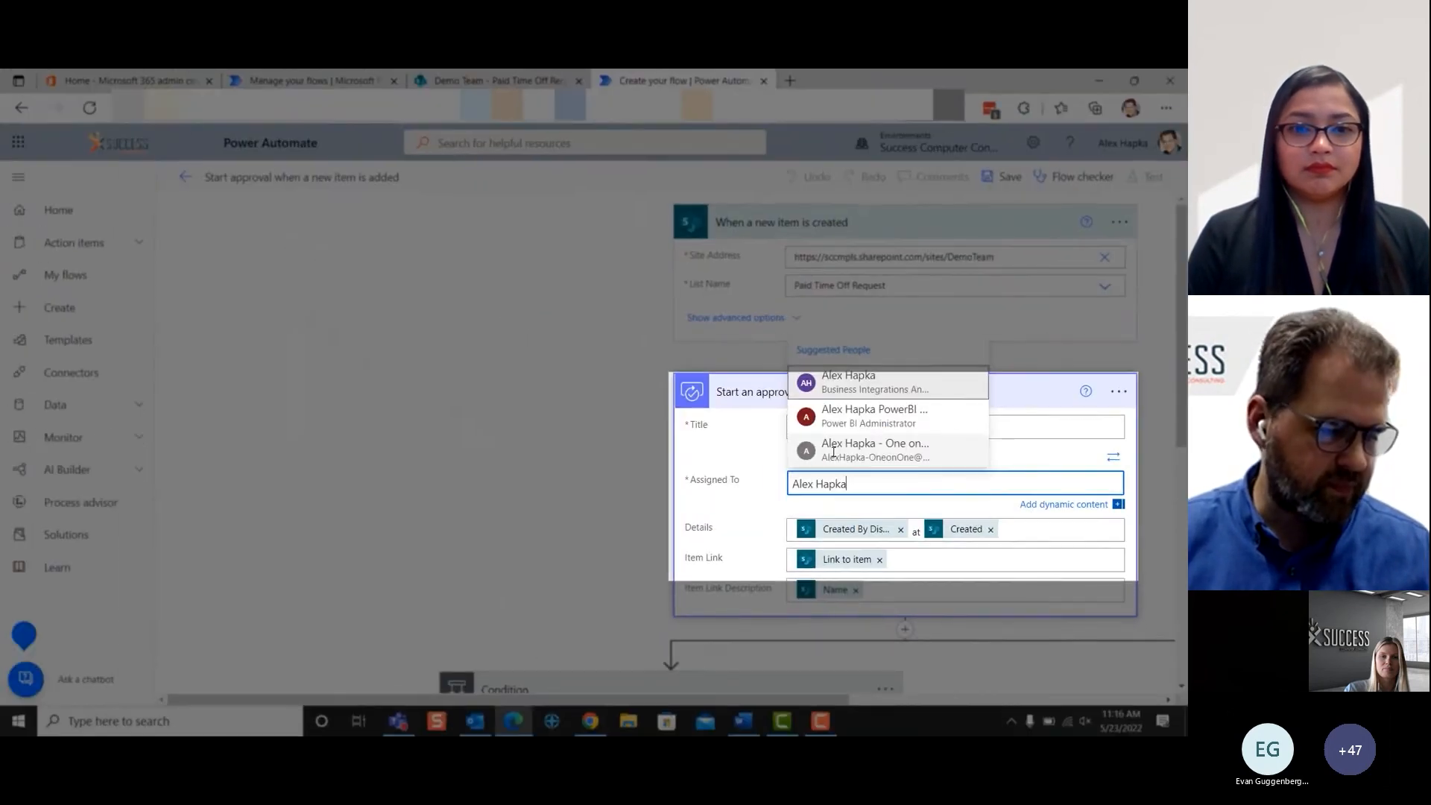
pyautogui.click(838, 393)
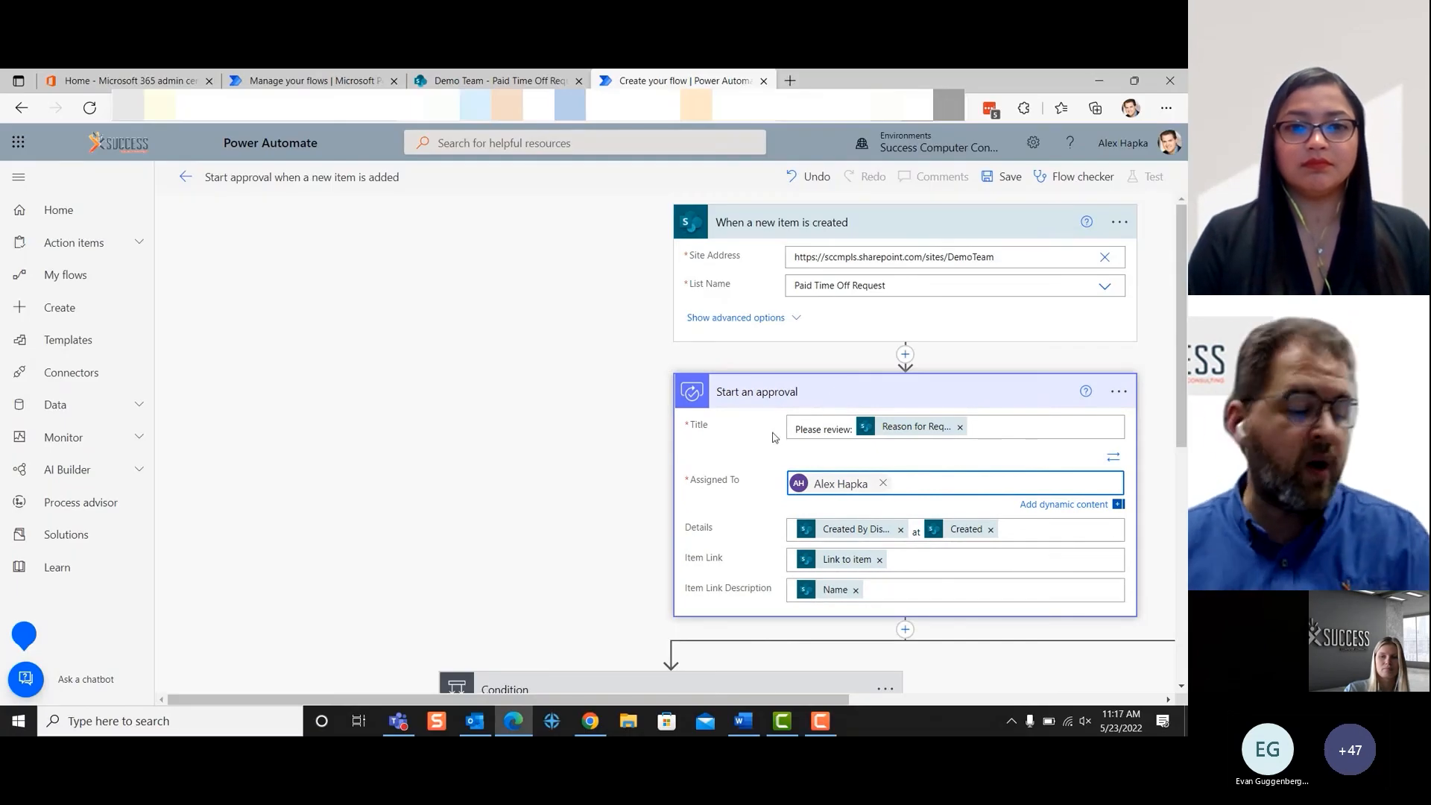
# - Add the Start Date and End Date dynamic content on separate new lines in the approval's Details
pyautogui.scroll(-4, 773, 437)
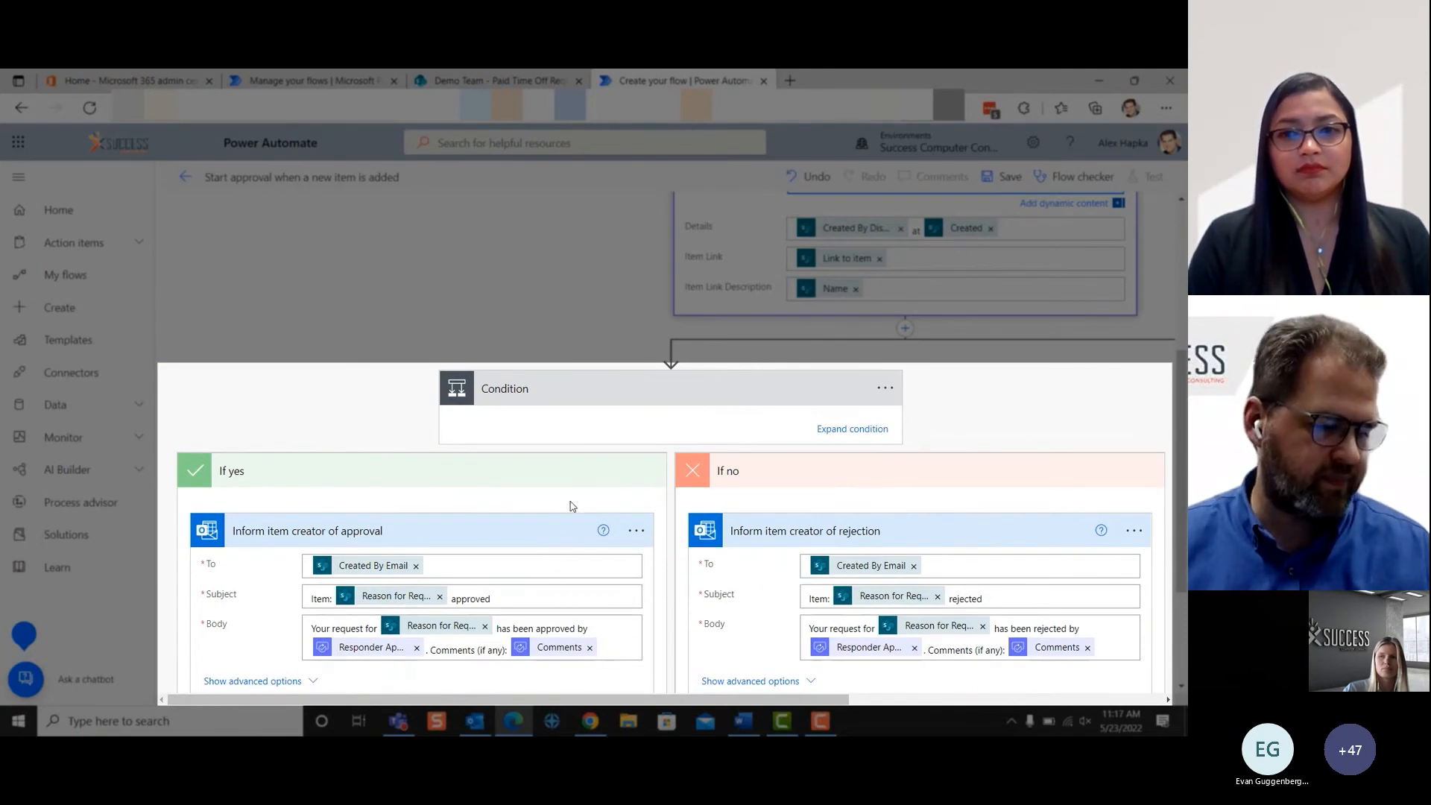
pyautogui.scroll(3, 678, 471)
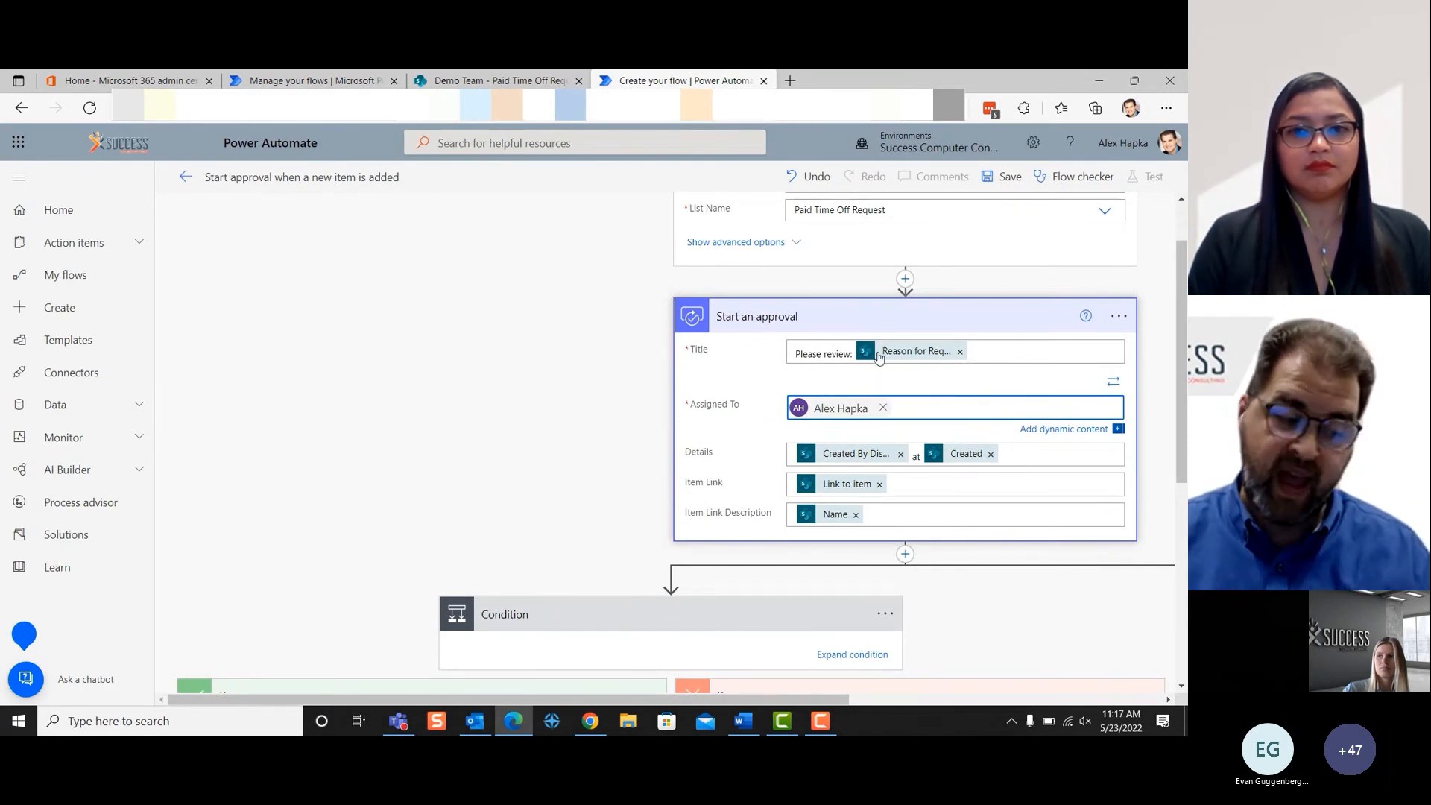
pyautogui.moveTo(864, 359)
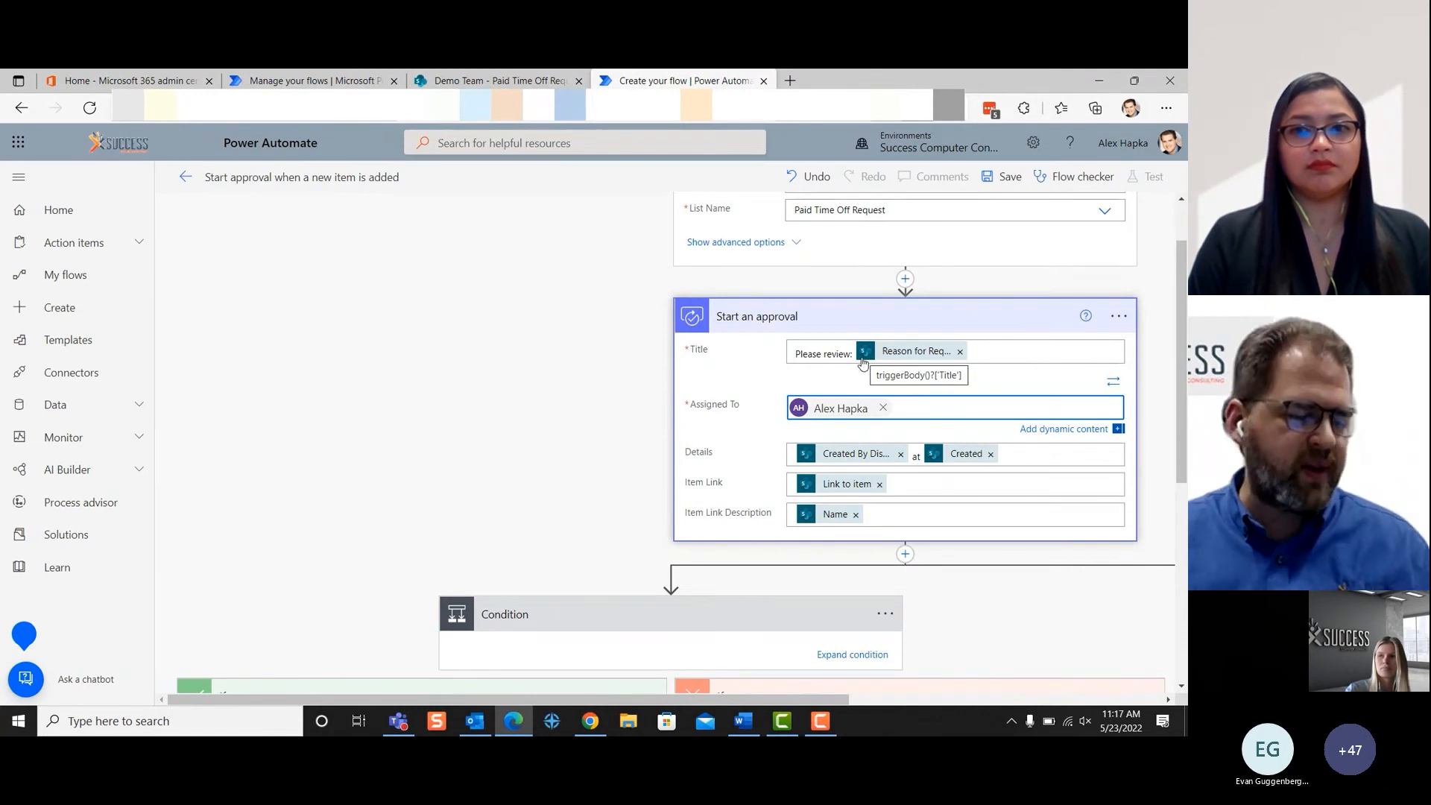
pyautogui.scroll(1, 862, 357)
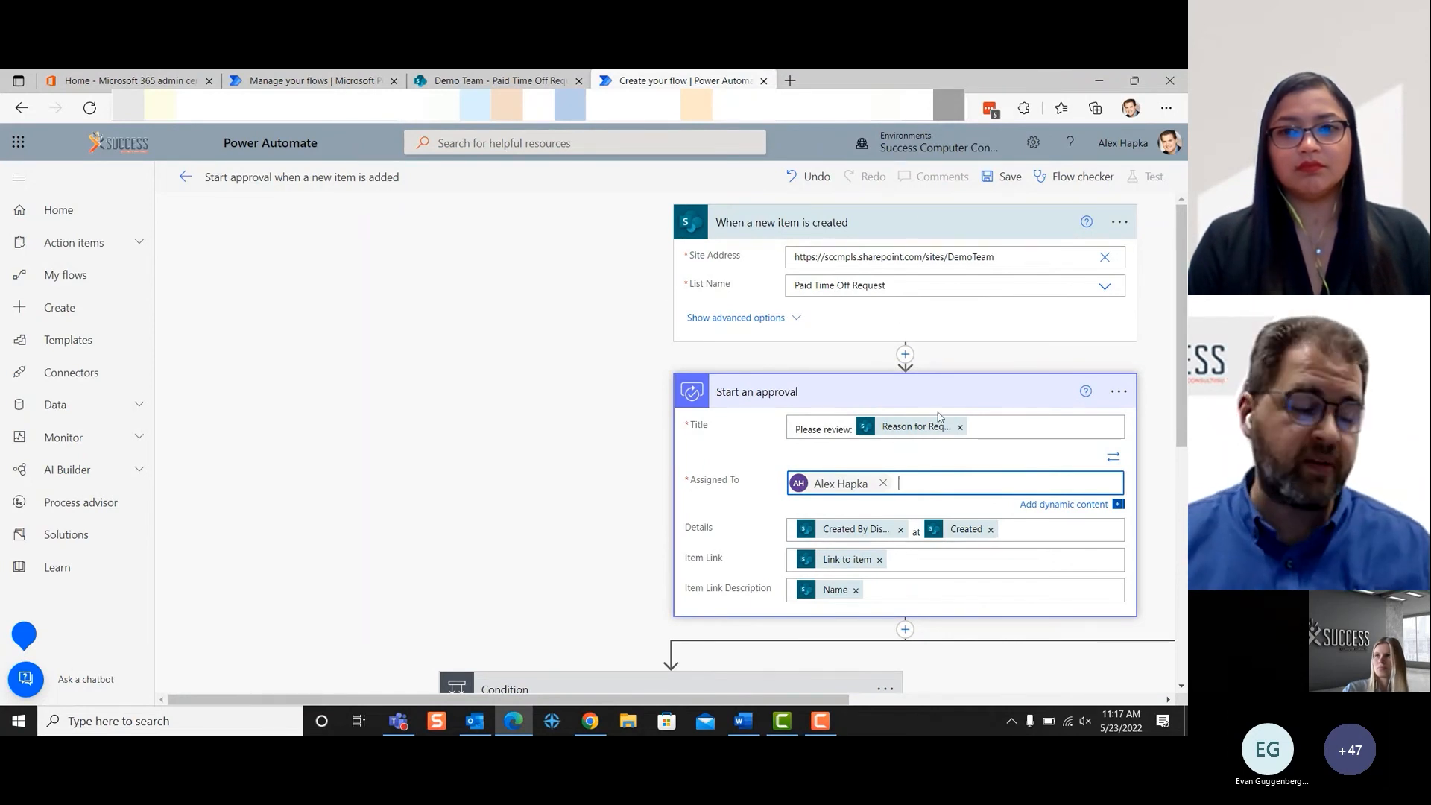
pyautogui.scroll(-1, 939, 417)
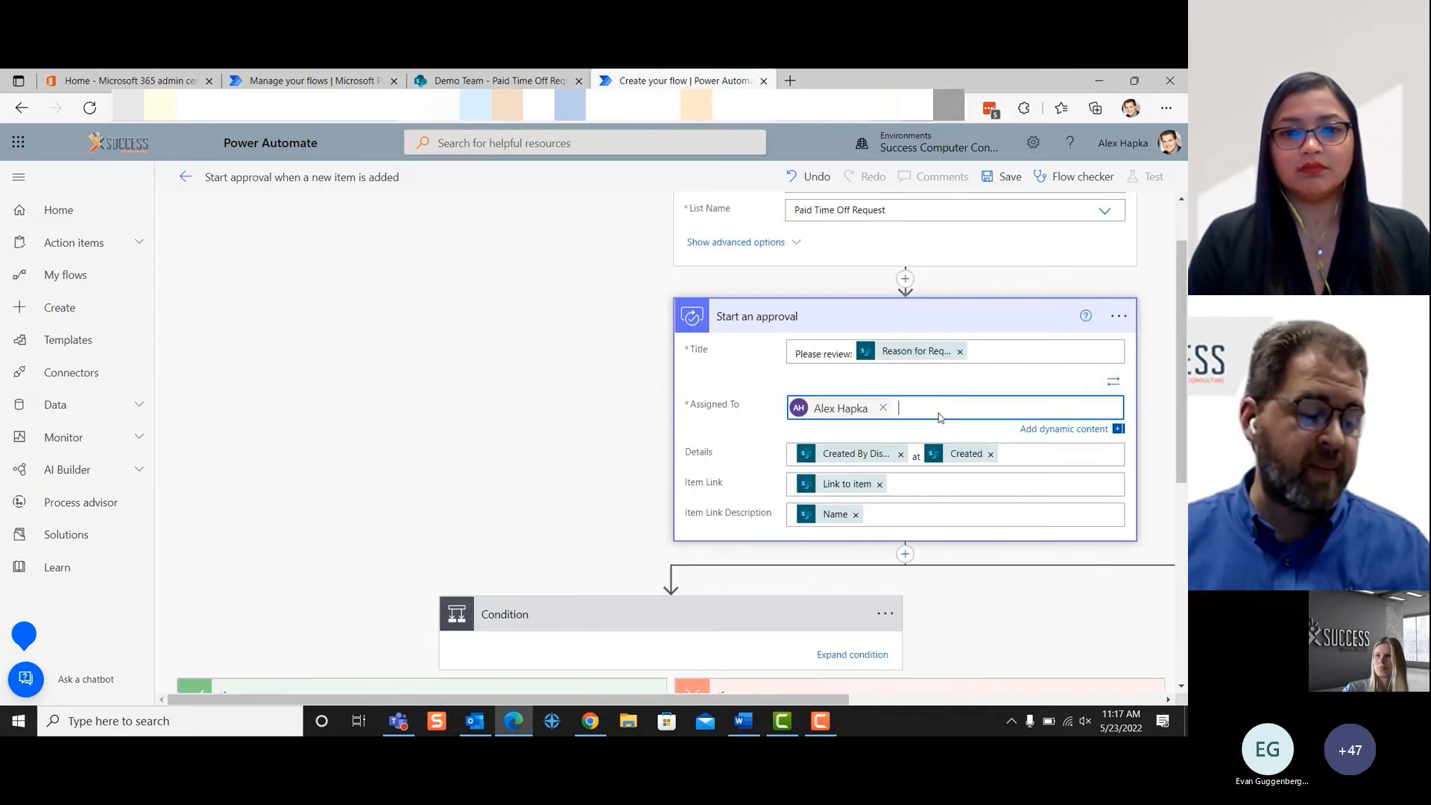
pyautogui.click(847, 394)
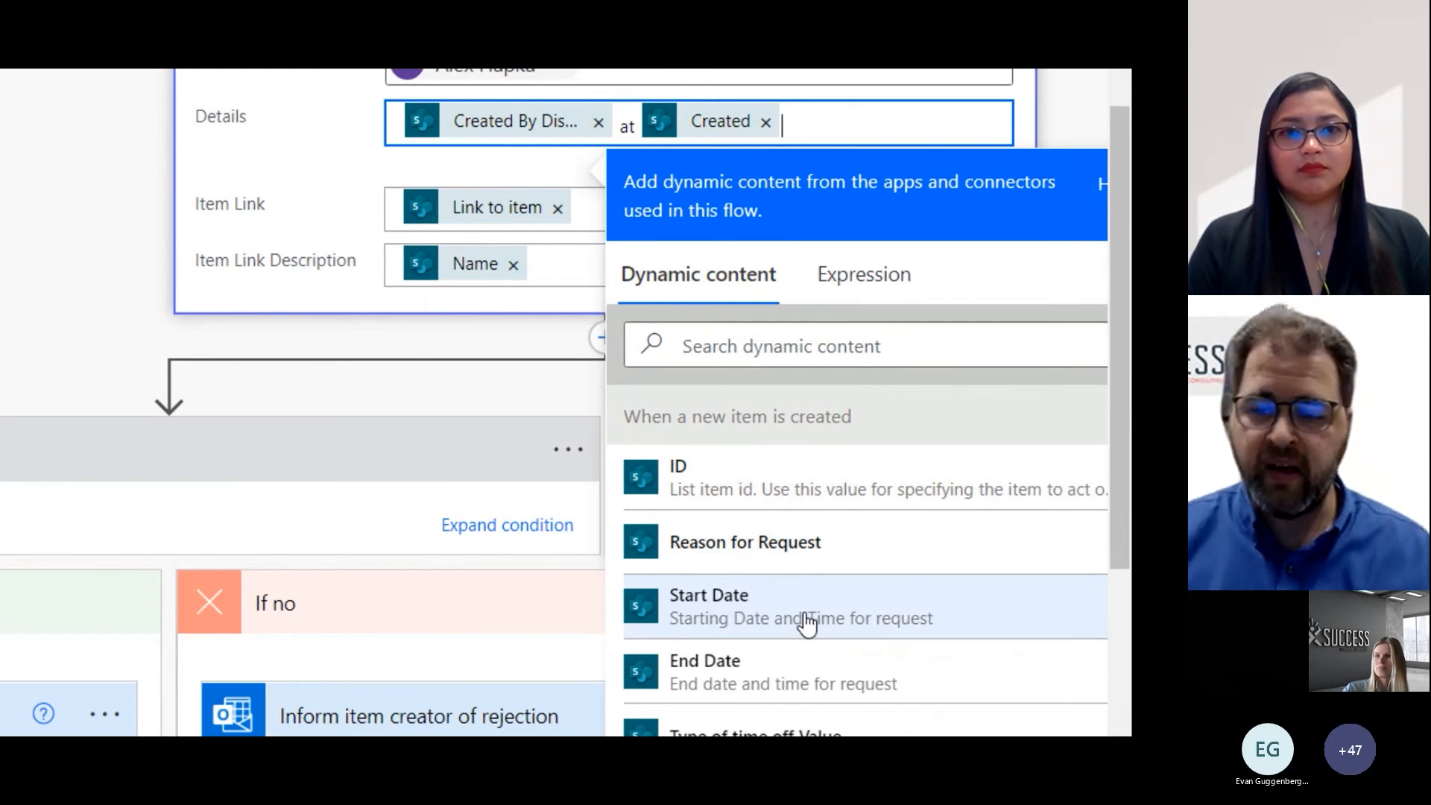
pyautogui.press('Return')
pyautogui.click(787, 646)
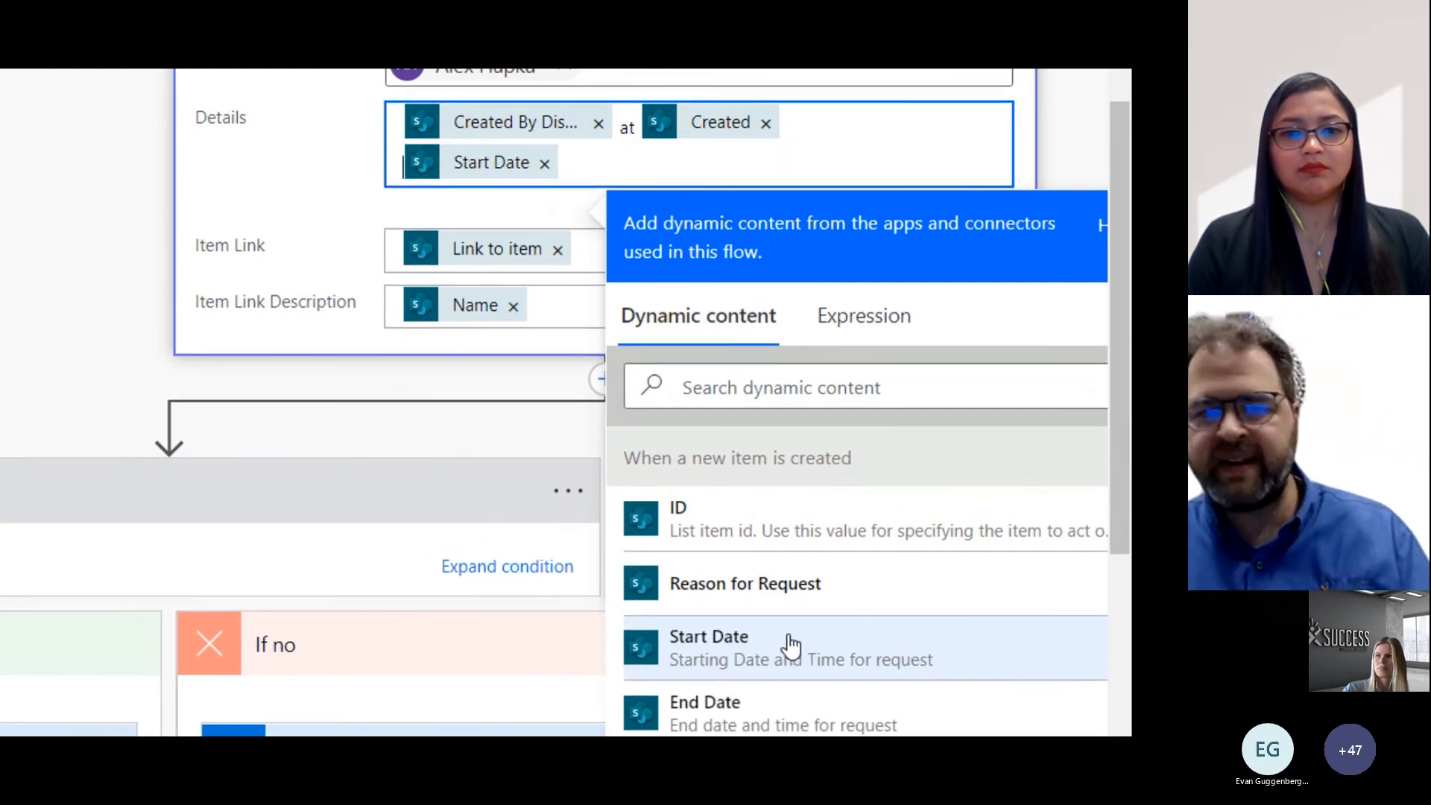
pyautogui.press('Return')
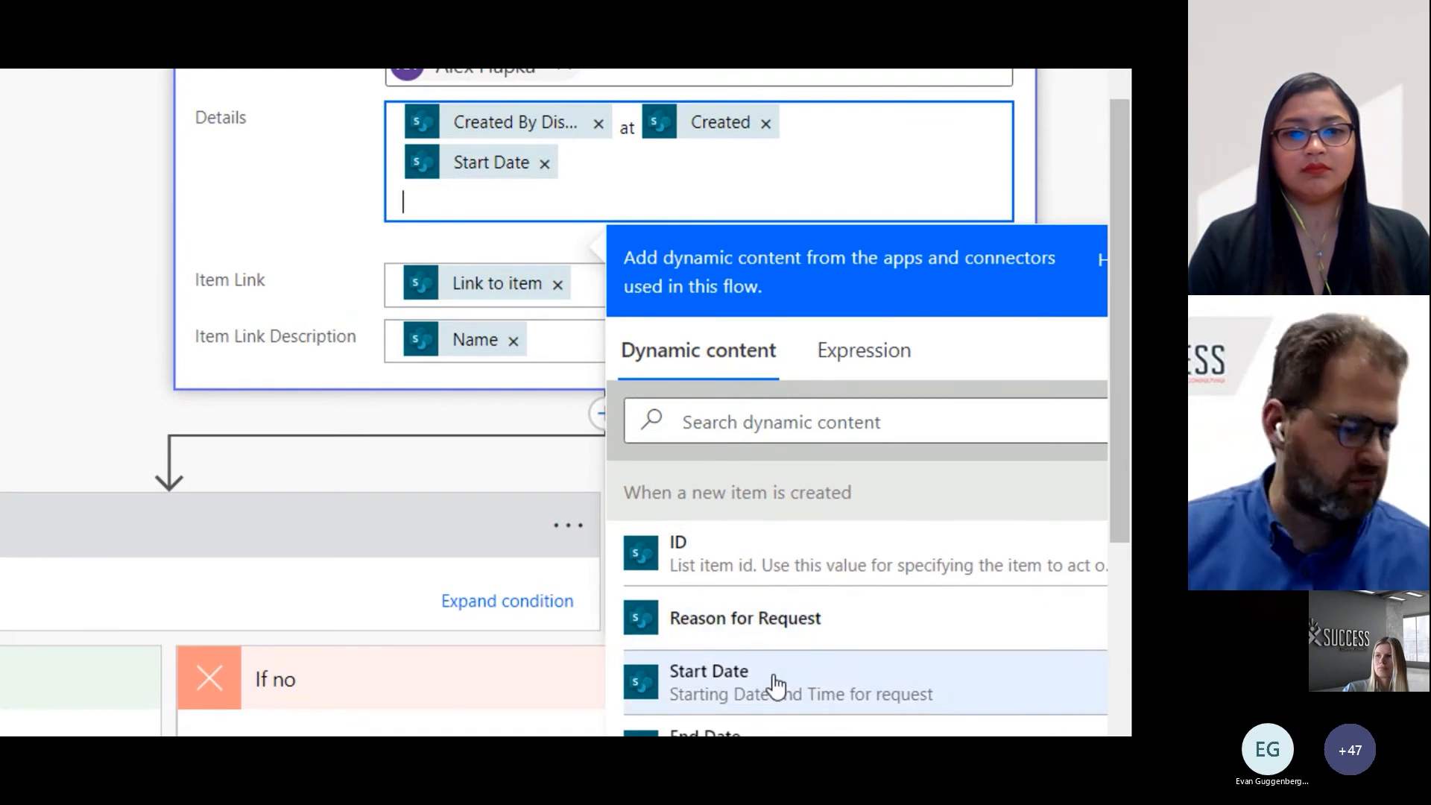
pyautogui.click(708, 732)
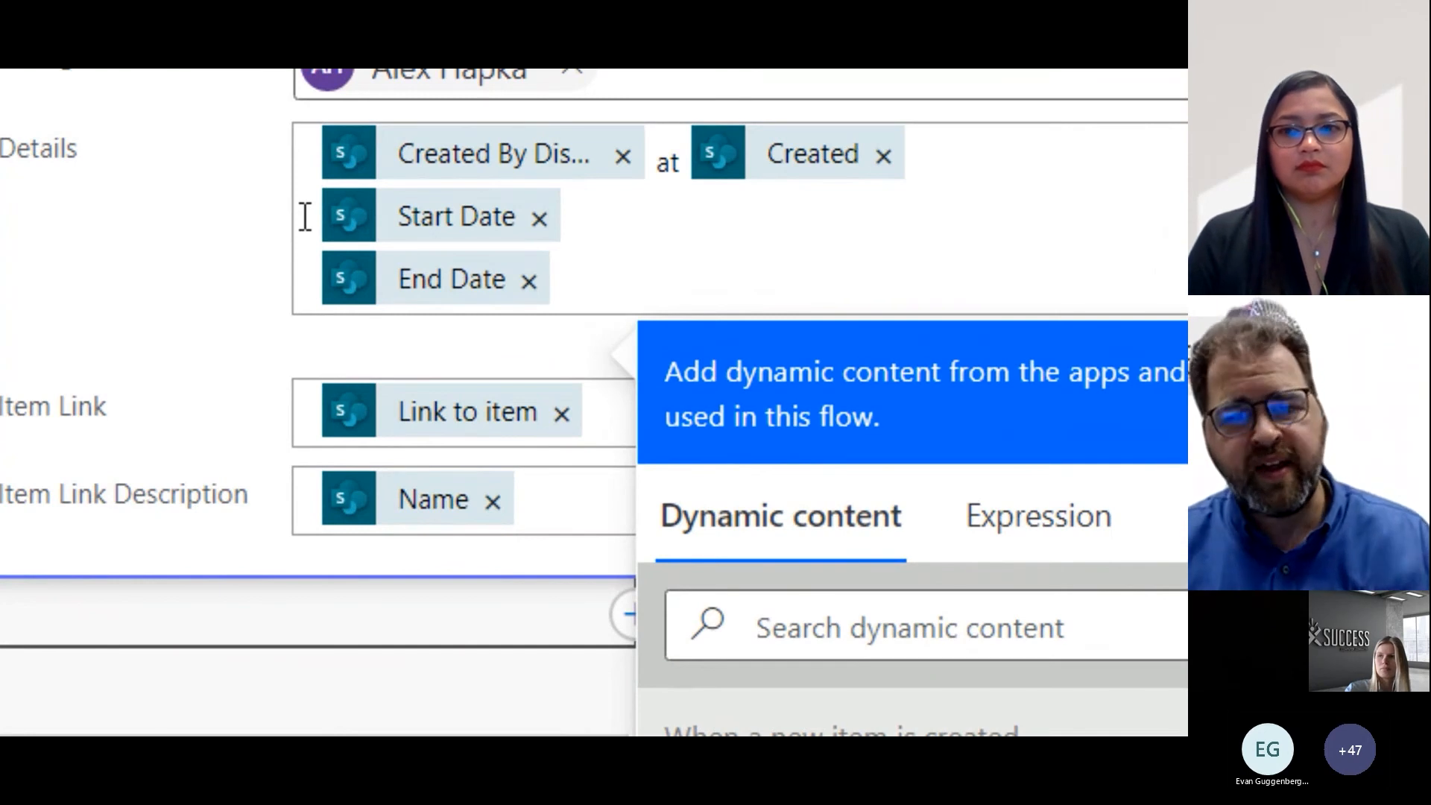
# - Label the two date lines in the approval's Details with "Start Date:" and "End Date:" before their dynamic values
pyautogui.click(305, 216)
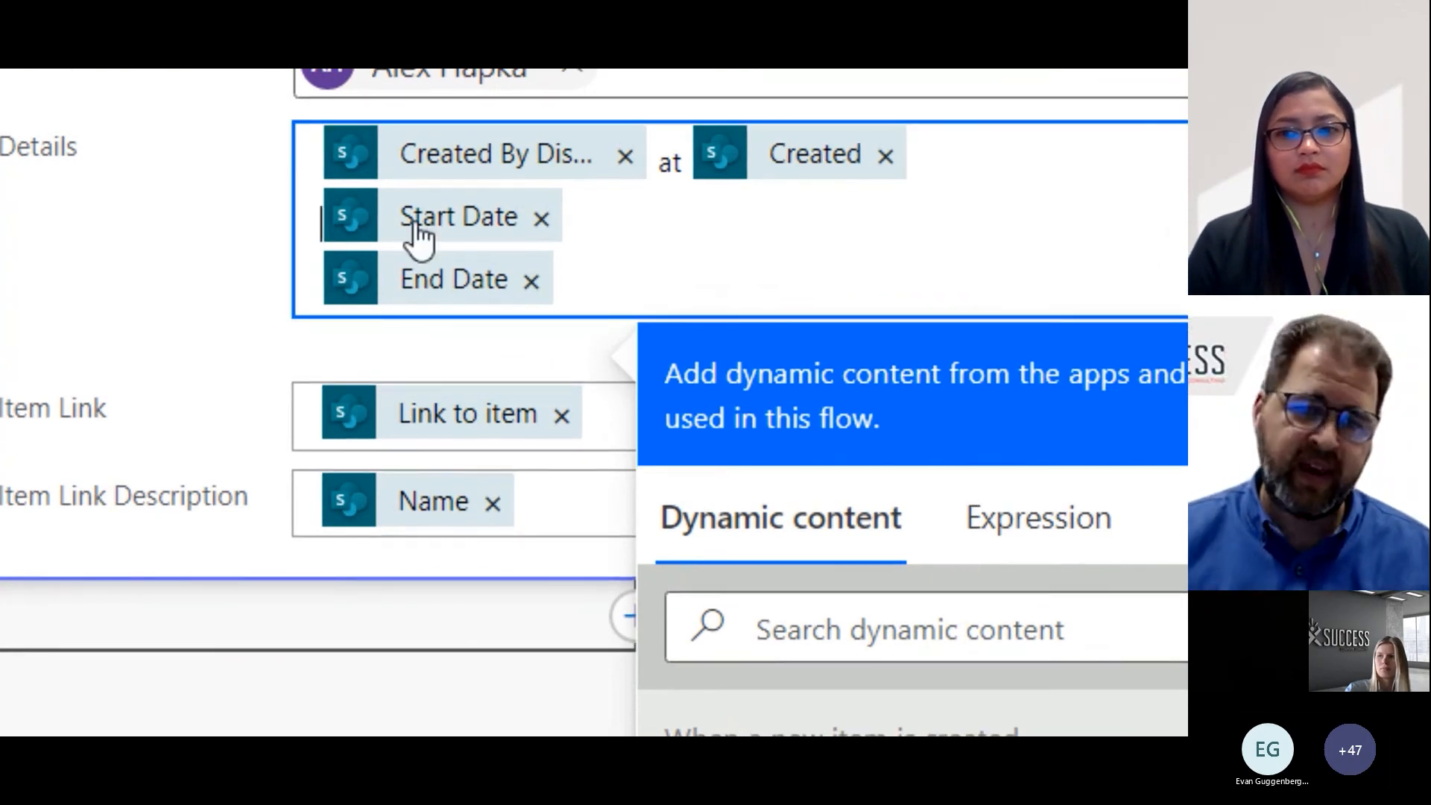
pyautogui.write('Start Date')
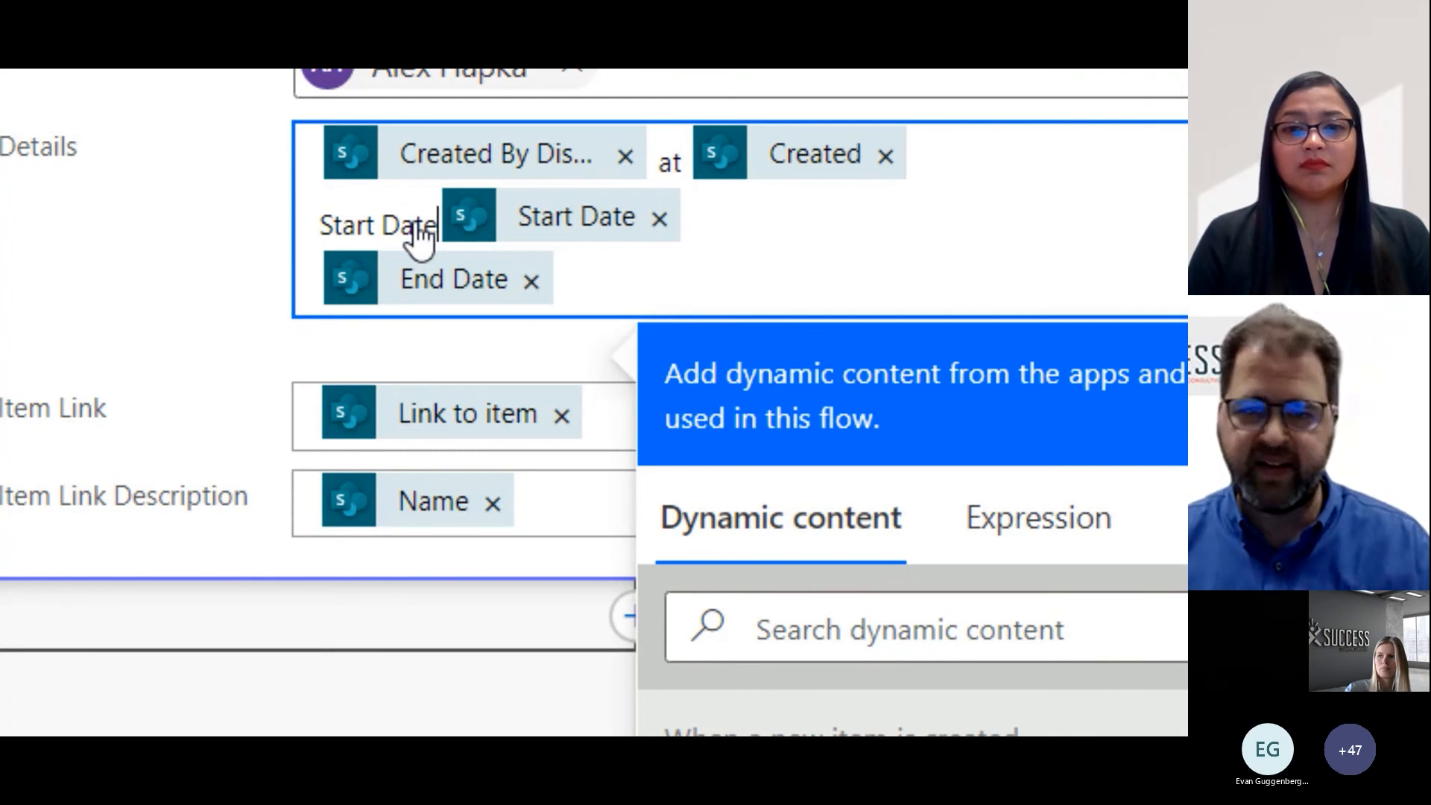
pyautogui.write(': Start Date ')
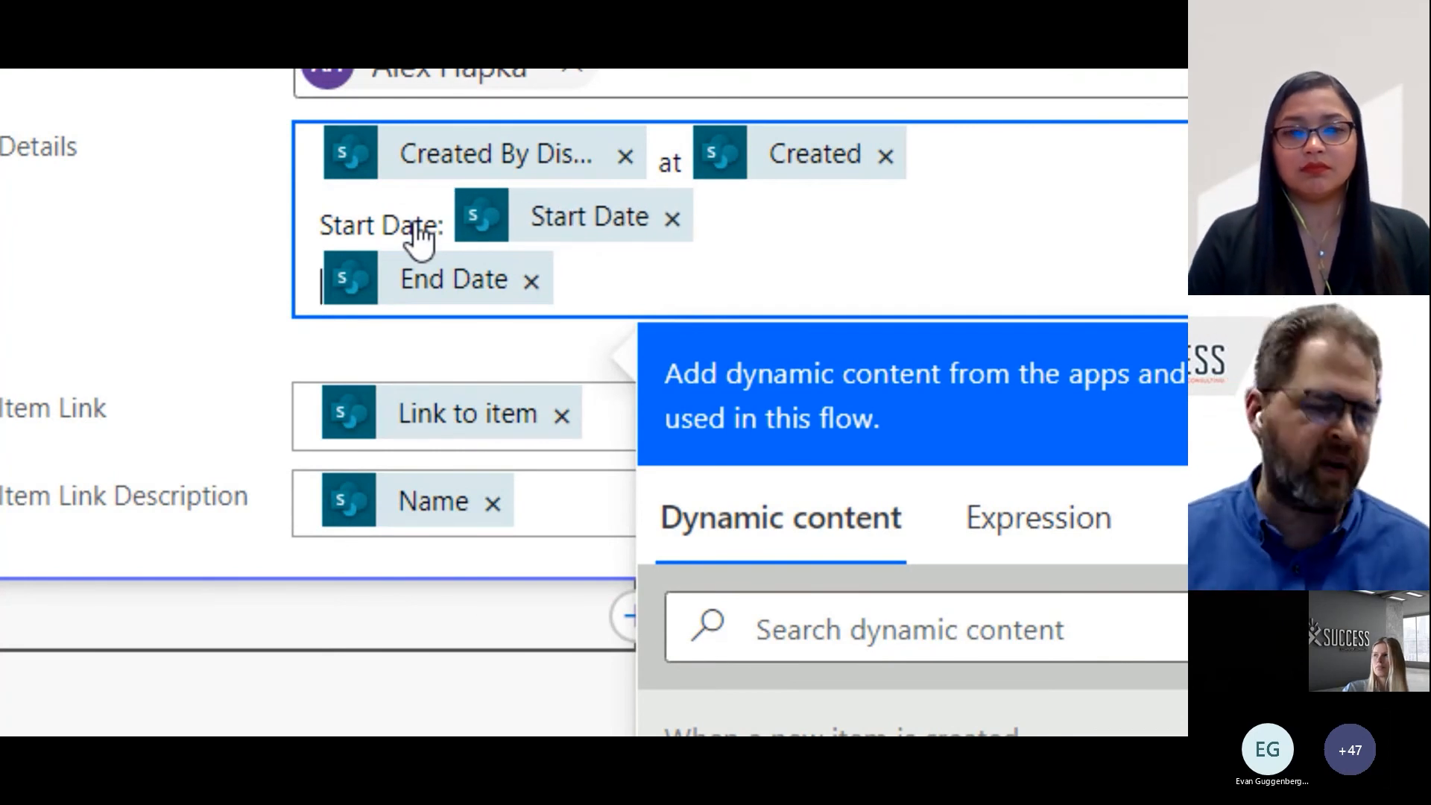
pyautogui.write('End Date')
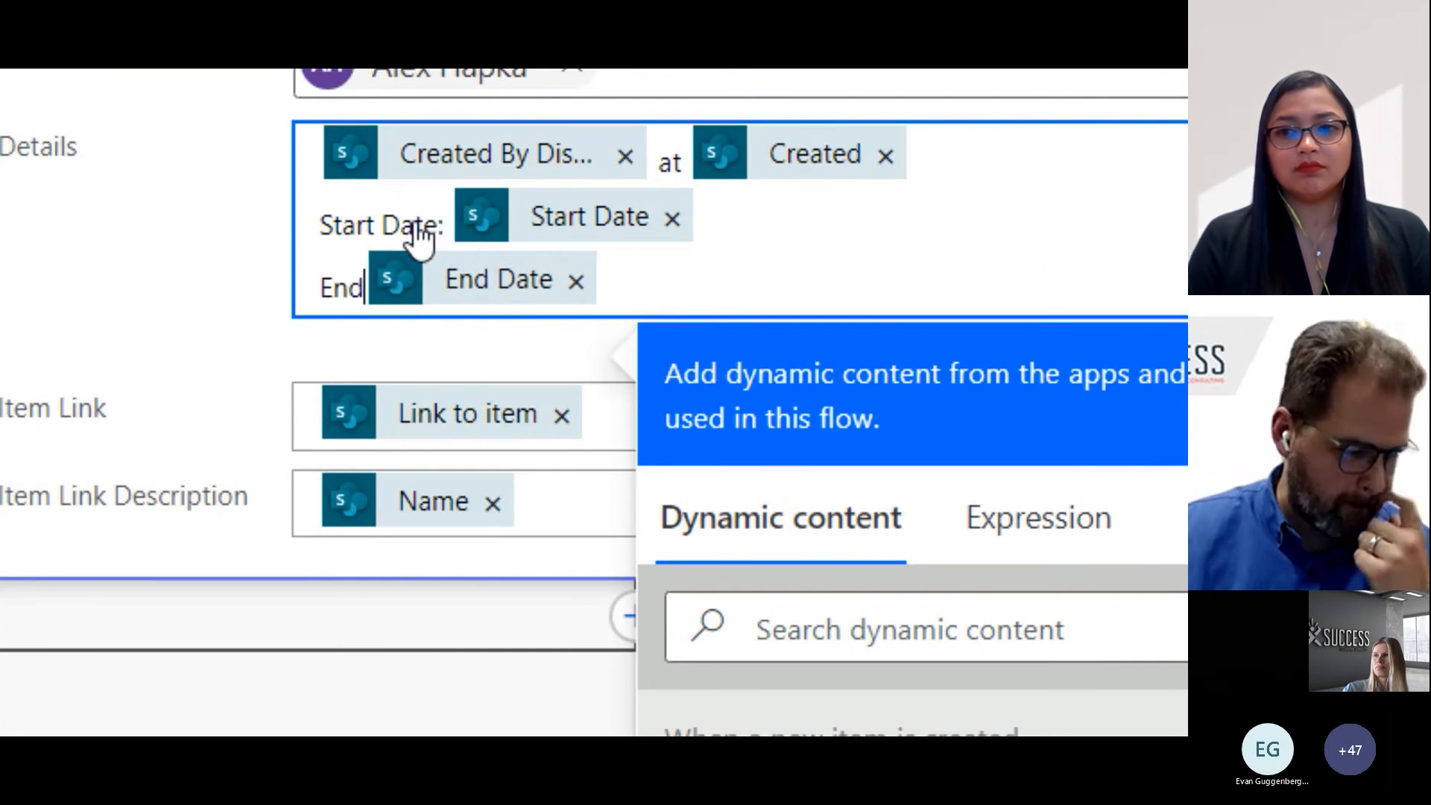
pyautogui.write(':')
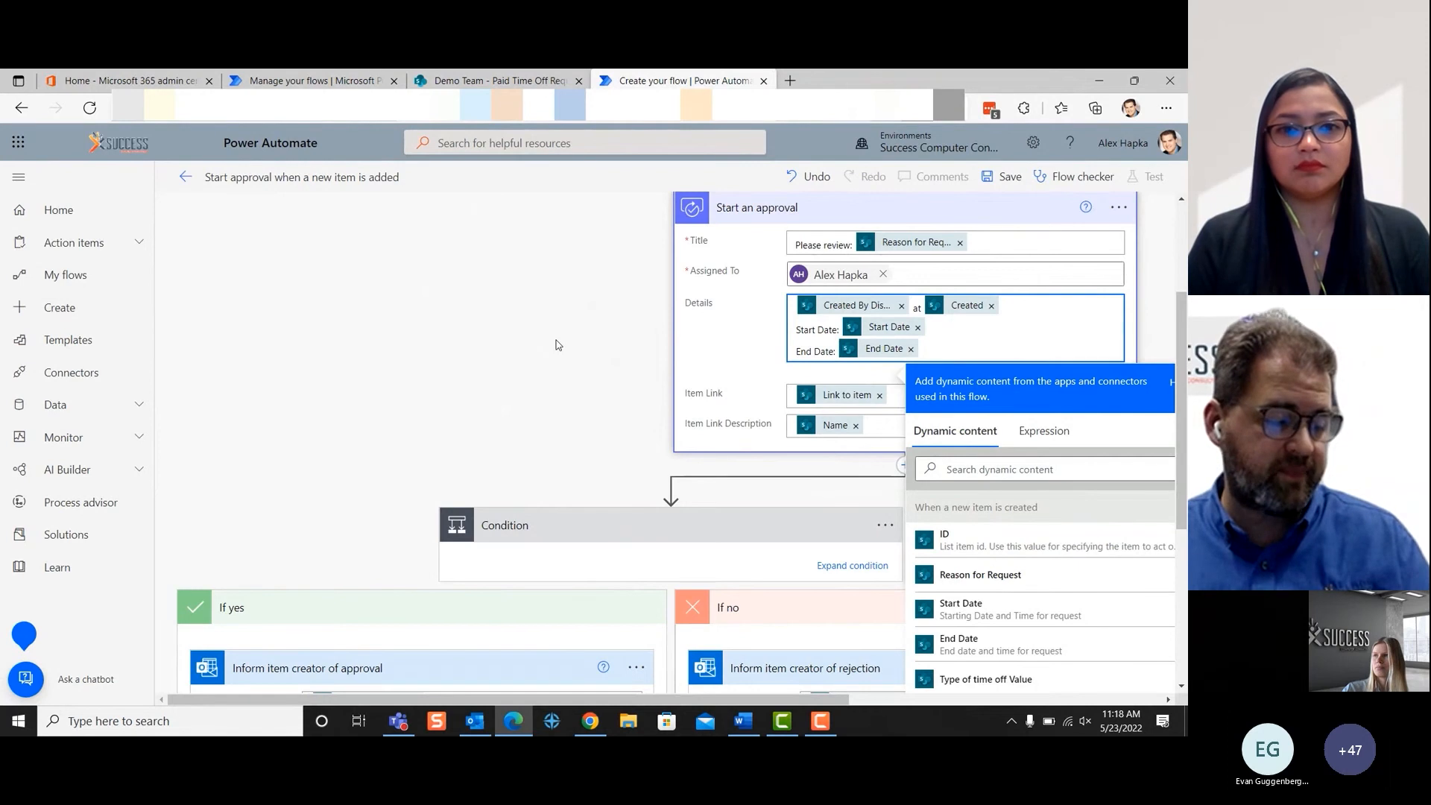
pyautogui.click(605, 376)
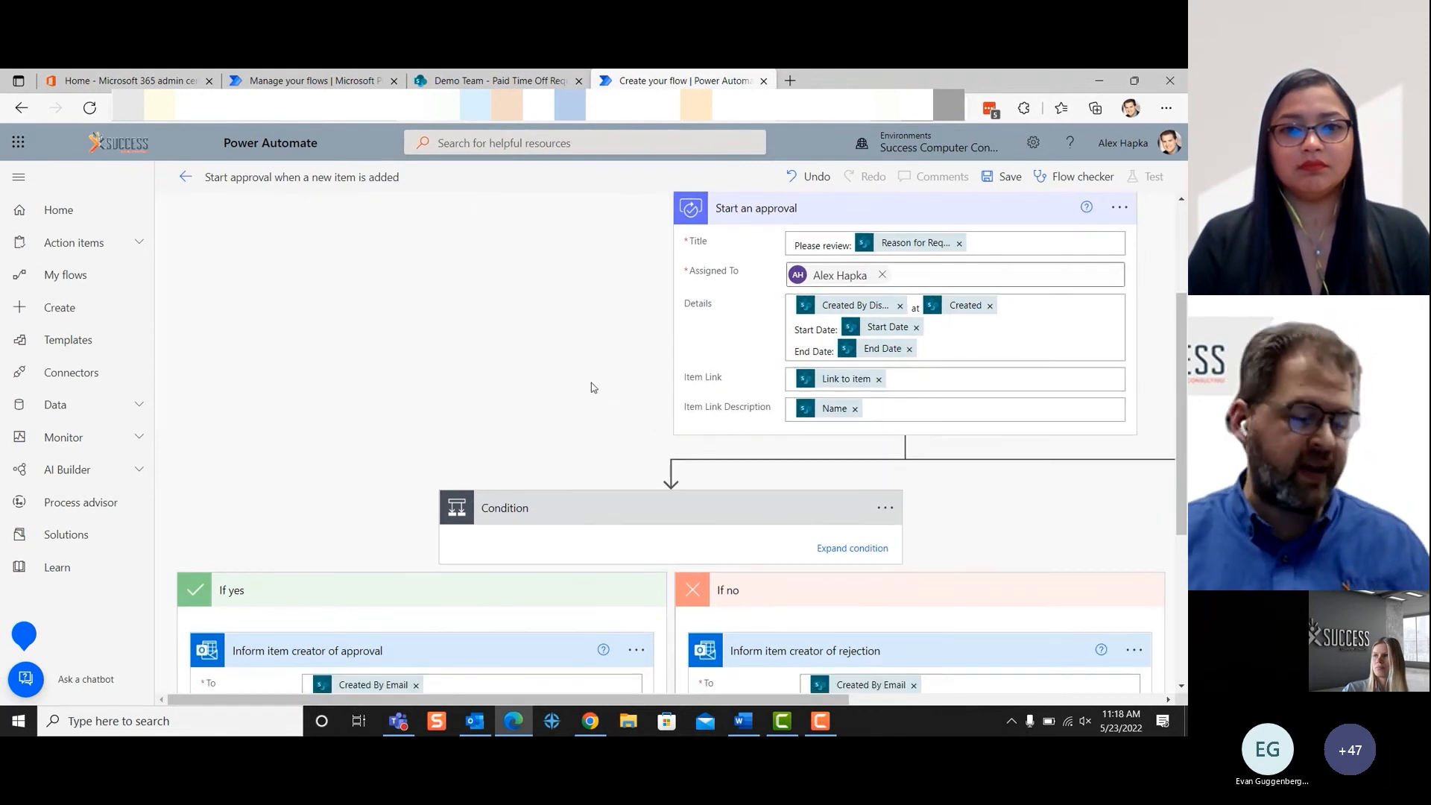
# - Add the SharePoint "Update item" action to the If yes branch after the approval email, searching for "Update an Item"
pyautogui.scroll(-4, 592, 383)
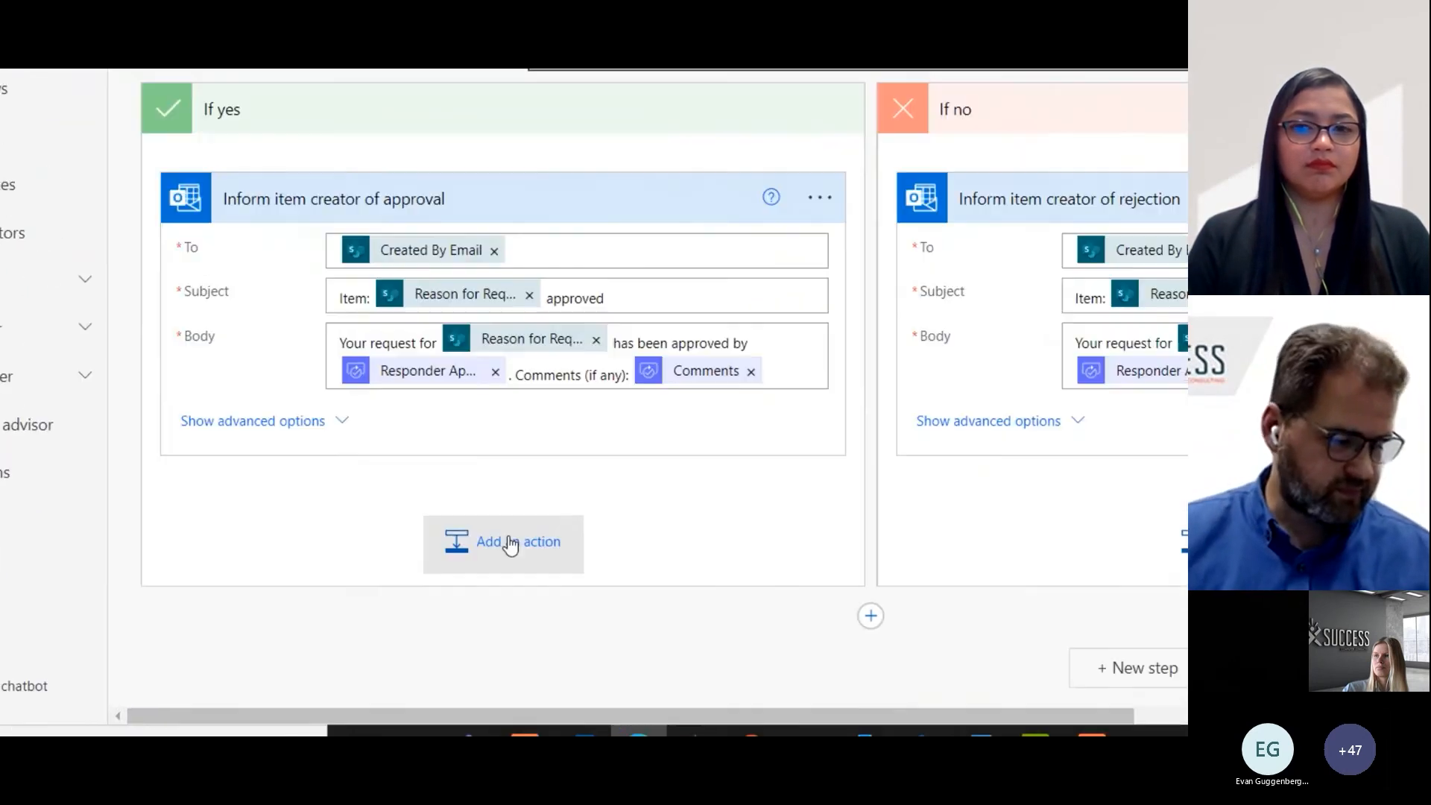
pyautogui.click(427, 583)
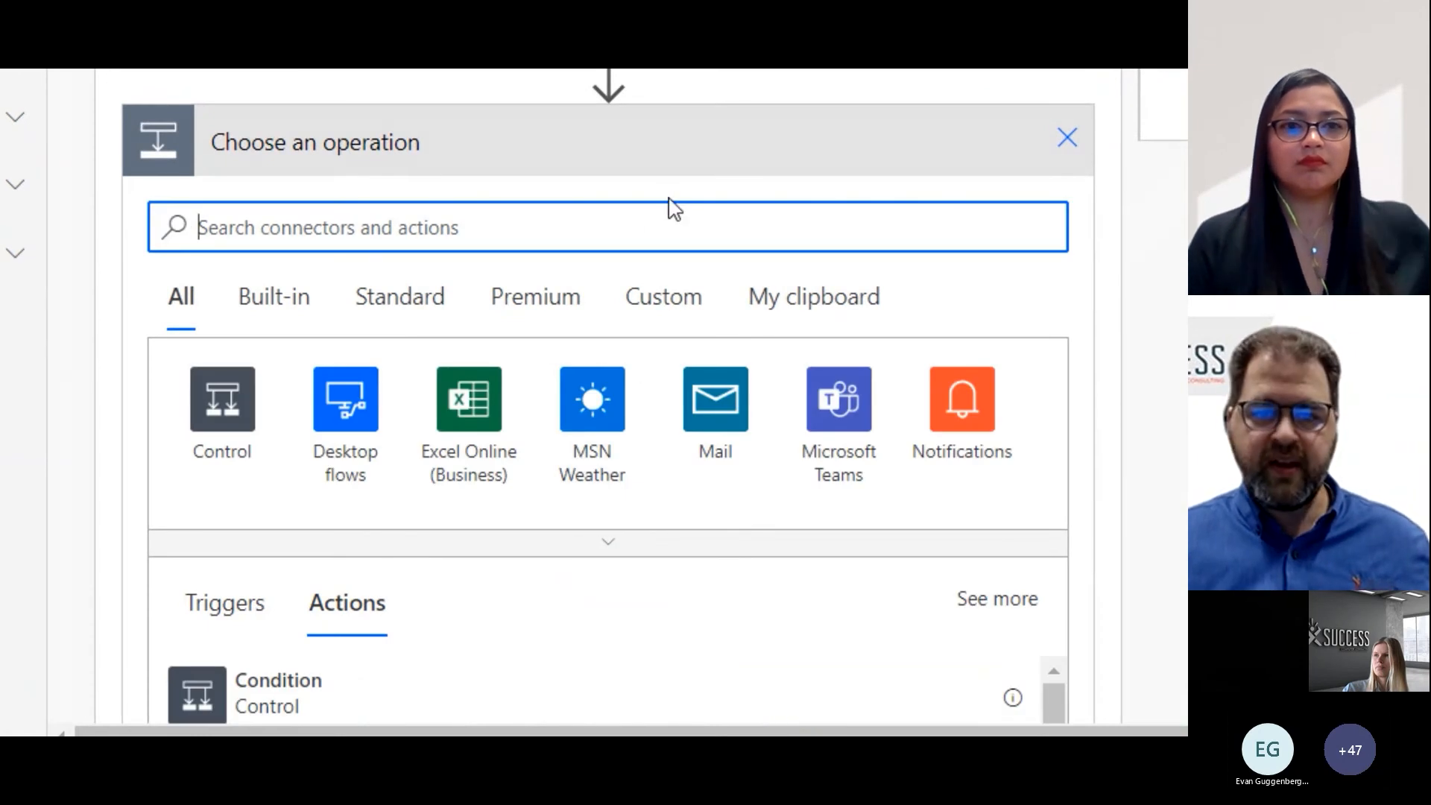
pyautogui.scroll(-3, 670, 208)
pyautogui.scroll(-6, 673, 219)
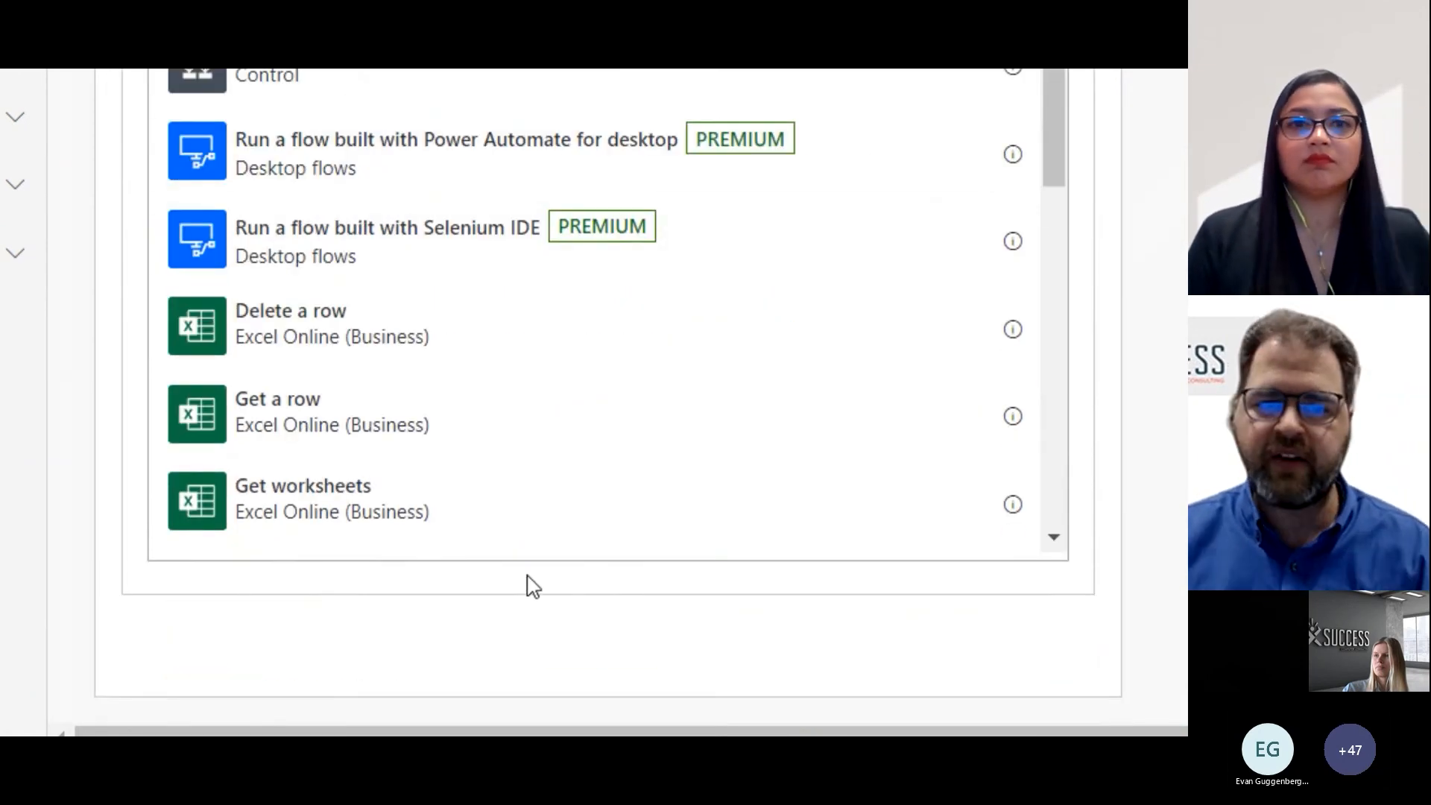
pyautogui.scroll(-6, 517, 473)
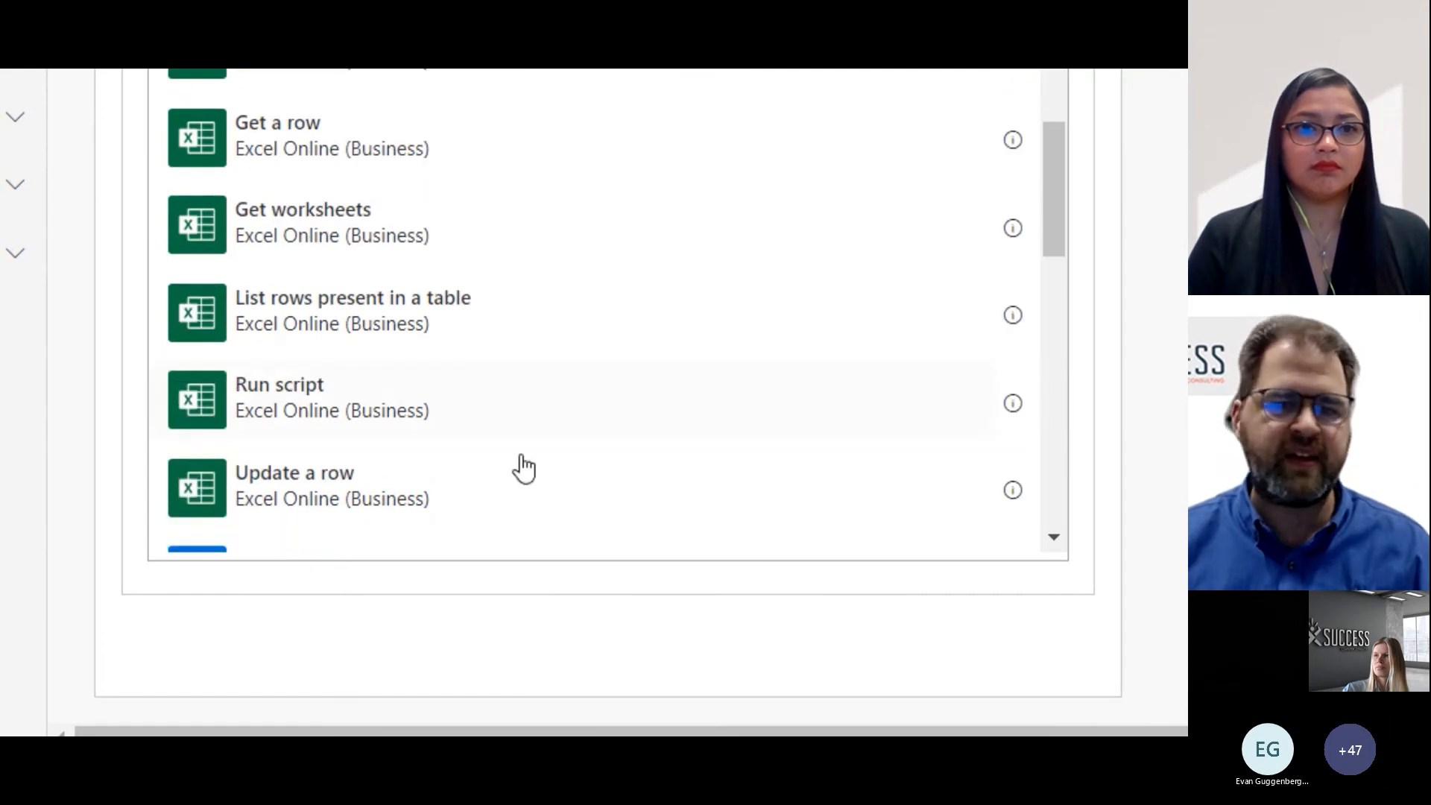
pyautogui.scroll(15, 485, 230)
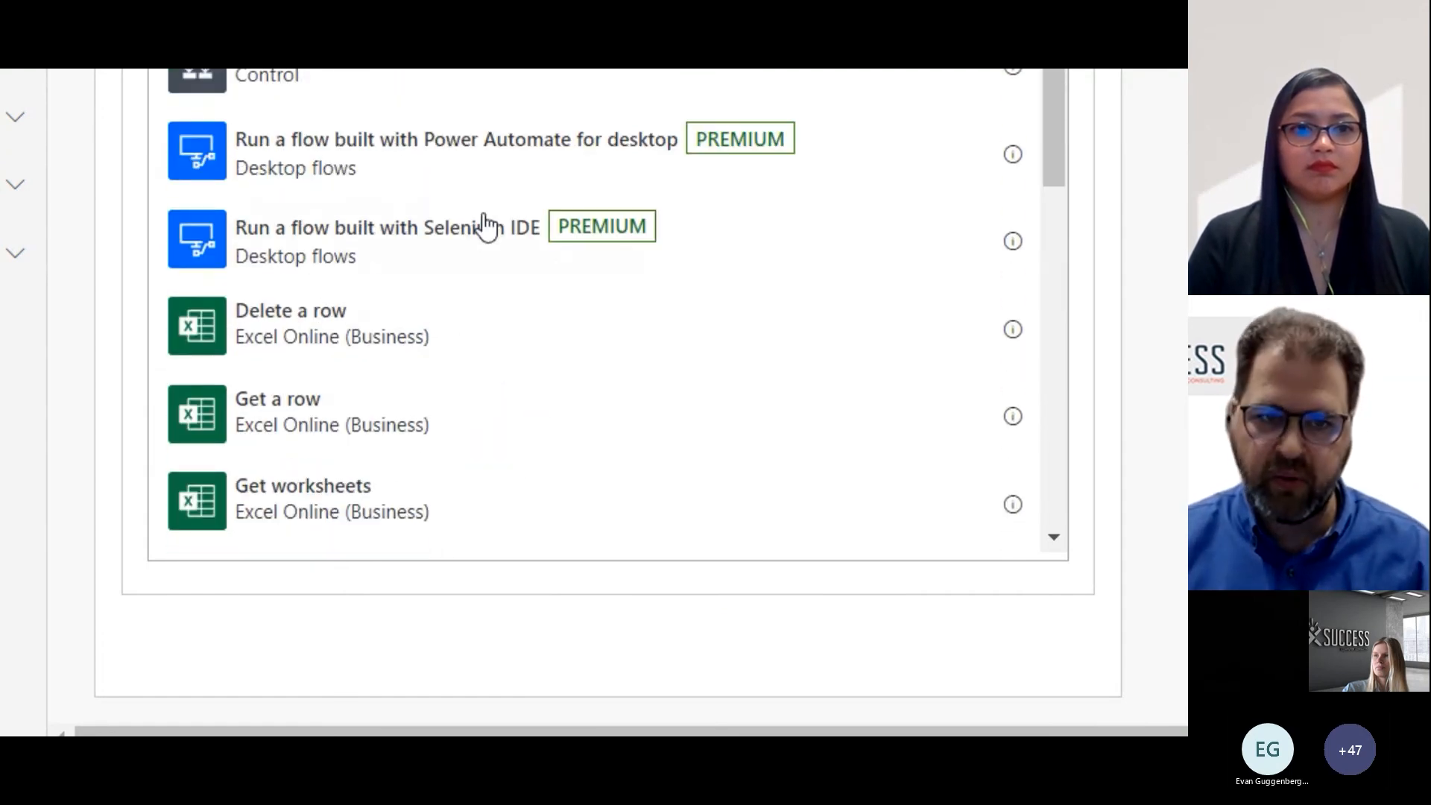
pyautogui.scroll(1, 373, 271)
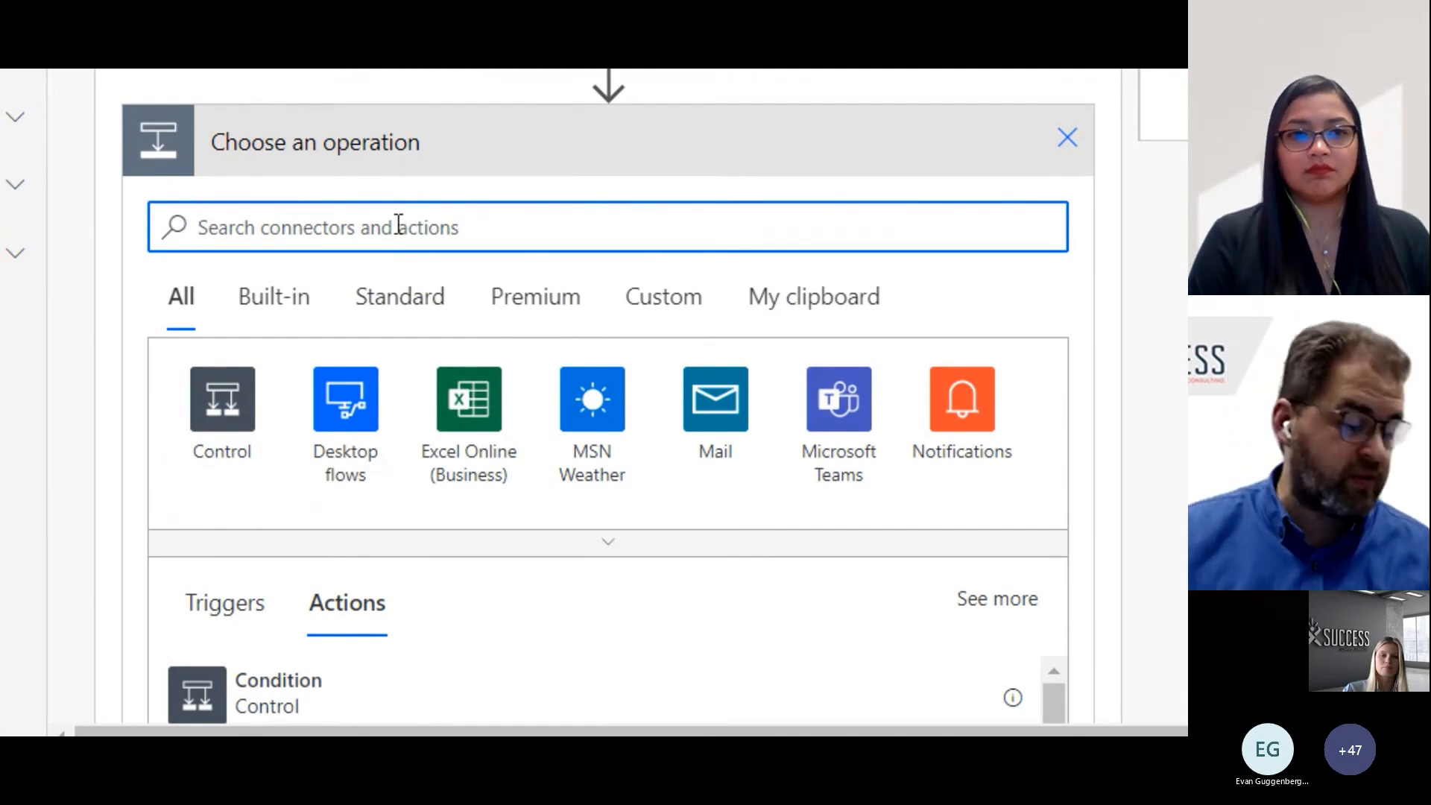
pyautogui.write('Update an I')
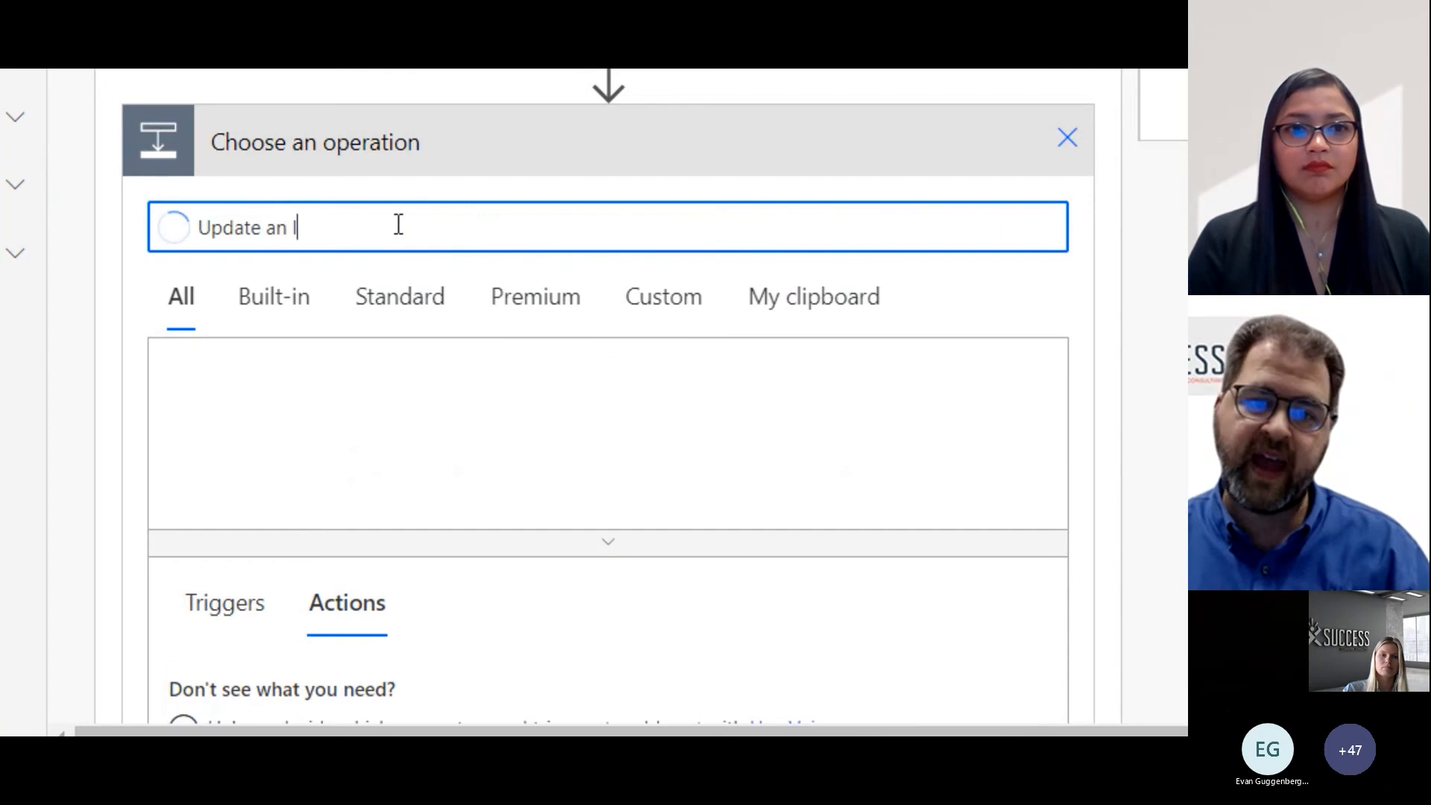
pyautogui.write('tem')
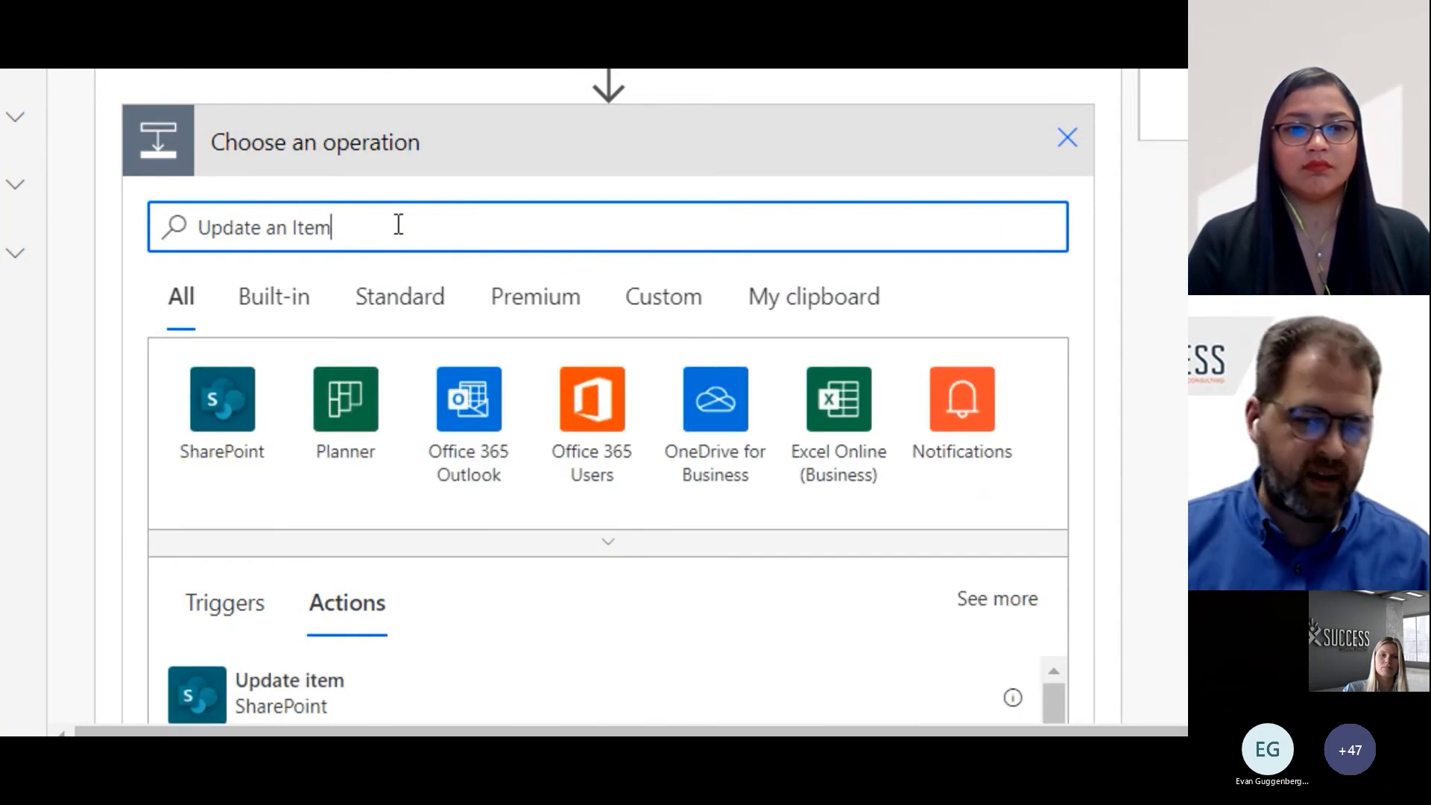
pyautogui.scroll(-2, 399, 225)
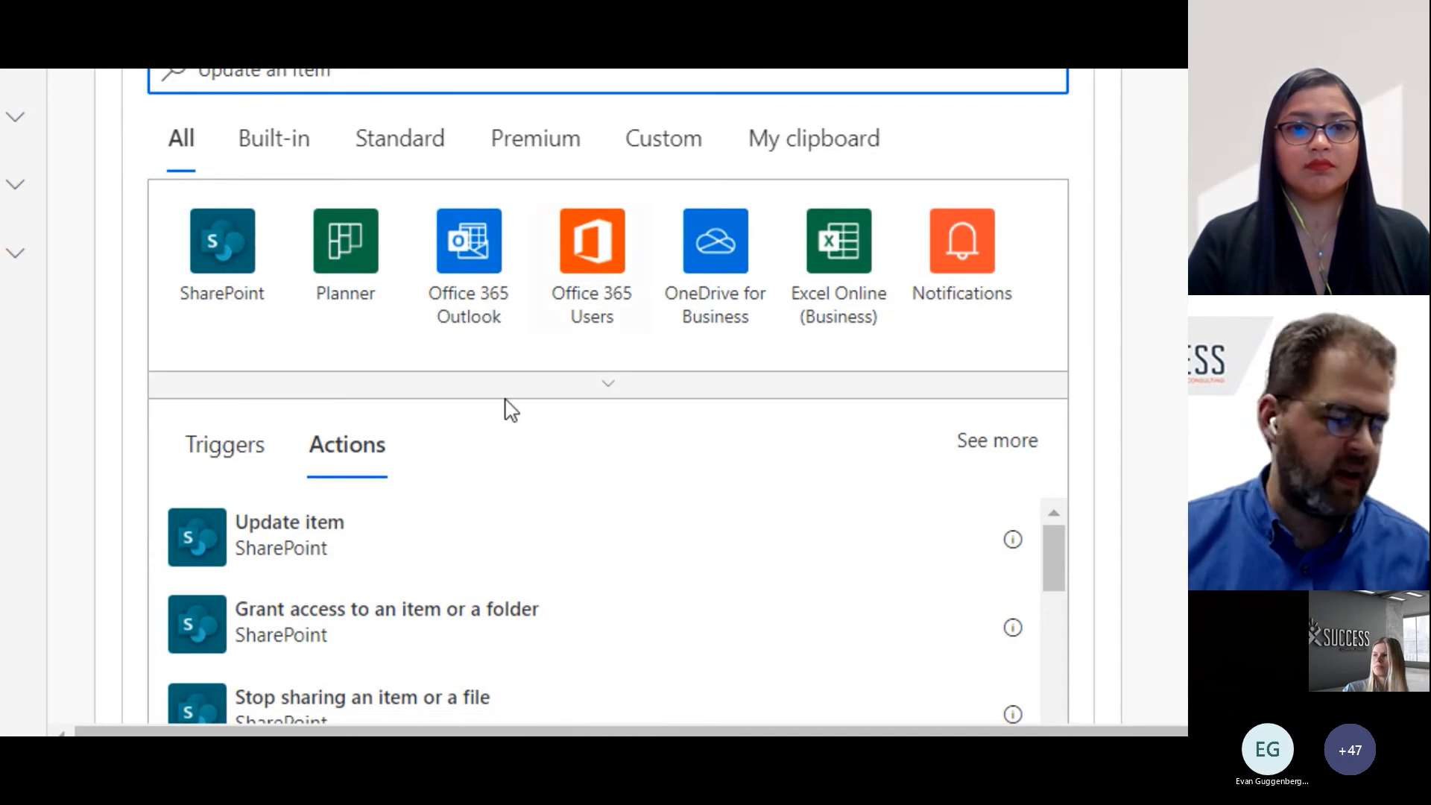
pyautogui.scroll(-5, 329, 501)
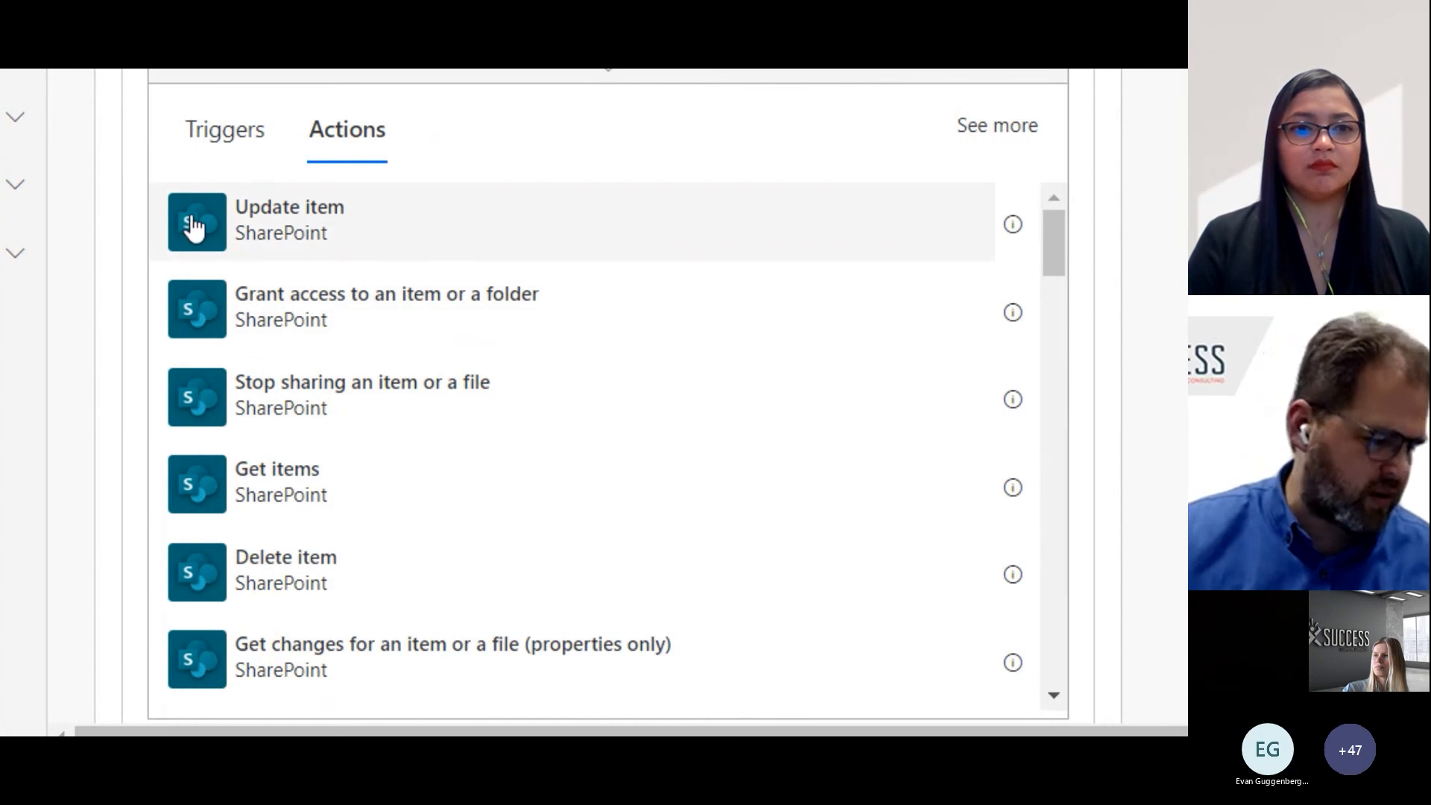
pyautogui.click(257, 235)
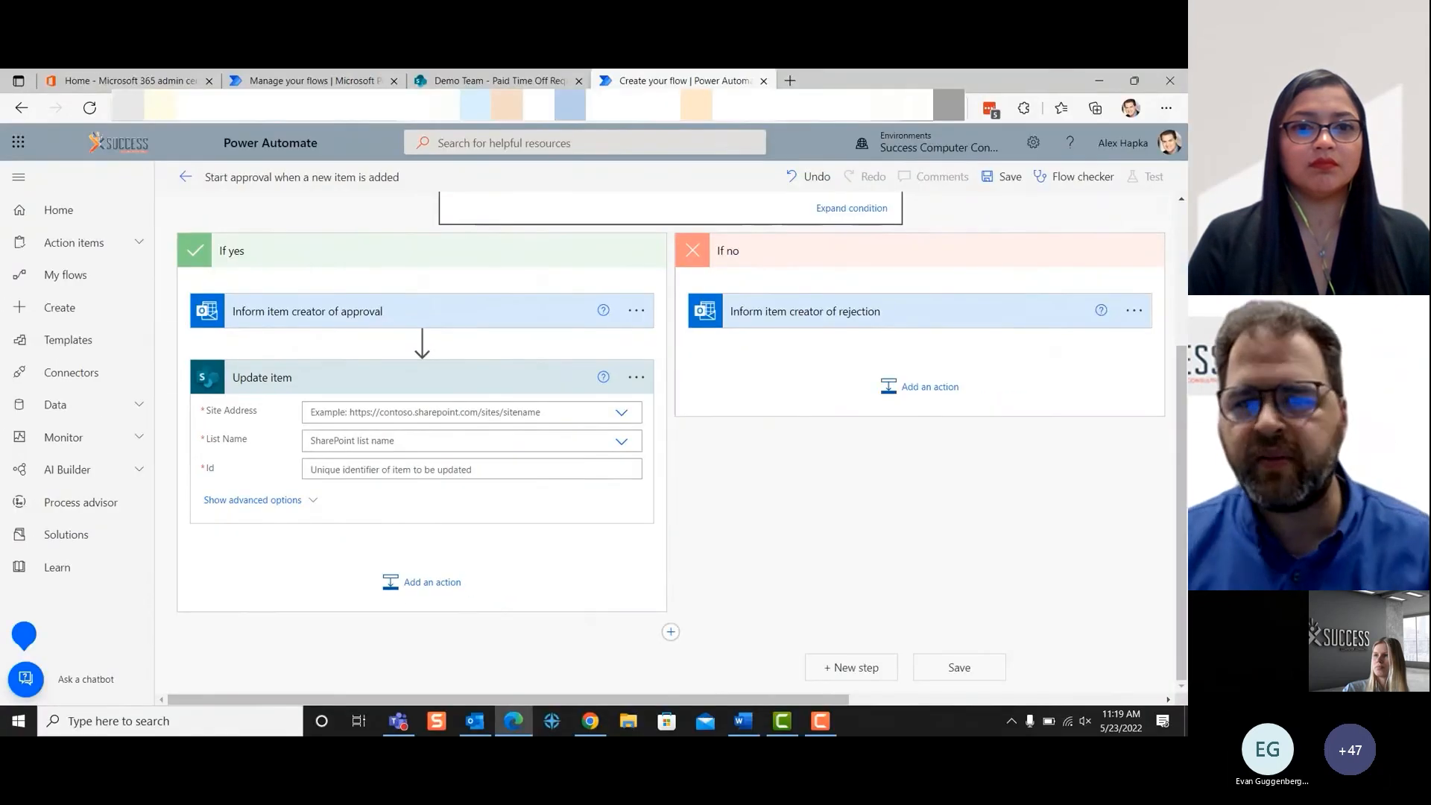
# - Copy the web address of the Demo Team SharePoint site and enter it as a custom Site Address in the Update item action
pyautogui.click(491, 81)
pyautogui.click(522, 108)
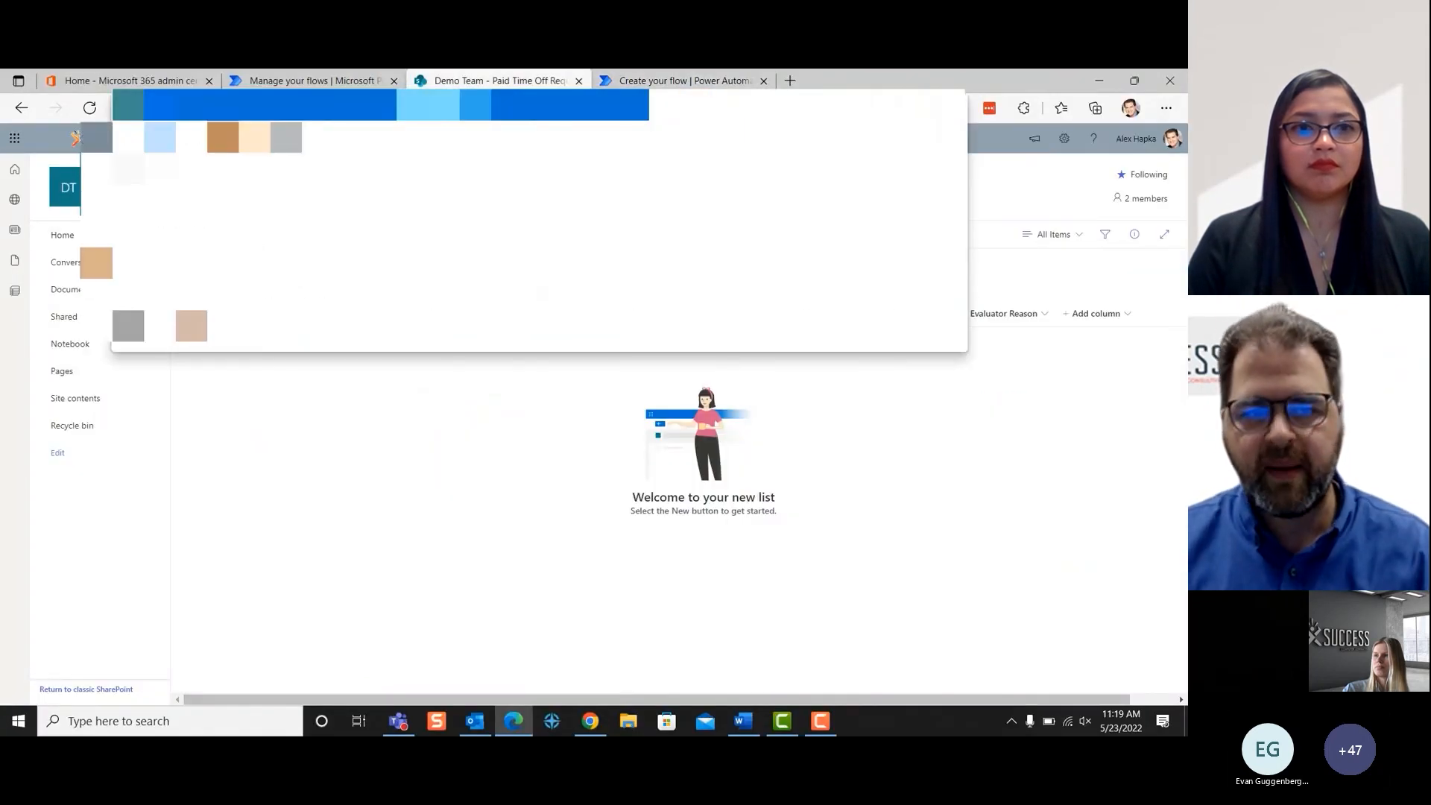
pyautogui.click(663, 78)
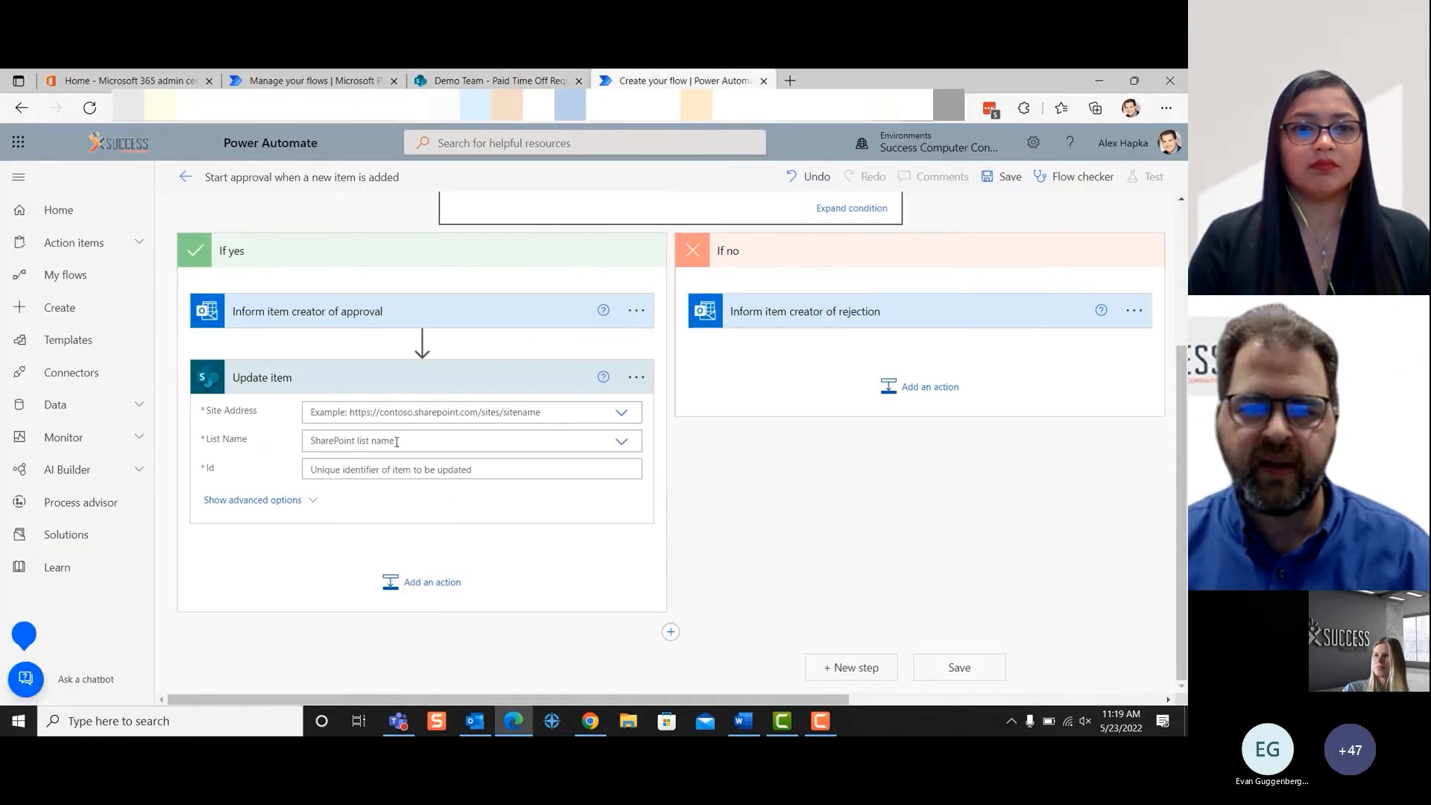
pyautogui.click(620, 411)
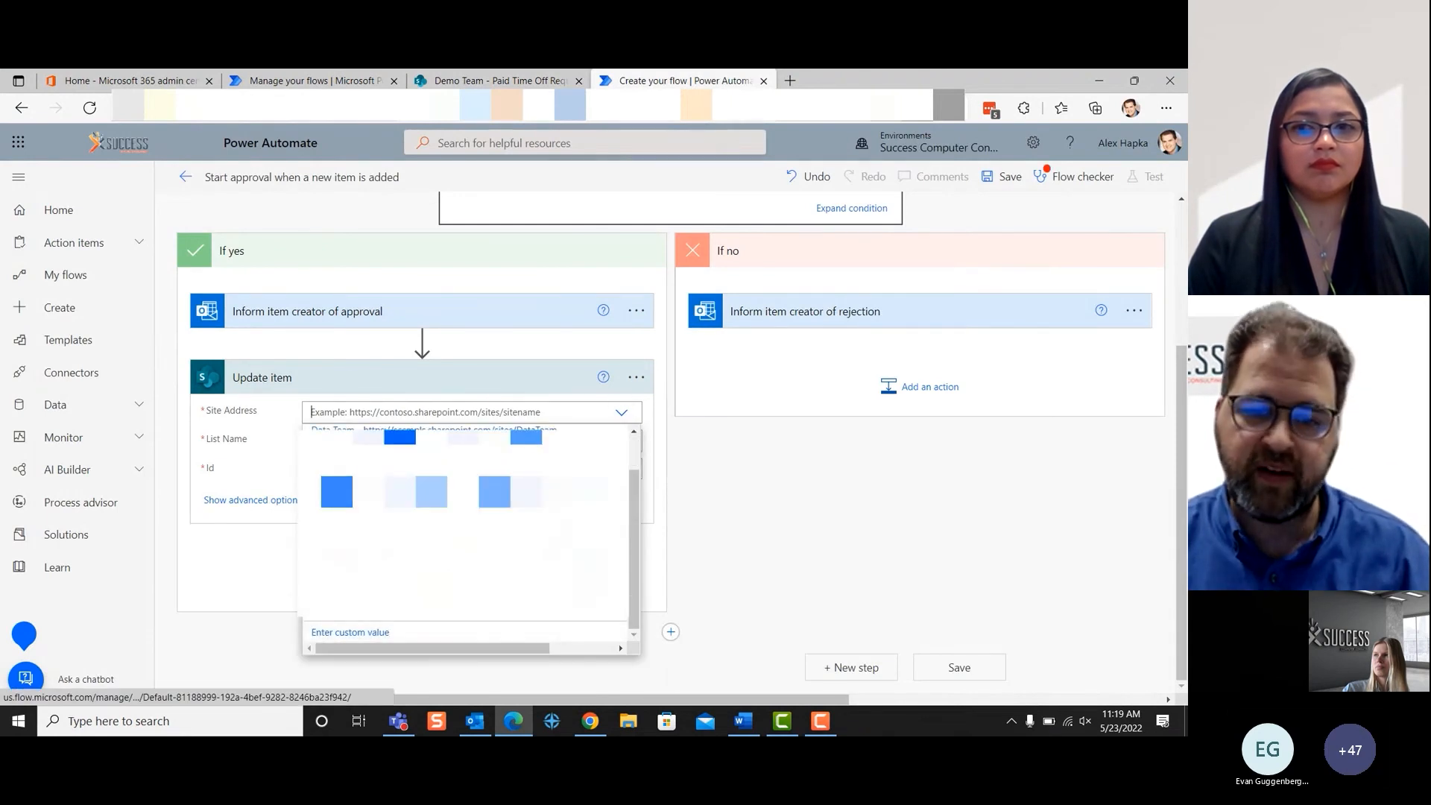
pyautogui.click(421, 630)
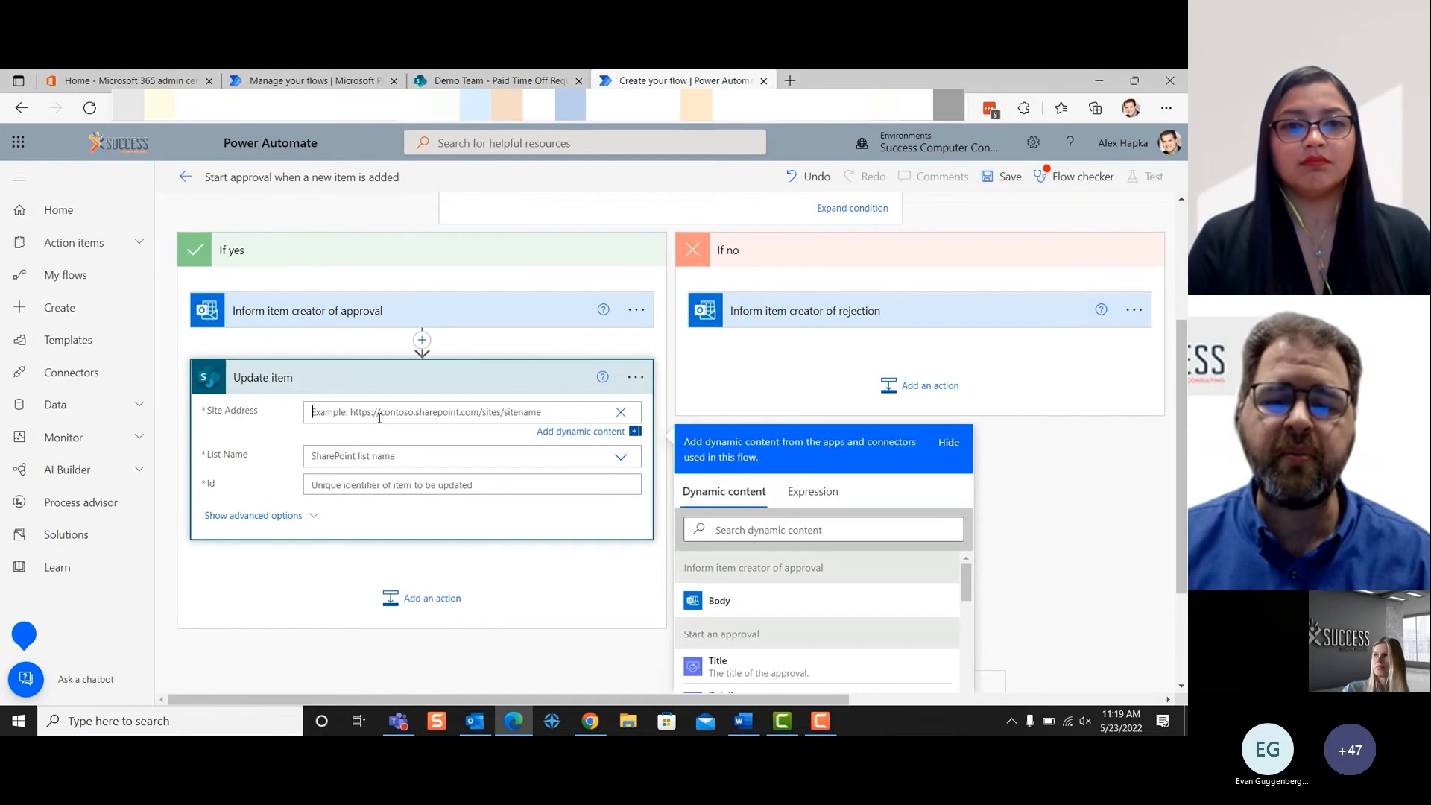
pyautogui.click(231, 447)
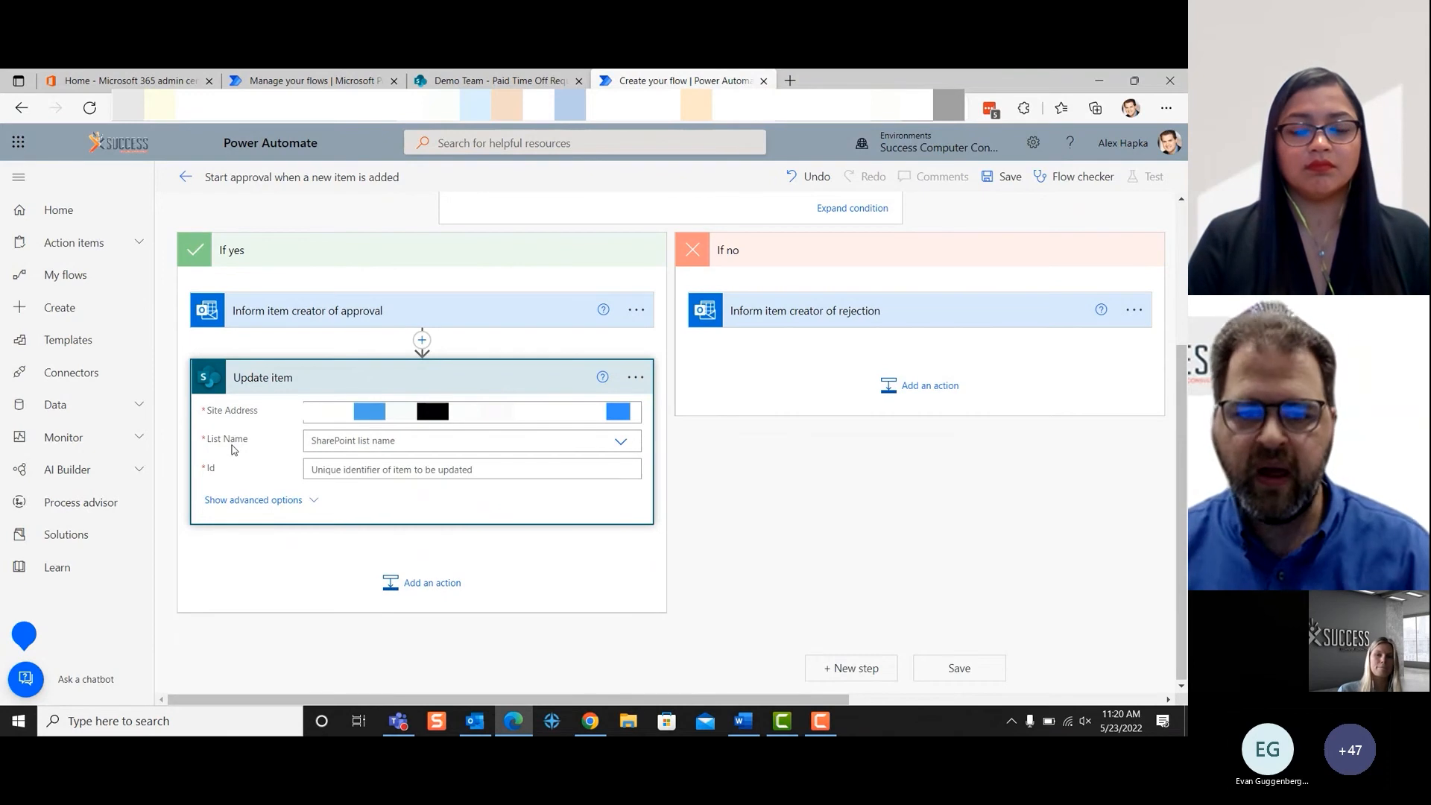
# - Choose the Paid Time Off Request list for the Update item action and fill its Id with the new item's ID dynamic content
pyautogui.click(617, 441)
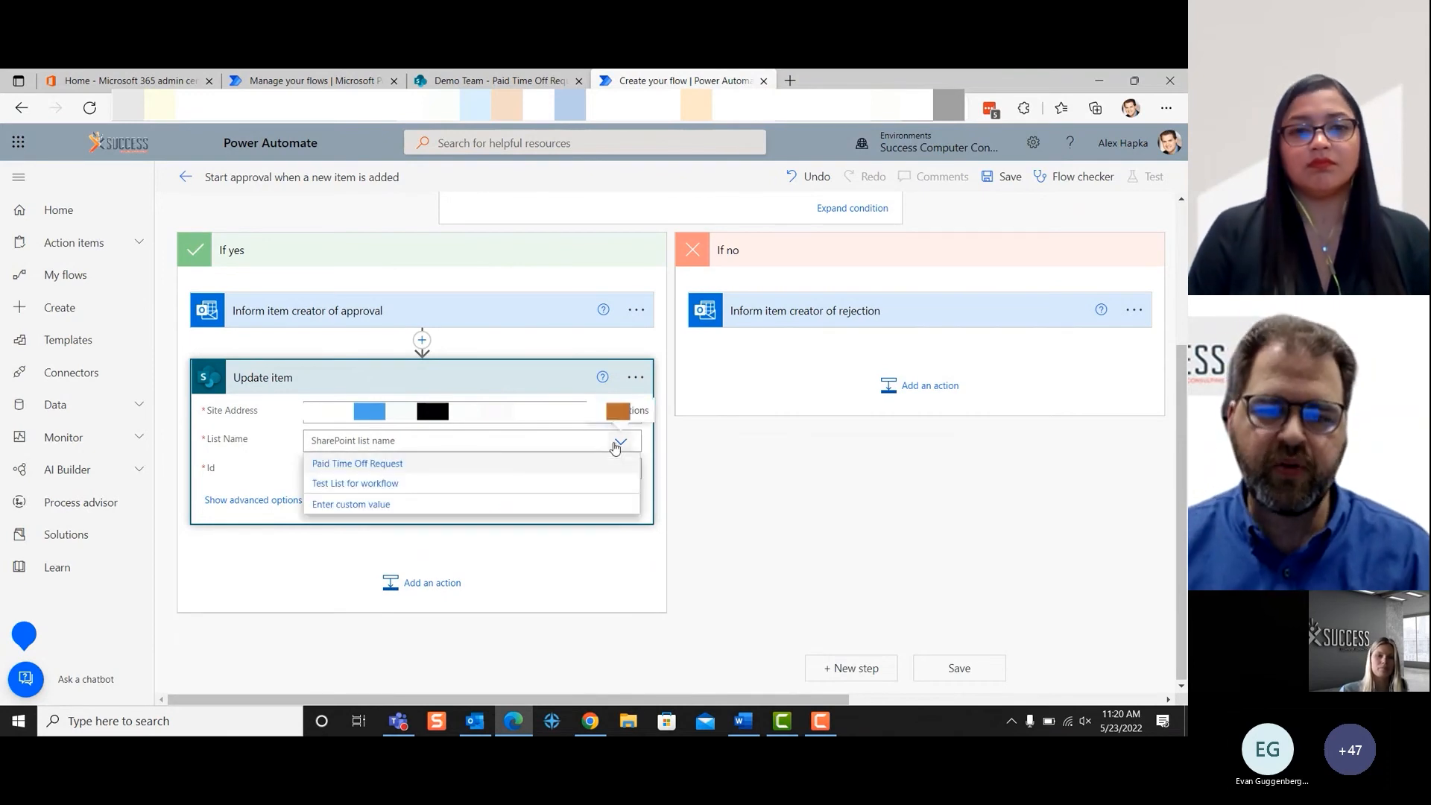
pyautogui.click(421, 463)
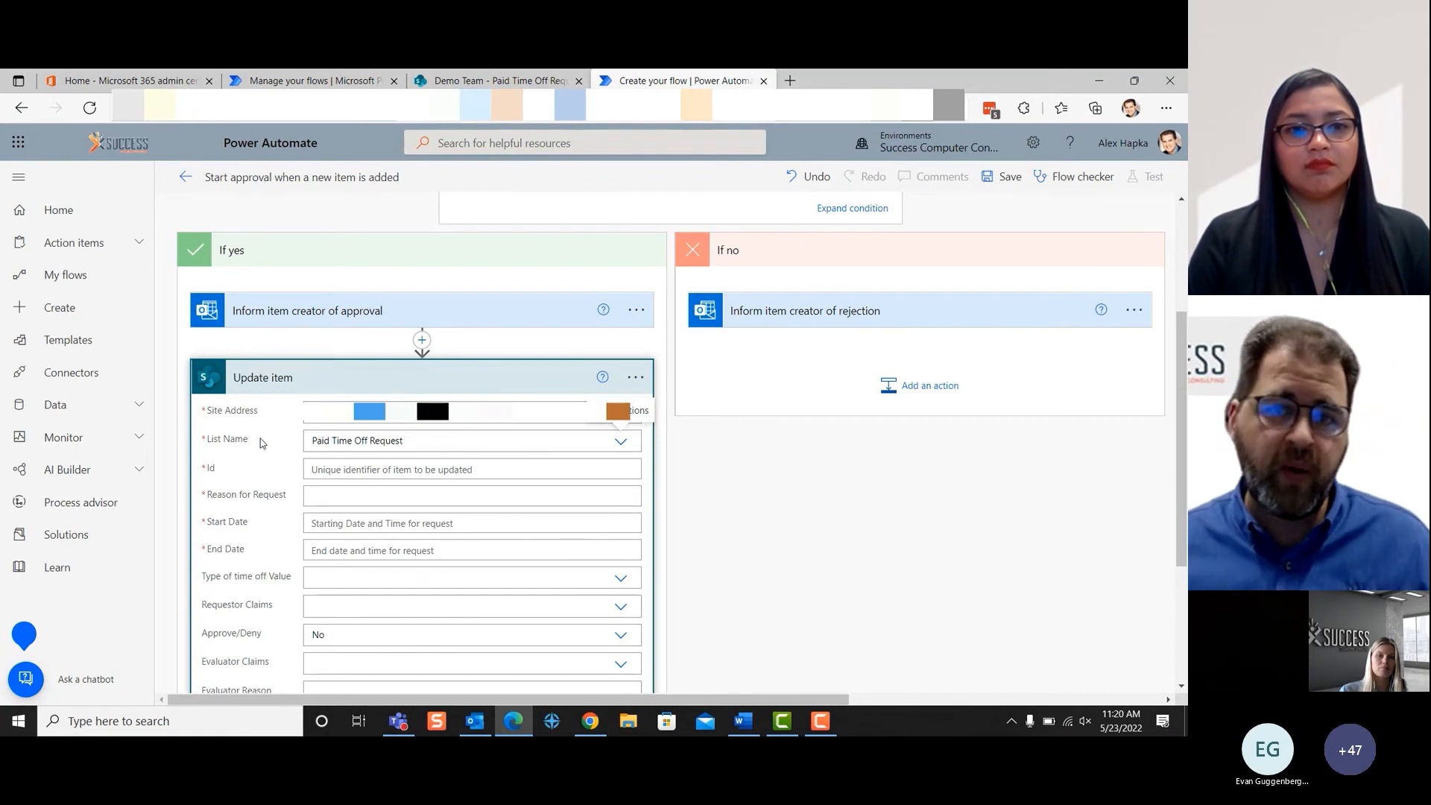
pyautogui.scroll(-2, 295, 458)
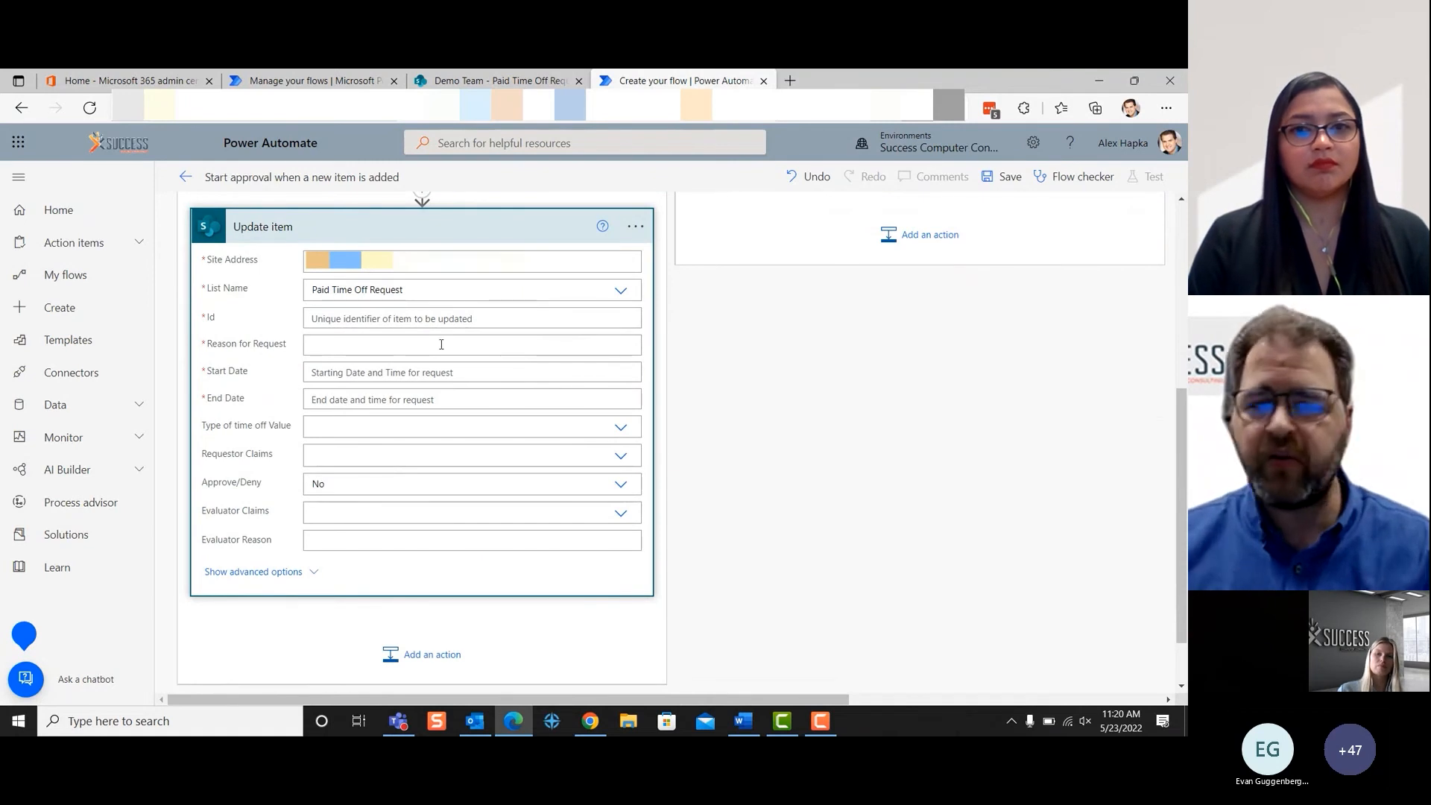
pyautogui.click(386, 319)
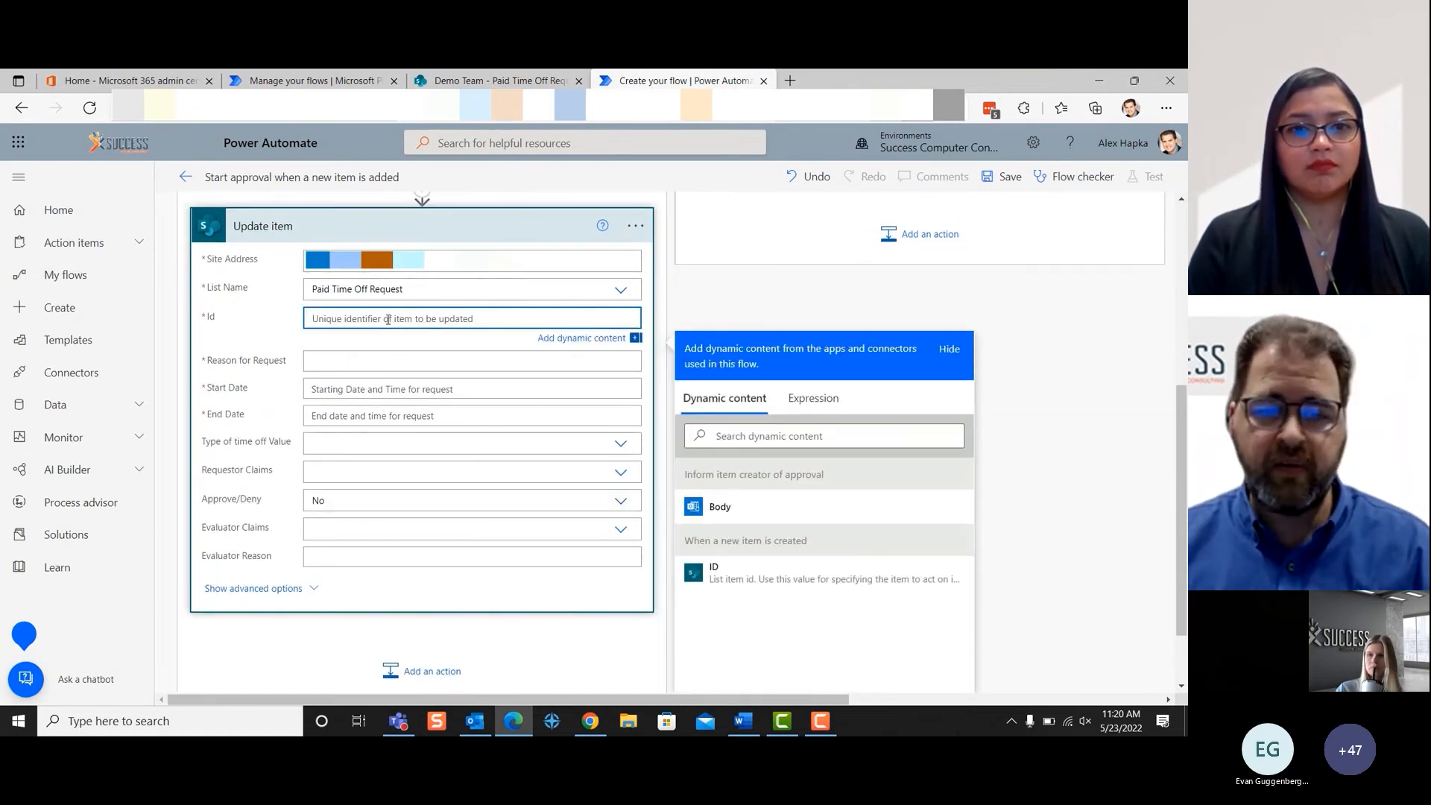
pyautogui.click(745, 572)
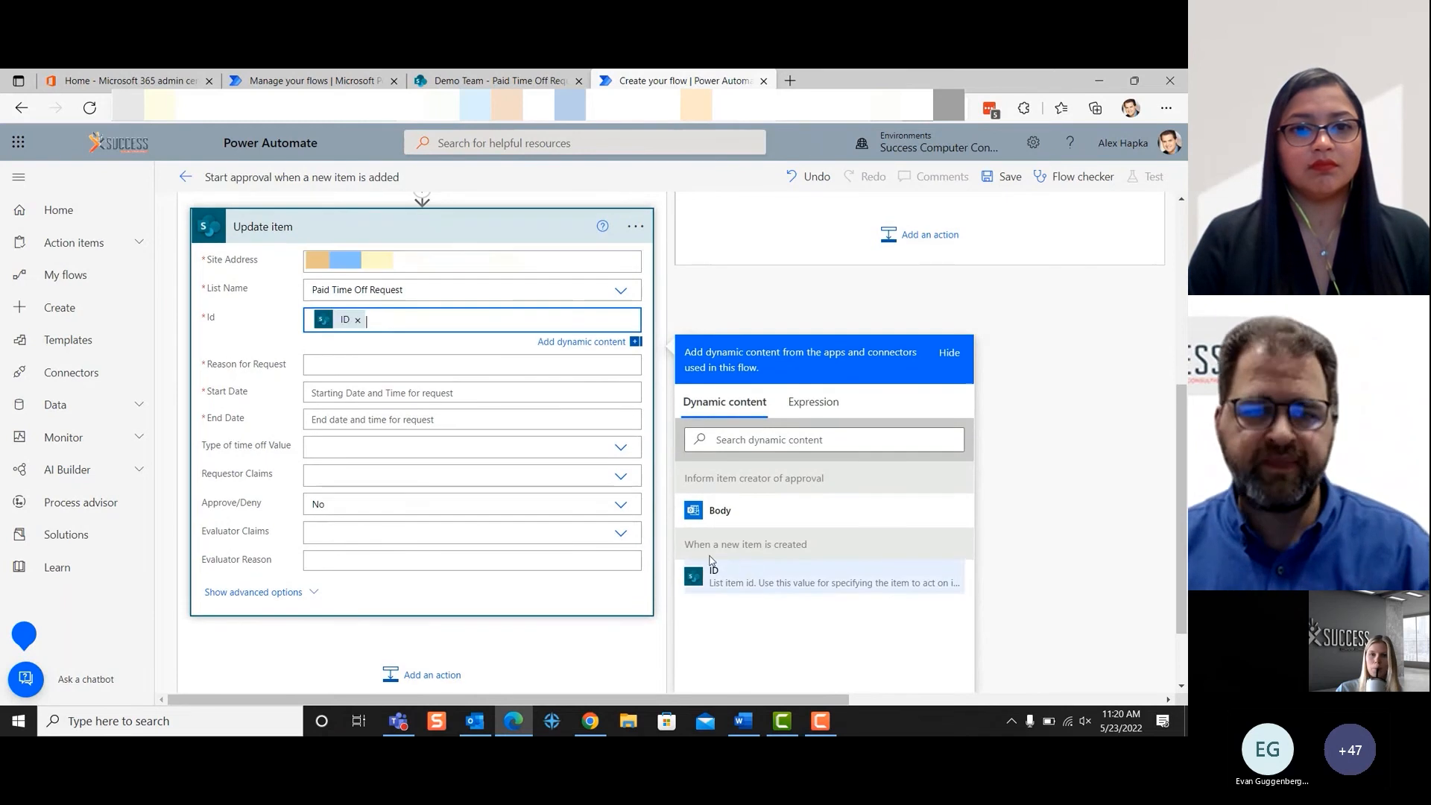
# - Fill the Update item action's Reason for Request with the matching Reason for Request dynamic content from the new item
pyautogui.click(341, 364)
pyautogui.scroll(-3, 831, 555)
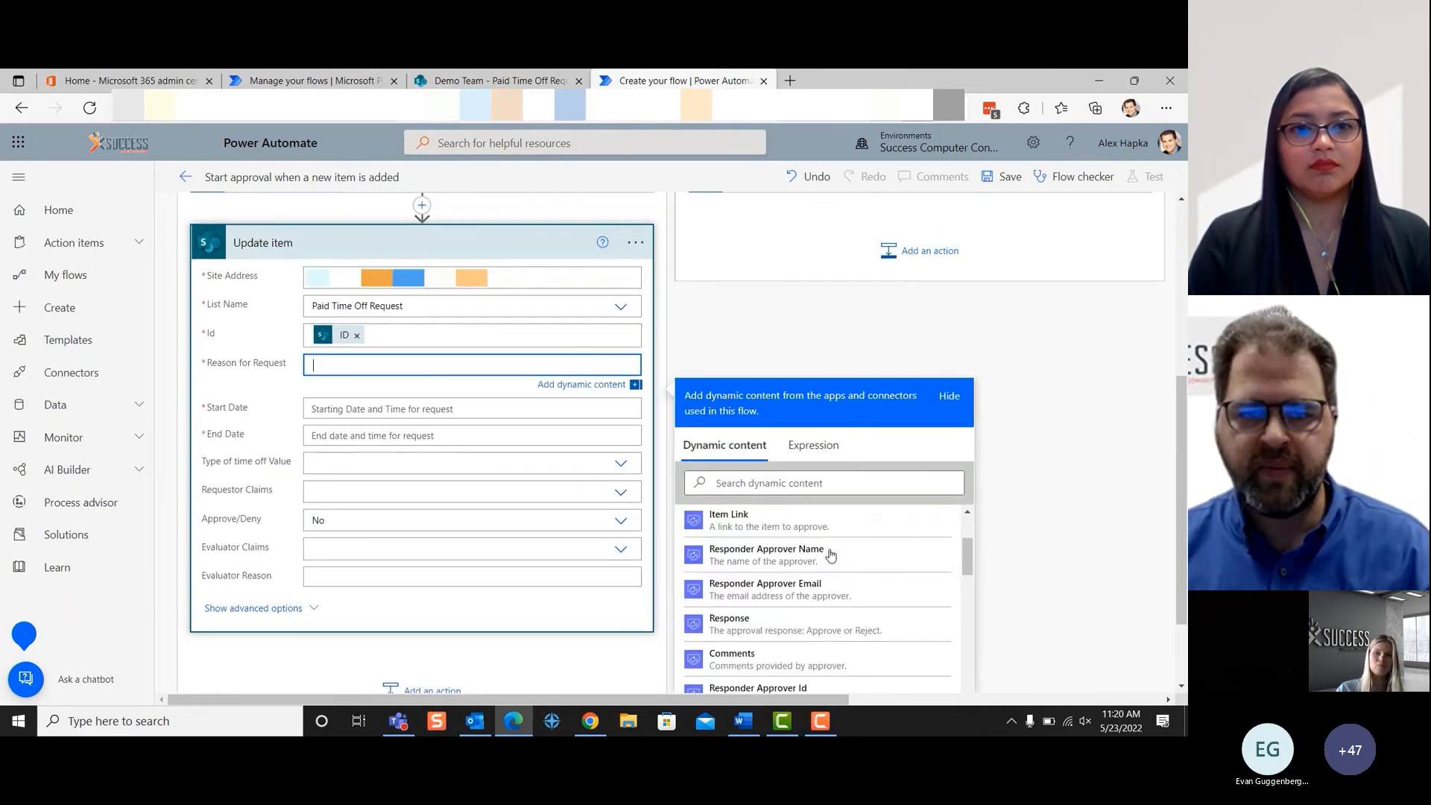
pyautogui.scroll(-5, 831, 555)
pyautogui.click(695, 546)
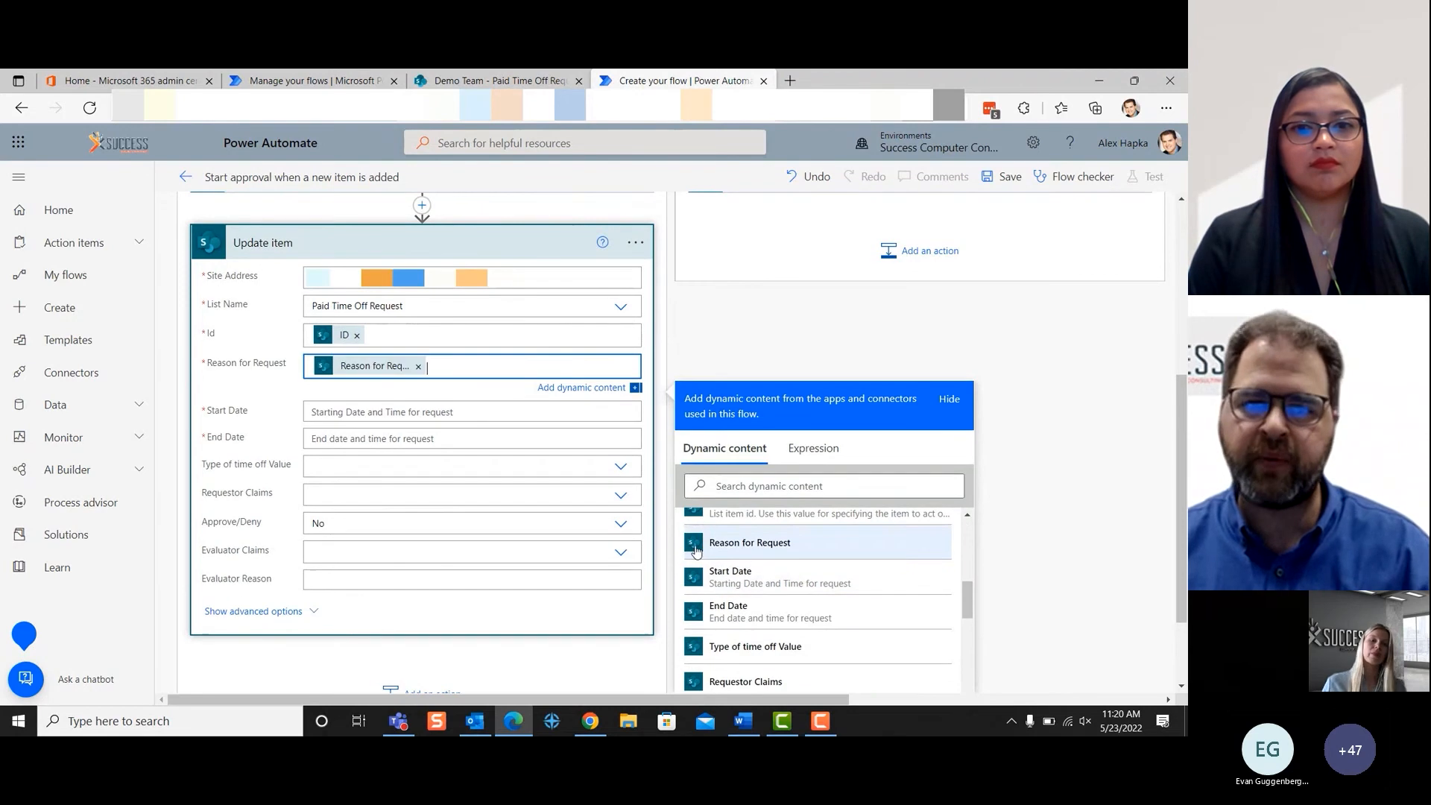
# - Map the Update item action's Start Date and End Date to the new item's Start Date and End Date dynamic content
pyautogui.click(343, 416)
pyautogui.scroll(-5, 783, 589)
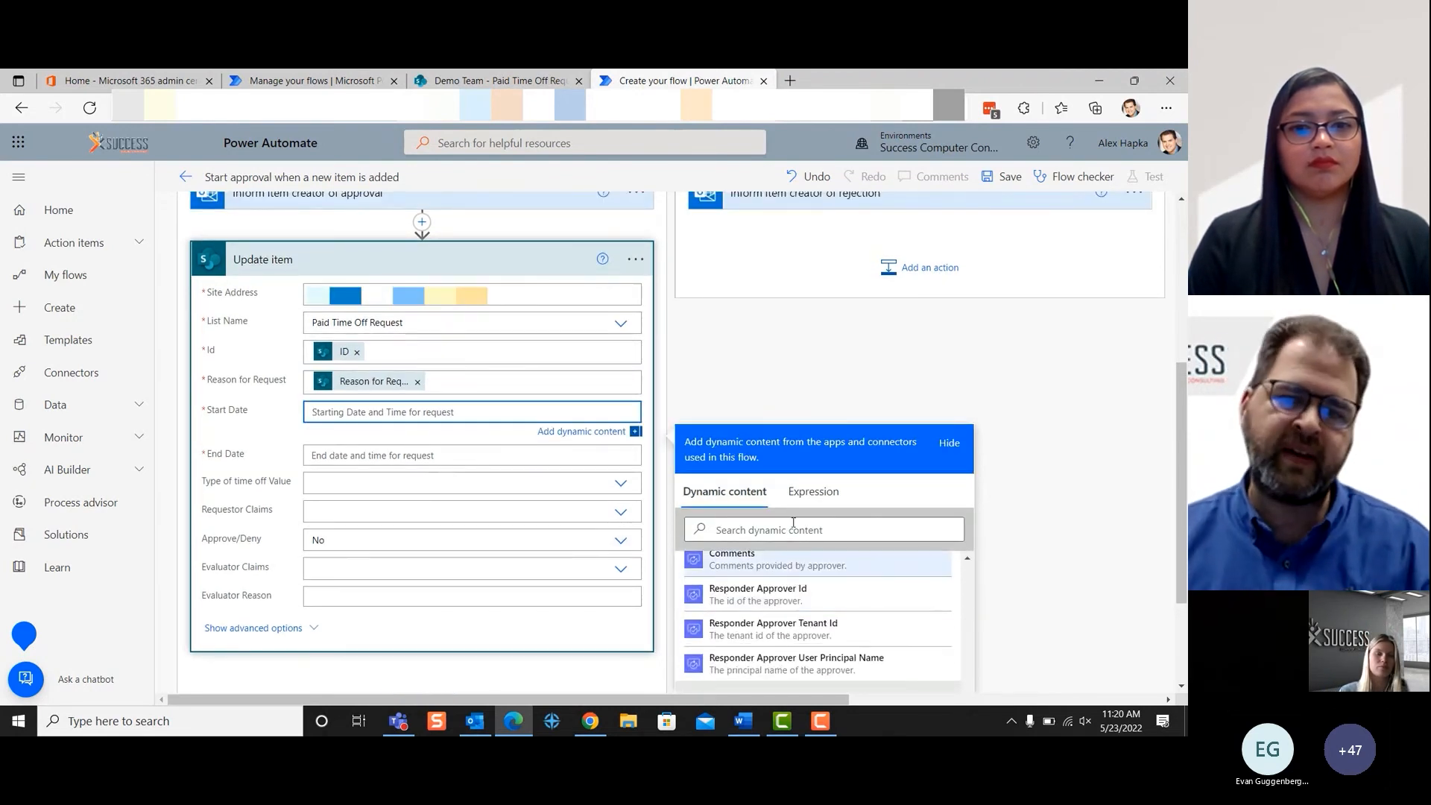
pyautogui.scroll(-5, 793, 536)
pyautogui.click(727, 572)
pyautogui.click(362, 299)
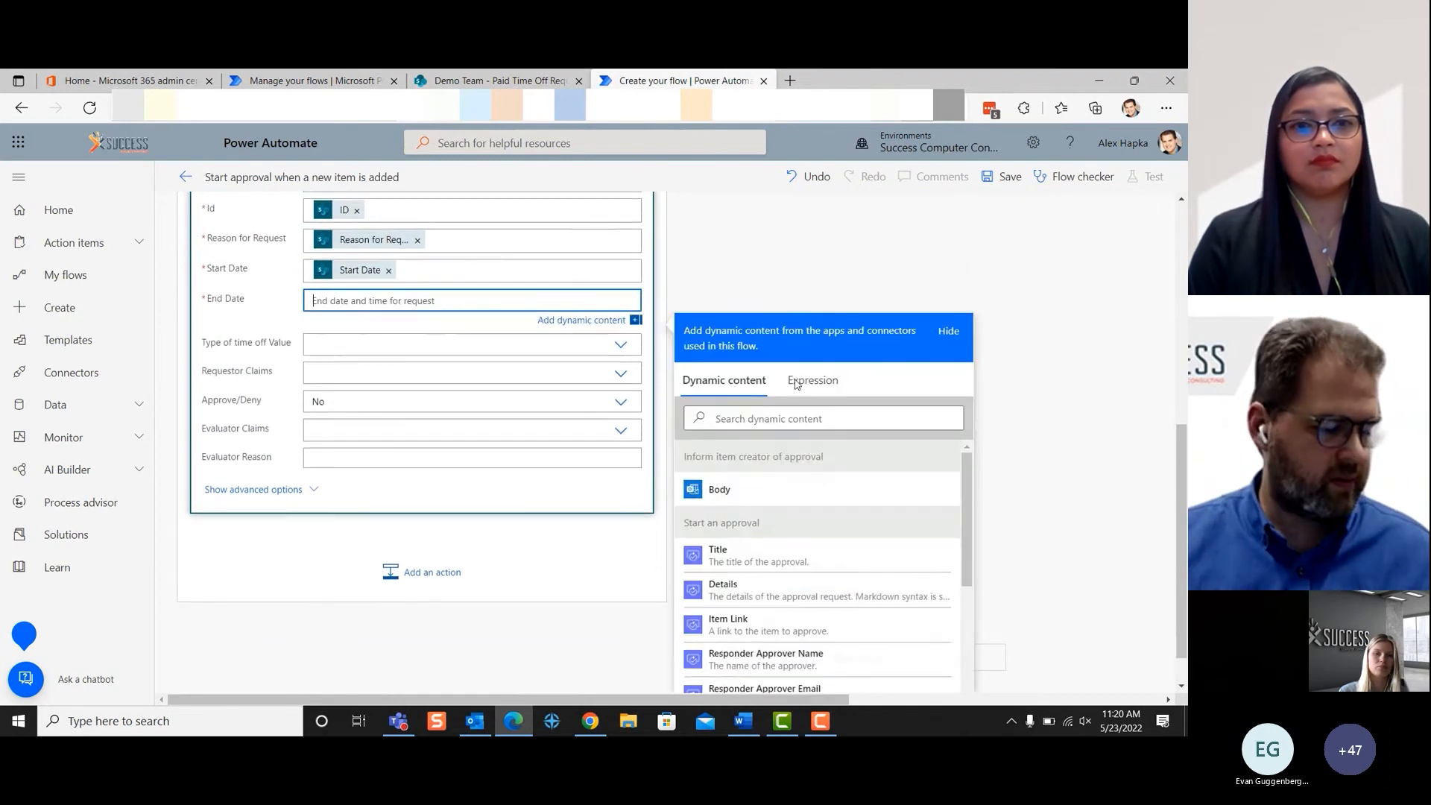
pyautogui.scroll(-10, 875, 544)
pyautogui.click(792, 615)
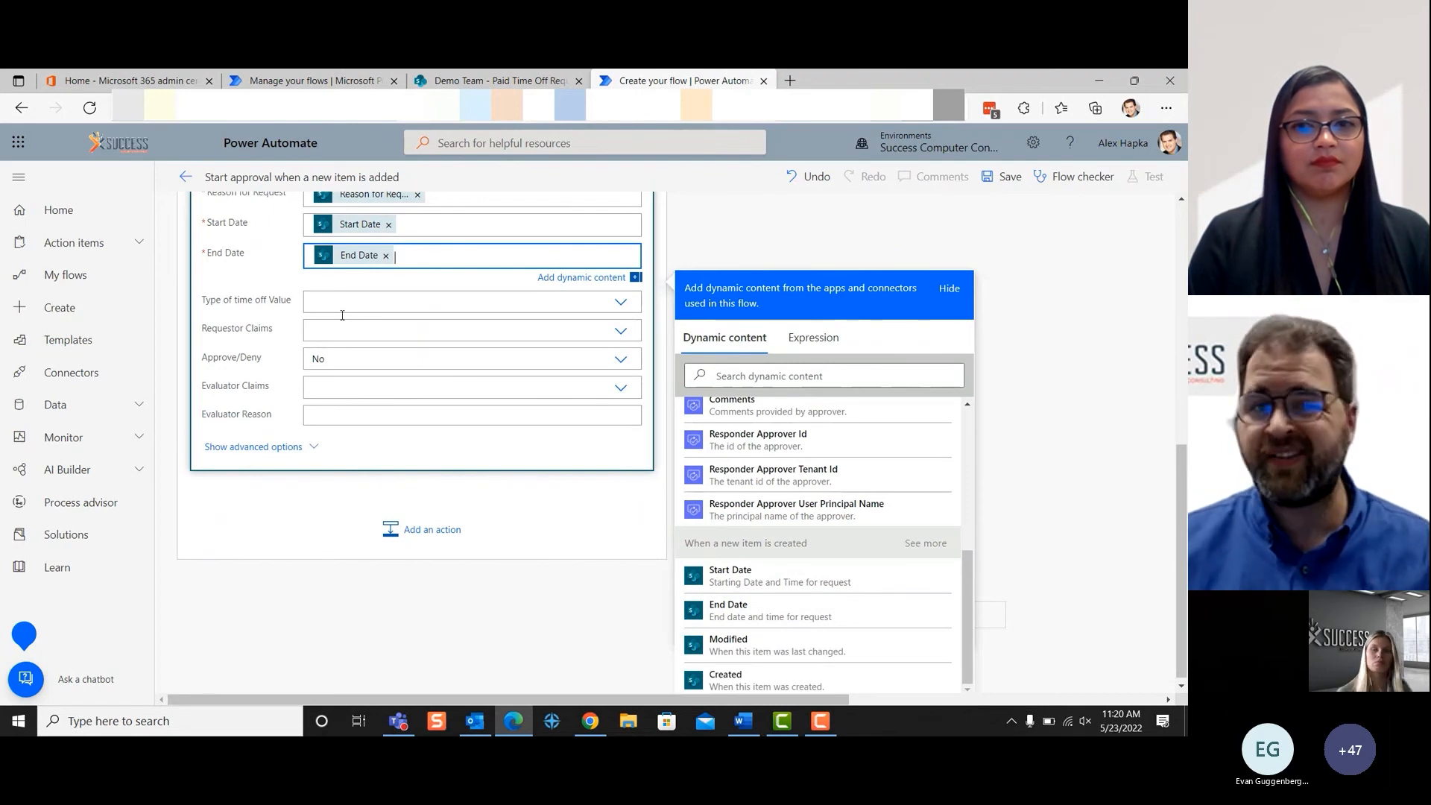
# - Set Approve/Deny to Yes and fill Evaluator Reason with the approval's Comments dynamic content in the Update item action
pyautogui.click(350, 364)
pyautogui.click(347, 447)
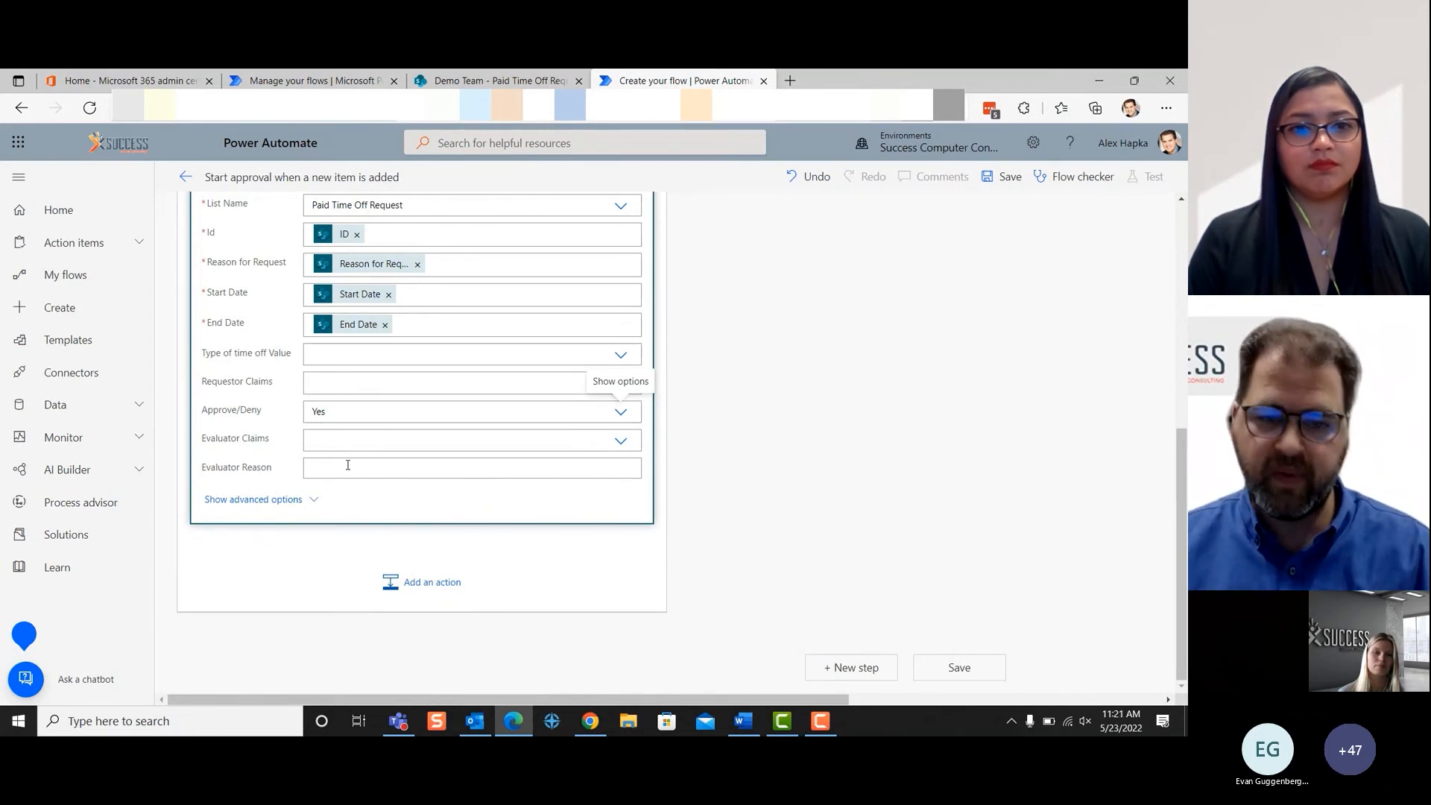
pyautogui.click(347, 464)
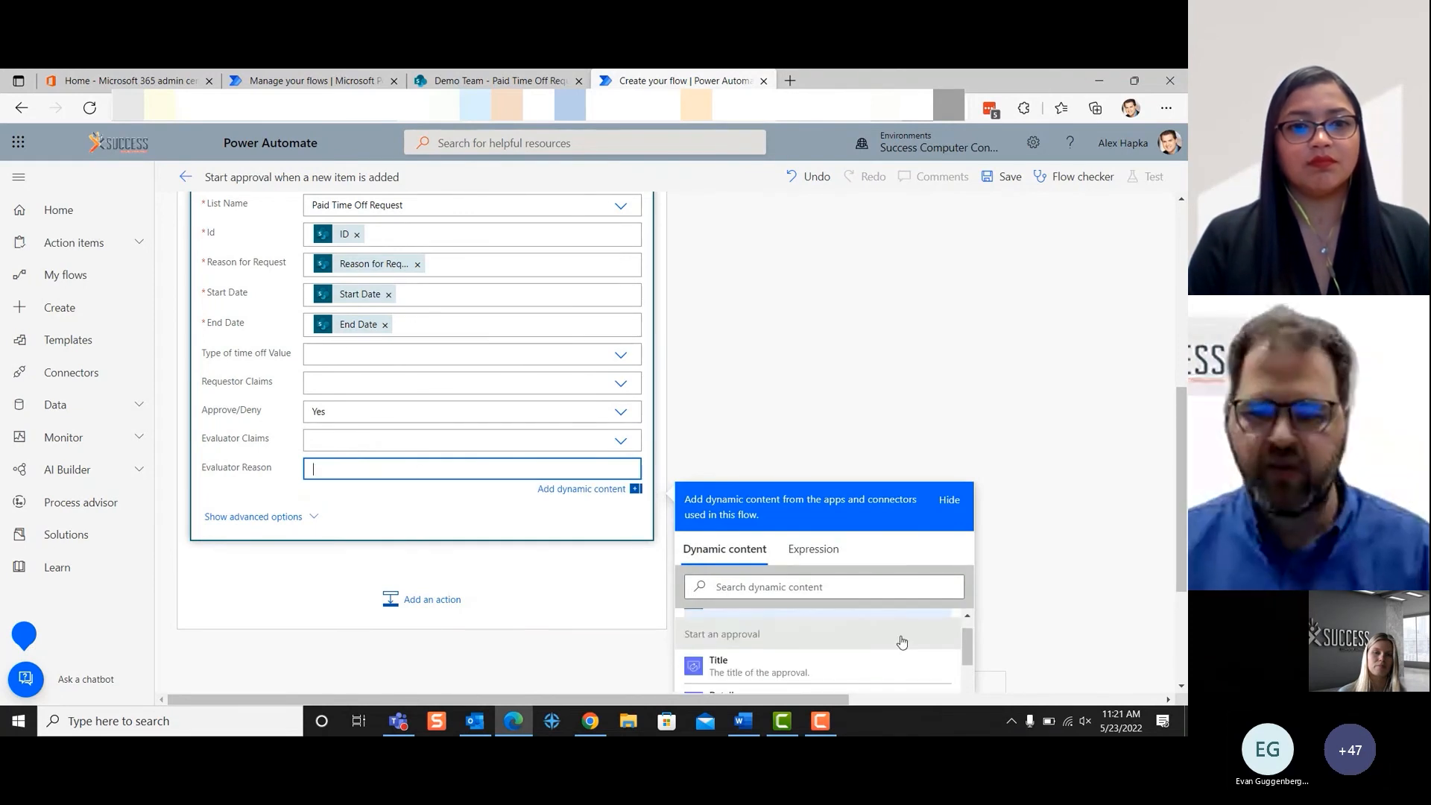
pyautogui.scroll(-3, 898, 643)
pyautogui.scroll(-5, 820, 507)
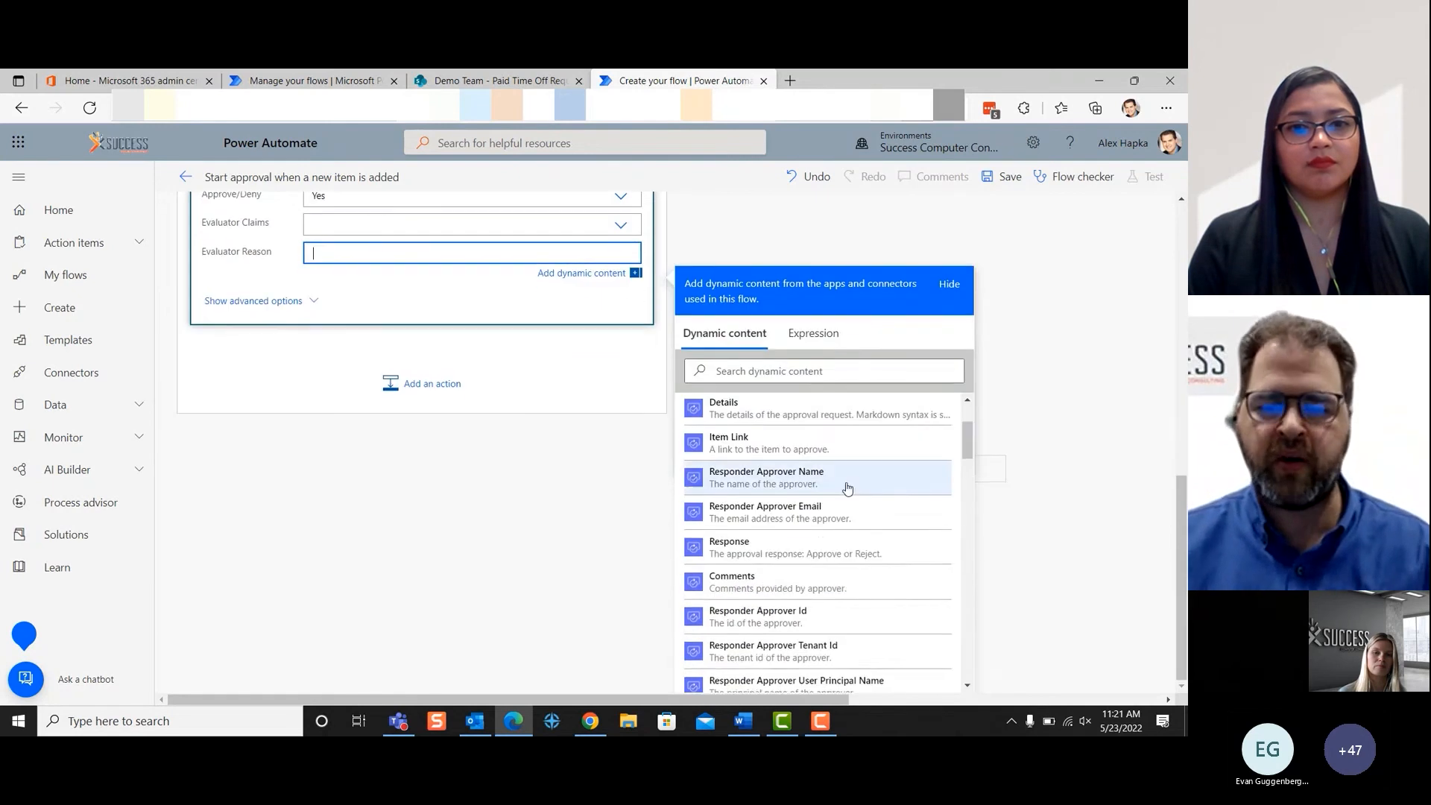
pyautogui.click(775, 541)
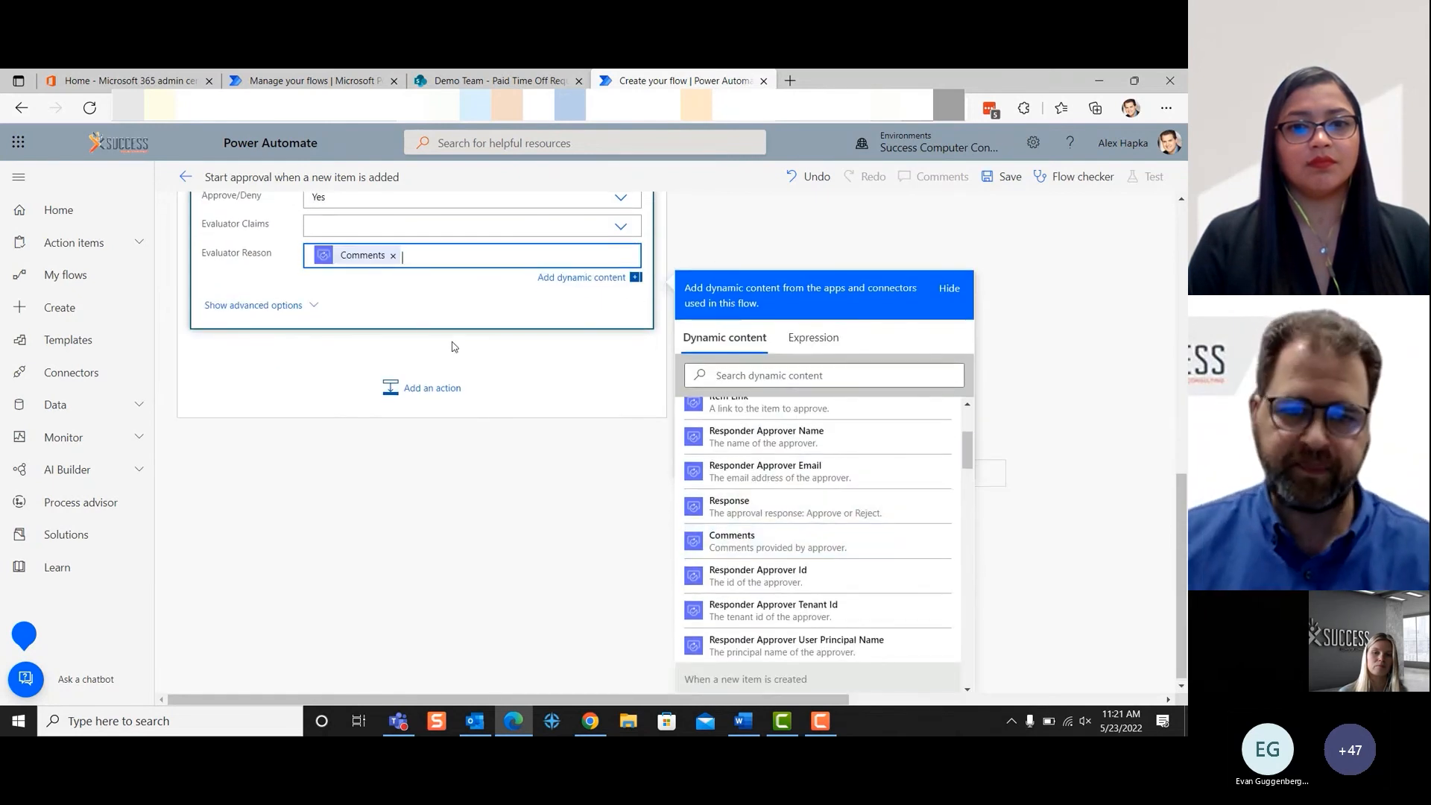
# - Enter the approval's Responder Approver Name dynamic content as a custom value for Evaluator Claims in the Update item action
pyautogui.click(313, 224)
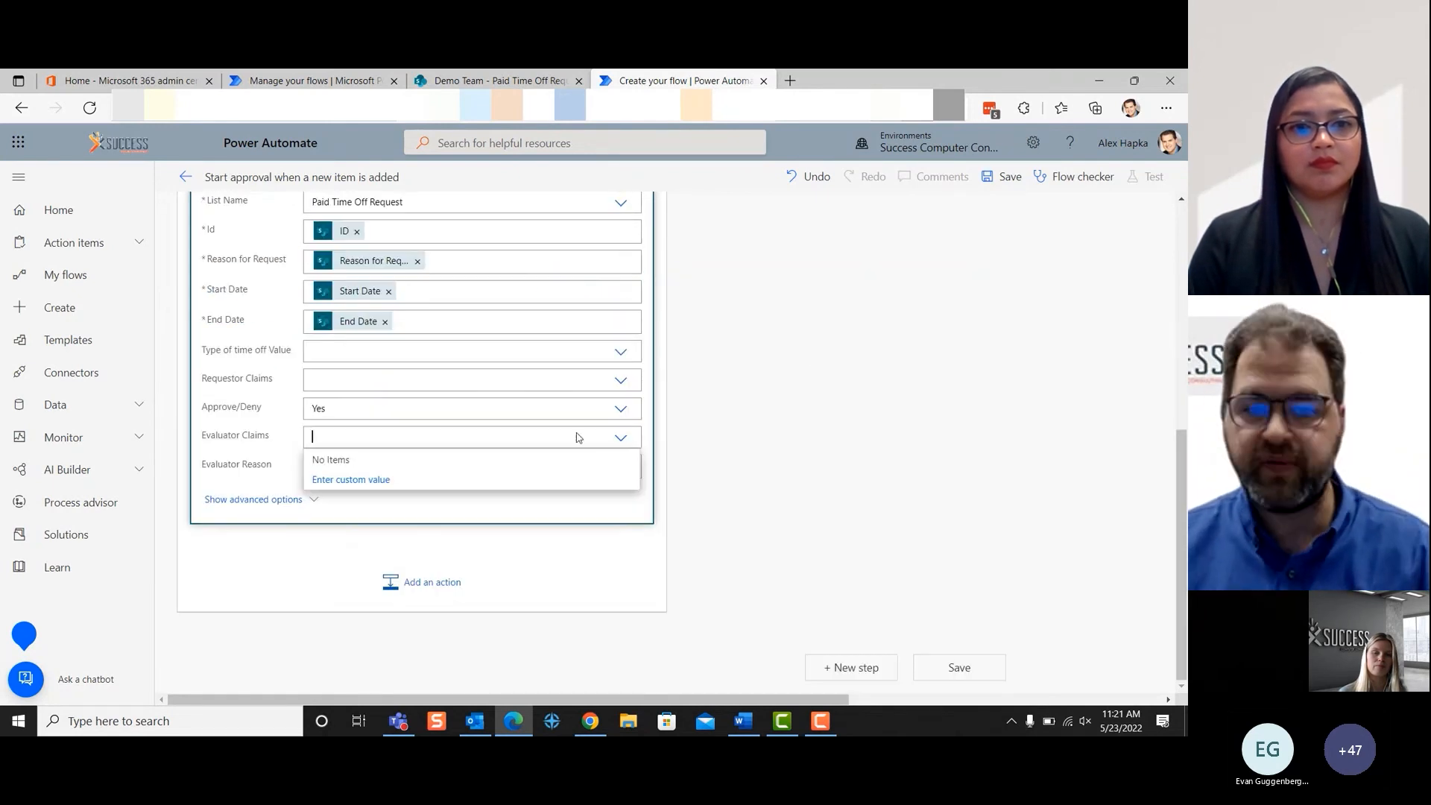
pyautogui.click(369, 479)
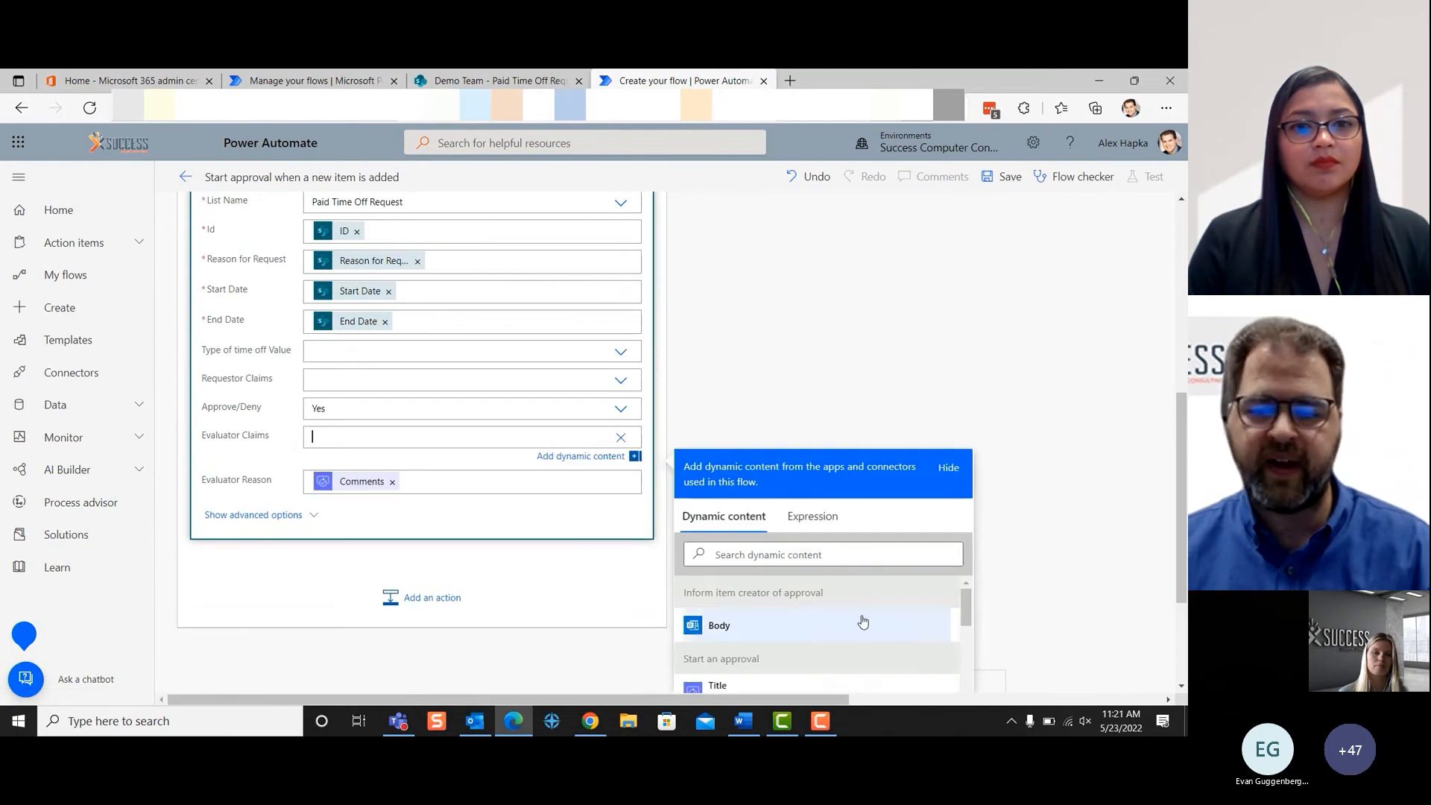
pyautogui.scroll(-5, 857, 623)
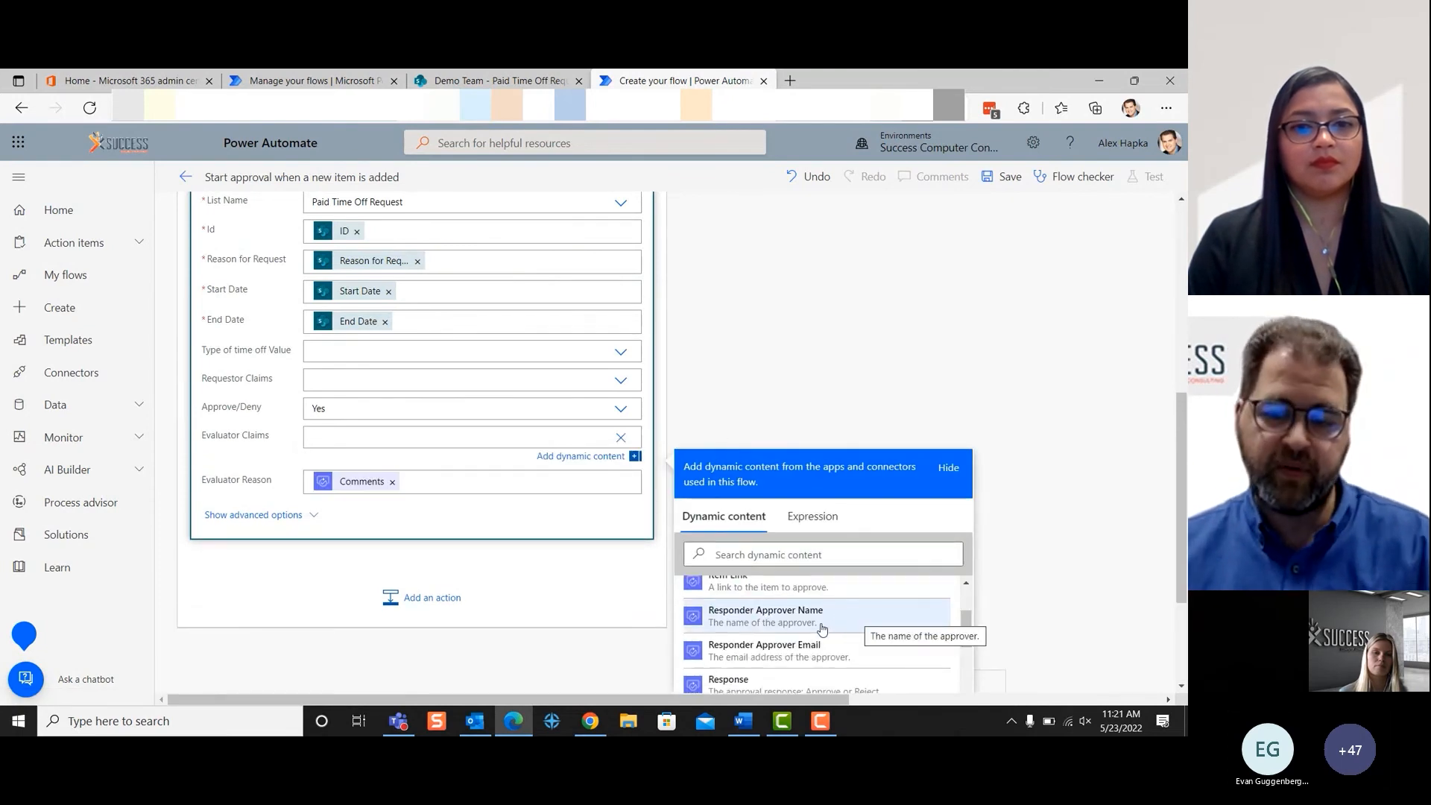
pyautogui.click(822, 629)
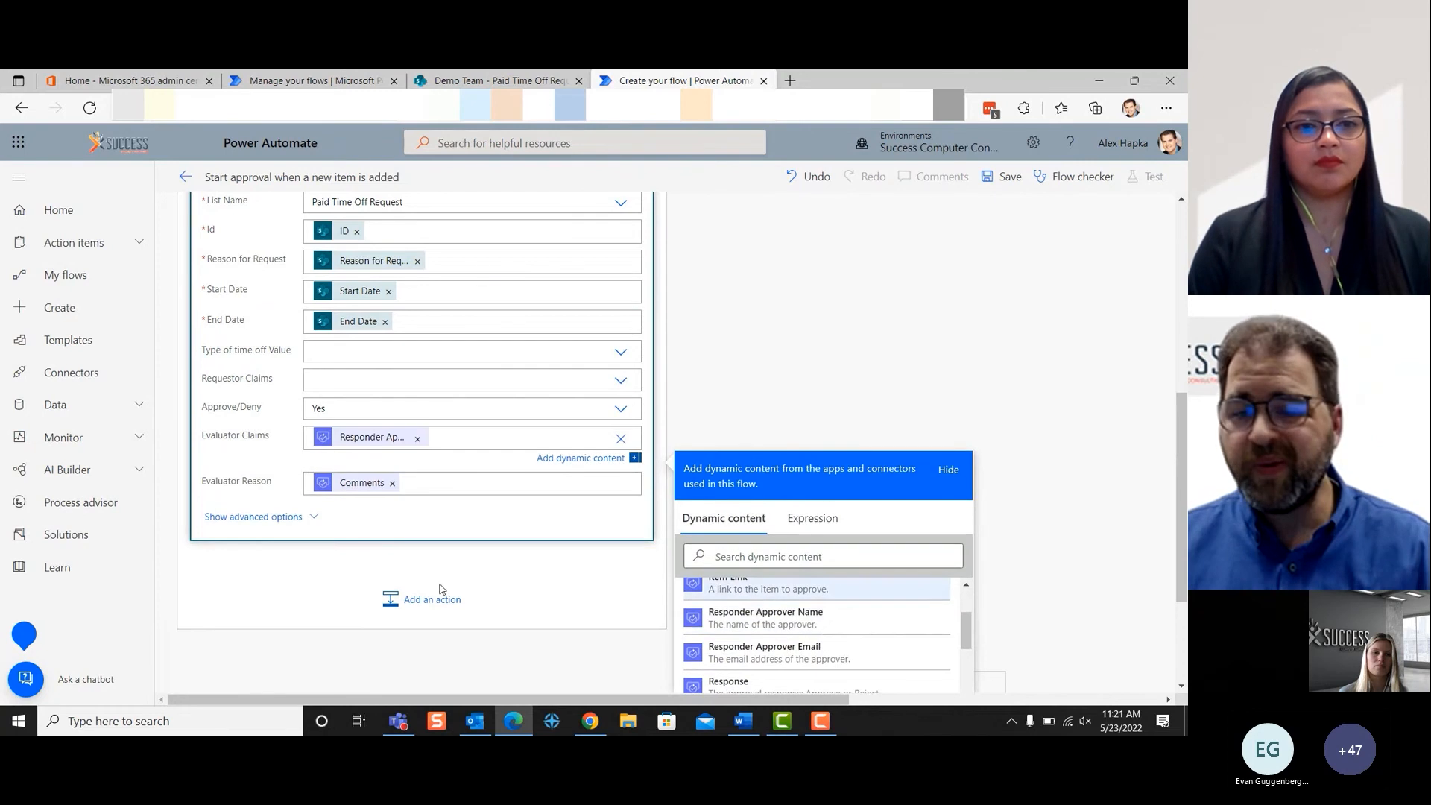
pyautogui.click(440, 602)
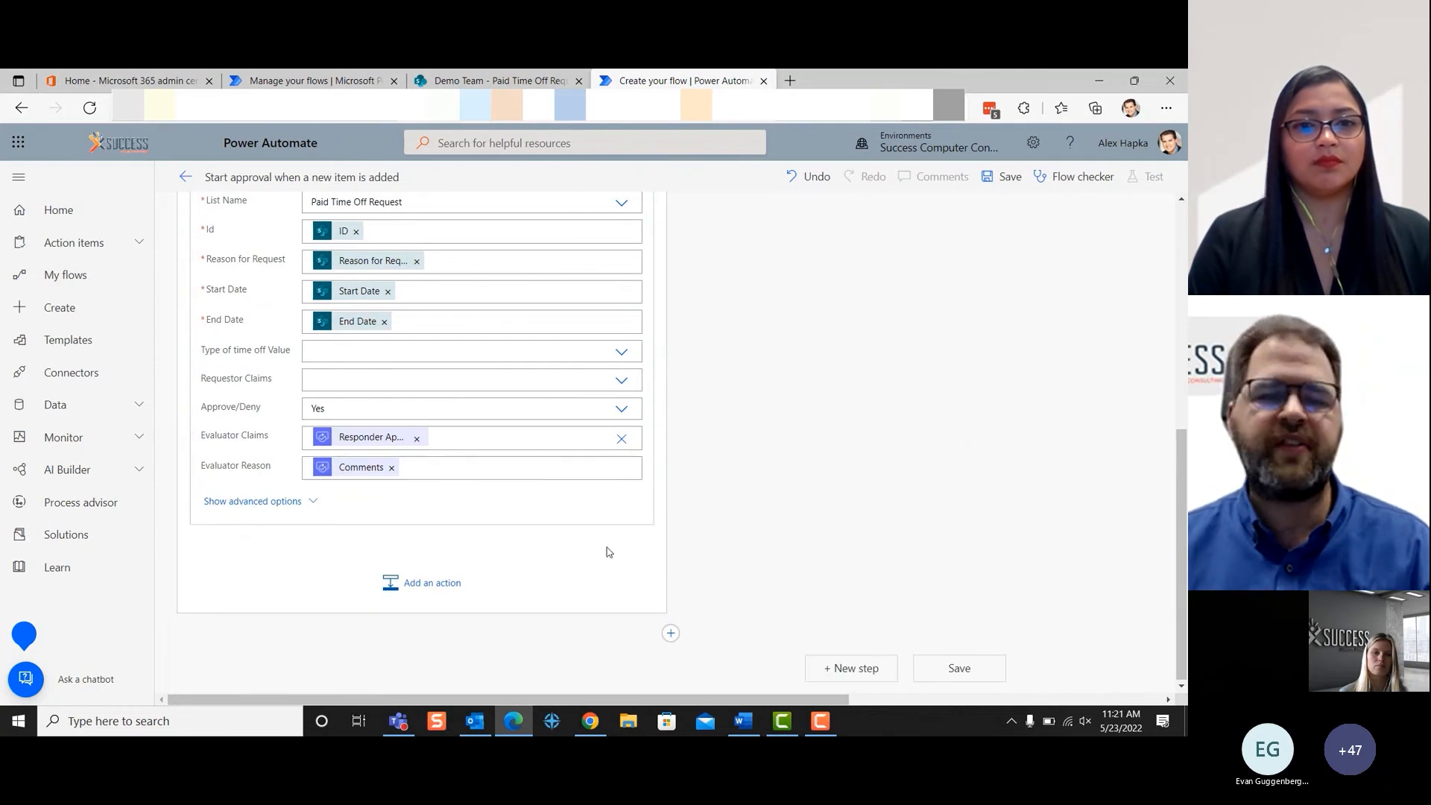
# - Save the flow and start a test run that is triggered manually
pyautogui.scroll(3, 607, 552)
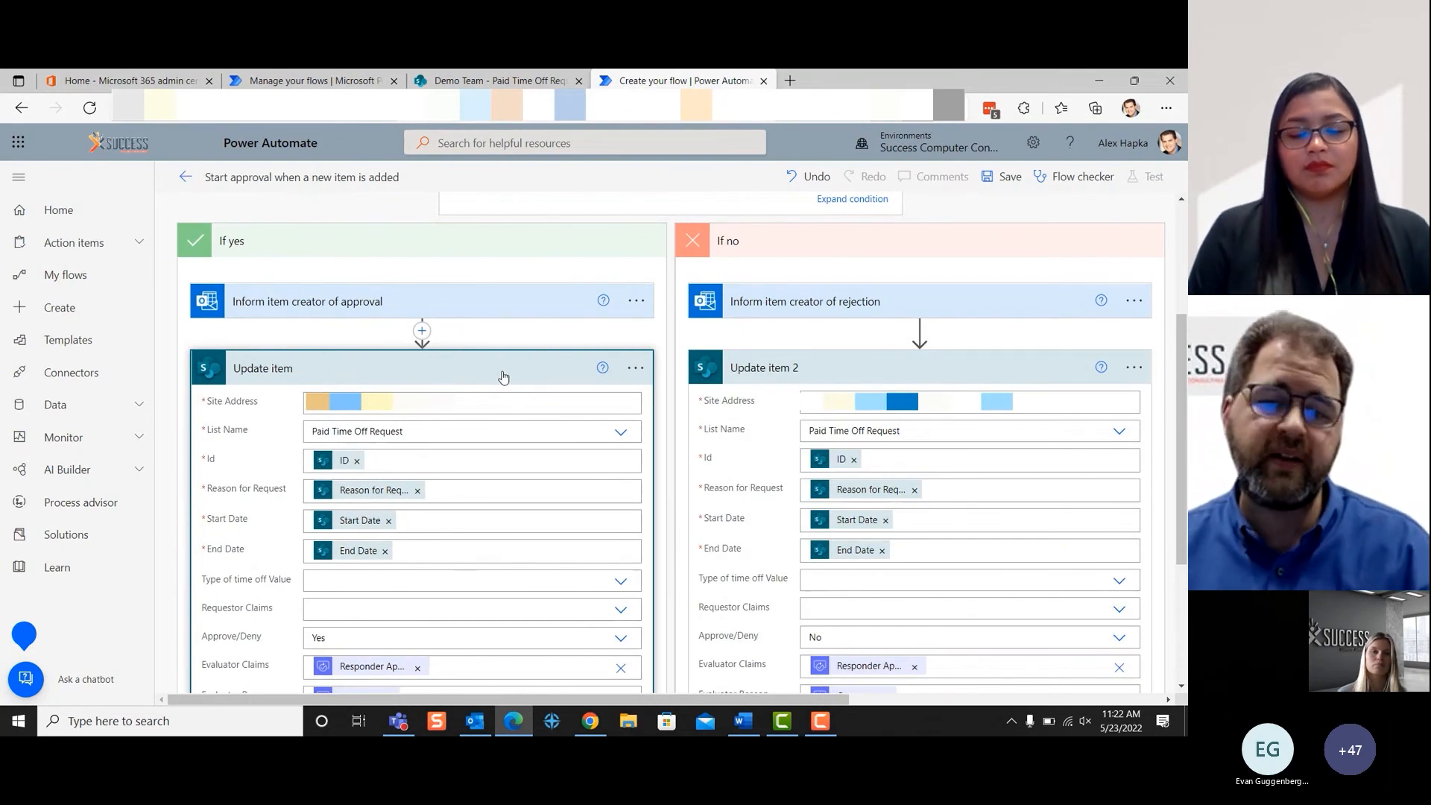
pyautogui.click(1000, 178)
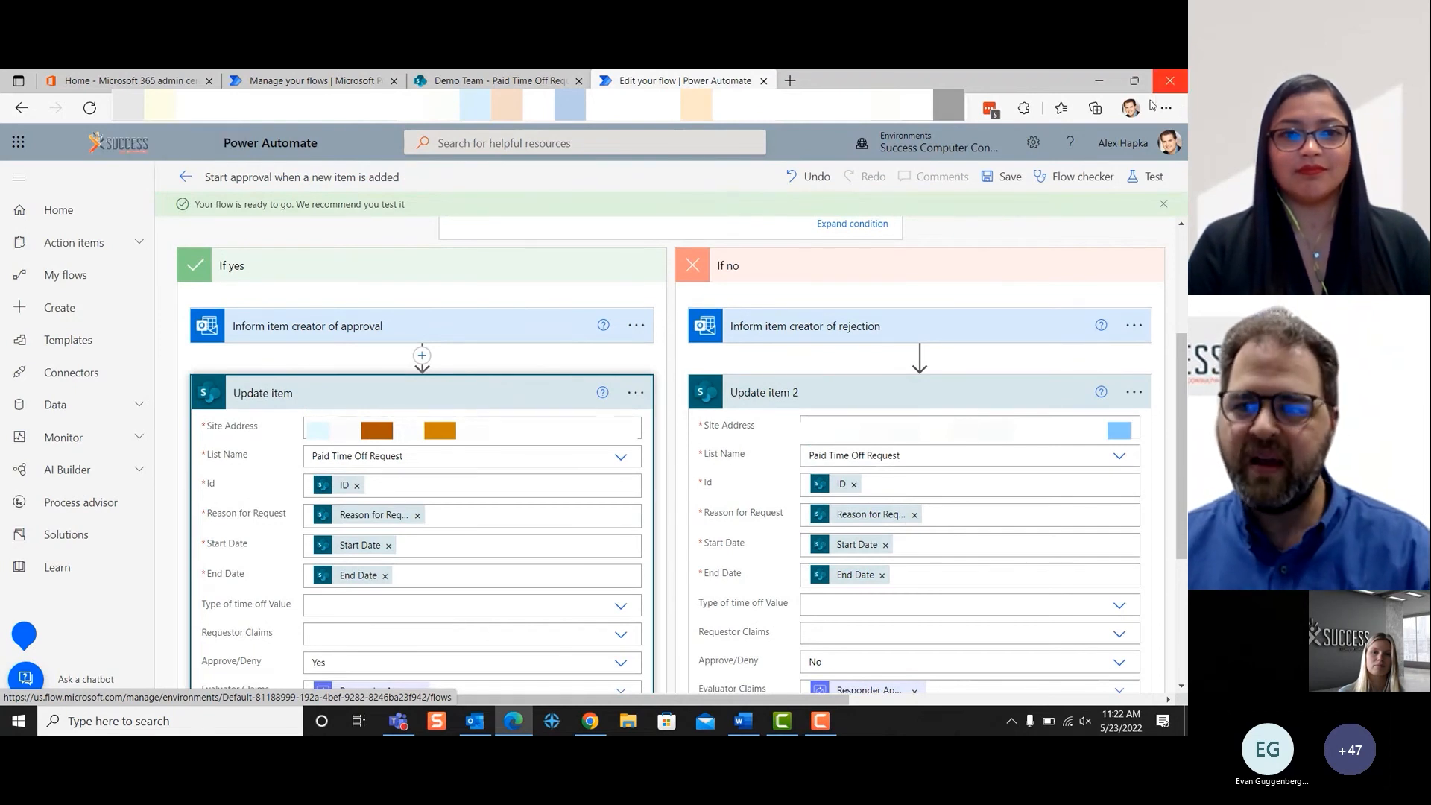
pyautogui.click(1149, 179)
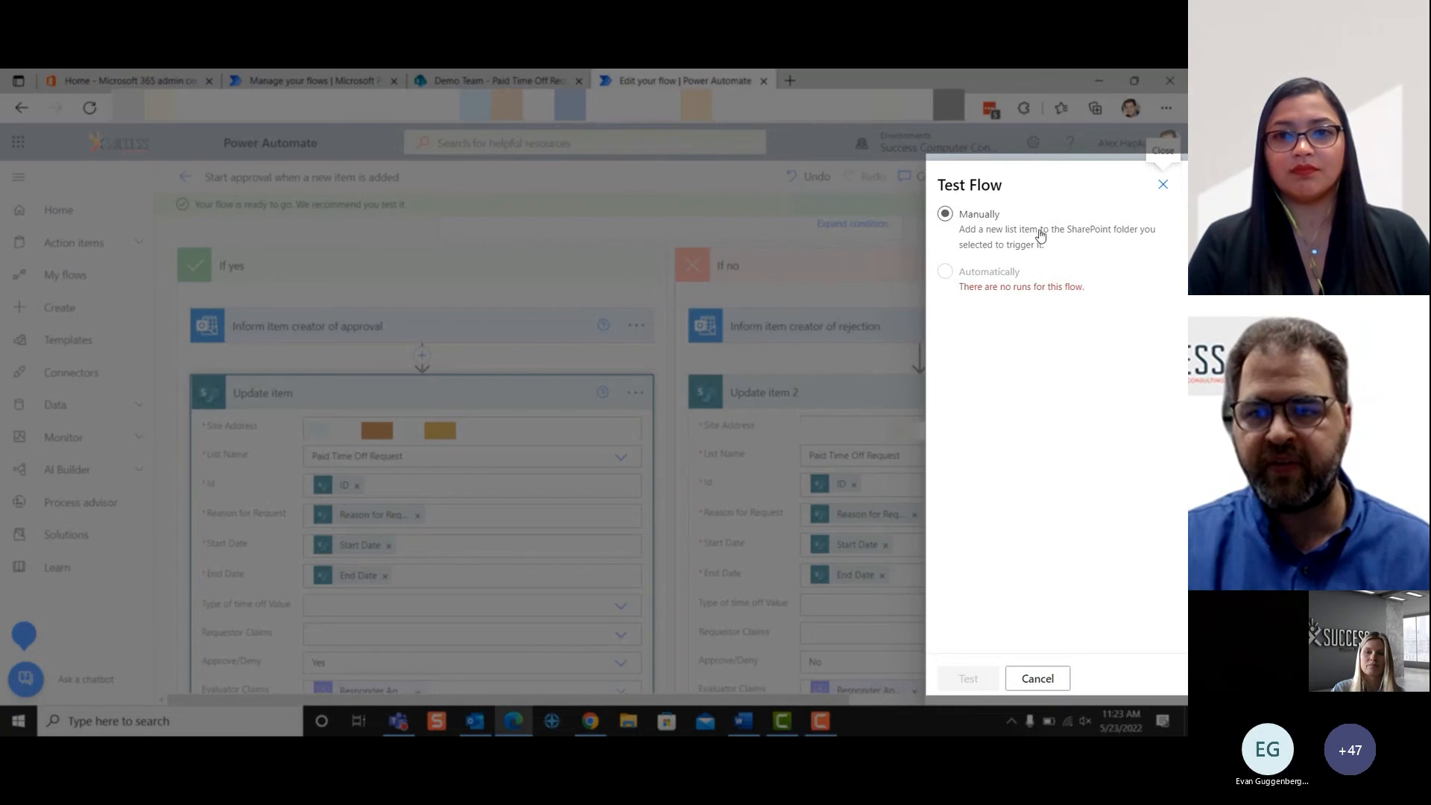
pyautogui.click(944, 213)
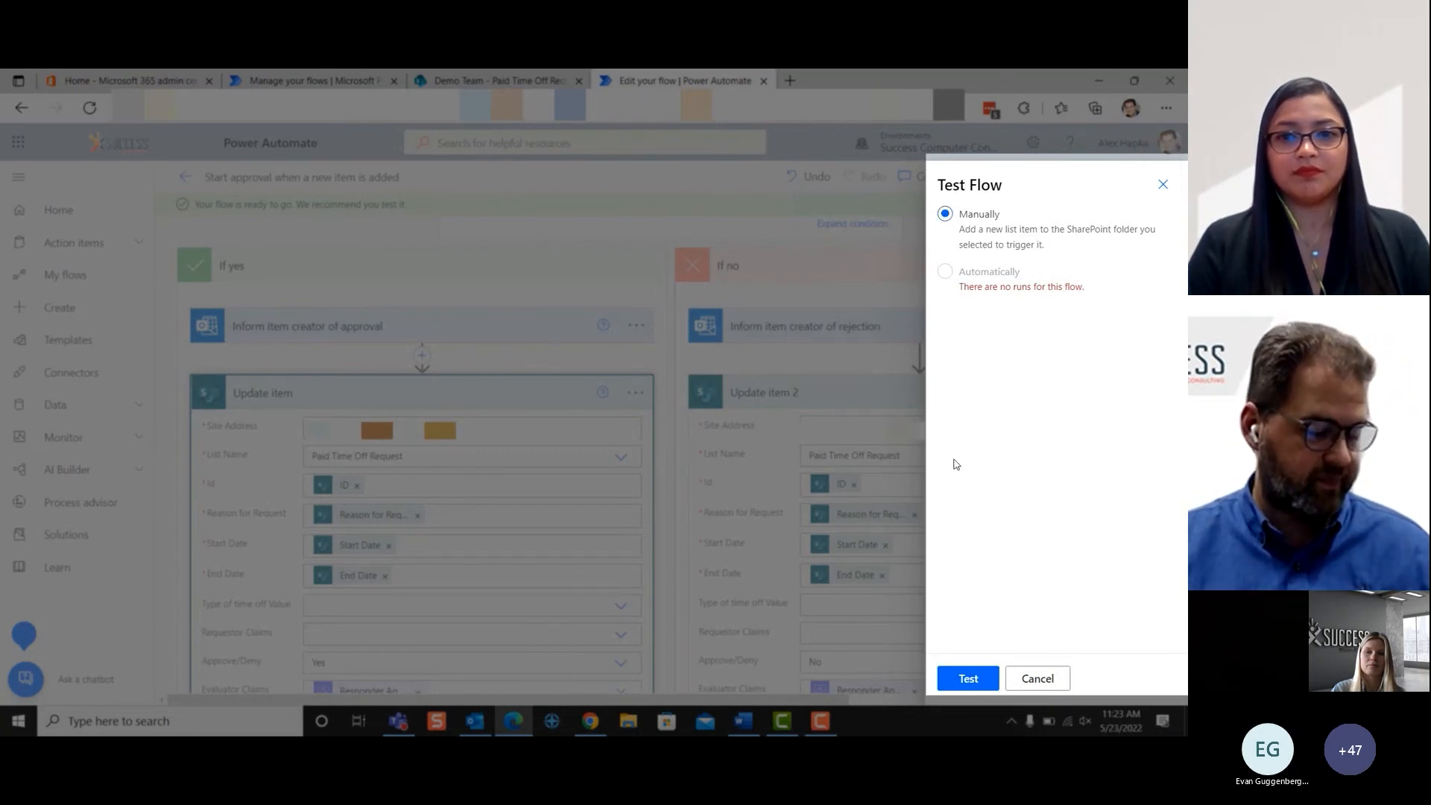
pyautogui.click(961, 687)
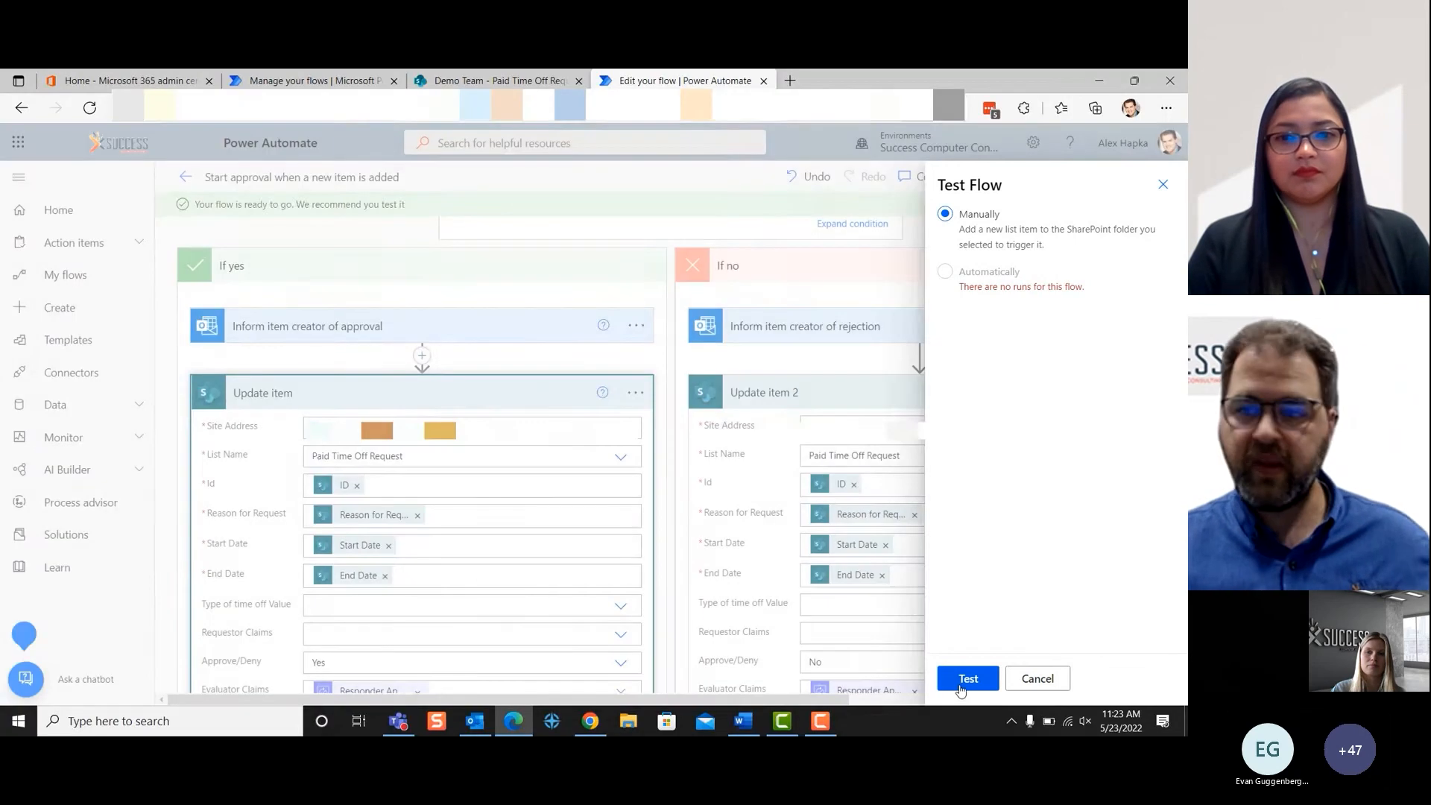
# - Create a new item in the Demo Team's Paid Time Off Request list on SharePoint and enter the requestor's full name
pyautogui.click(507, 81)
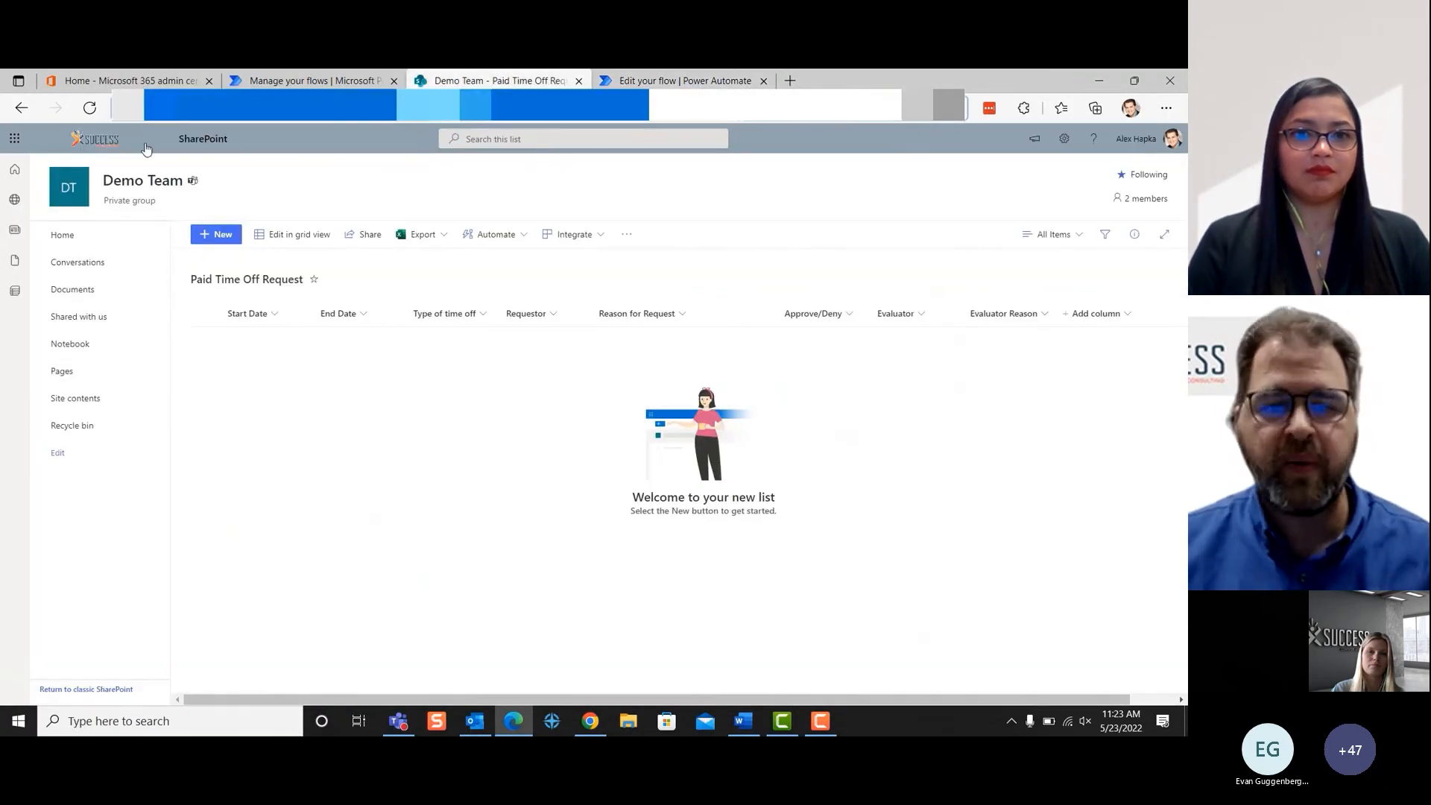
pyautogui.click(211, 238)
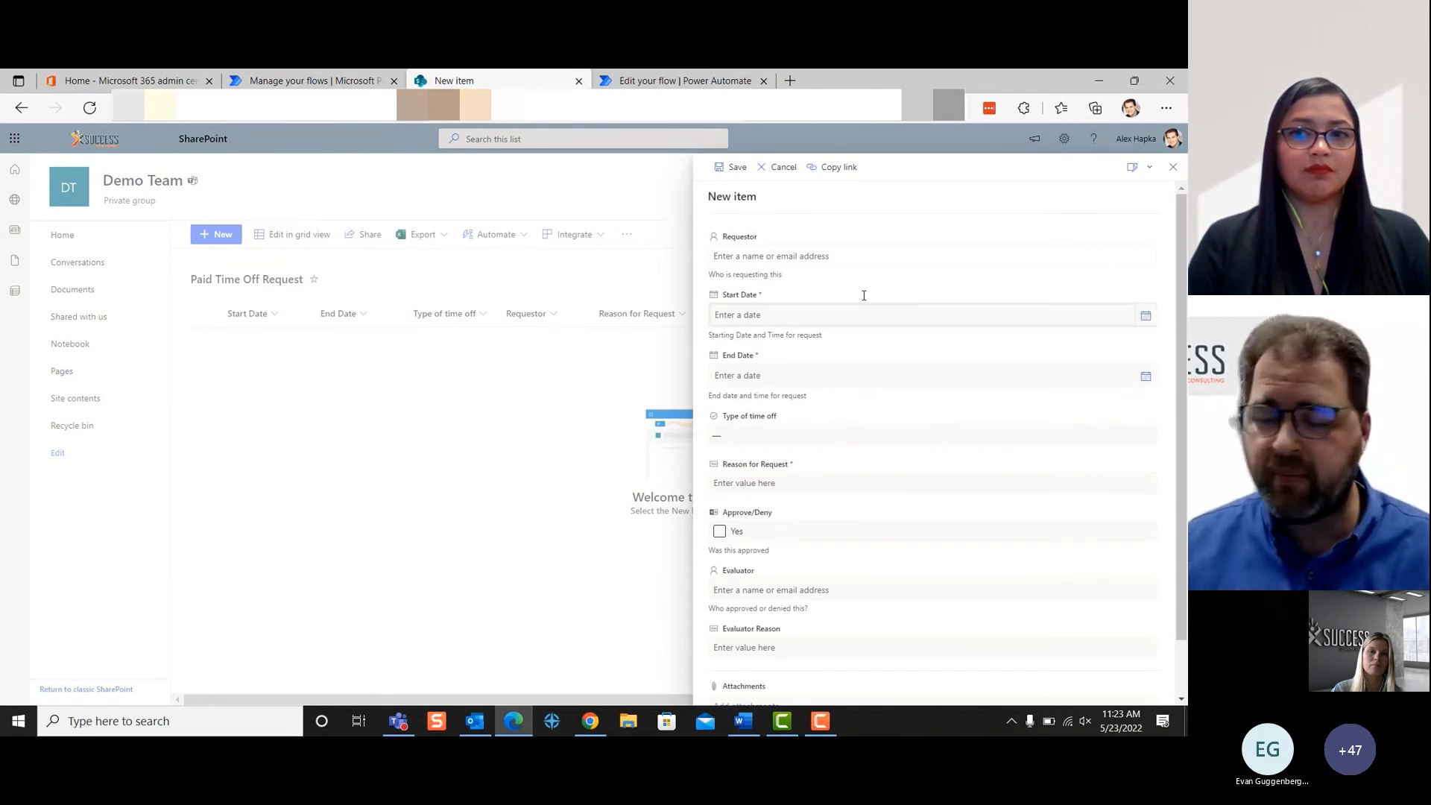
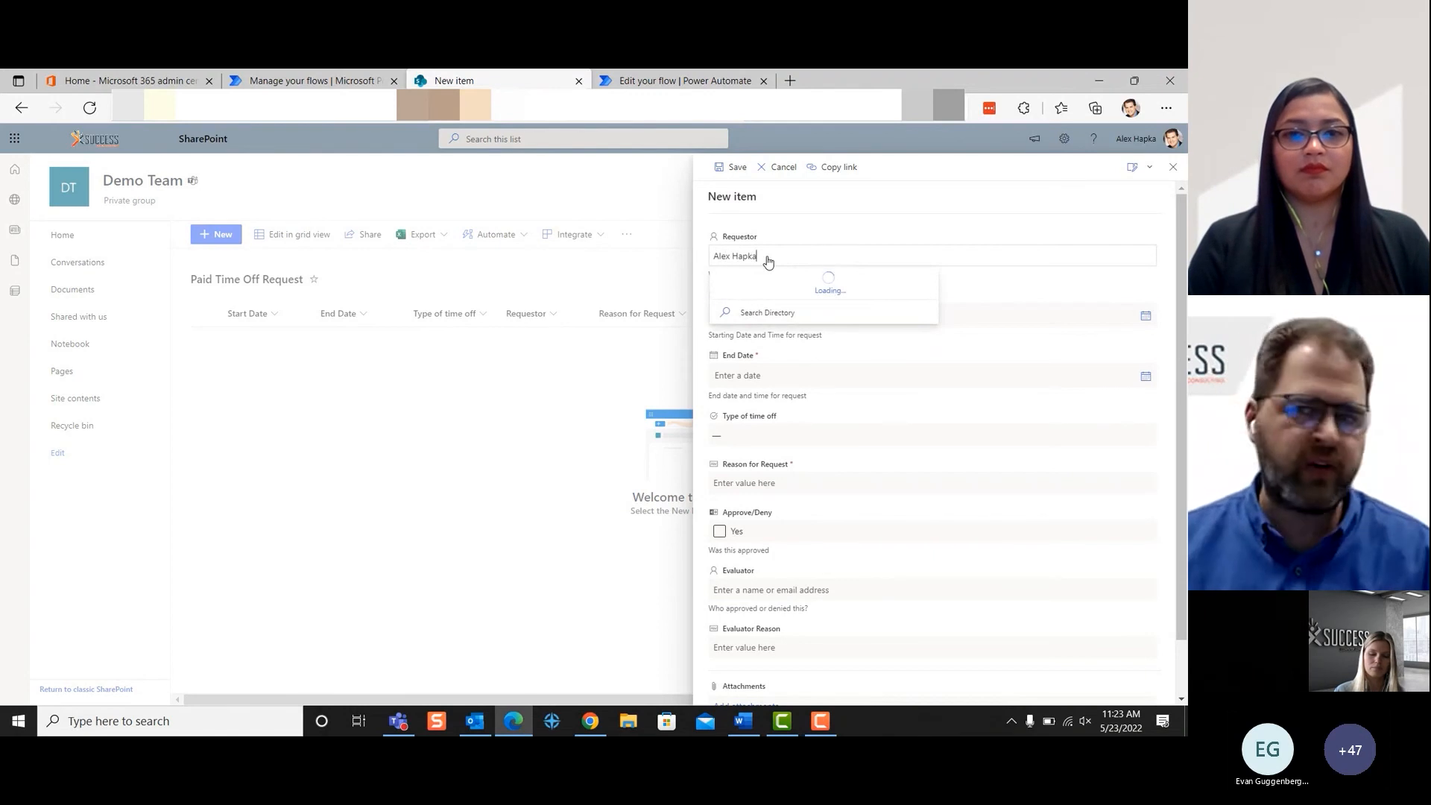
pyautogui.press('Tab')
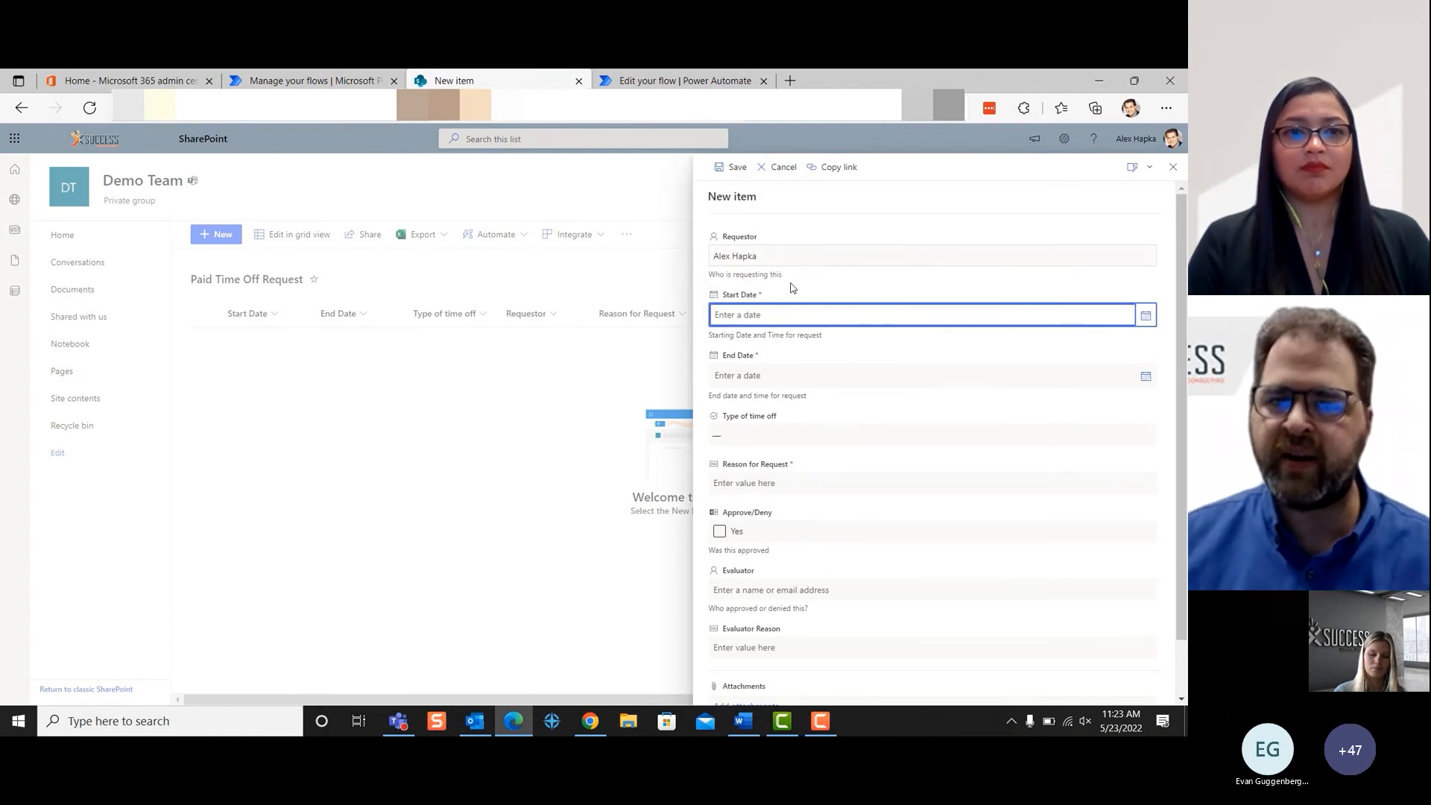
# - Set the new request's Start Date to 5/25/2022
pyautogui.click(1144, 317)
pyautogui.click(1145, 319)
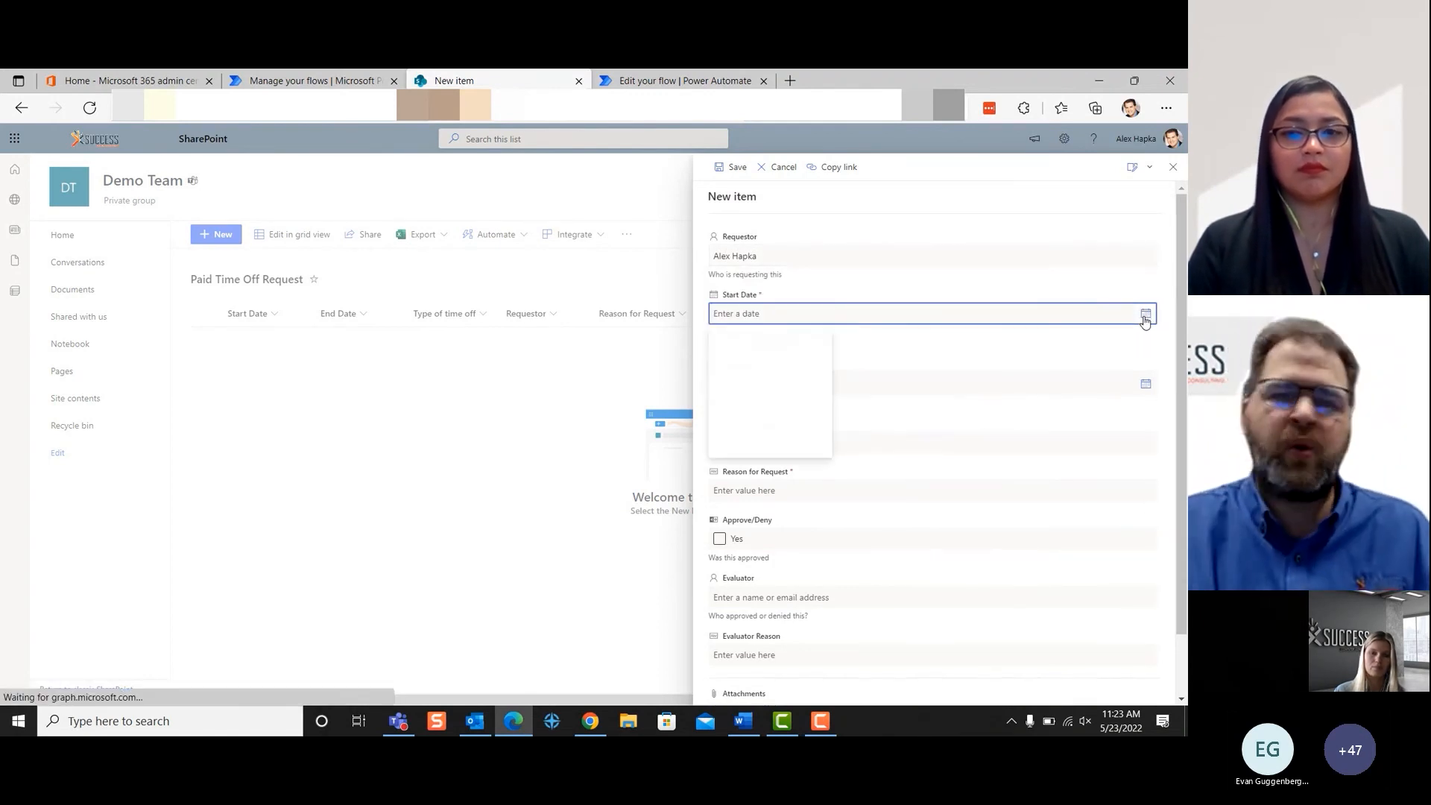
pyautogui.click(772, 408)
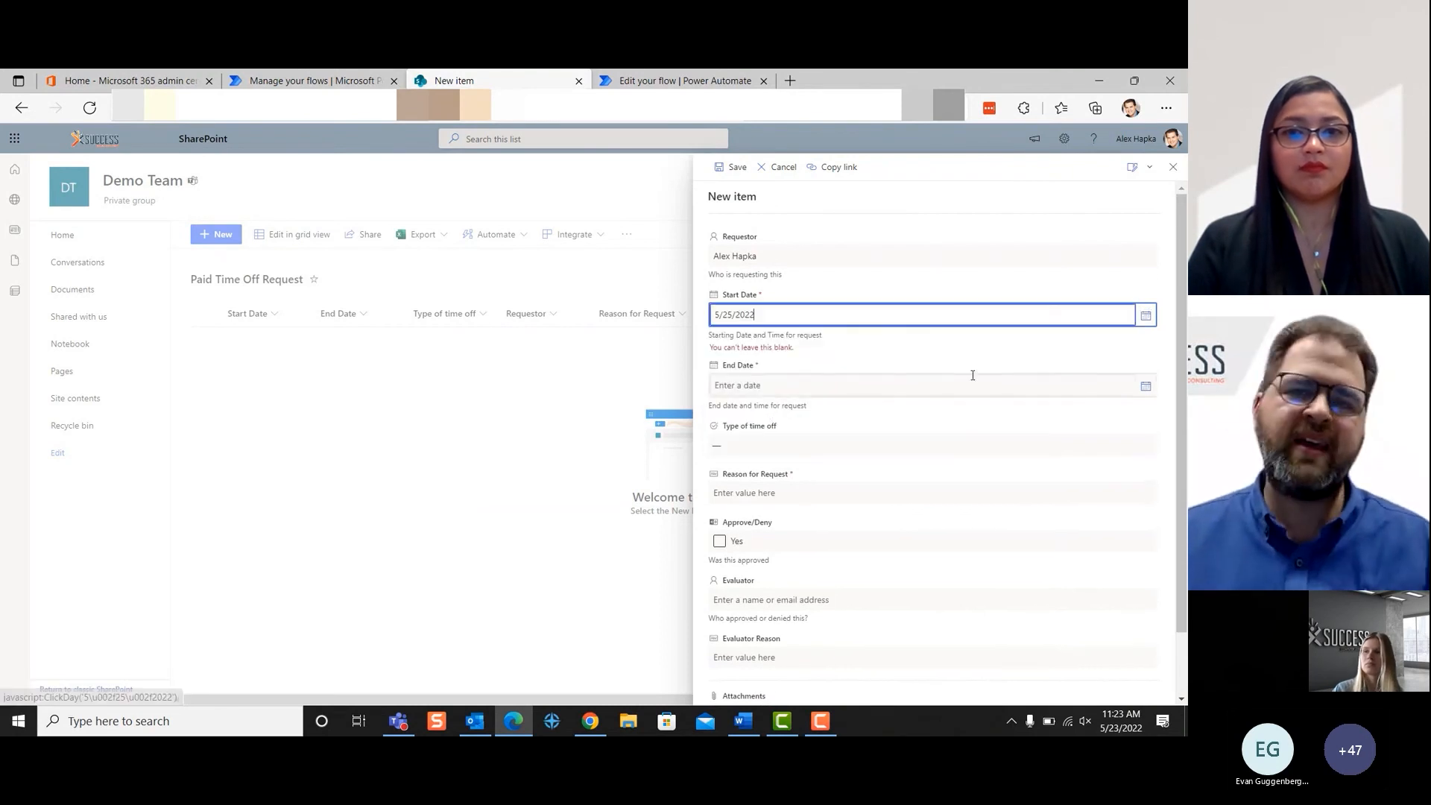
# - Set the new request's End Date to 5/25/2022 and its type of time off to PTO Time
pyautogui.click(1146, 389)
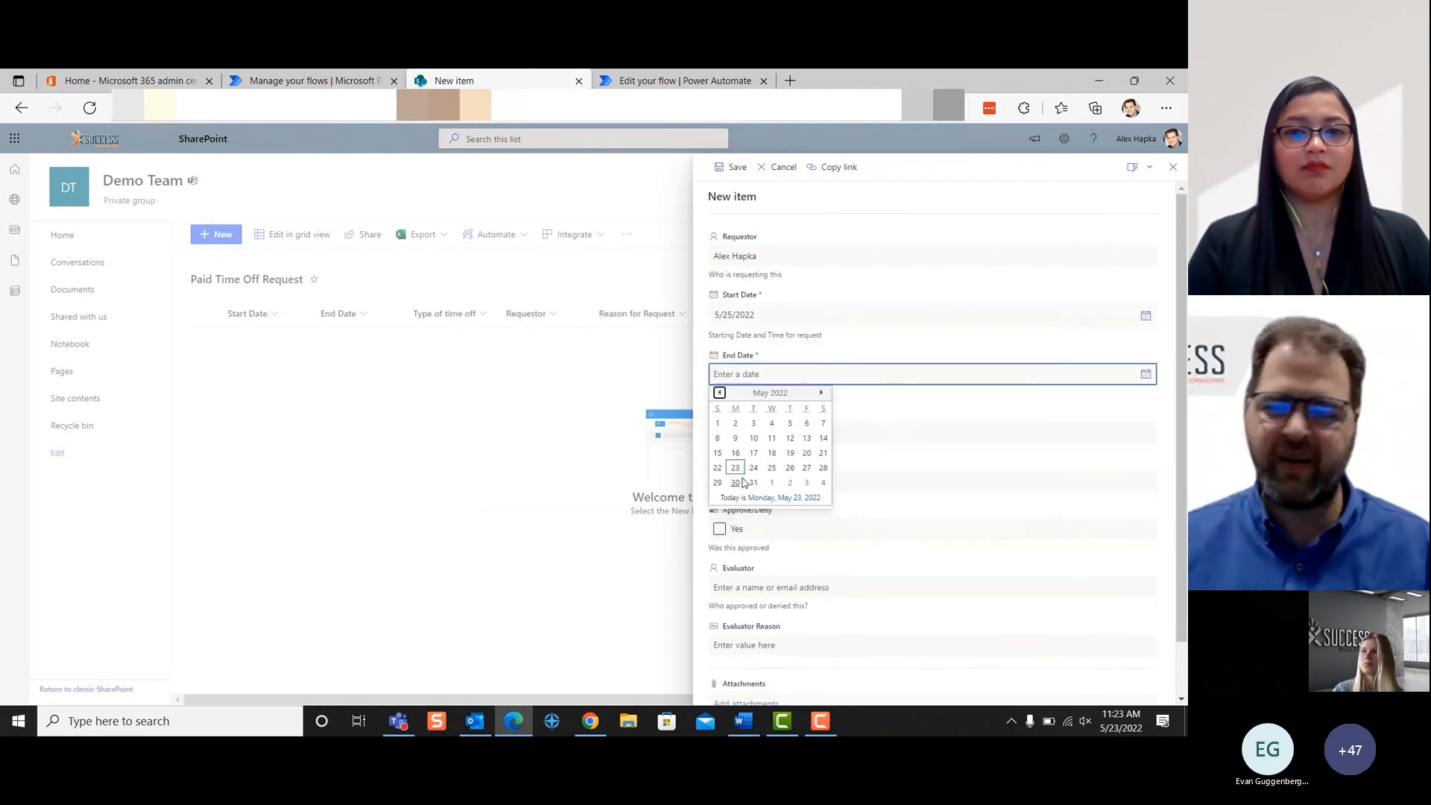
pyautogui.click(774, 471)
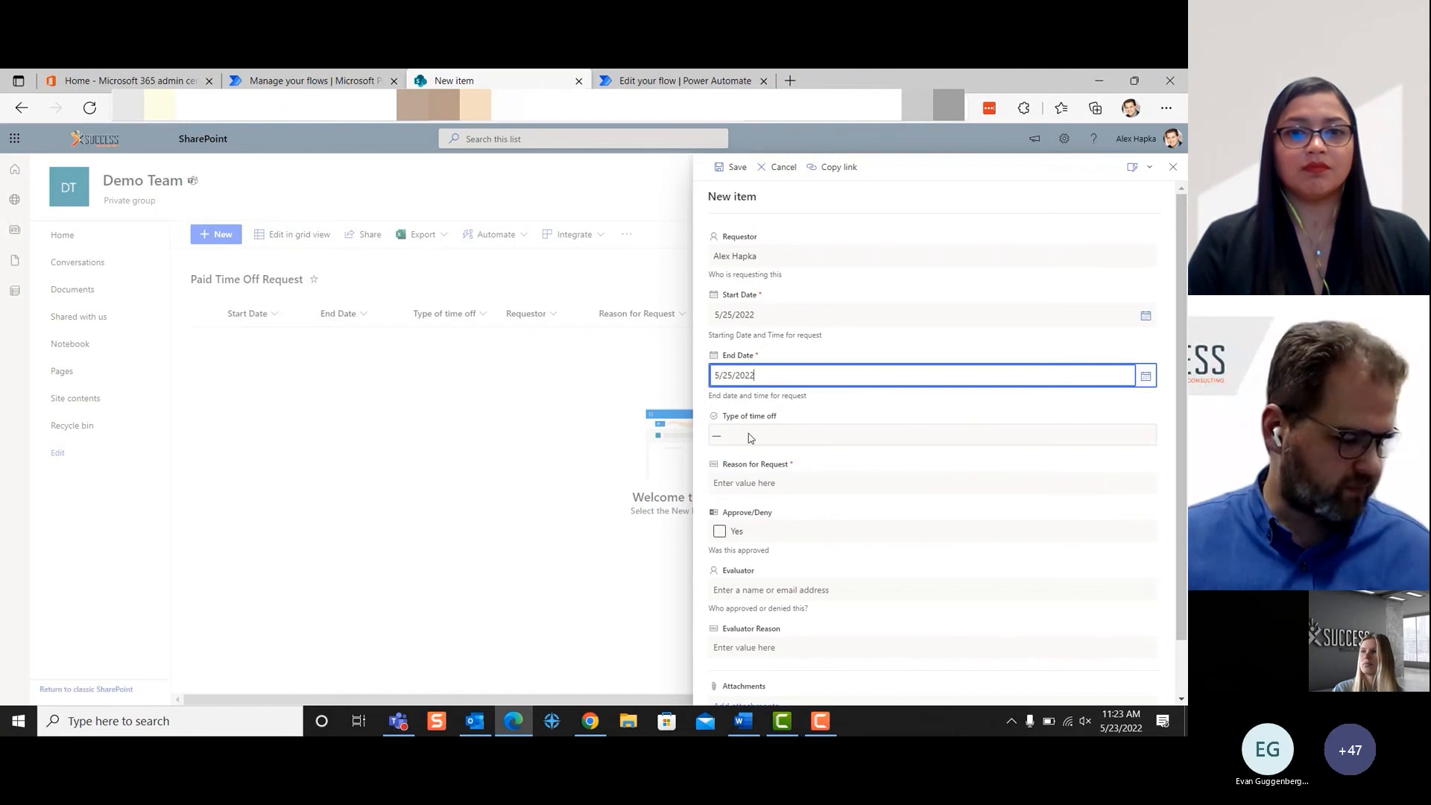
pyautogui.click(747, 435)
pyautogui.click(747, 492)
# - Enter "Cabin Day" as the reason for the request and save the new item
pyautogui.click(750, 482)
pyautogui.write('Cabin')
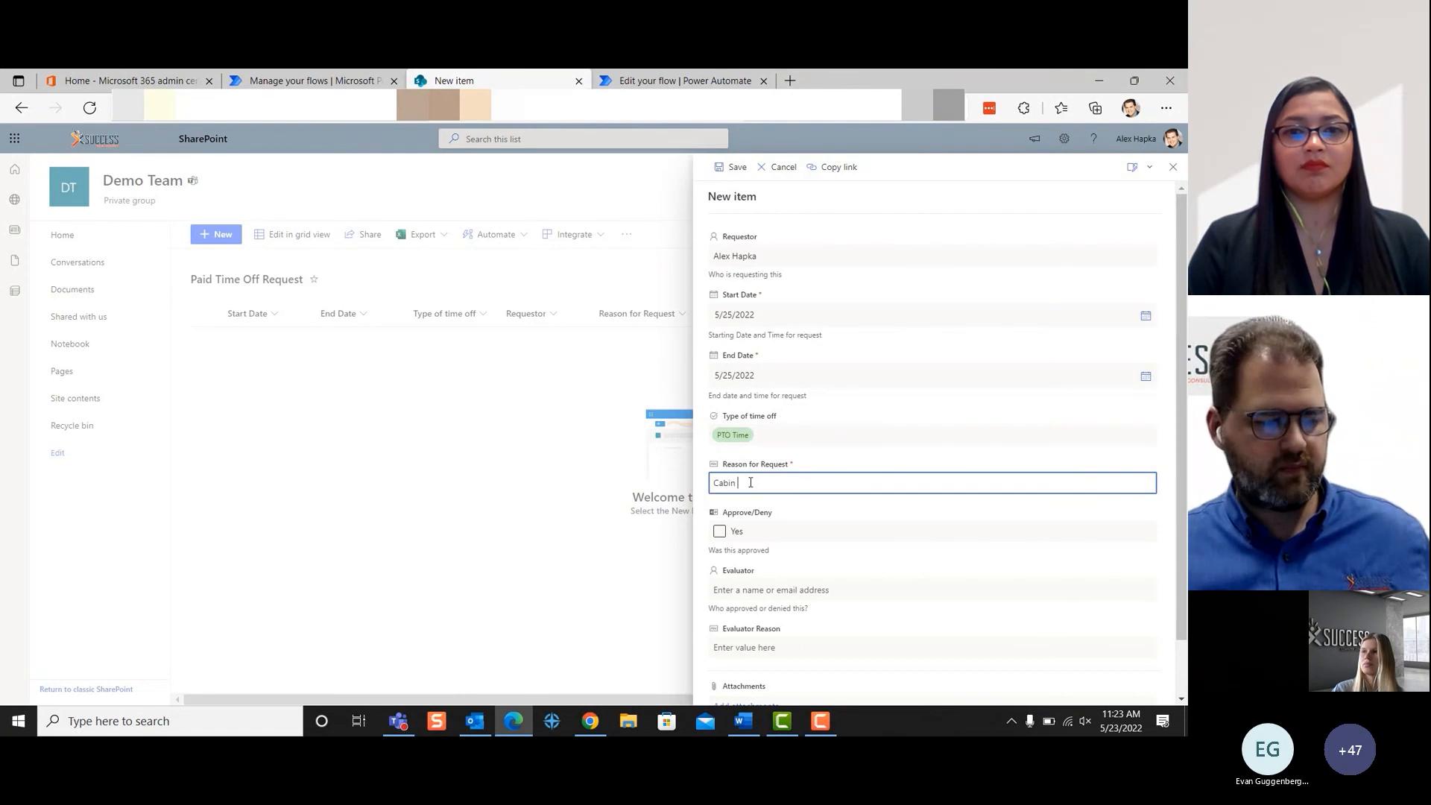
pyautogui.write(' Day')
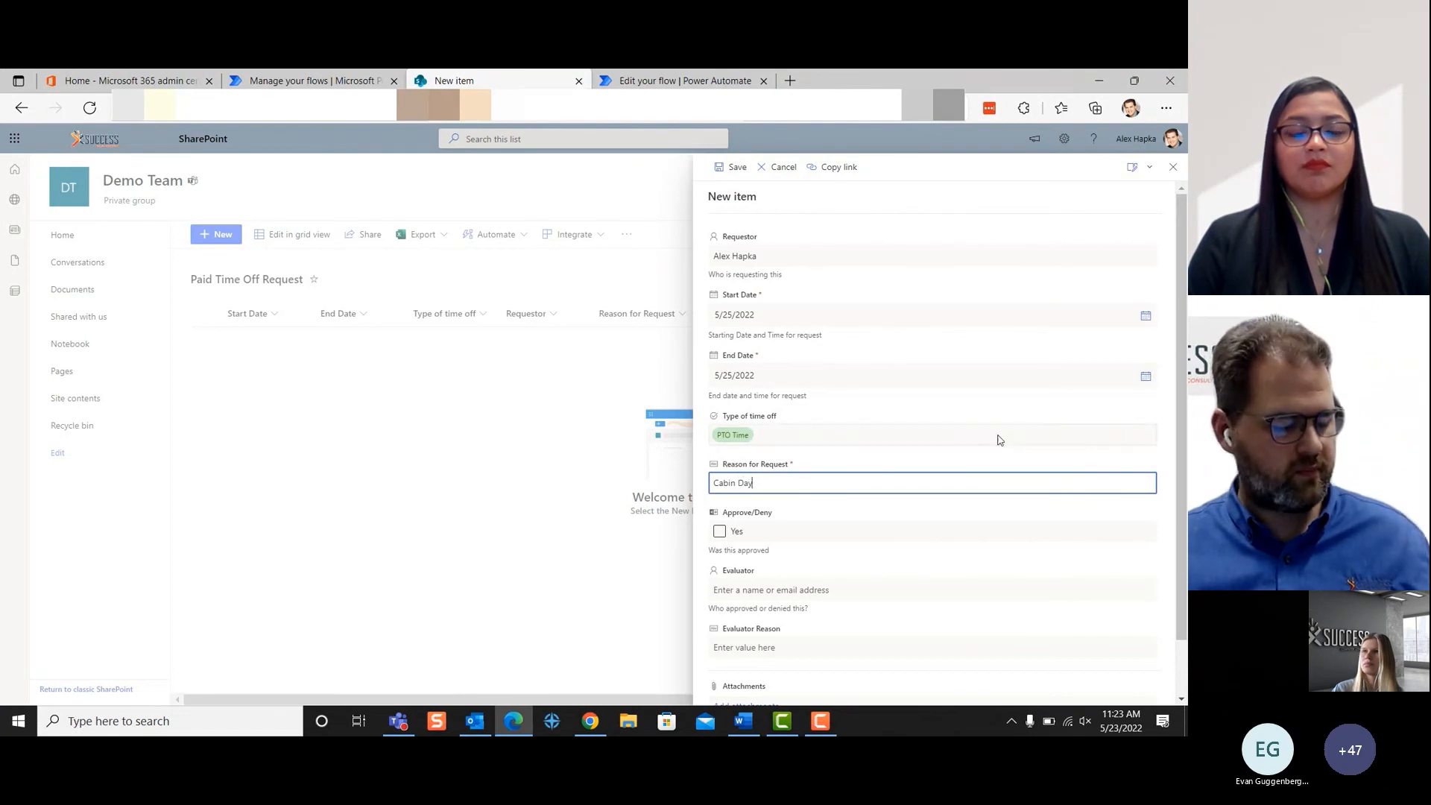
pyautogui.scroll(-1, 897, 568)
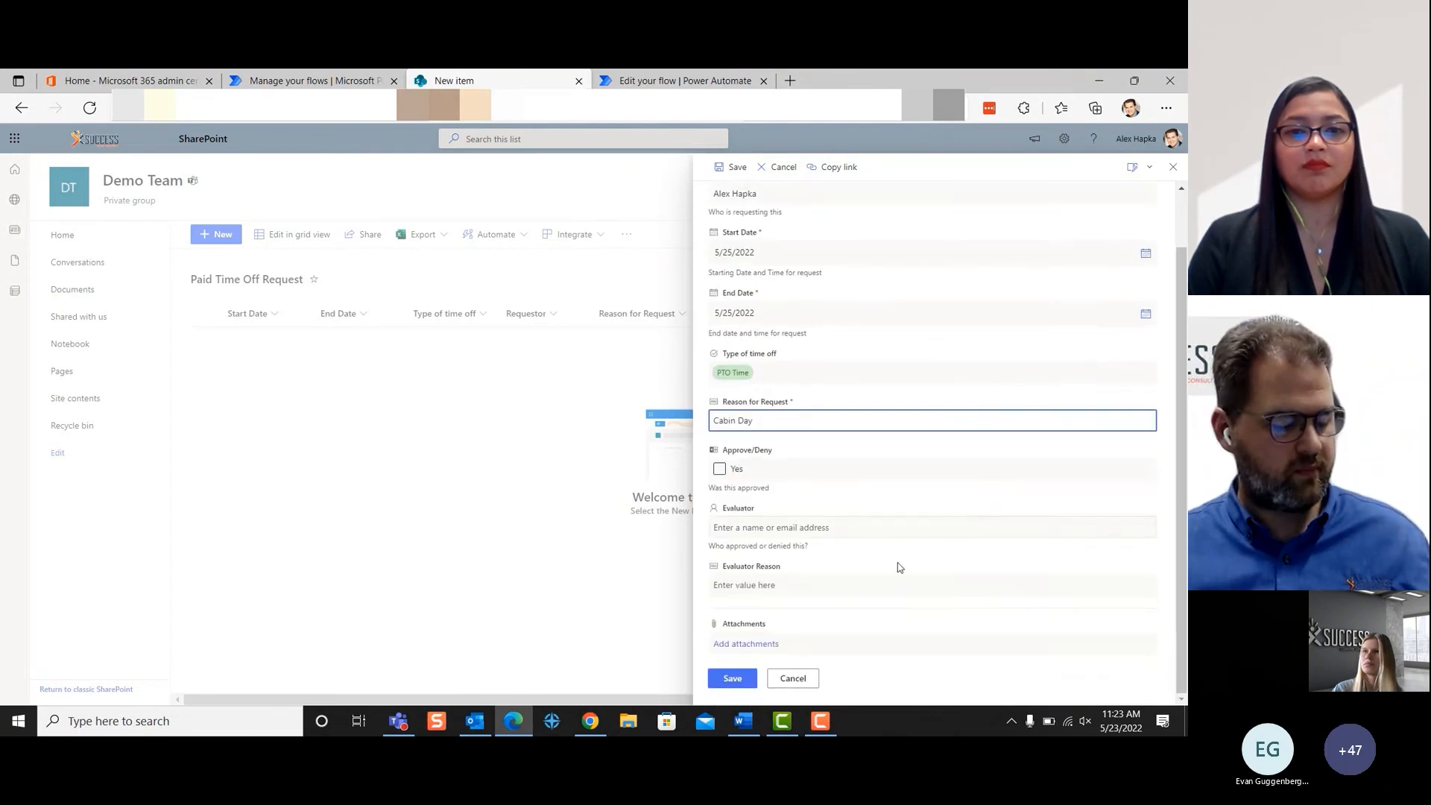
pyautogui.click(737, 681)
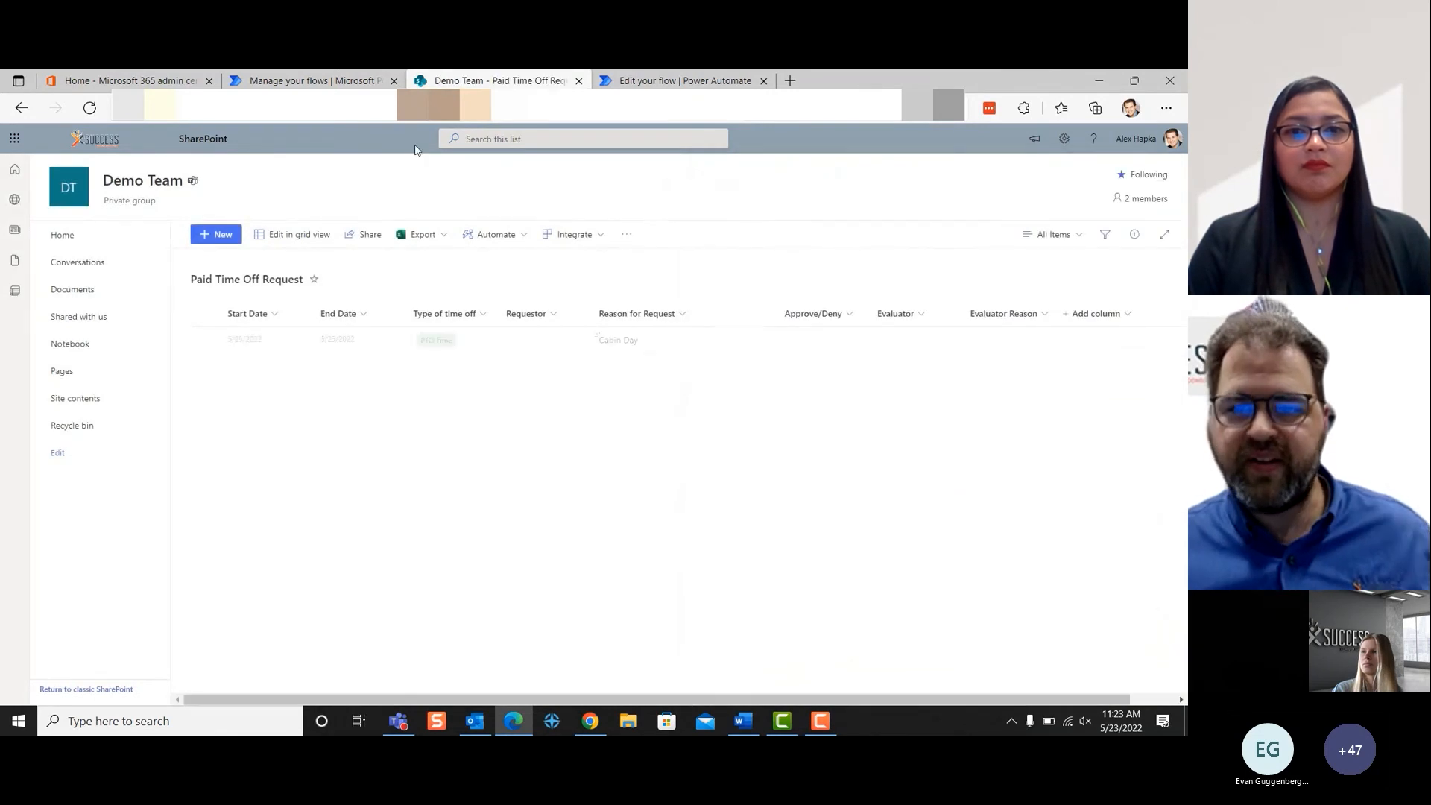
# - Check the flow's test run in Power Automate, and start approving the Cabin Day request from its review email in Outlook
pyautogui.click(645, 82)
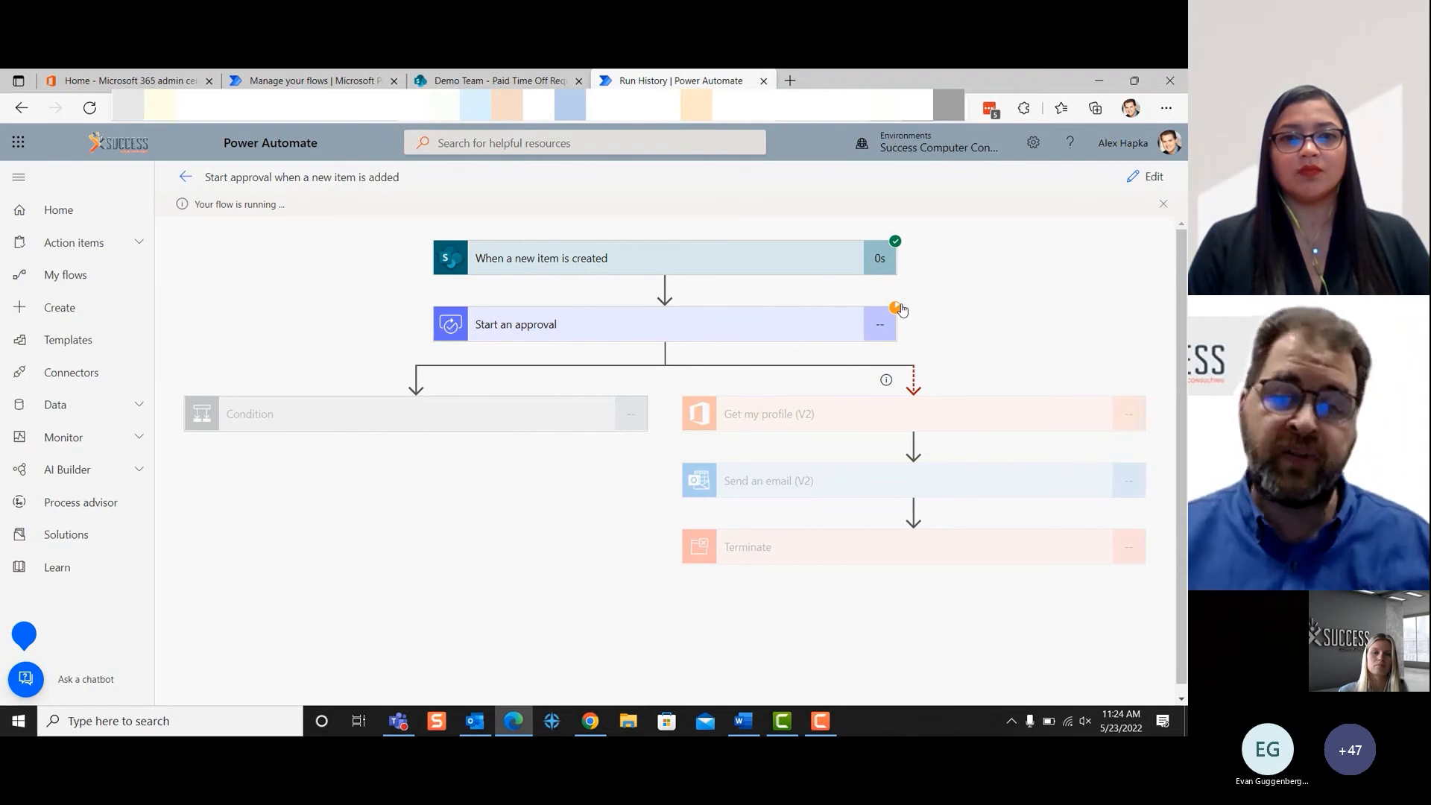
pyautogui.click(1099, 80)
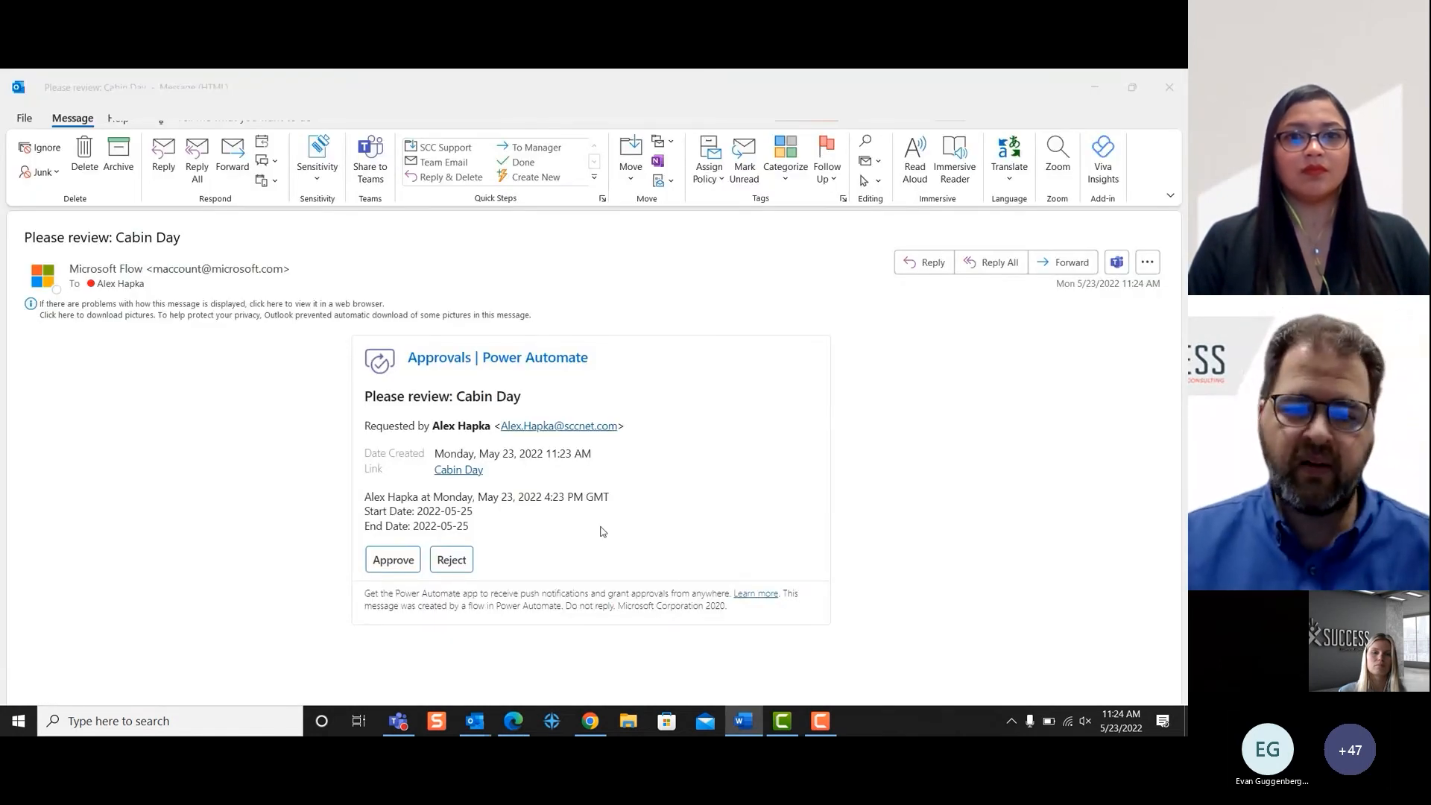
pyautogui.click(394, 569)
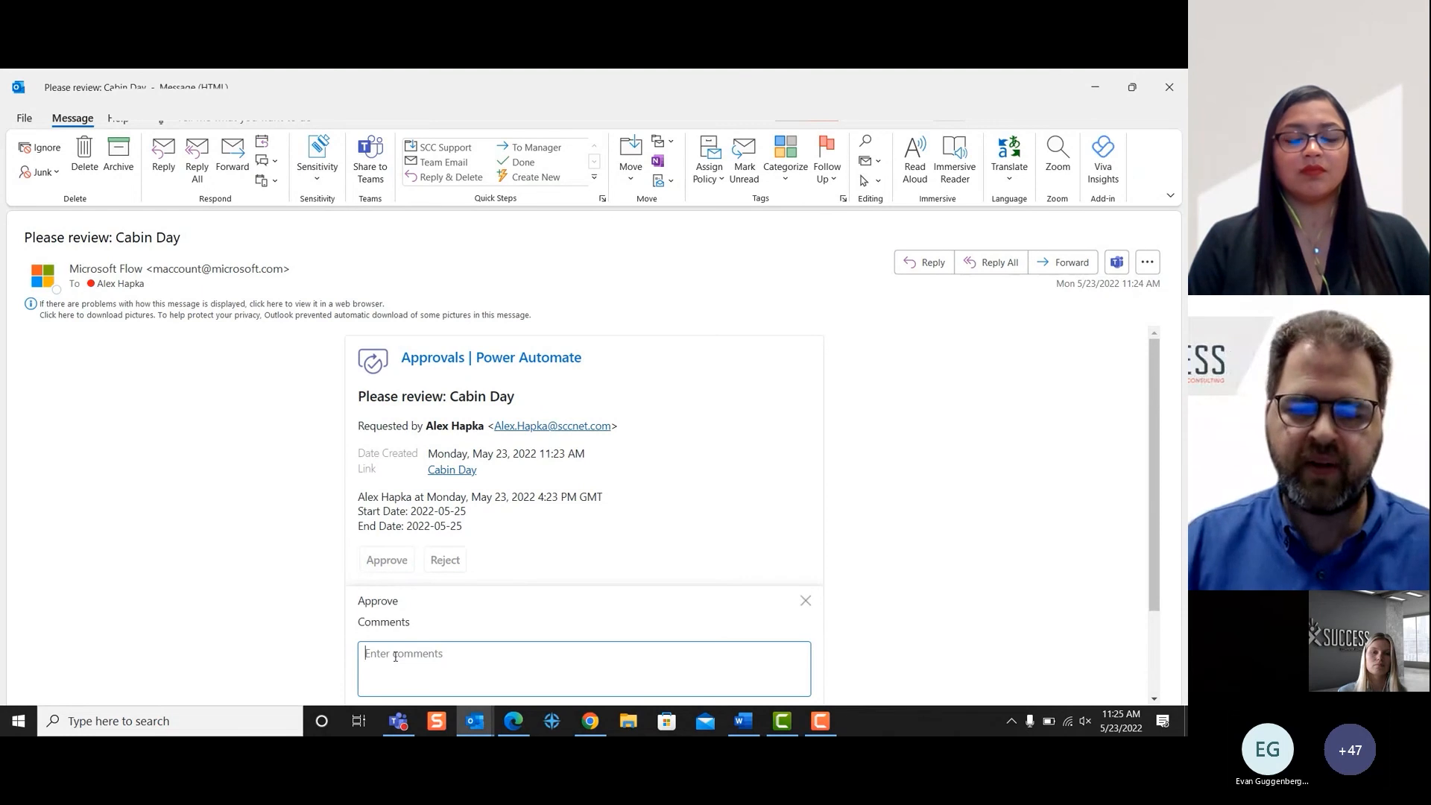
# - Submit the approval with the comment "Have Fun on your trip"
pyautogui.write('Have ')
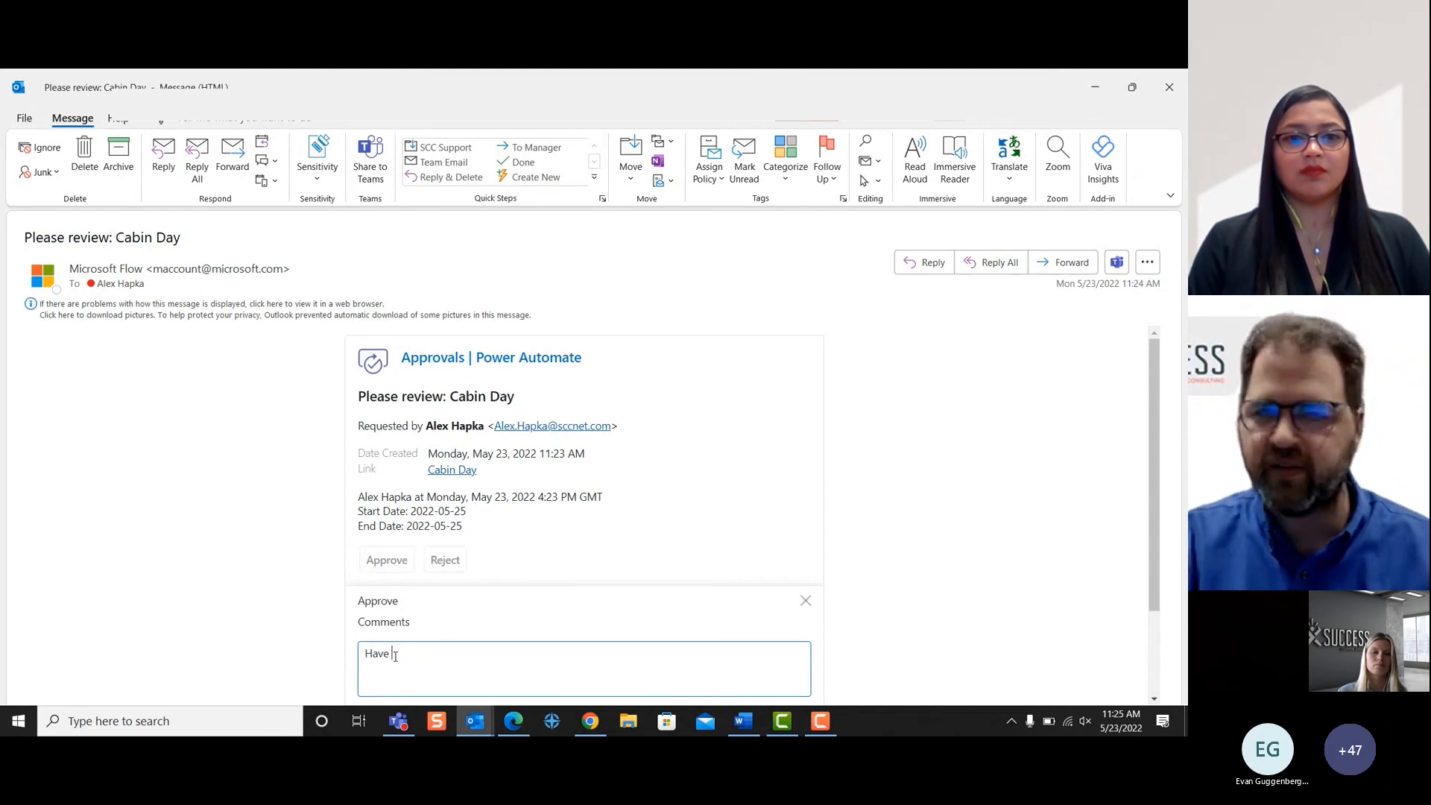
pyautogui.write('fun on you')
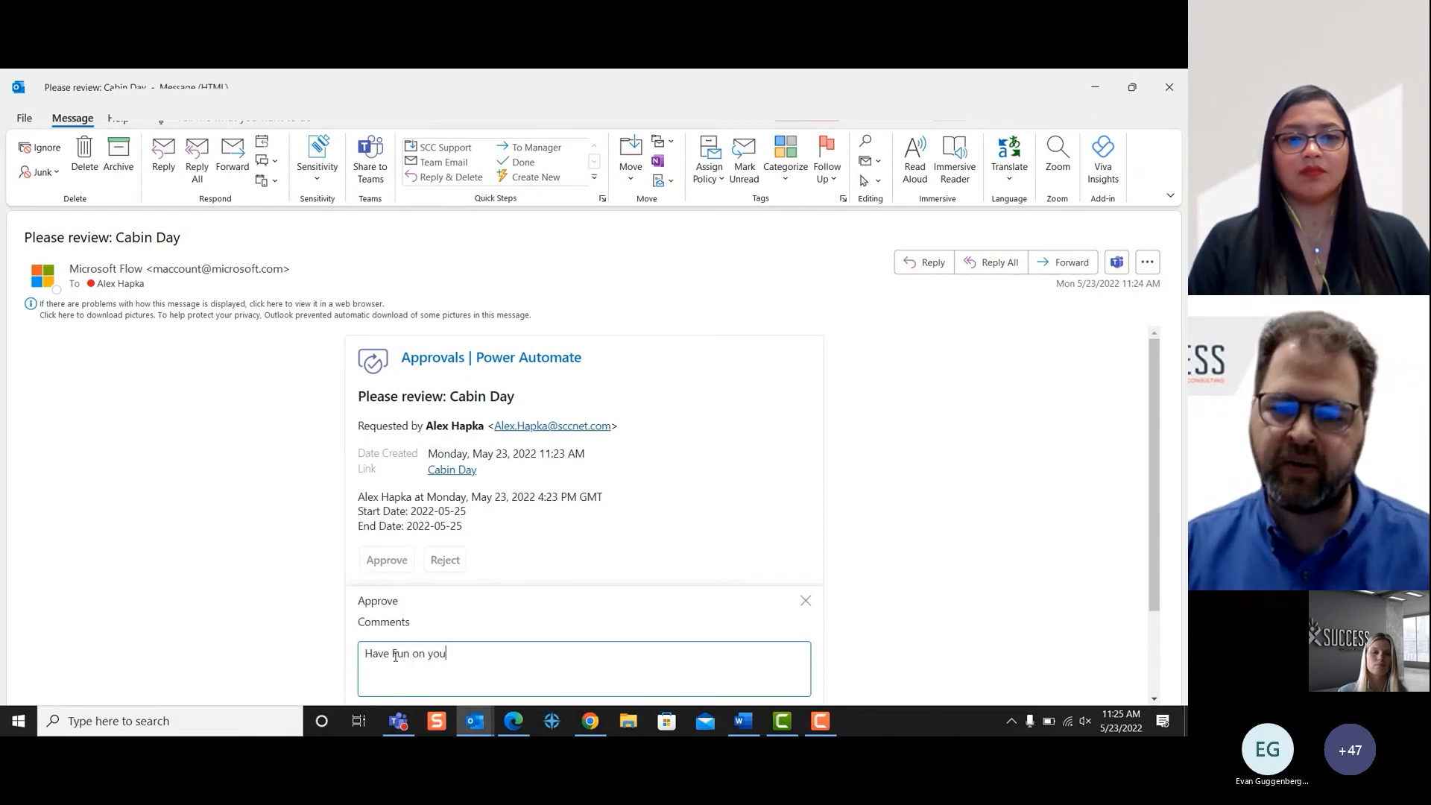
pyautogui.write('r ti')
pyautogui.write('rip')
pyautogui.scroll(-2, 665, 612)
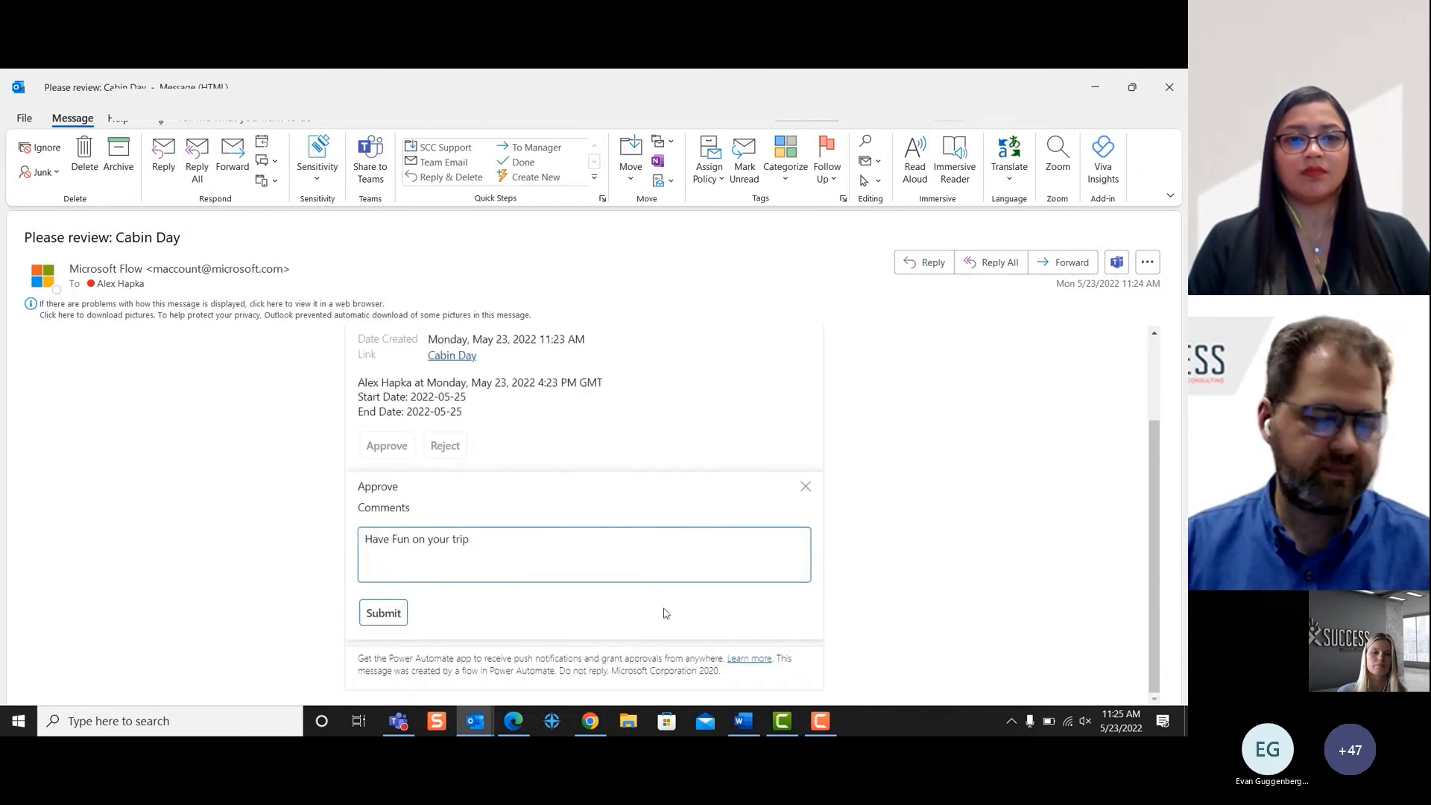
pyautogui.click(385, 612)
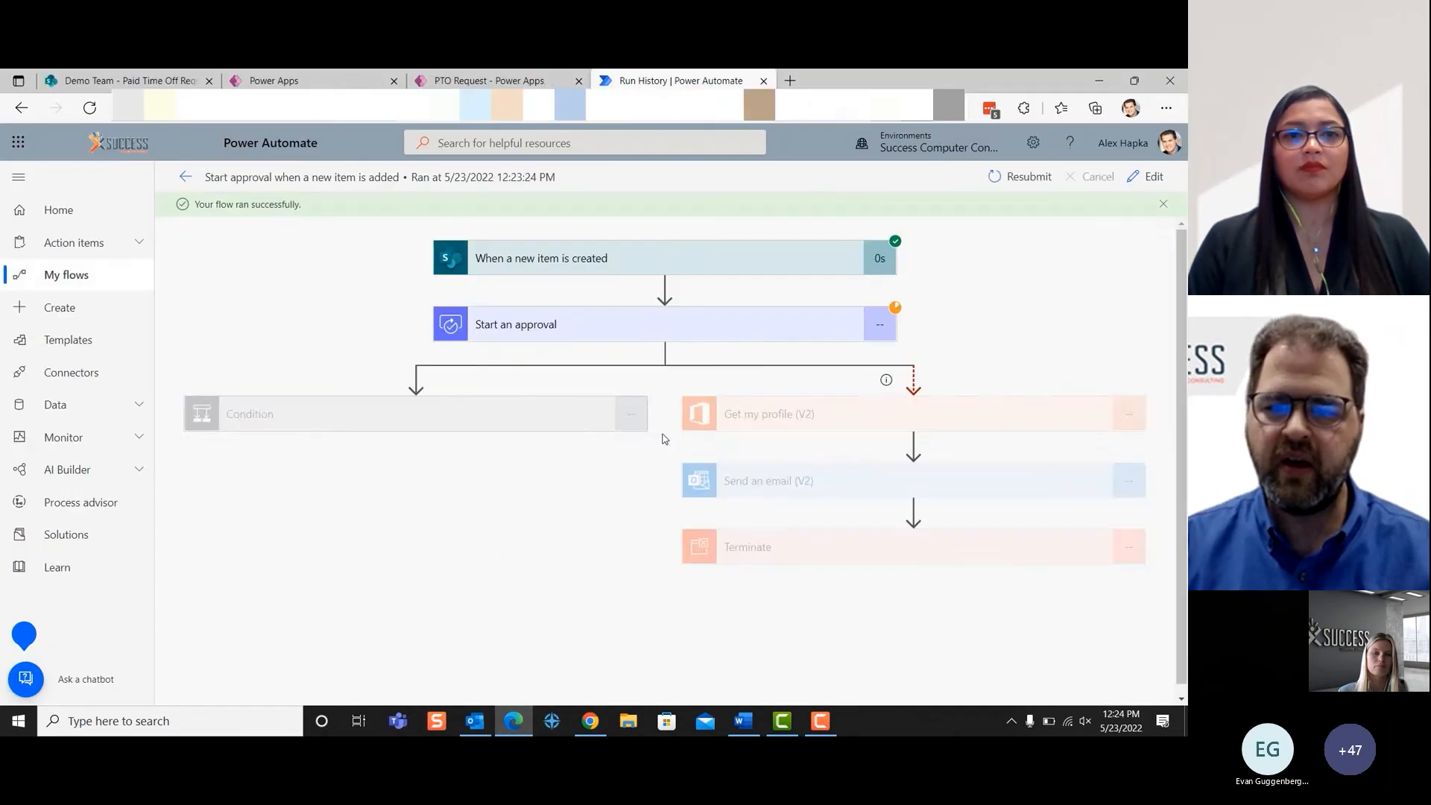
# - Expand the Condition in the flow's run history and examine its expression result and the If yes and If no branches
pyautogui.click(510, 428)
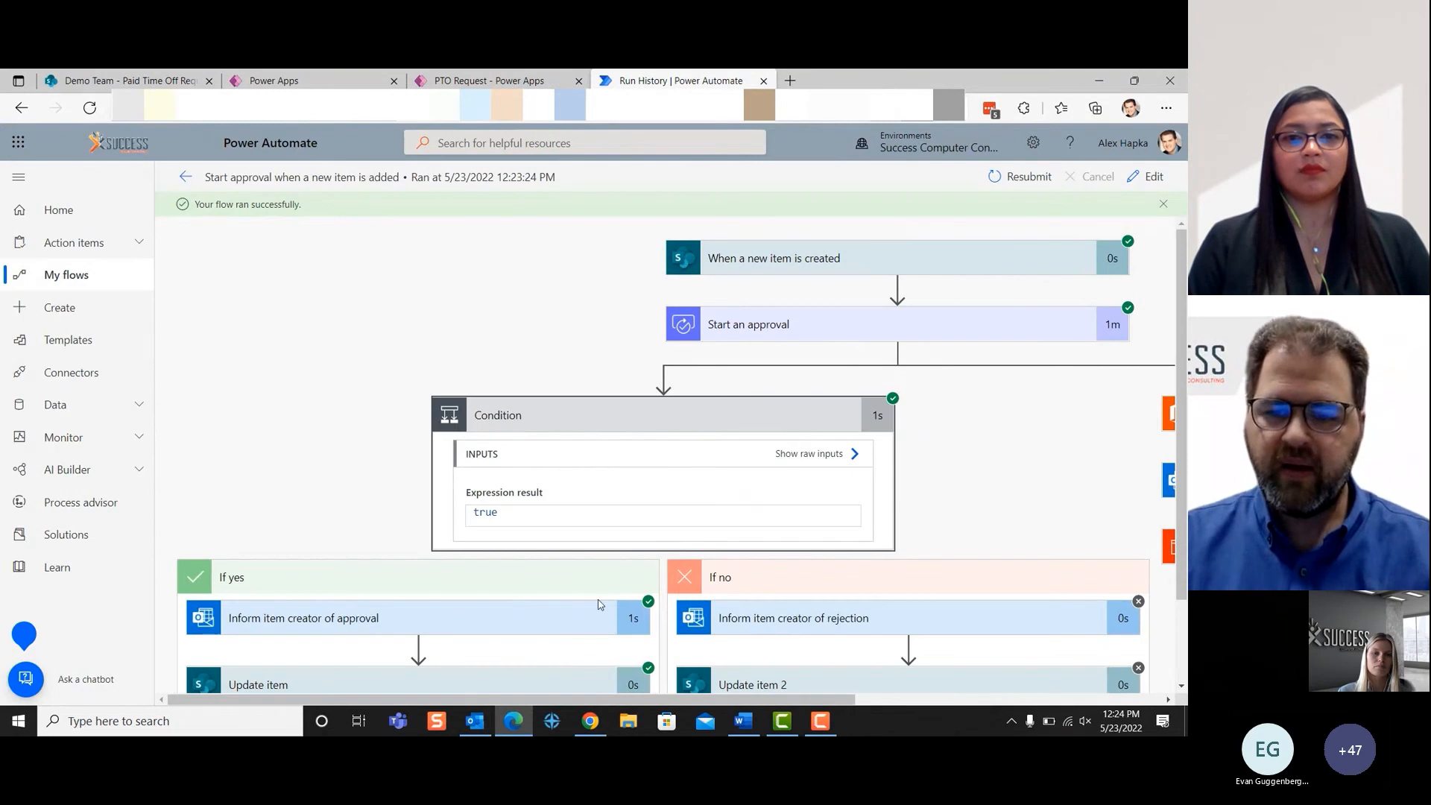
pyautogui.scroll(-2, 597, 604)
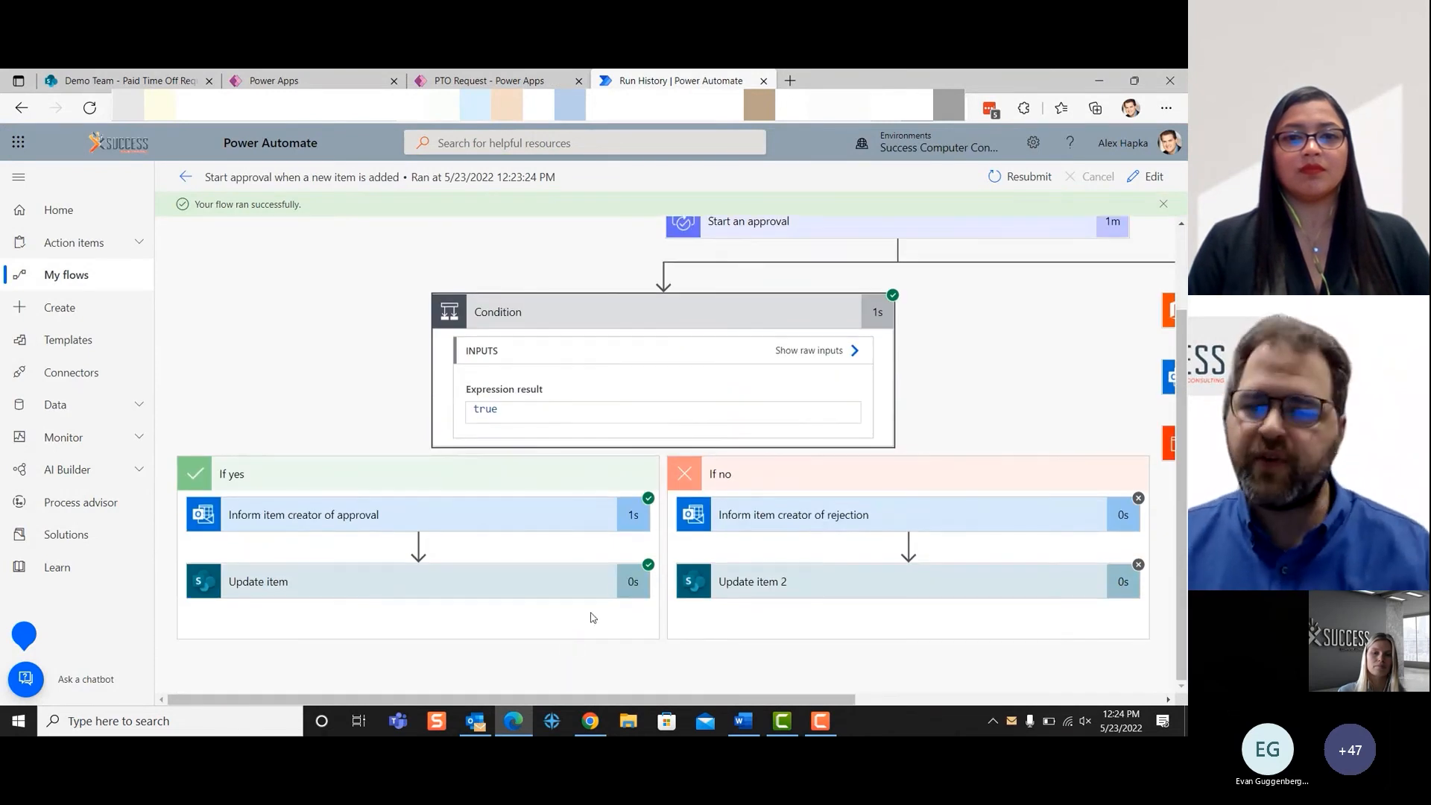
pyautogui.scroll(2, 574, 640)
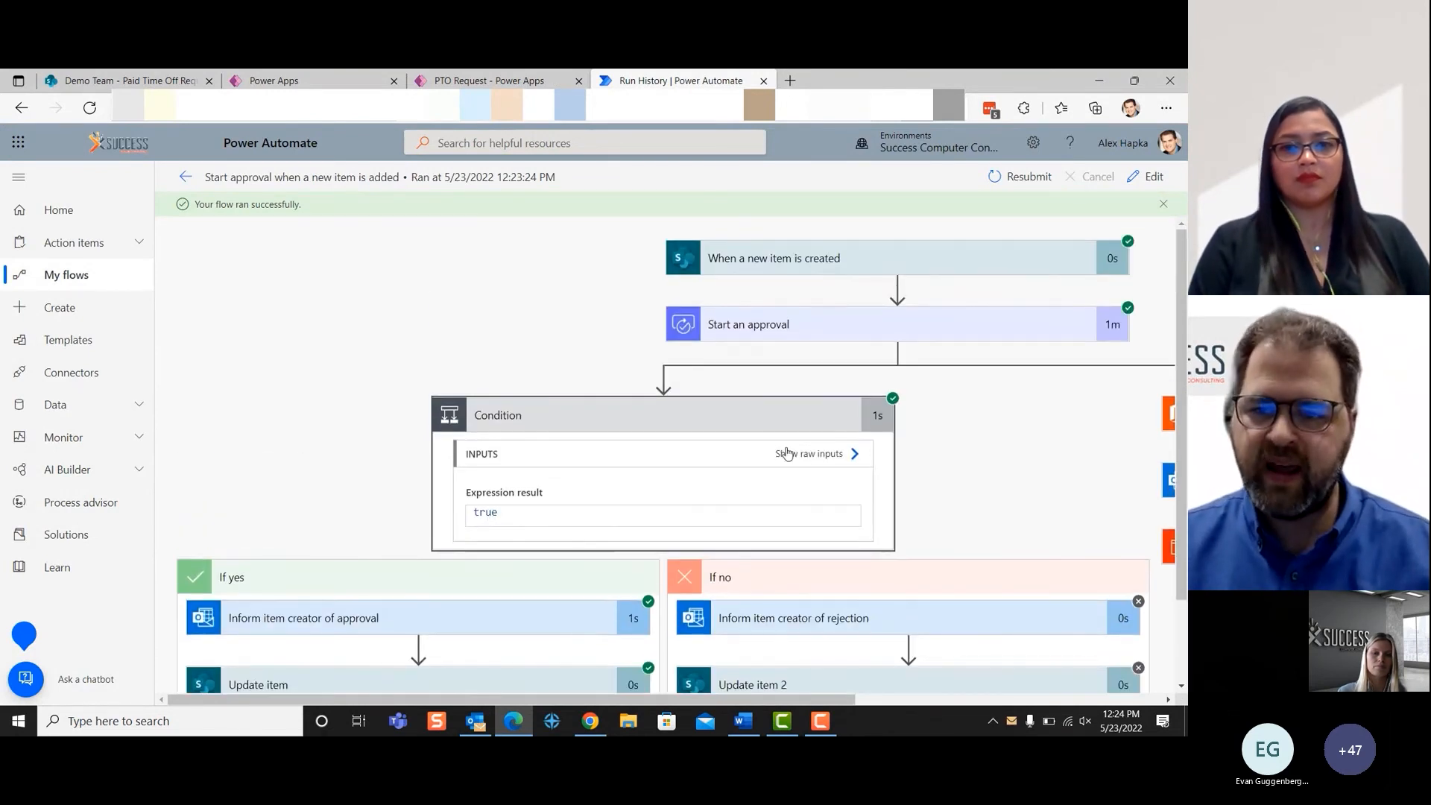
# - Open the flow for editing, check it for errors and warnings with Flow checker, and return to its details page
pyautogui.click(1137, 181)
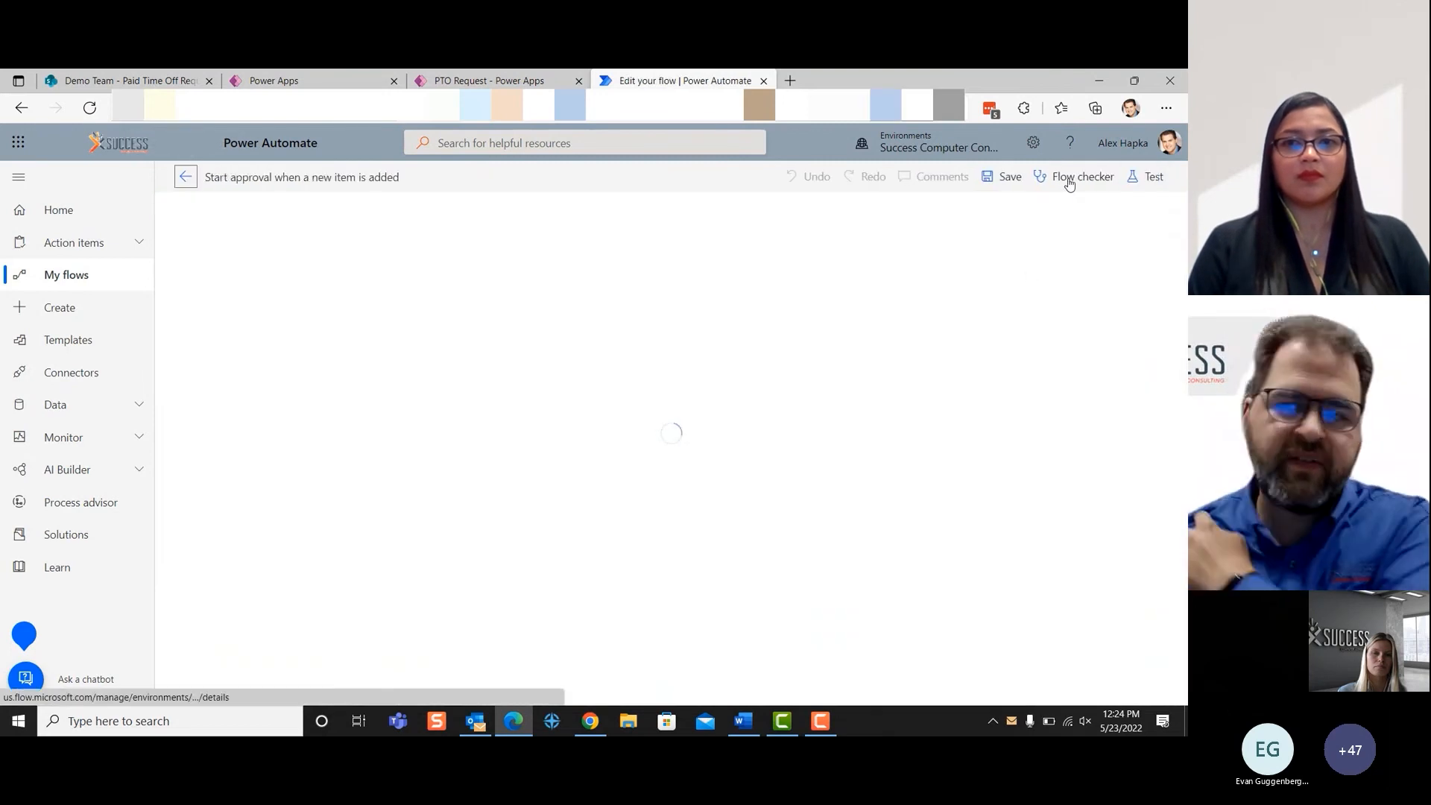
pyautogui.click(1068, 183)
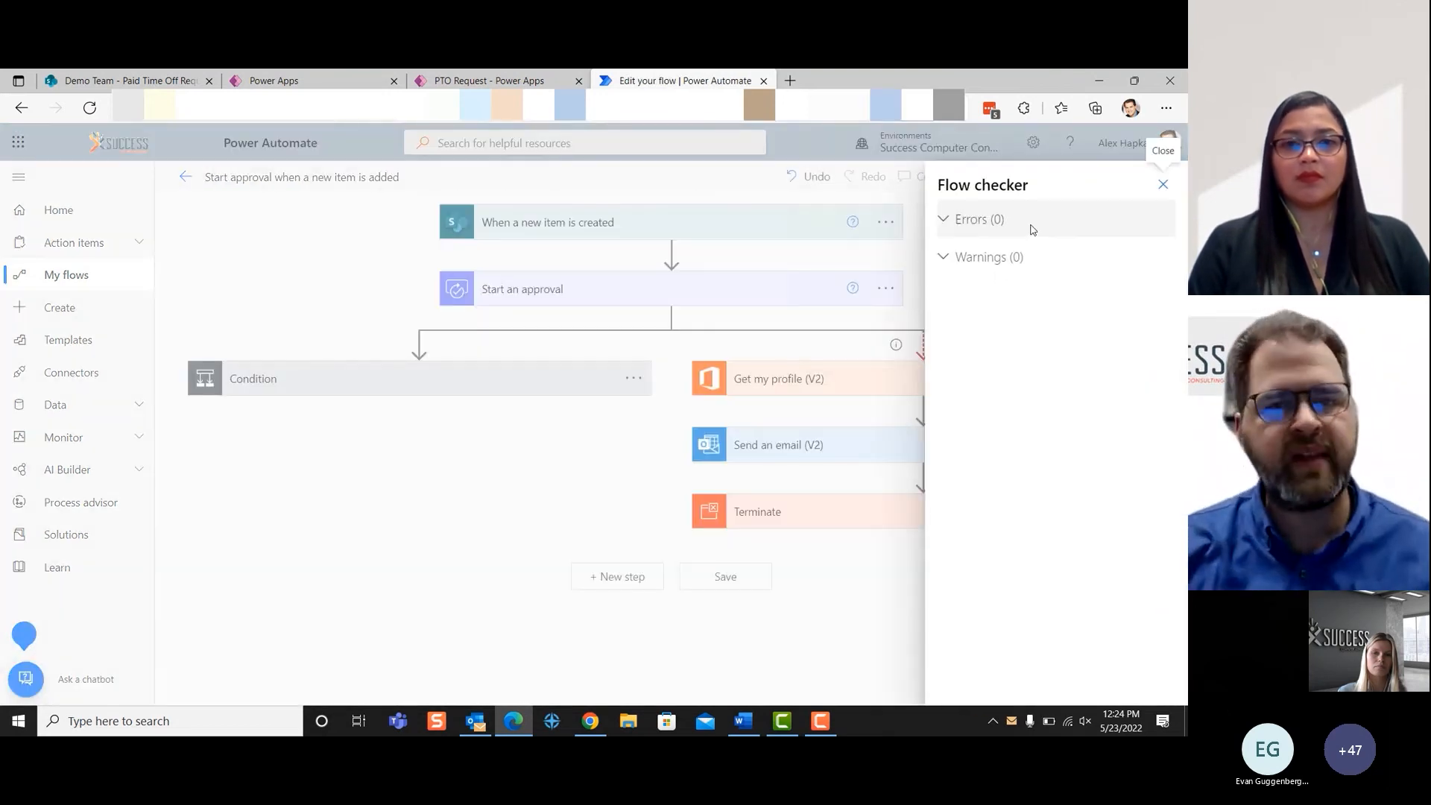
pyautogui.click(1162, 184)
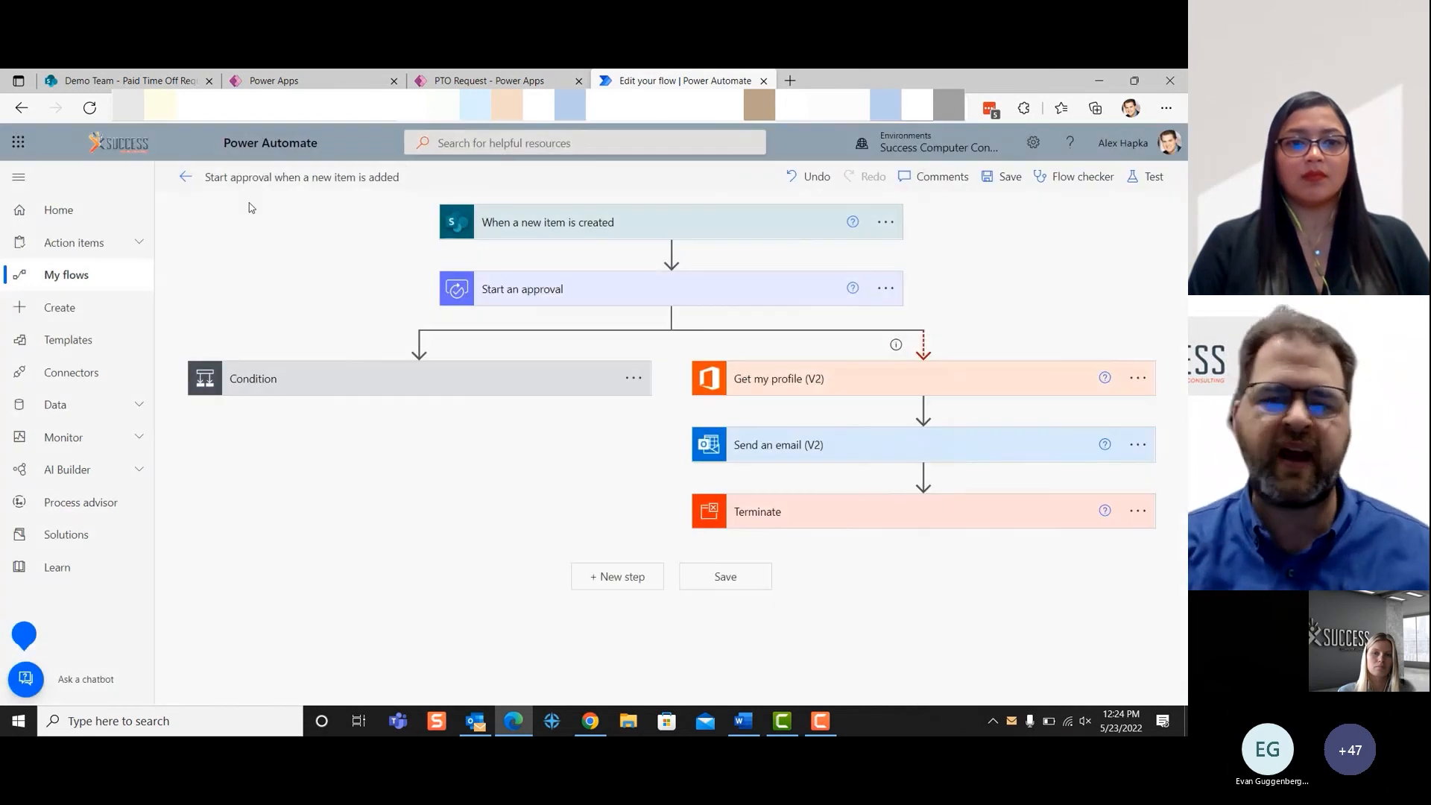
pyautogui.click(185, 178)
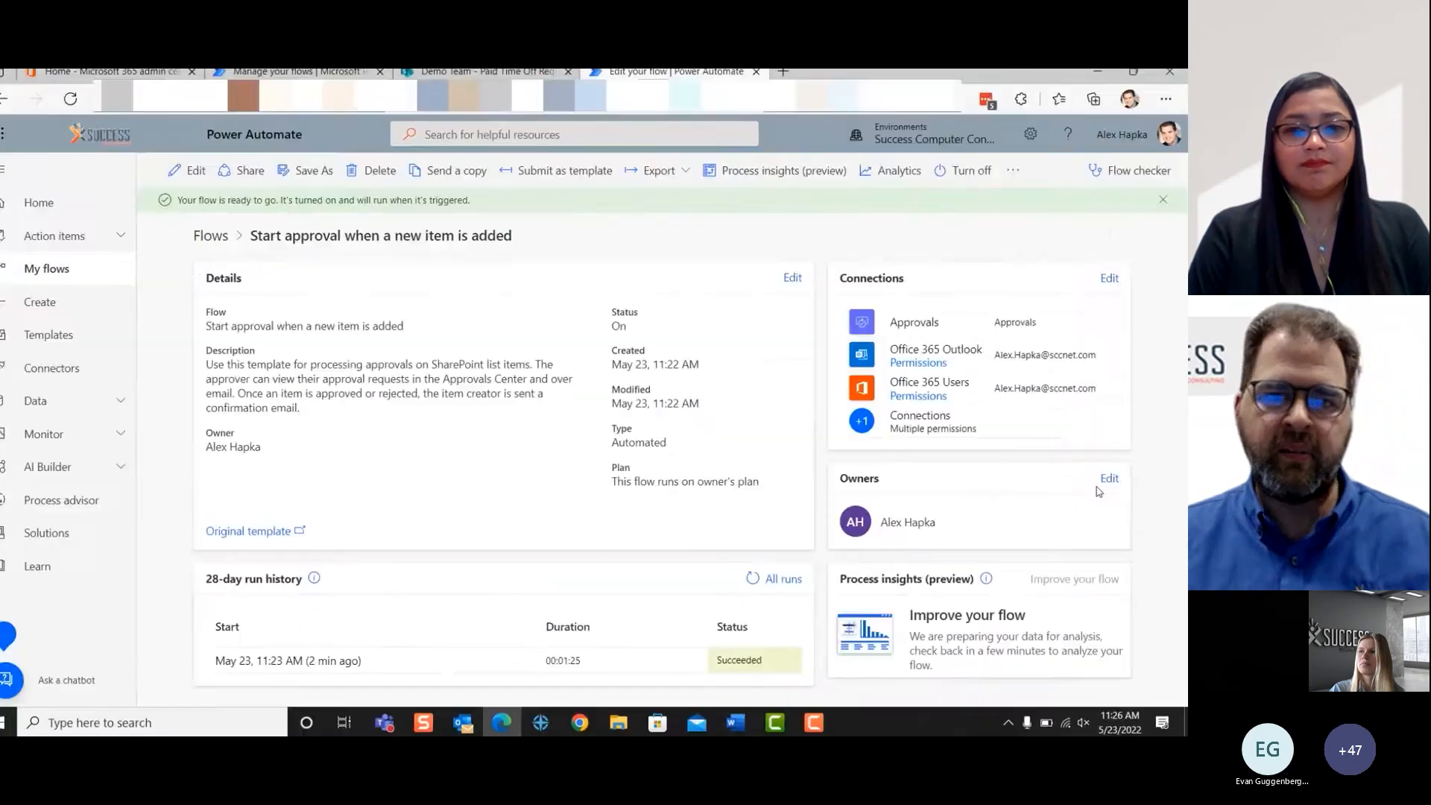
# - Review the flow's owners and embedded connections, and check the Cabin Day item in the SharePoint Paid Time Off Request list
pyautogui.click(1108, 479)
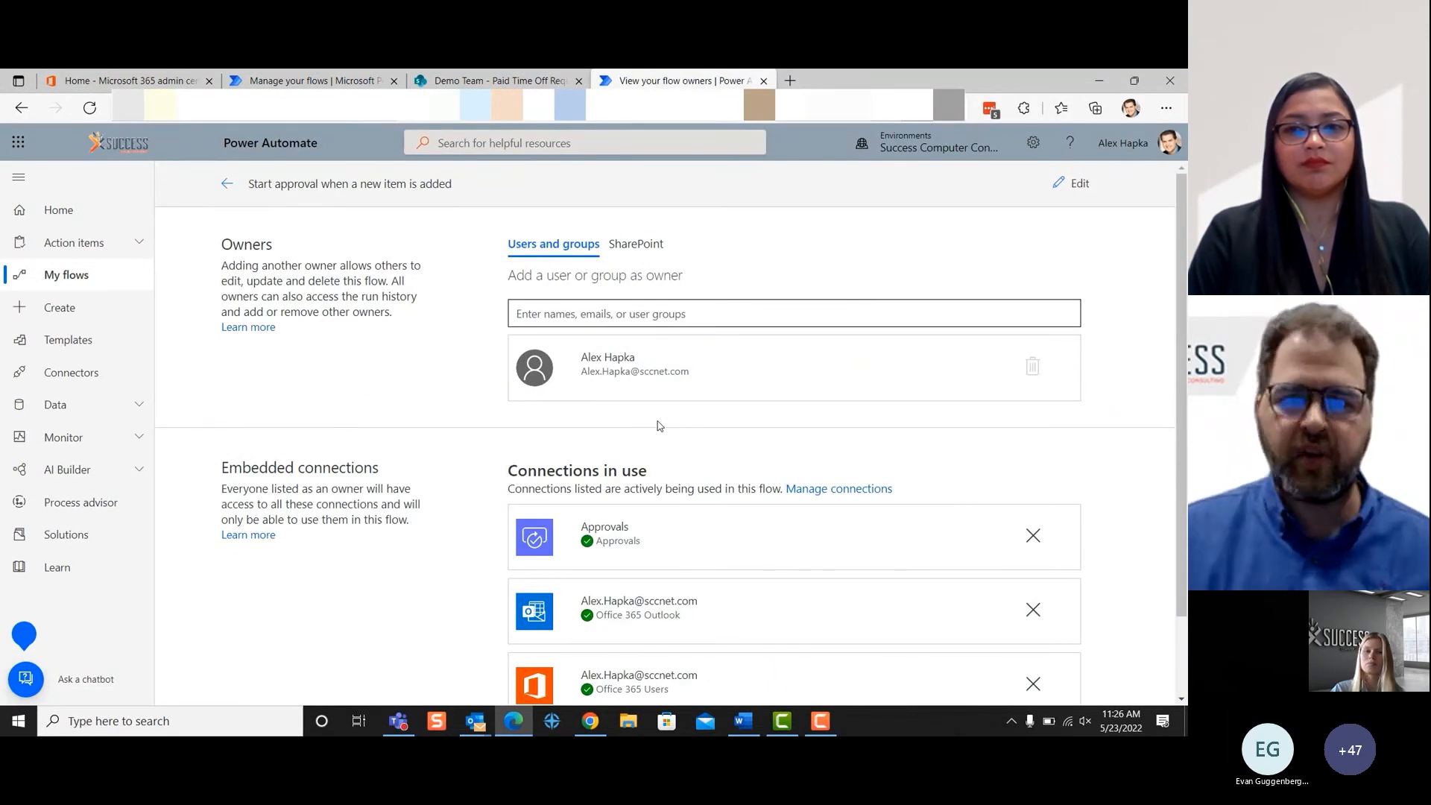
pyautogui.click(226, 183)
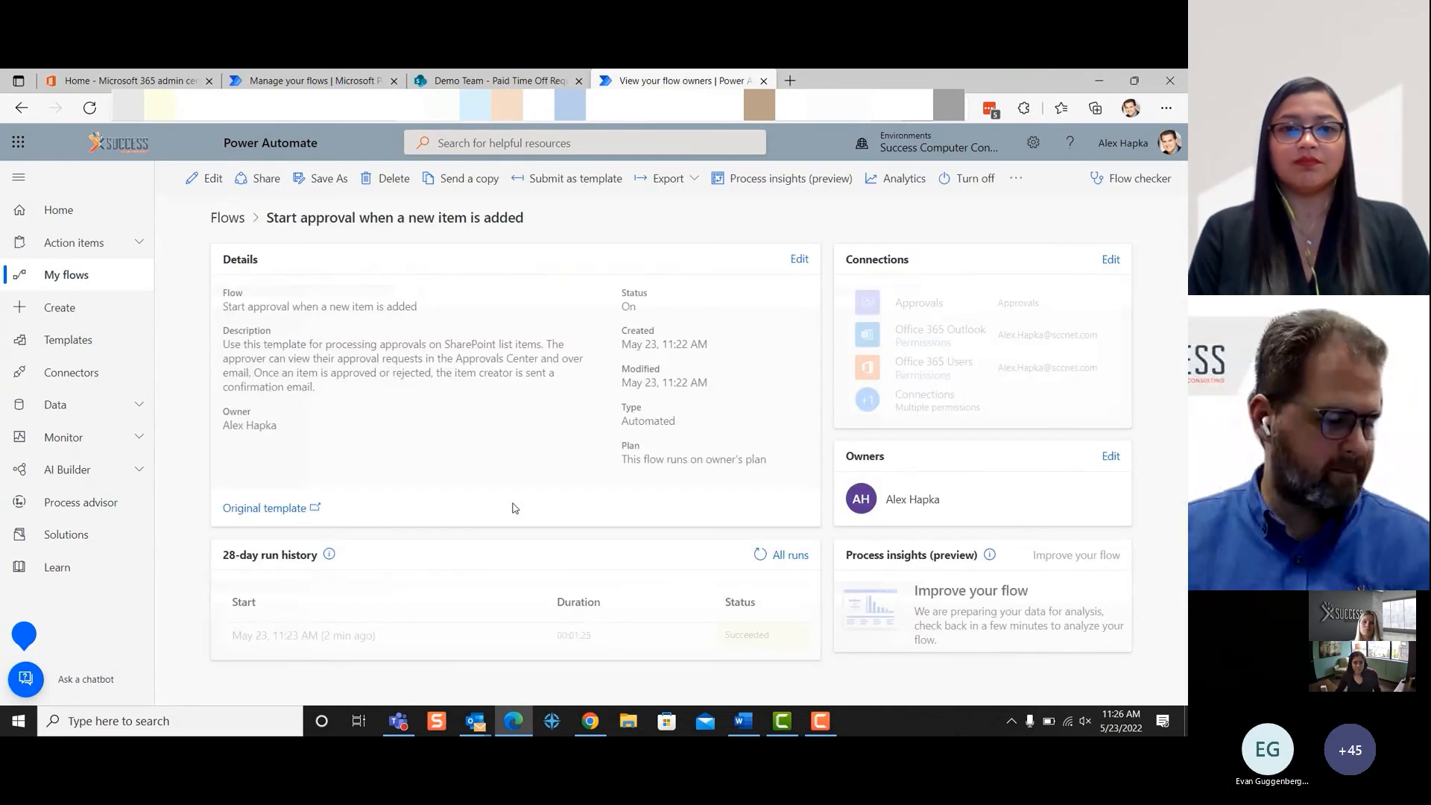
pyautogui.click(494, 80)
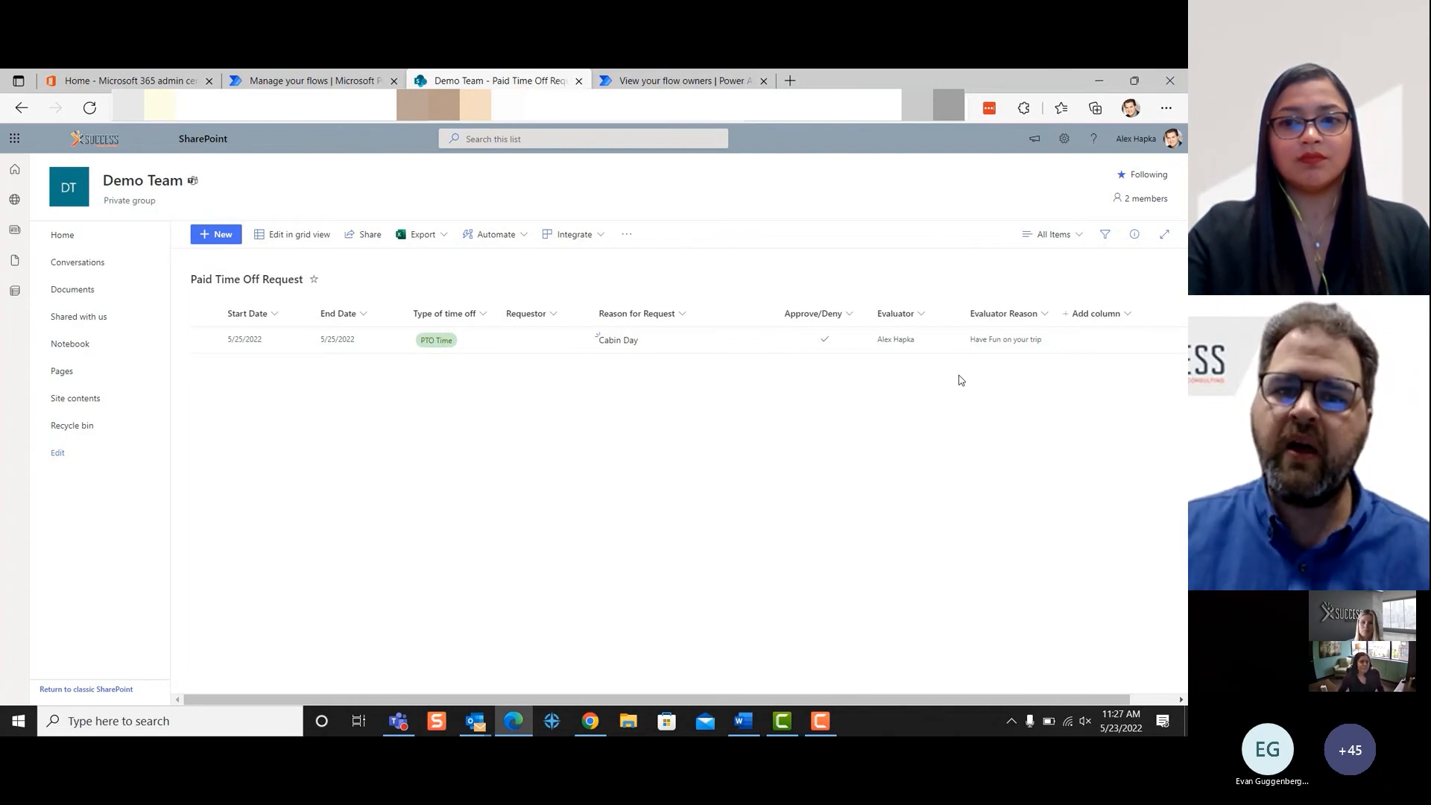
pyautogui.press('Right')
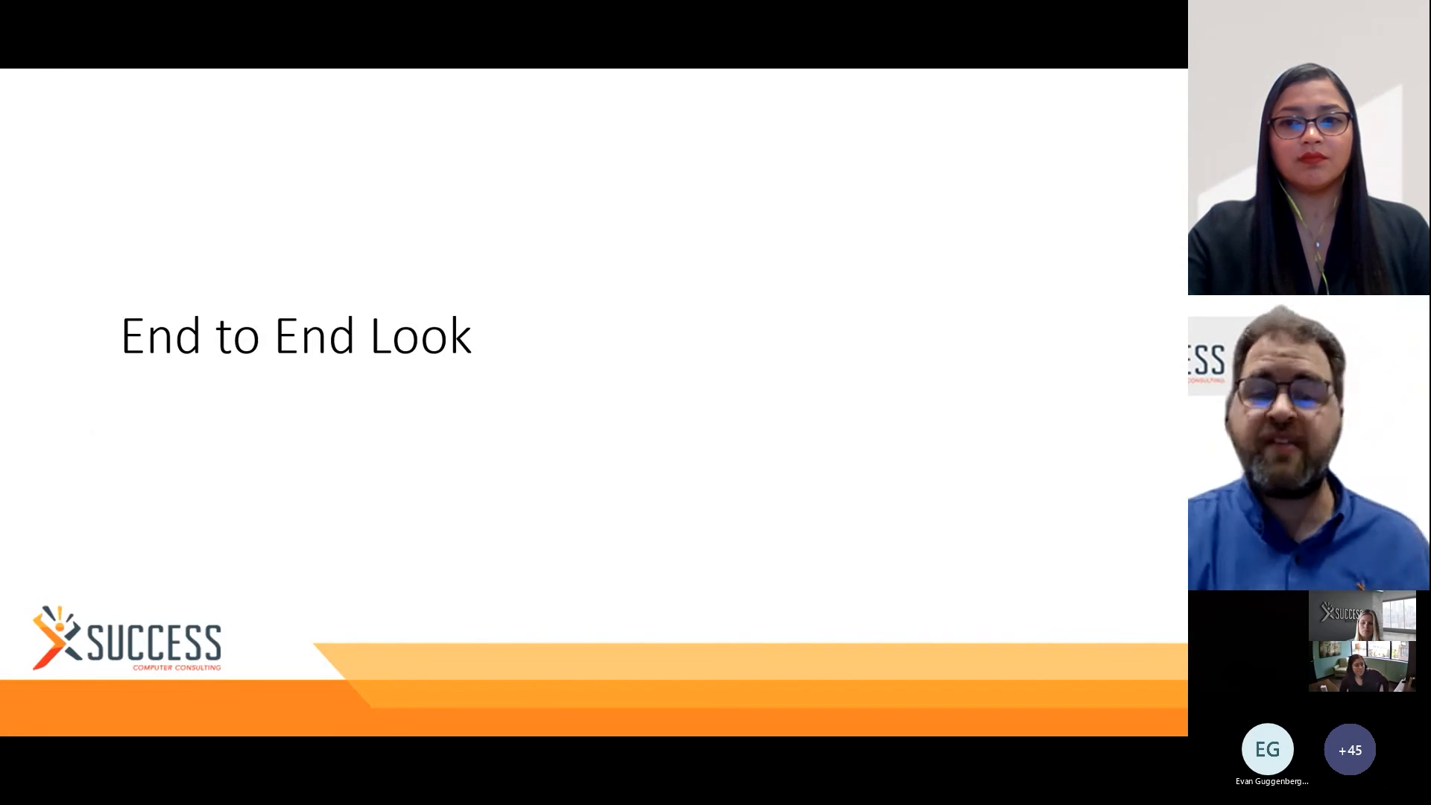